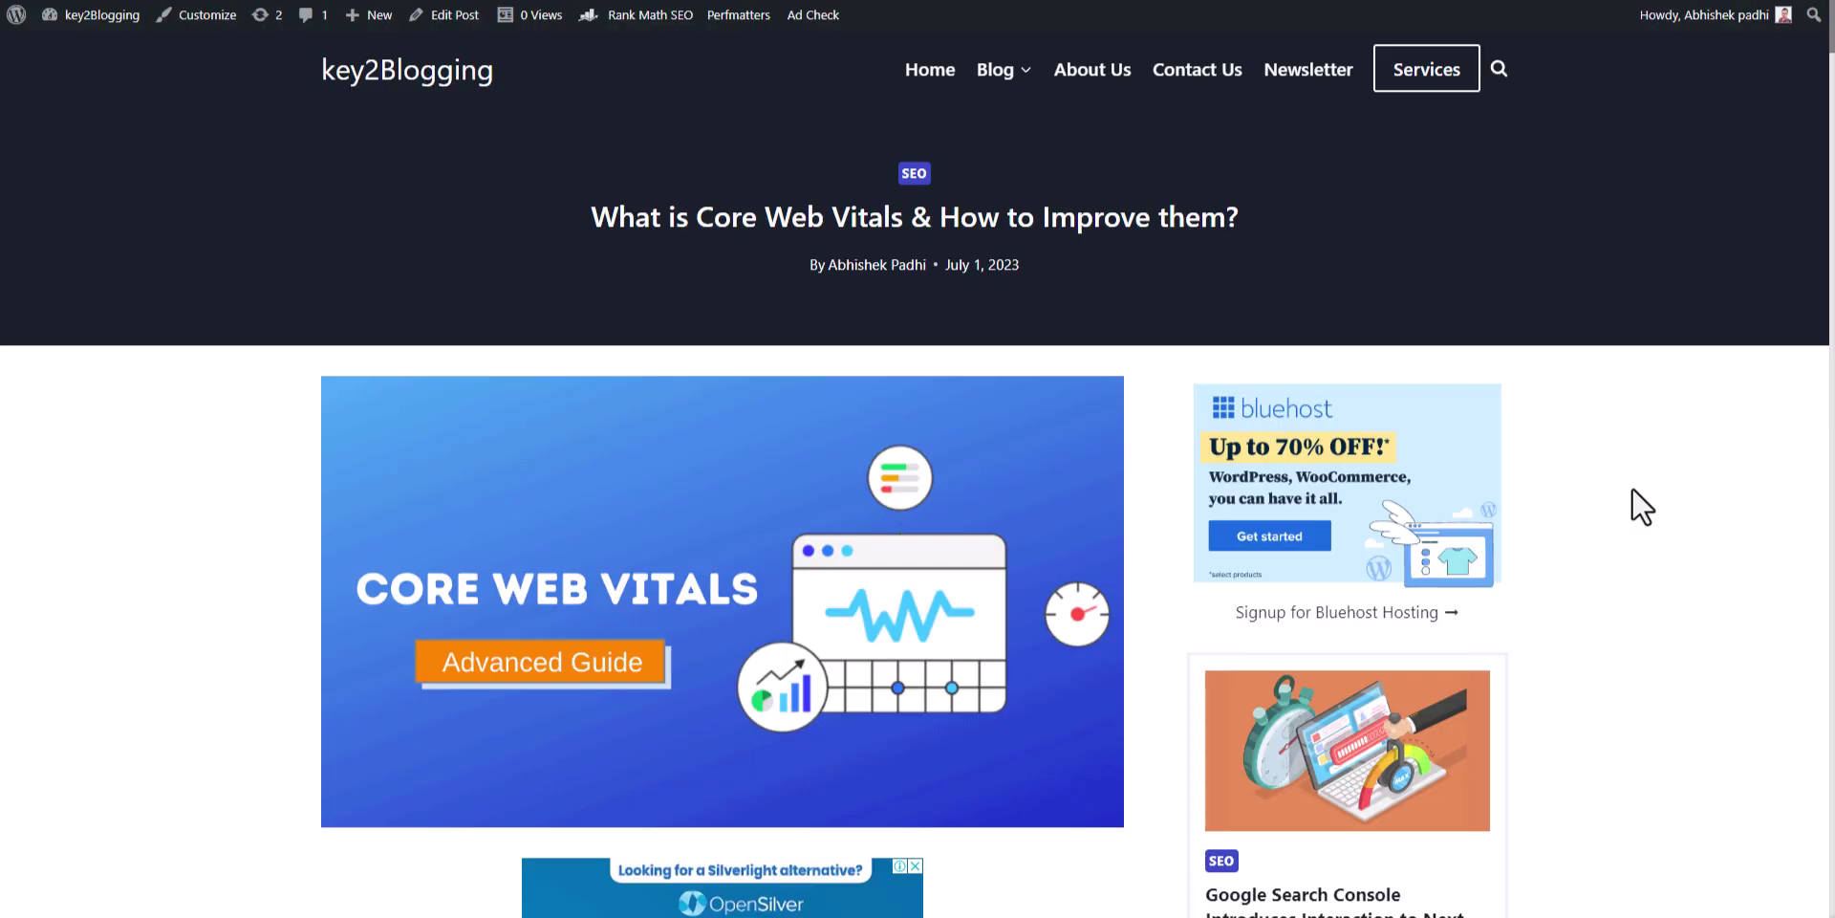
Read the Core Web Vitals article from its introduction through the "What Are Core Web Vitals?" section and diagram.
{"action": "scroll", "coordinate": [1644, 512], "scroll_direction": "down", "scroll_amount": 4}
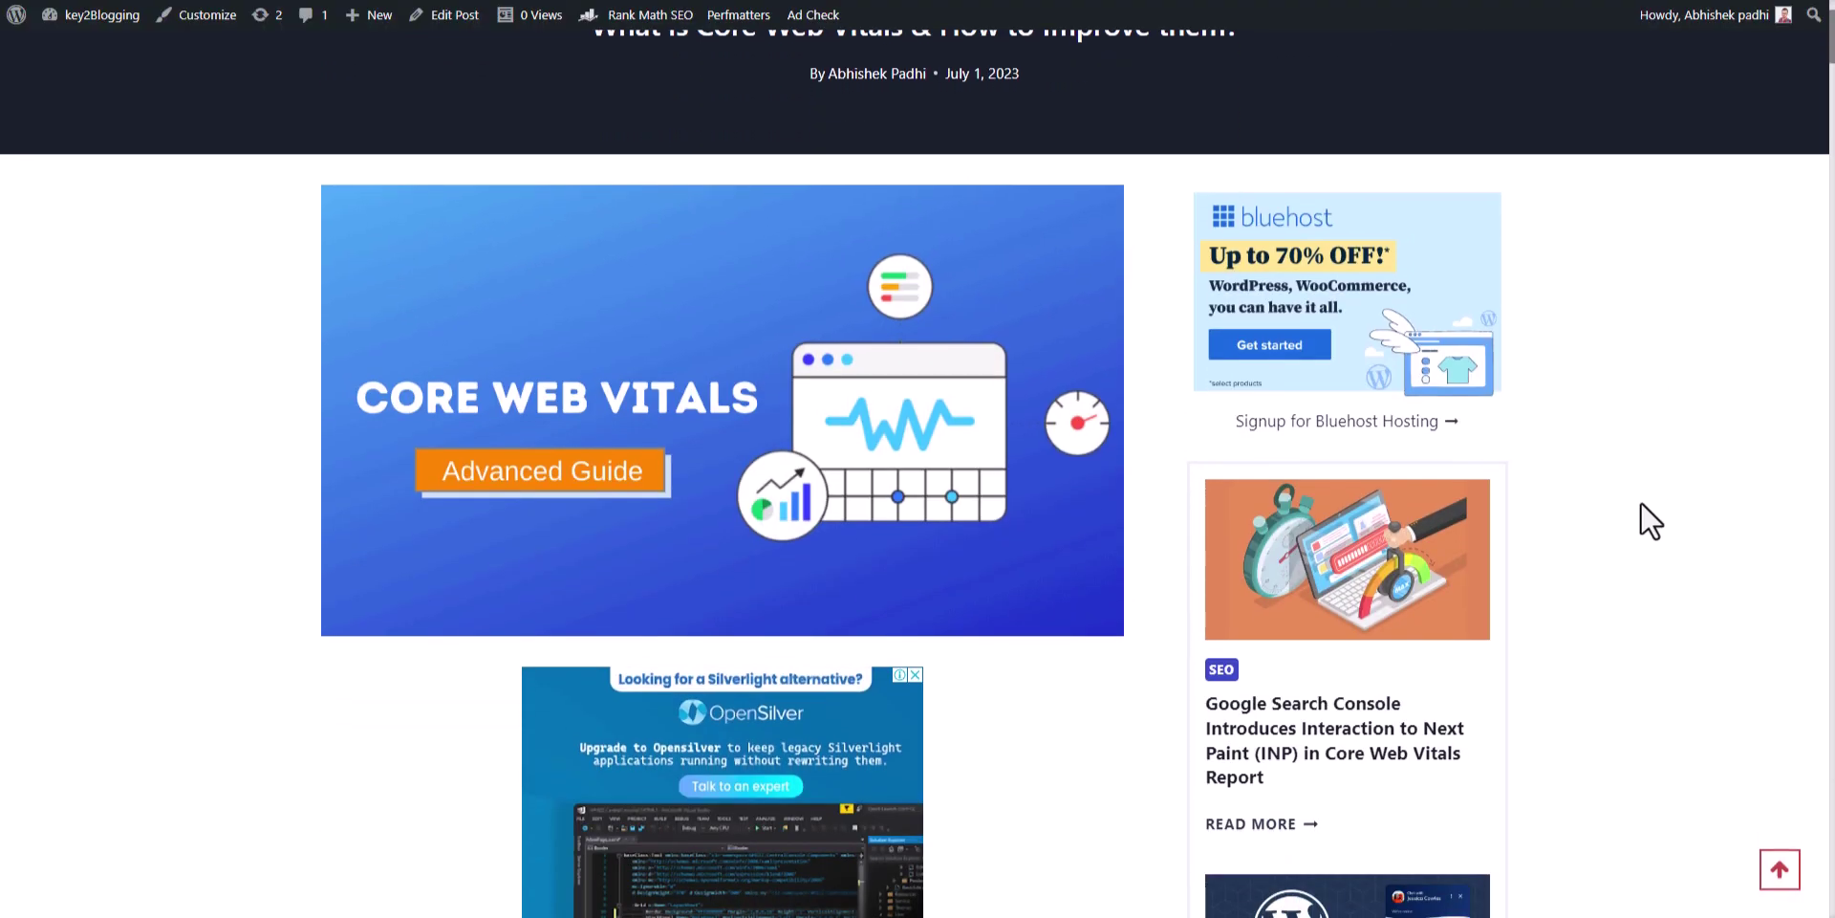
{"action": "scroll", "coordinate": [1652, 520], "scroll_direction": "down", "scroll_amount": 3}
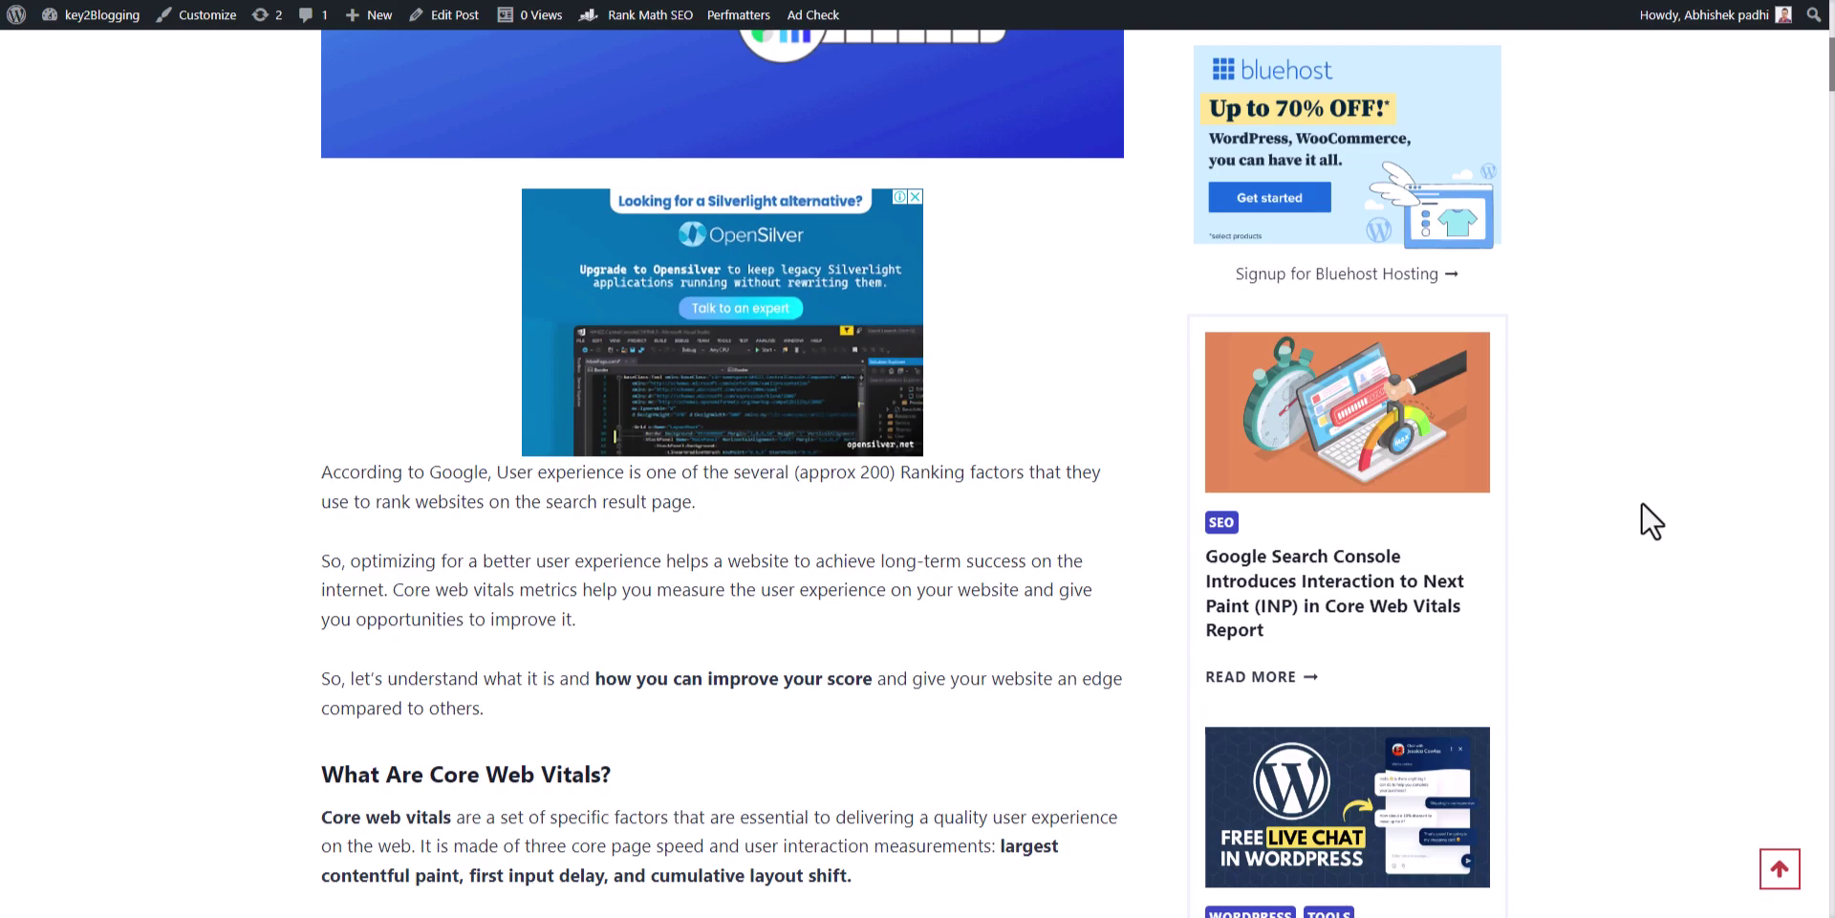
{"action": "scroll", "coordinate": [1652, 520], "scroll_direction": "down", "scroll_amount": 7}
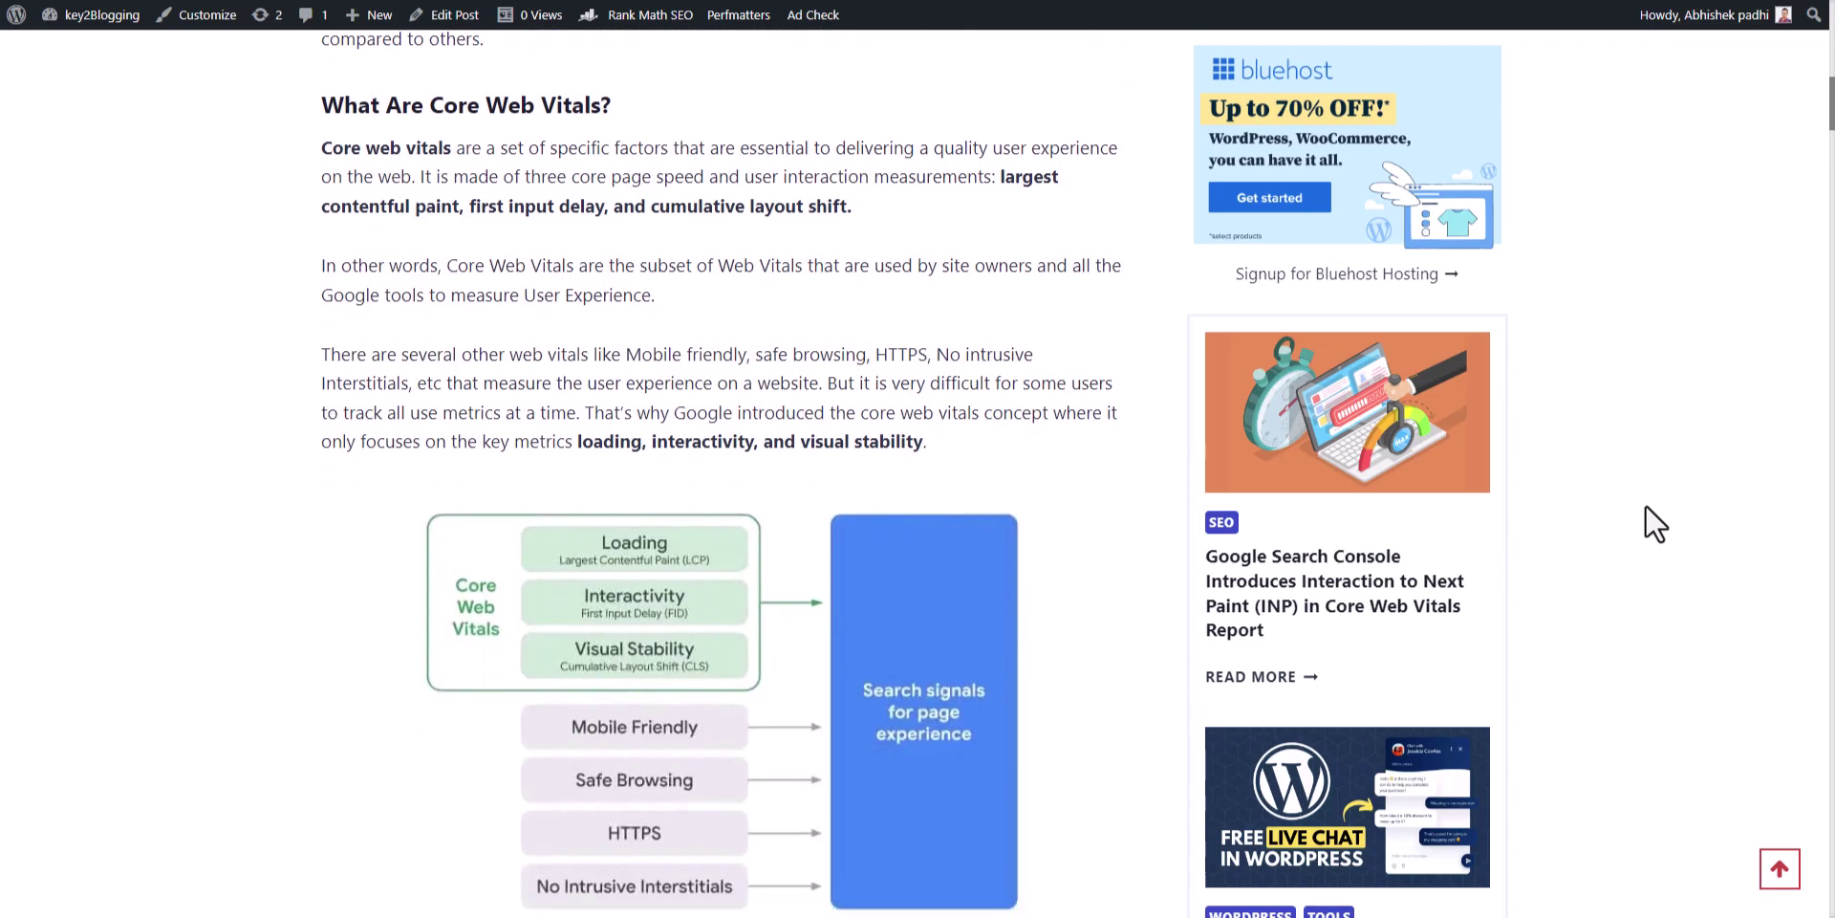
{"action": "scroll", "coordinate": [1421, 536], "scroll_direction": "down", "scroll_amount": 2}
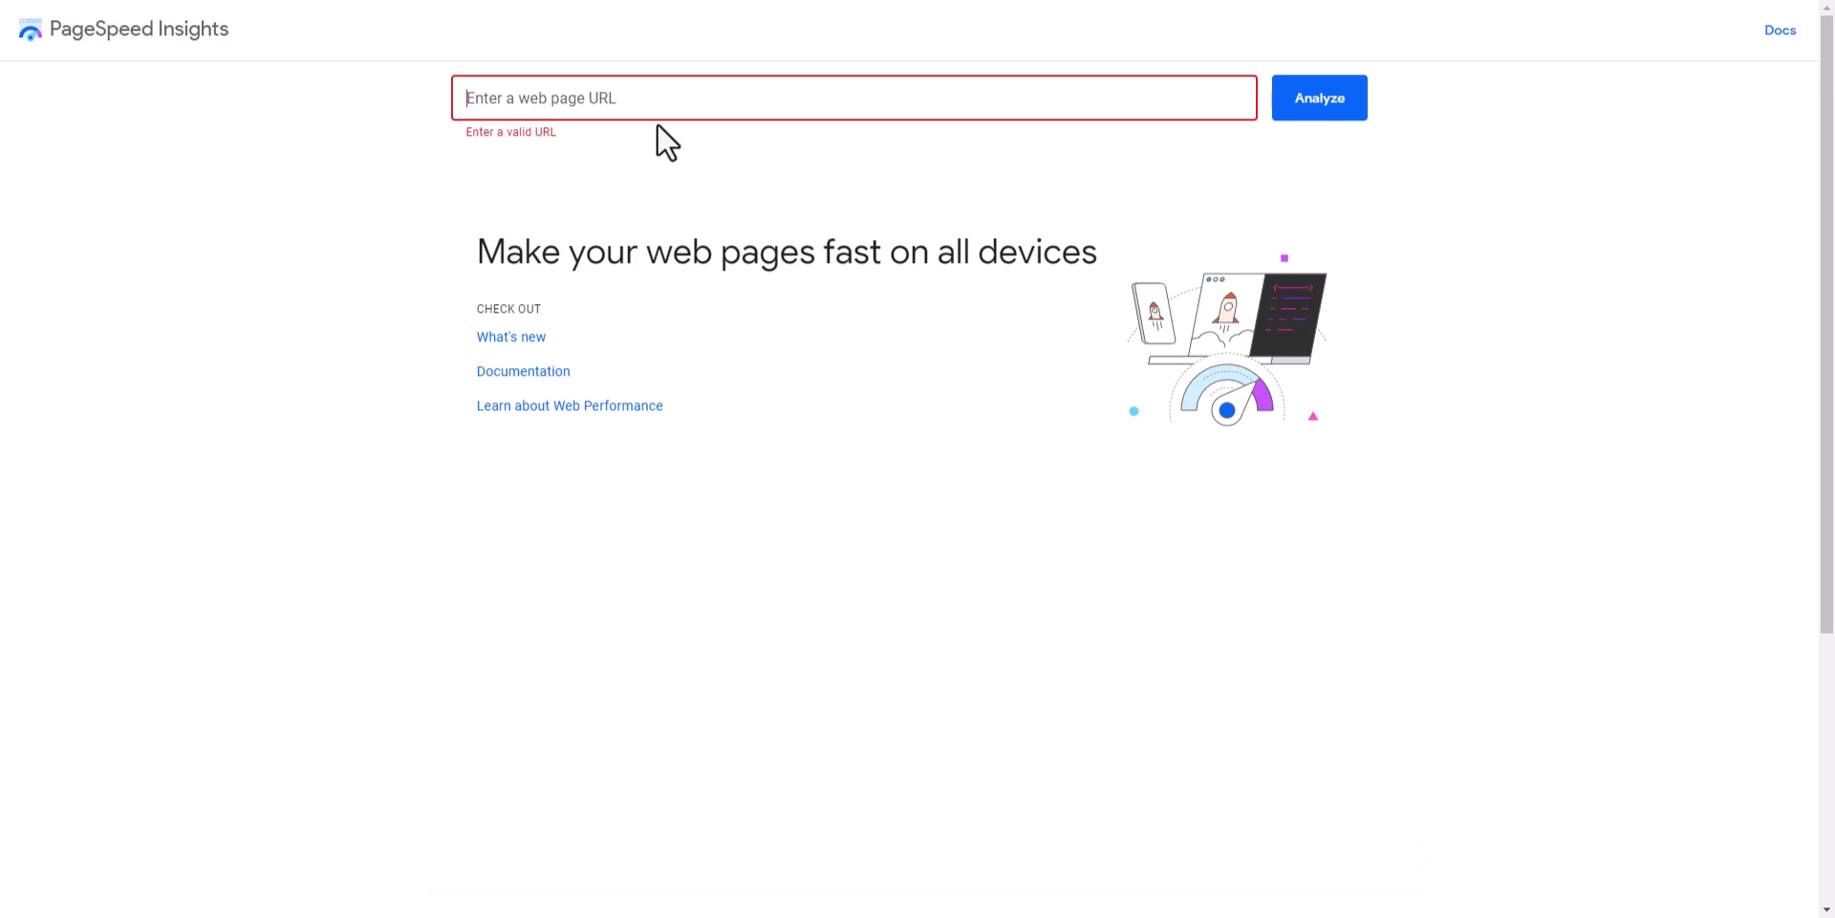
{"action": "type", "text": "/key2bloggin"}
{"action": "key", "text": "ctrl+a"}
{"action": "type", "text": "https://key2blogging.com"}
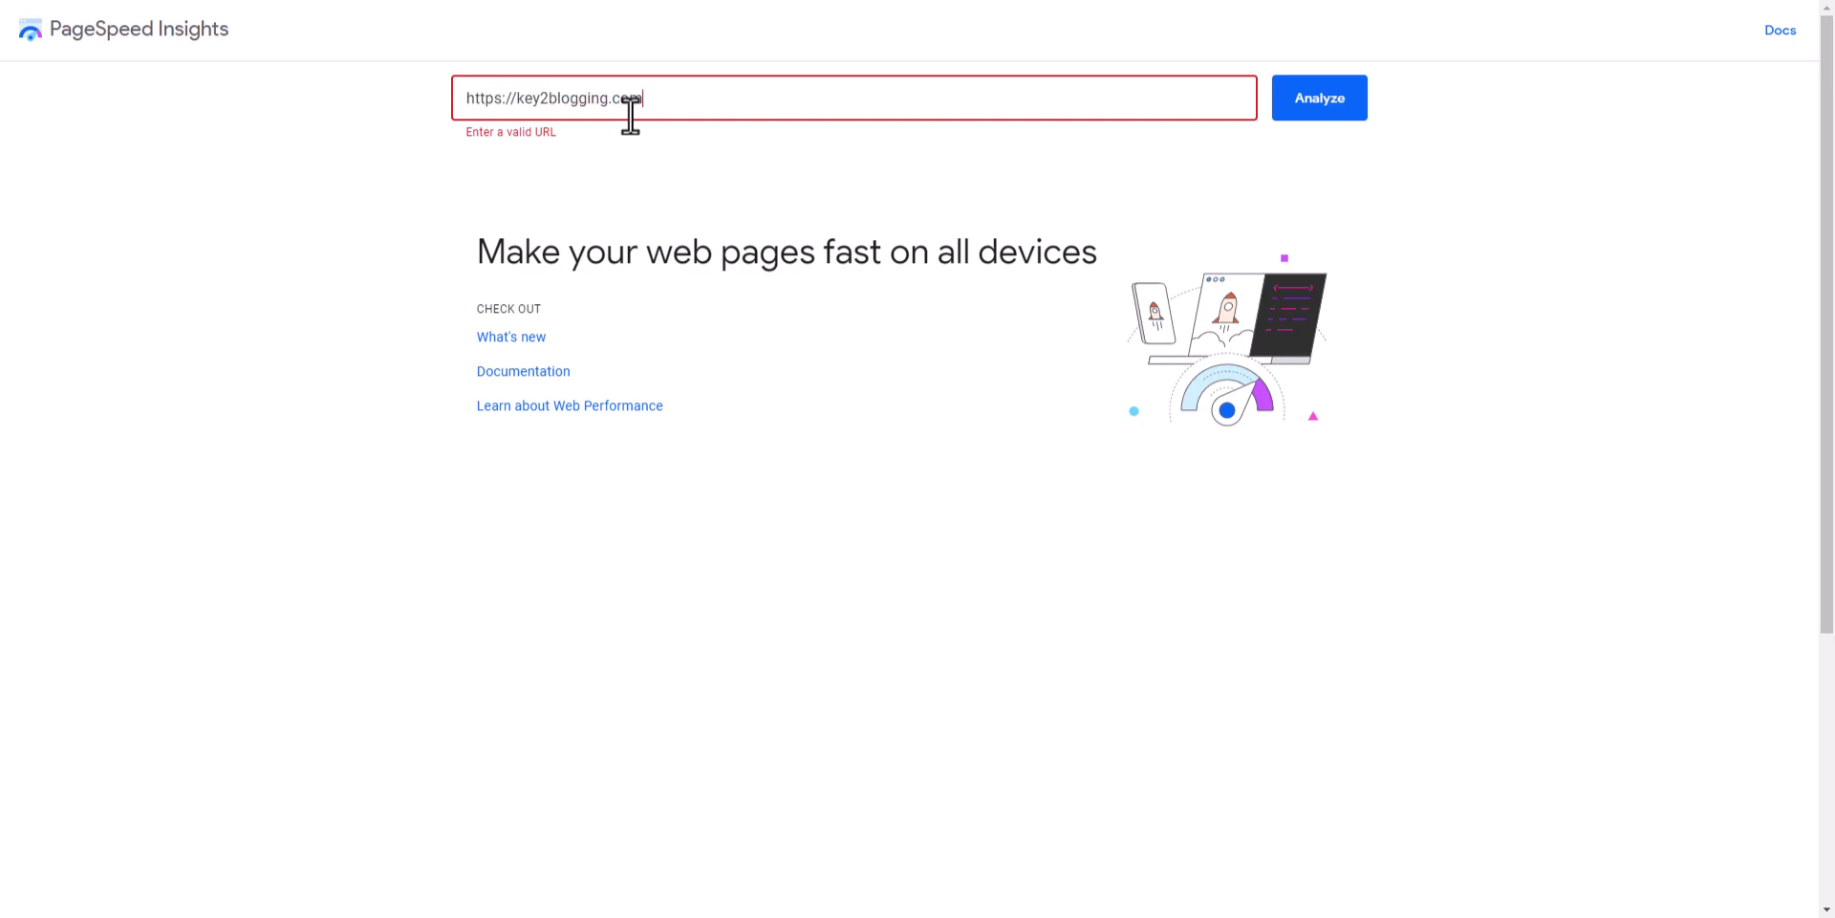
{"action": "left_click", "coordinate": [1311, 113]}
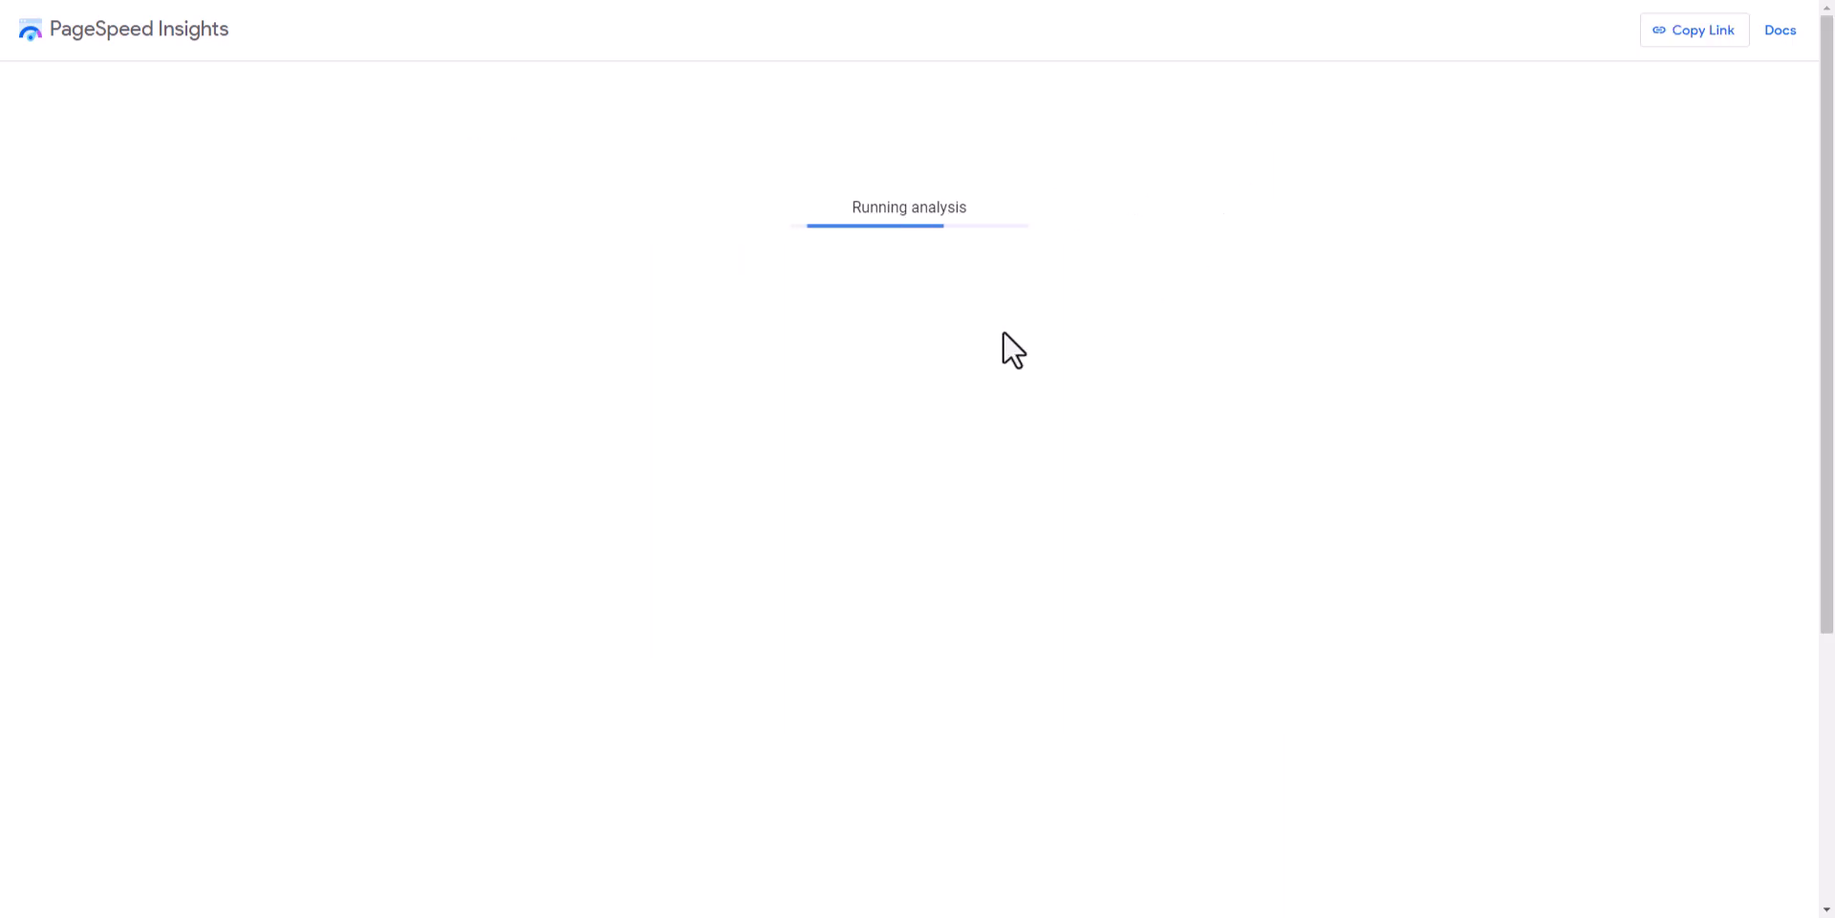
Examine the mobile report's Core Web Vitals assessment, performance scores, lab metrics, opportunities and diagnostics.
{"action": "scroll", "coordinate": [1831, 225], "scroll_direction": "down", "scroll_amount": 6}
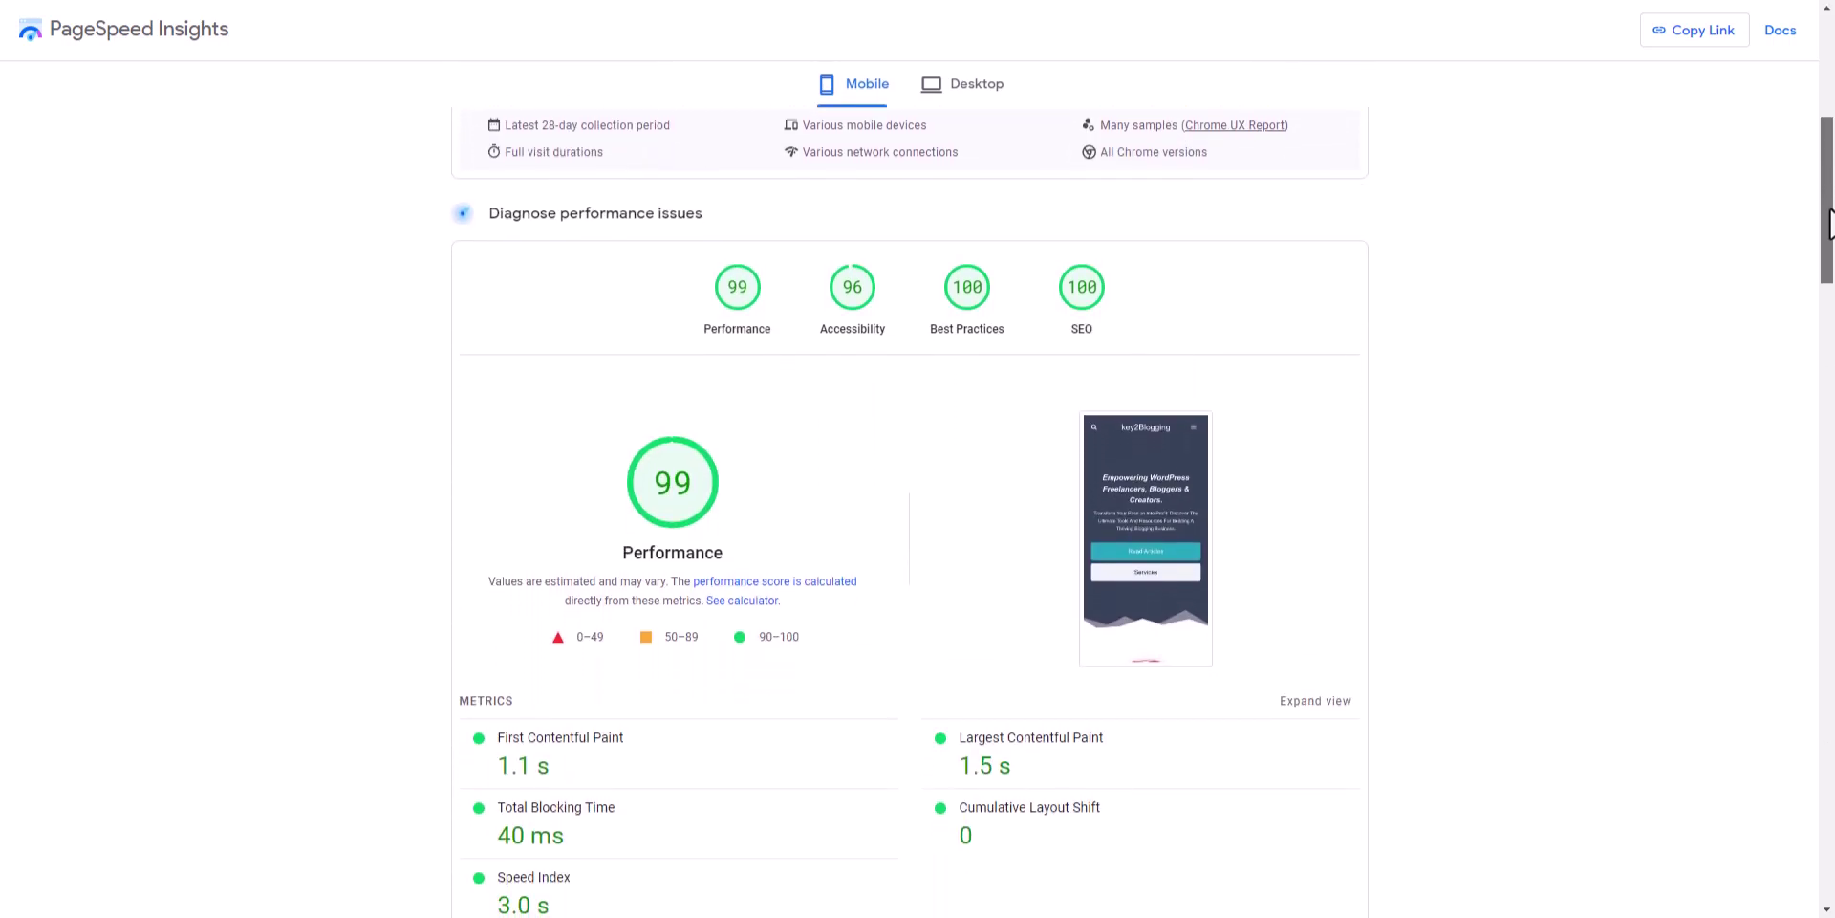
{"action": "left_click_drag", "start_coordinate": [1830, 225], "coordinate": [1828, 258]}
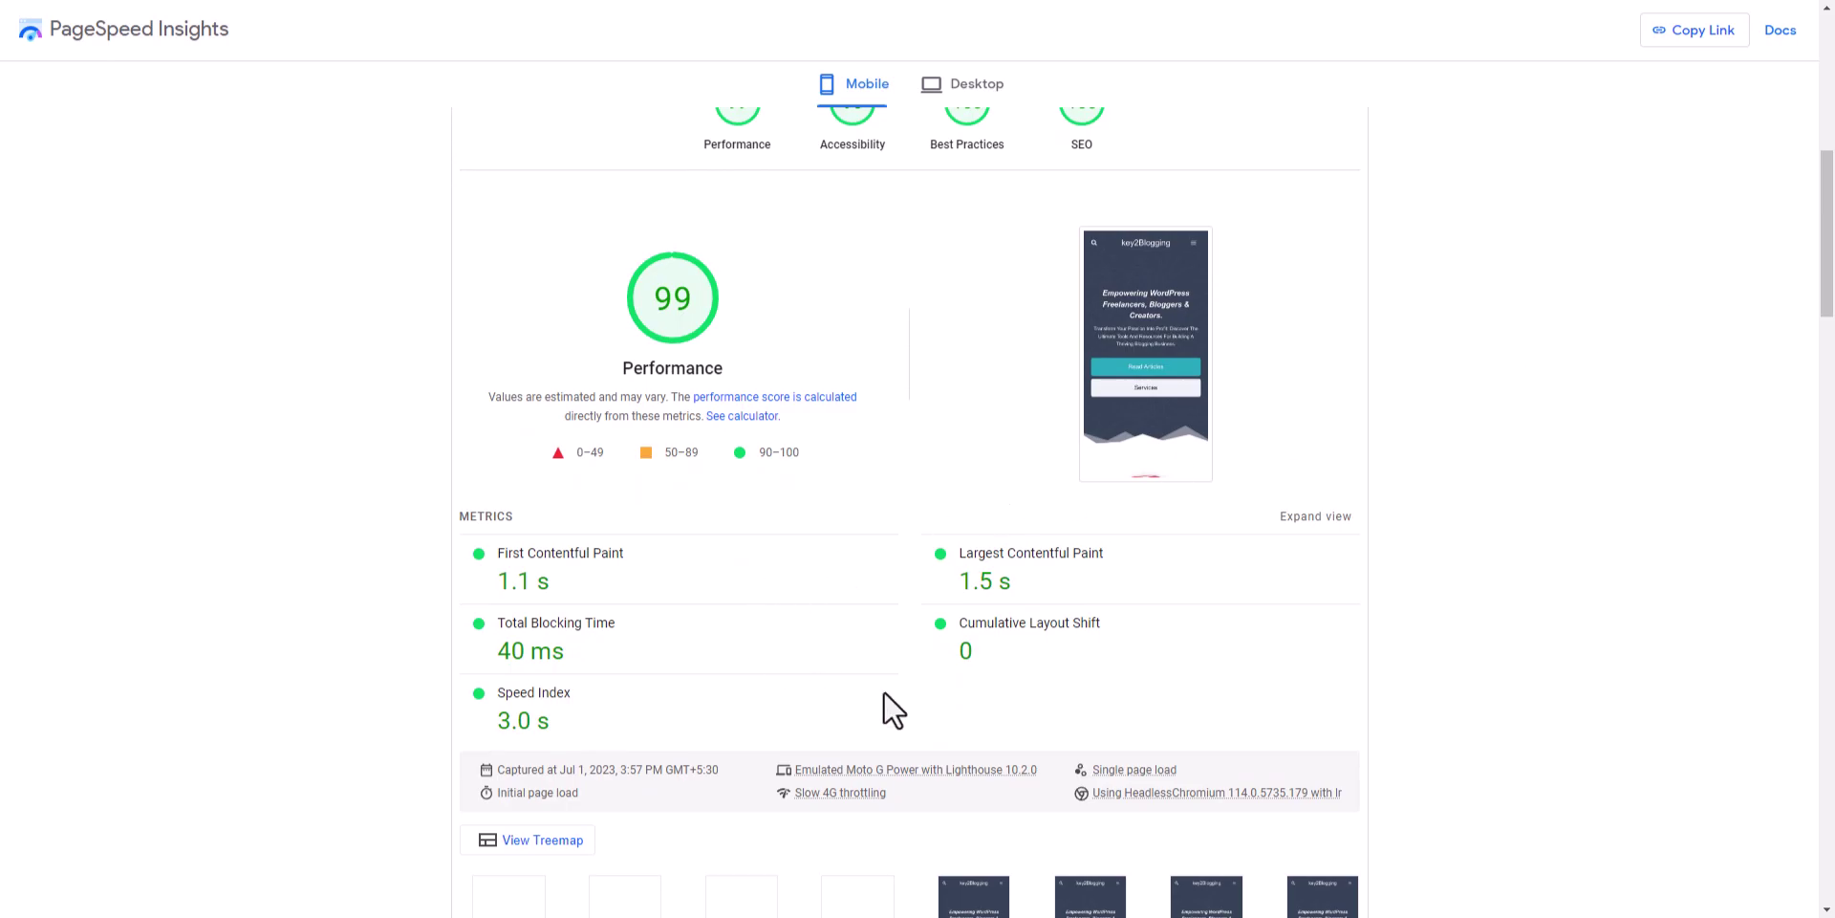
{"action": "scroll", "coordinate": [1373, 602], "scroll_direction": "up", "scroll_amount": 4}
{"action": "scroll", "coordinate": [1368, 601], "scroll_direction": "up", "scroll_amount": 4}
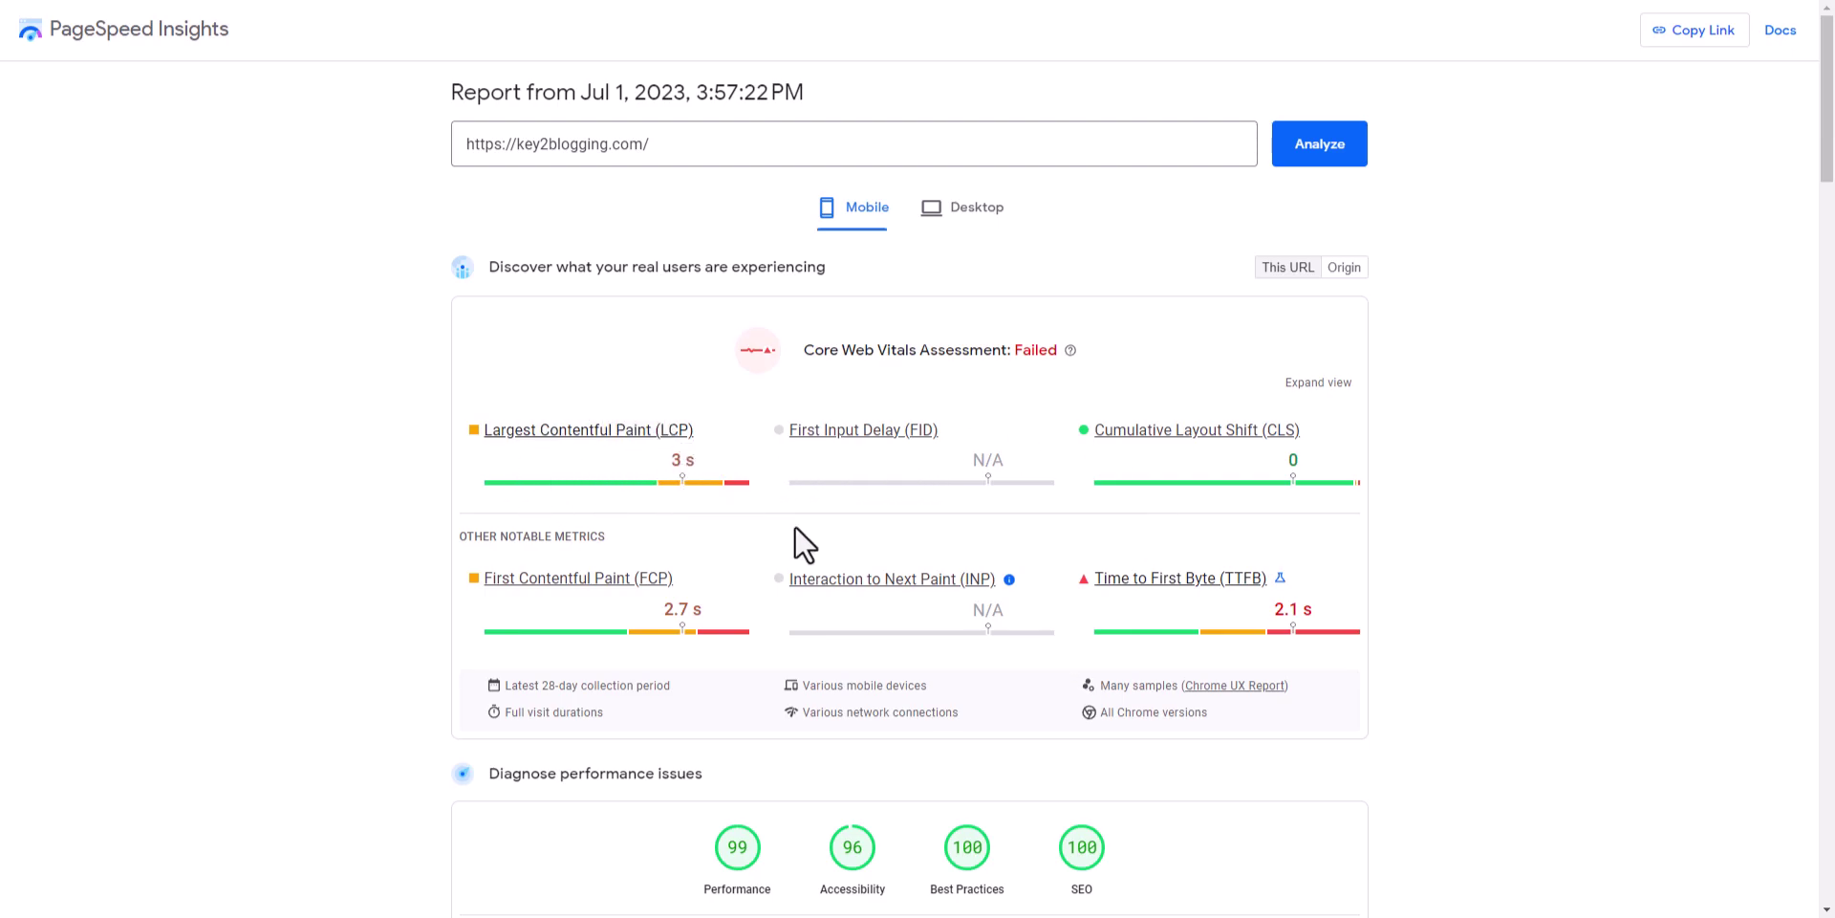
{"action": "scroll", "coordinate": [1154, 564], "scroll_direction": "down", "scroll_amount": 4}
{"action": "scroll", "coordinate": [1154, 564], "scroll_direction": "down", "scroll_amount": 6}
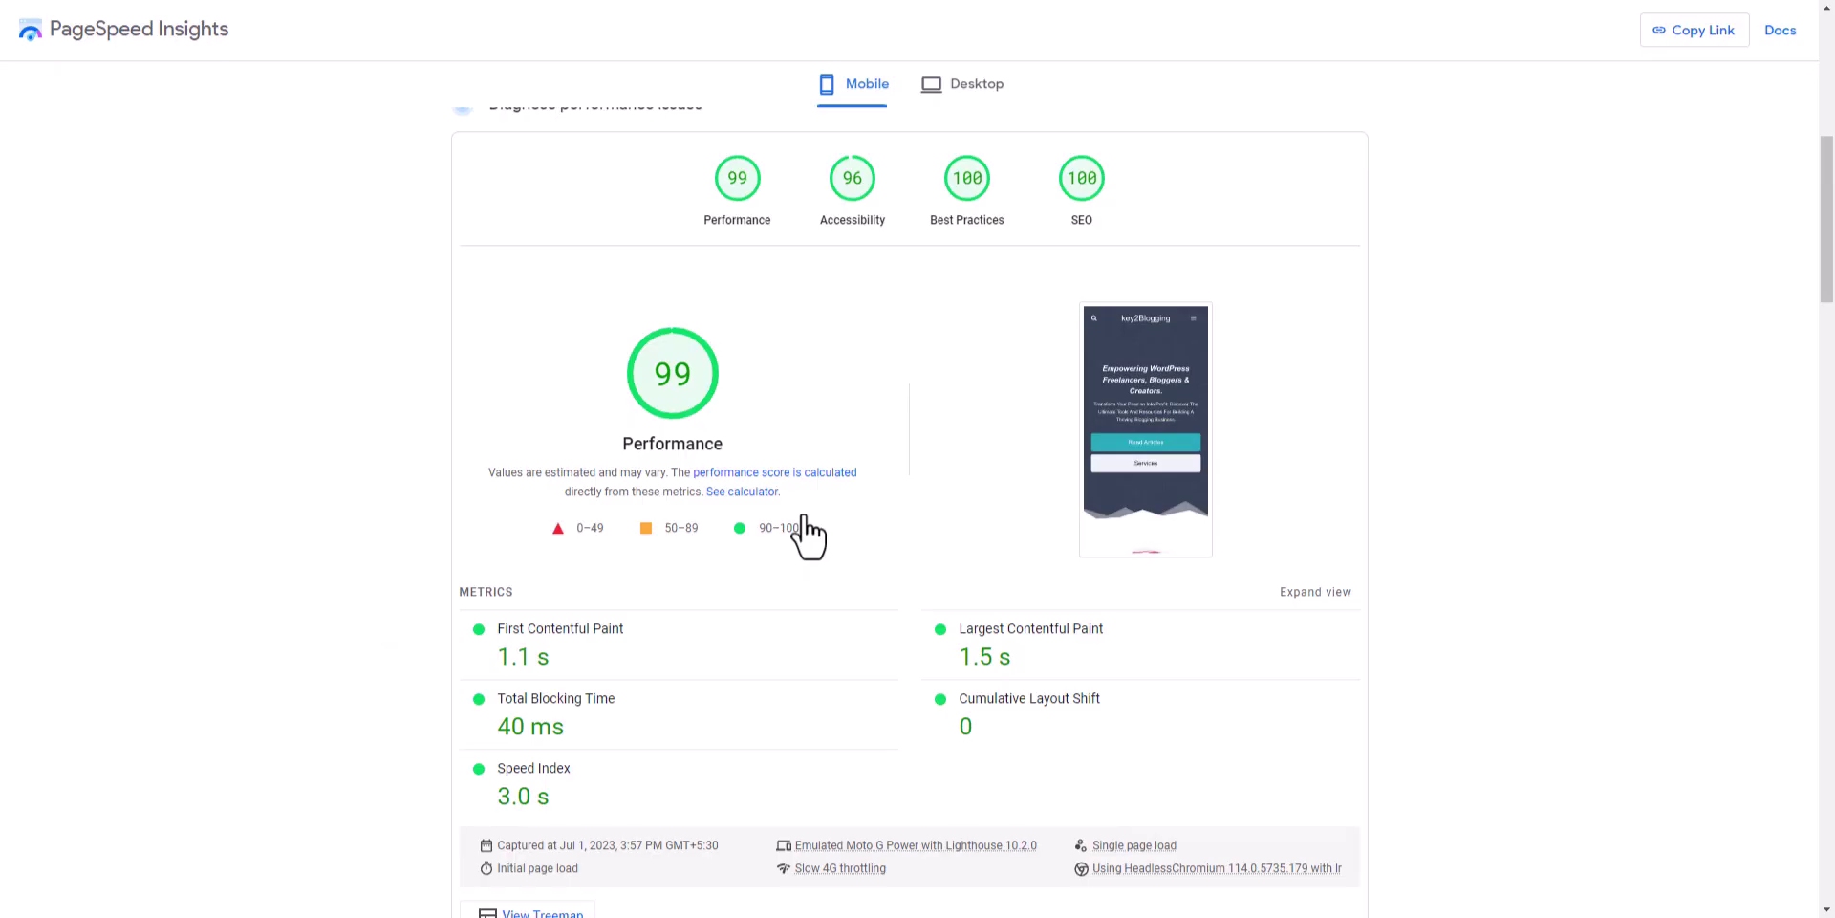
{"action": "scroll", "coordinate": [803, 516], "scroll_direction": "down", "scroll_amount": 3}
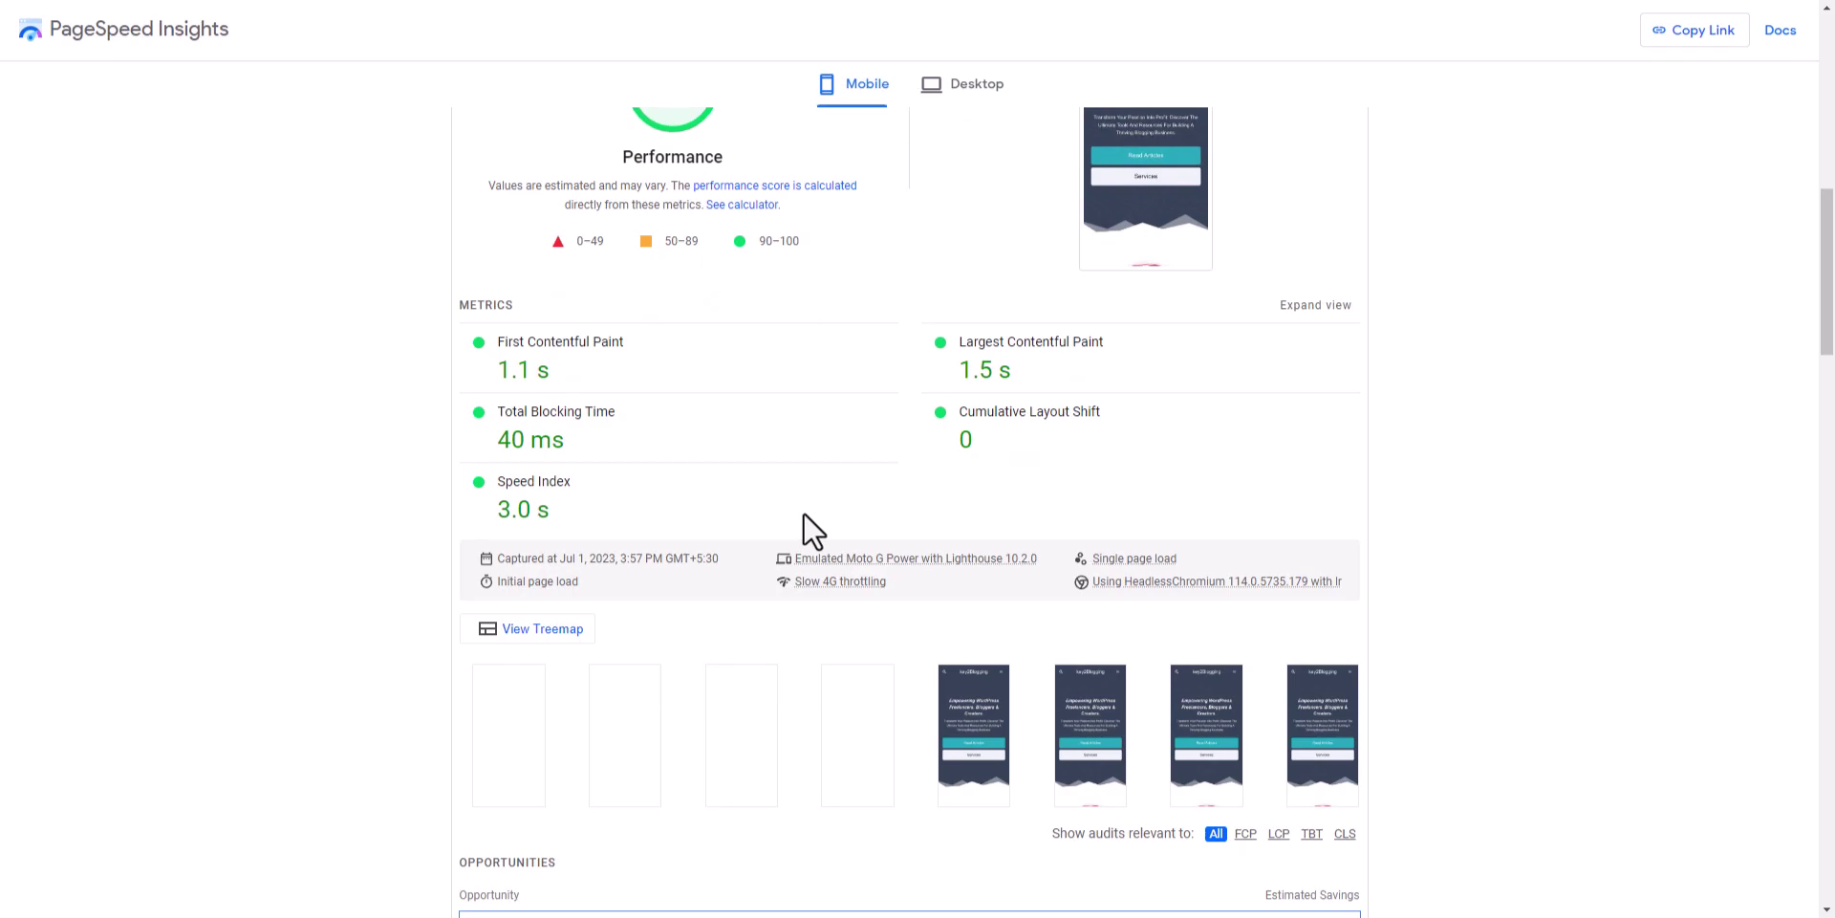
{"action": "scroll", "coordinate": [803, 512], "scroll_direction": "down", "scroll_amount": 6}
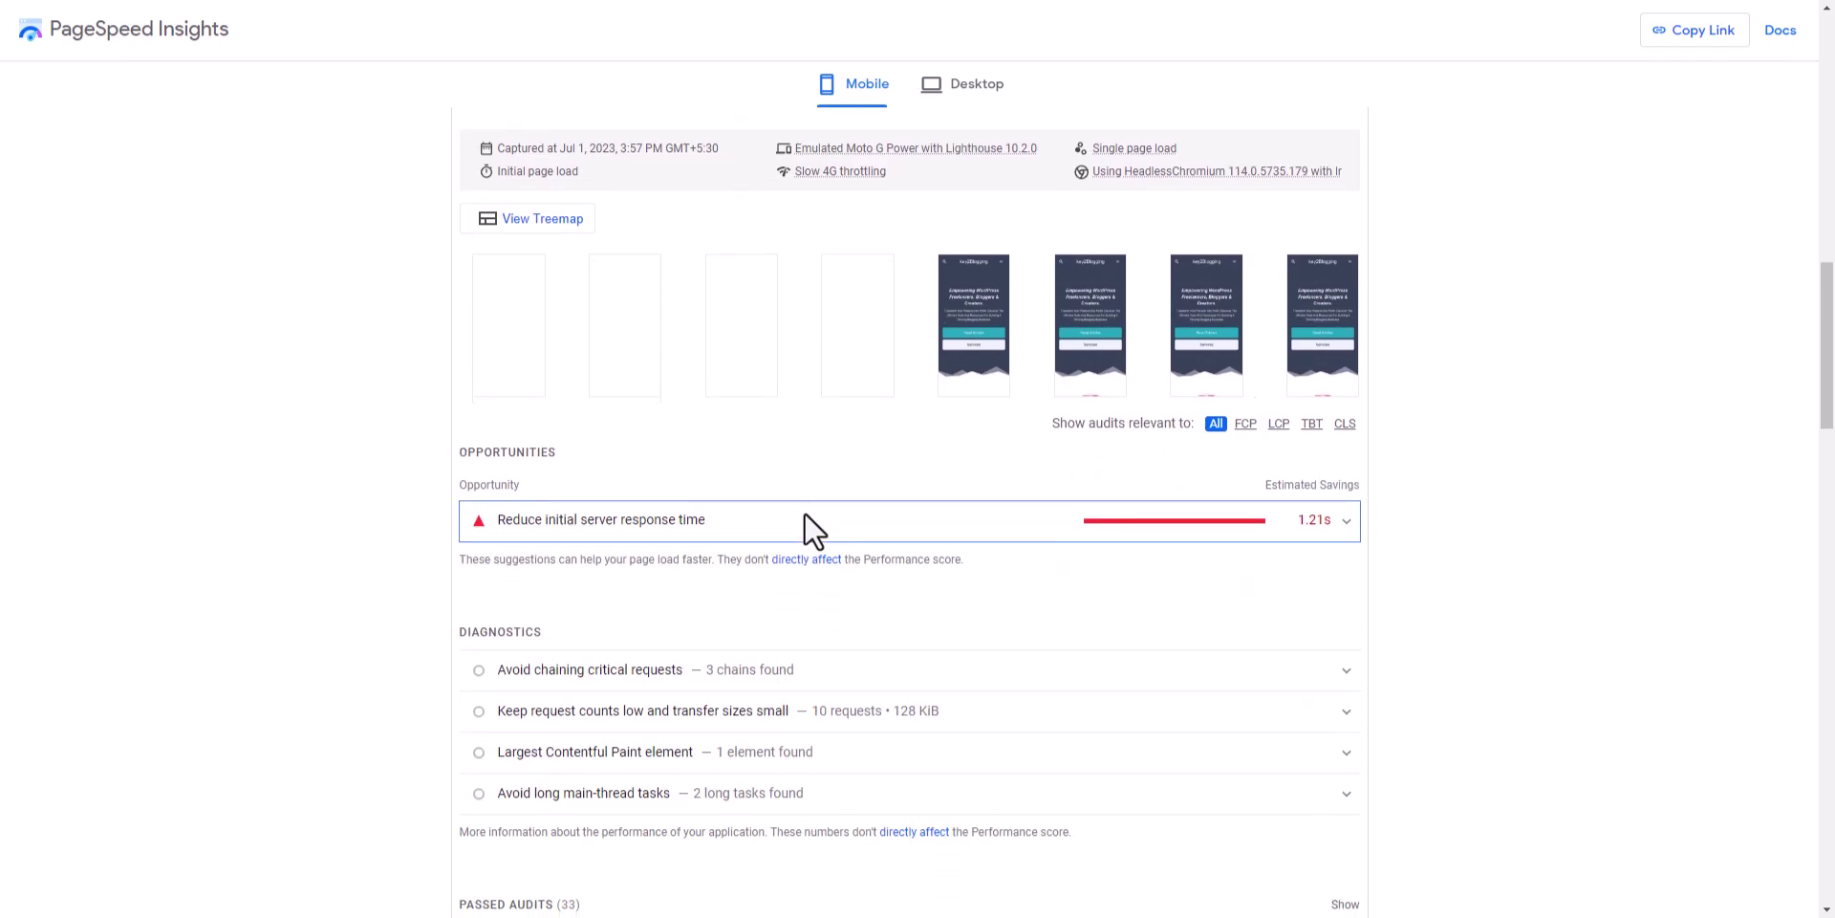
{"action": "scroll", "coordinate": [680, 545], "scroll_direction": "down", "scroll_amount": 3}
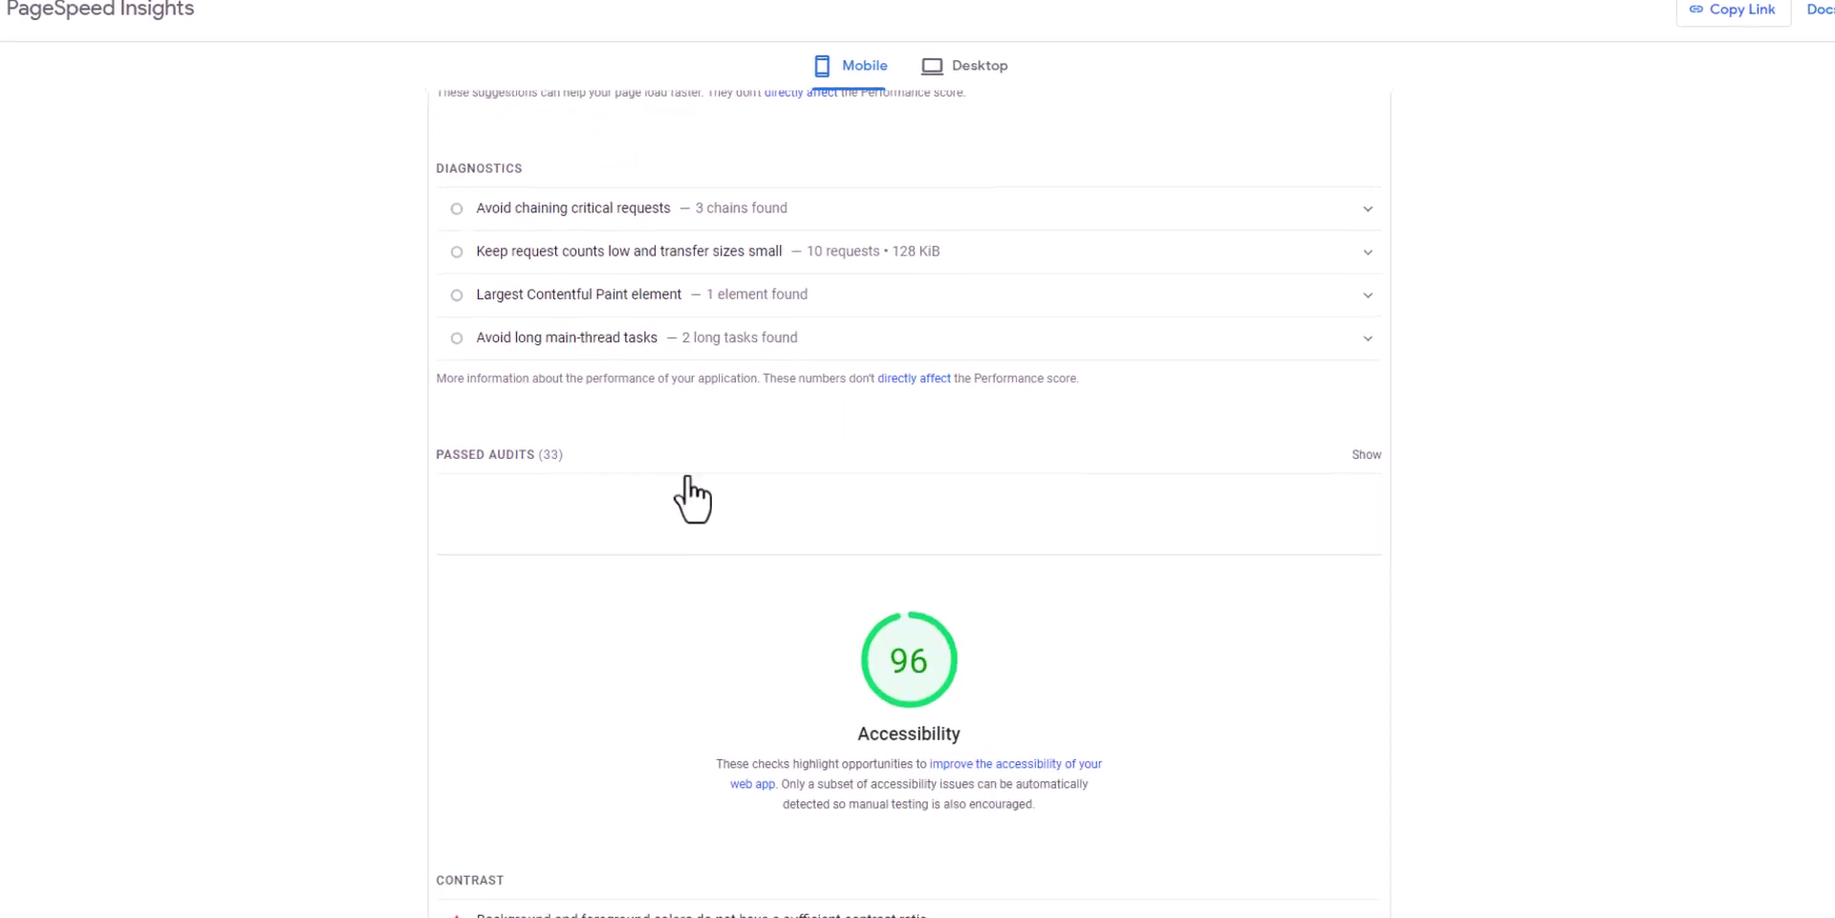
Expand the passed audits of the mobile performance report and review the whole list.
{"action": "left_click", "coordinate": [698, 457]}
{"action": "scroll", "coordinate": [1051, 573], "scroll_direction": "down", "scroll_amount": 2}
{"action": "scroll", "coordinate": [1663, 586], "scroll_direction": "down", "scroll_amount": 1}
{"action": "scroll", "coordinate": [1639, 536], "scroll_direction": "up", "scroll_amount": 1}
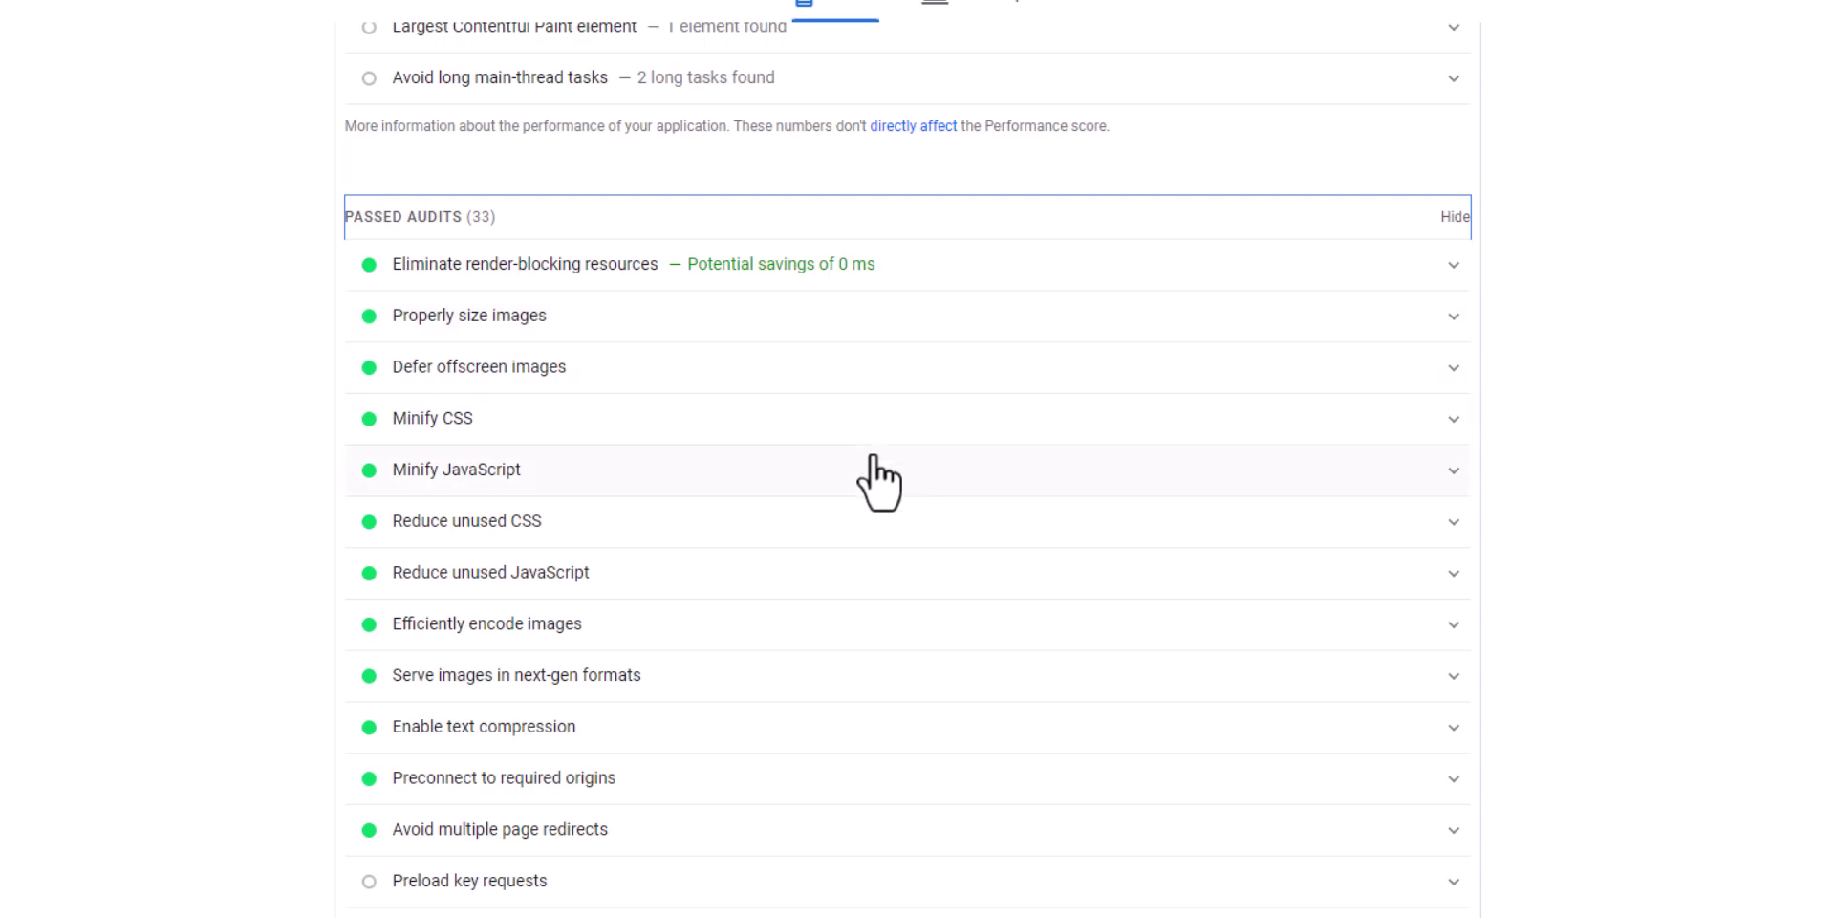
{"action": "scroll", "coordinate": [873, 457], "scroll_direction": "down", "scroll_amount": 2}
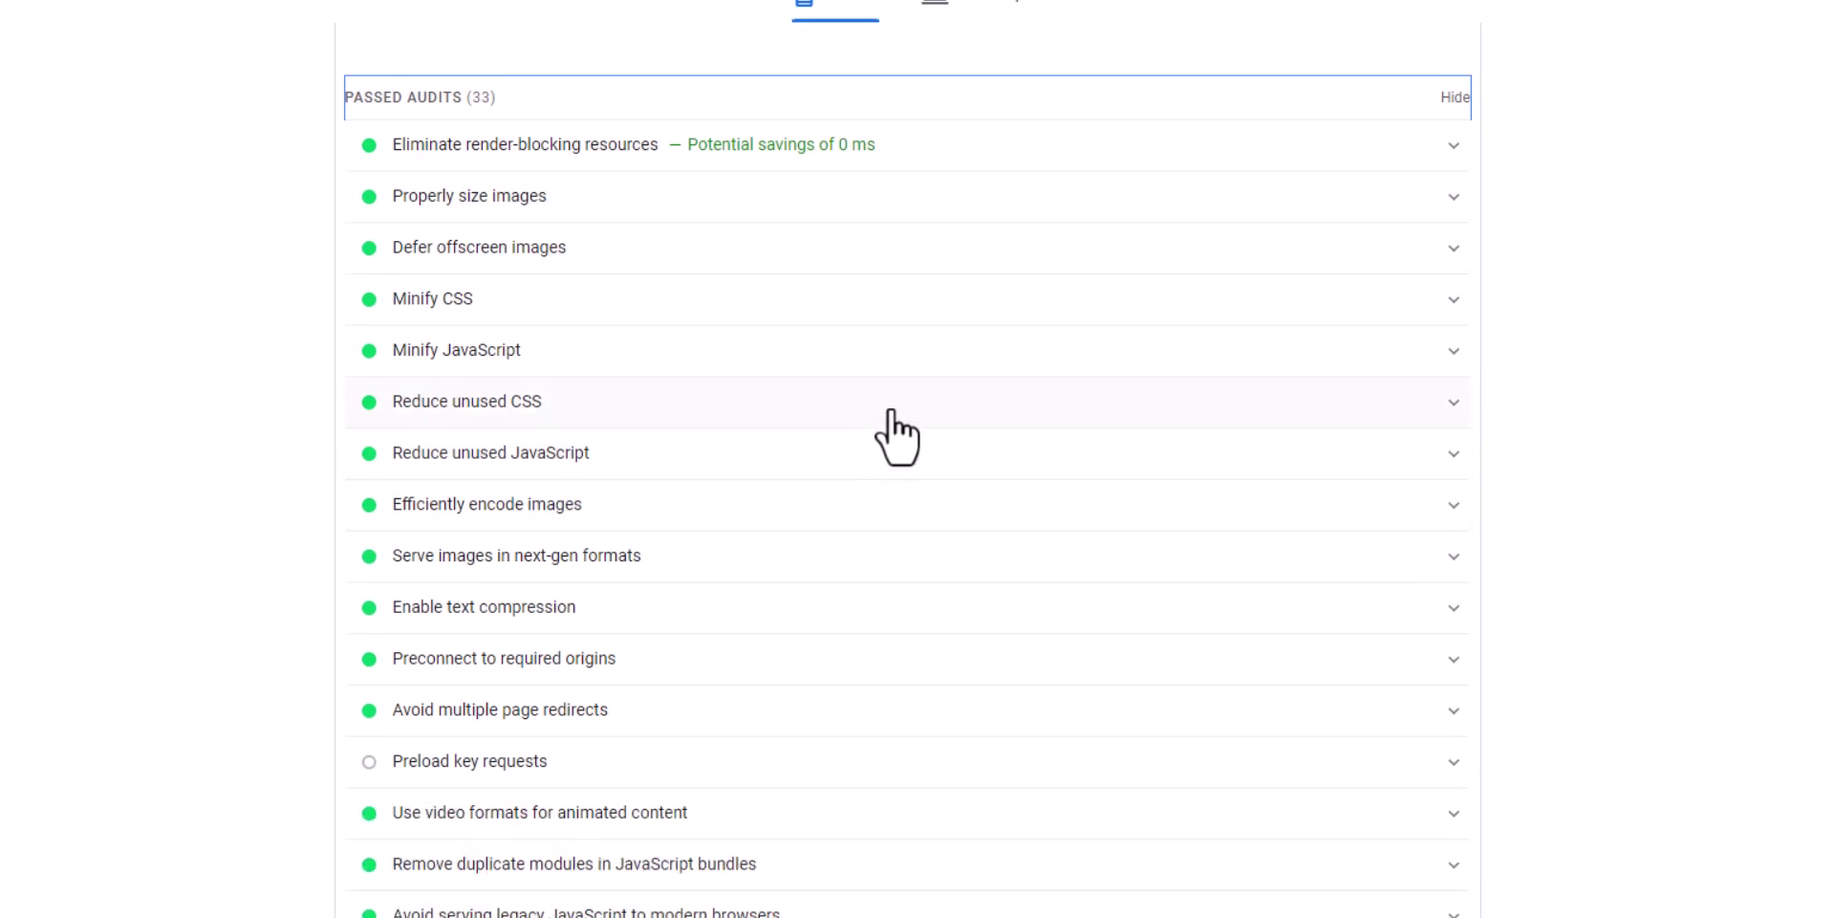
{"action": "scroll", "coordinate": [888, 421], "scroll_direction": "down", "scroll_amount": 2}
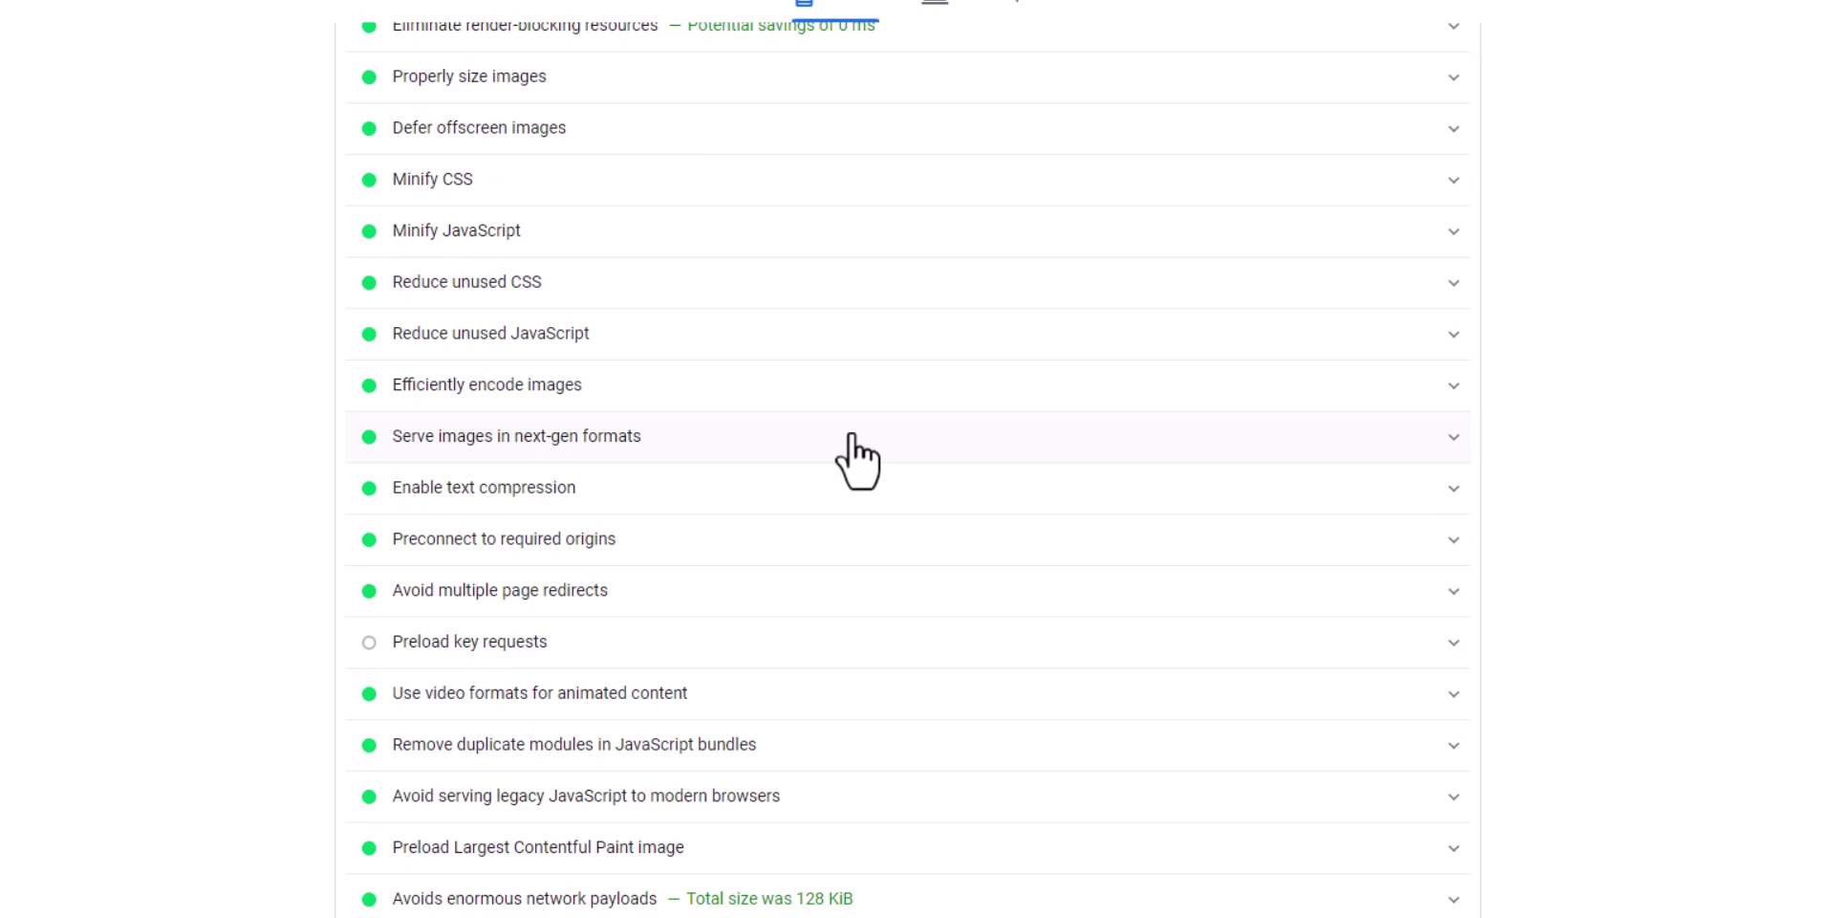
{"action": "scroll", "coordinate": [848, 438], "scroll_direction": "down", "scroll_amount": 2}
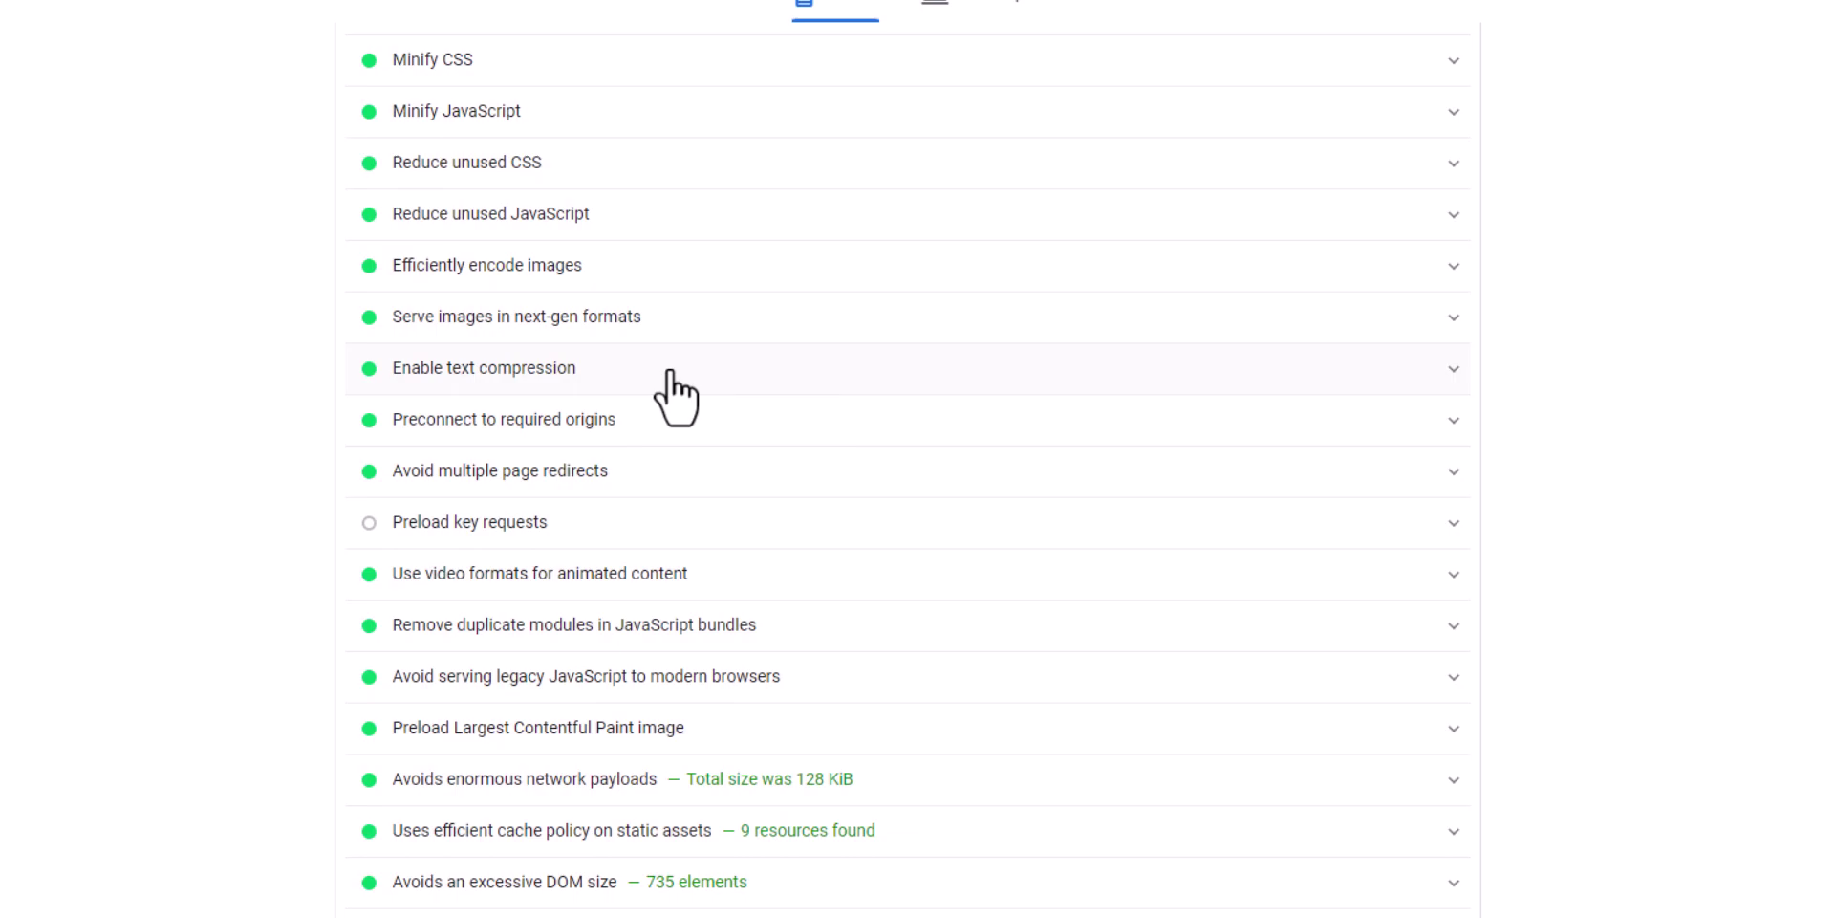
{"action": "scroll", "coordinate": [745, 449], "scroll_direction": "down", "scroll_amount": 4}
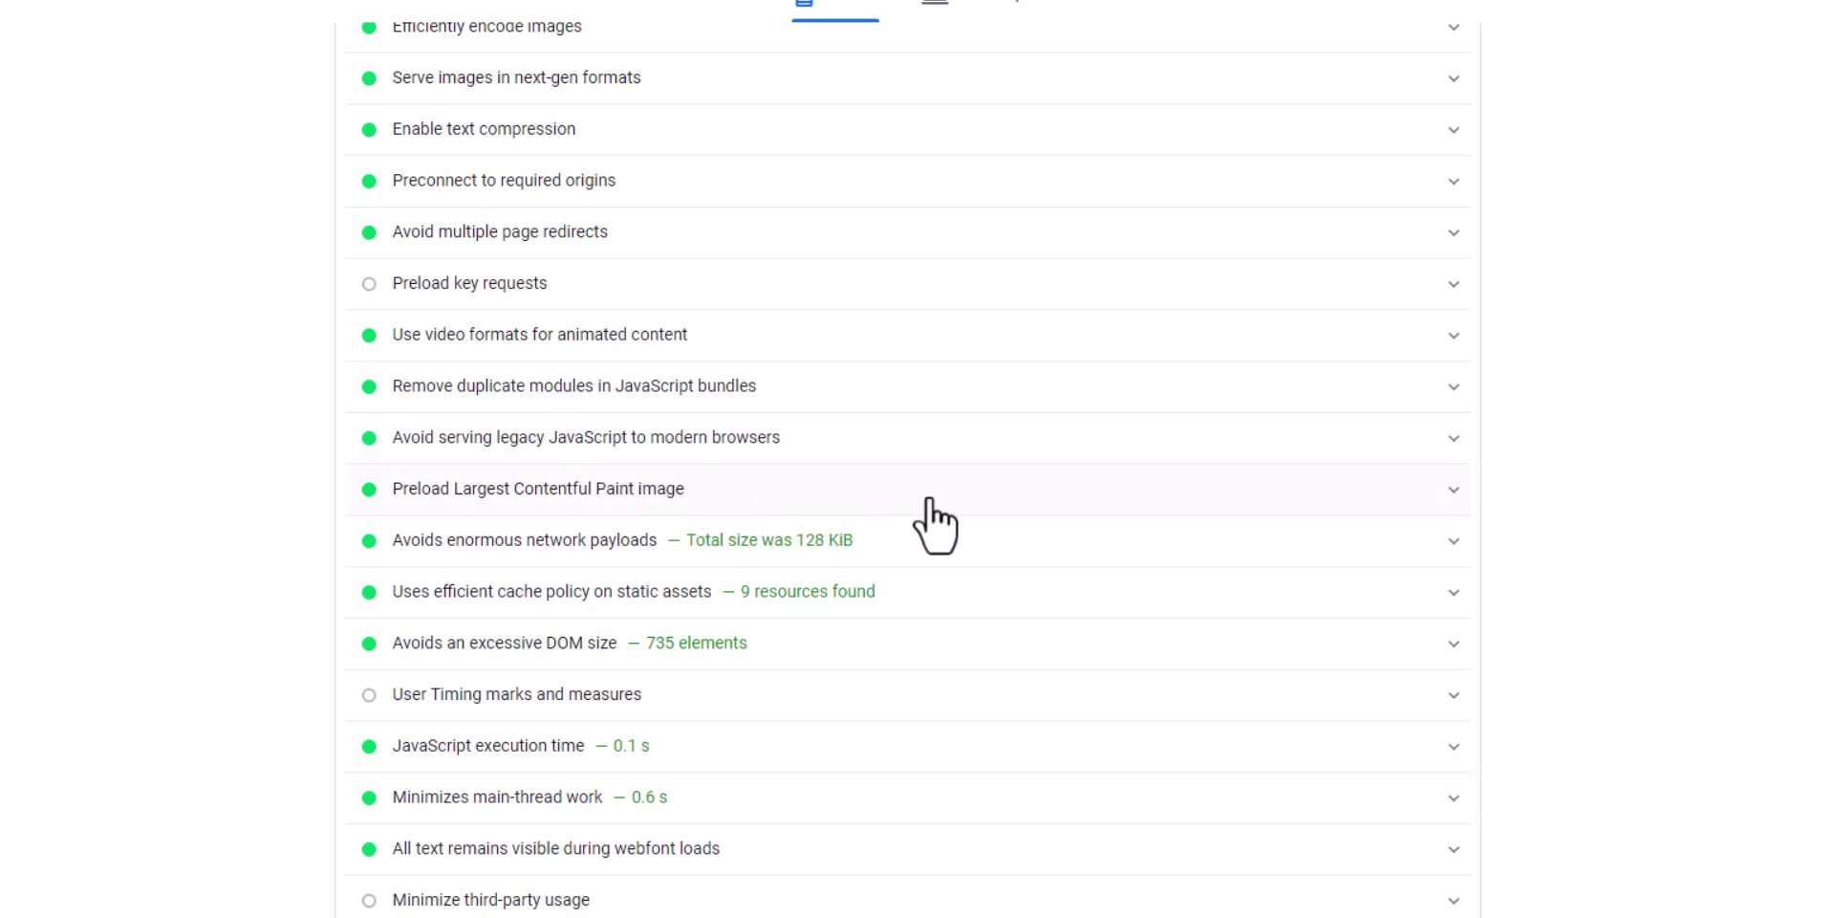
{"action": "scroll", "coordinate": [937, 535], "scroll_direction": "down", "scroll_amount": 5}
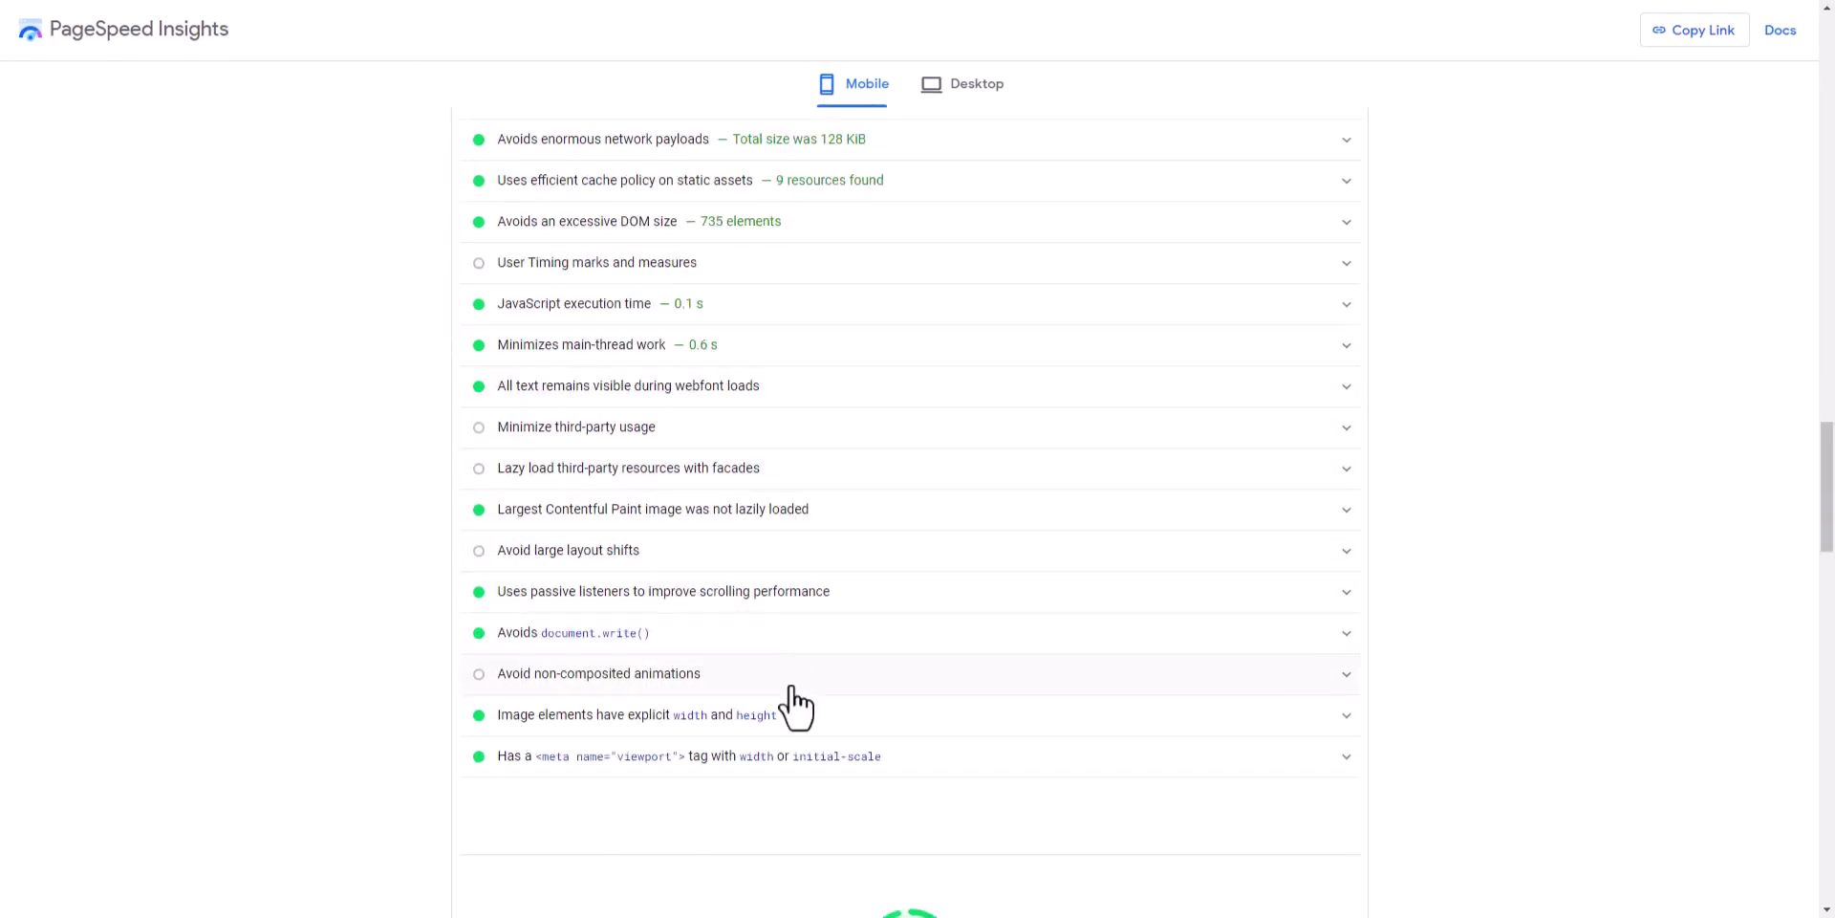
{"action": "scroll", "coordinate": [793, 707], "scroll_direction": "up", "scroll_amount": 15}
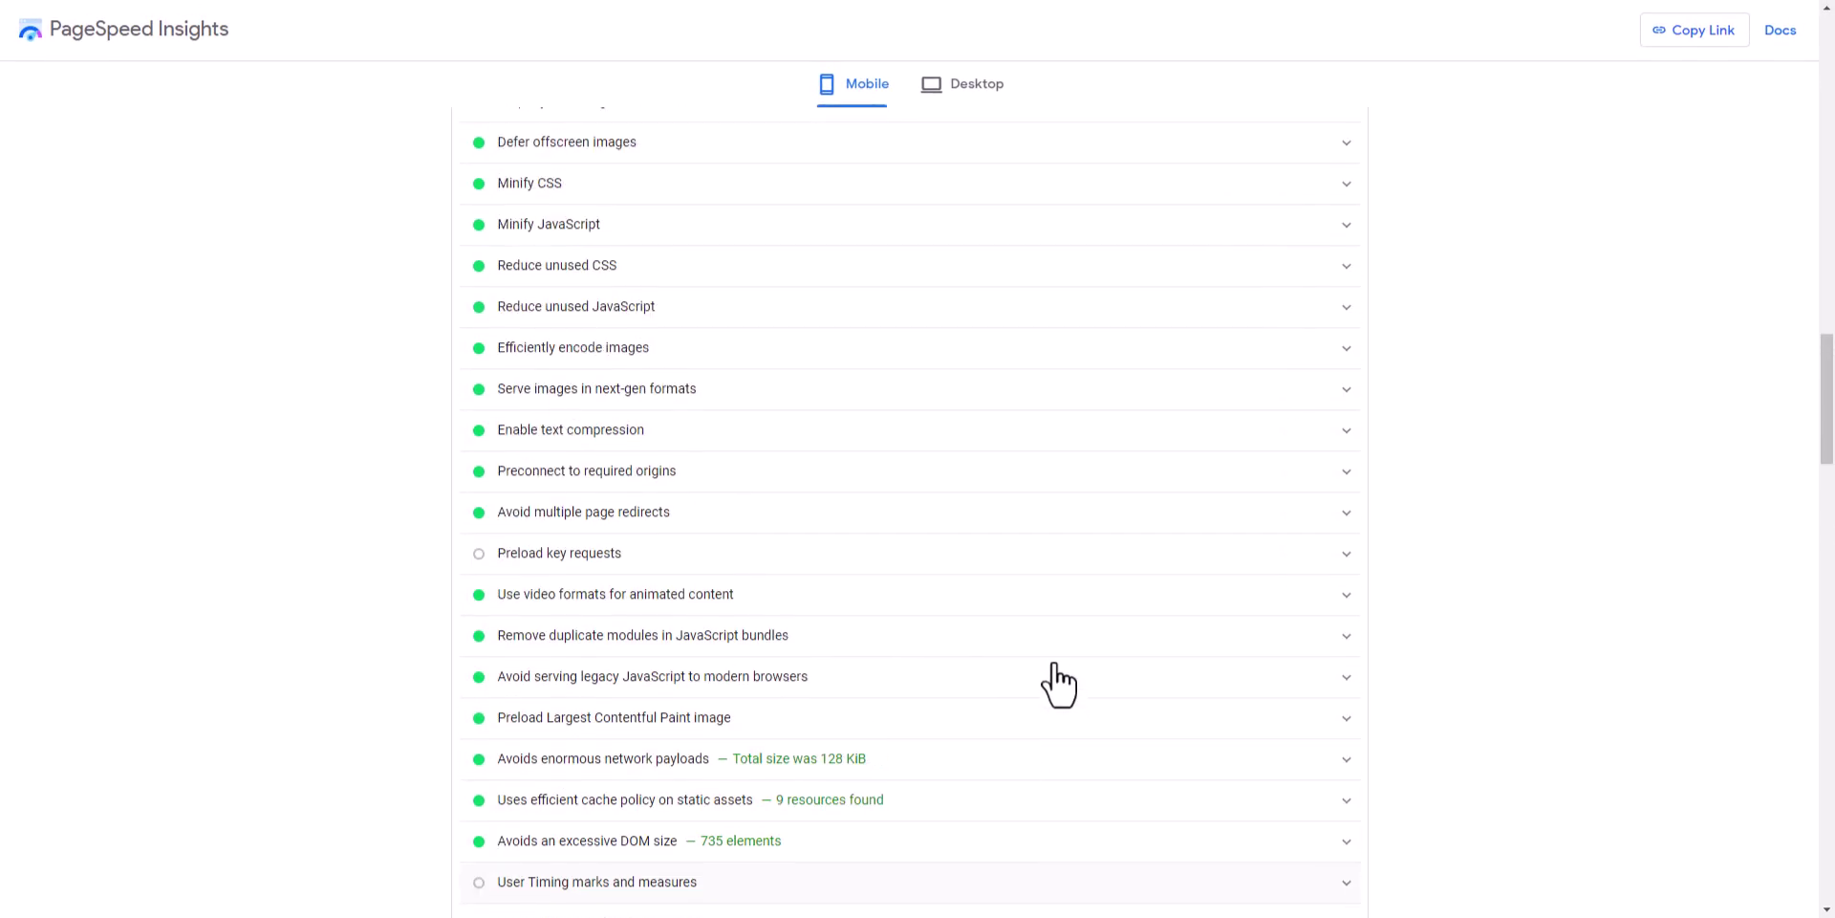
{"action": "scroll", "coordinate": [1132, 475], "scroll_direction": "up", "scroll_amount": 10}
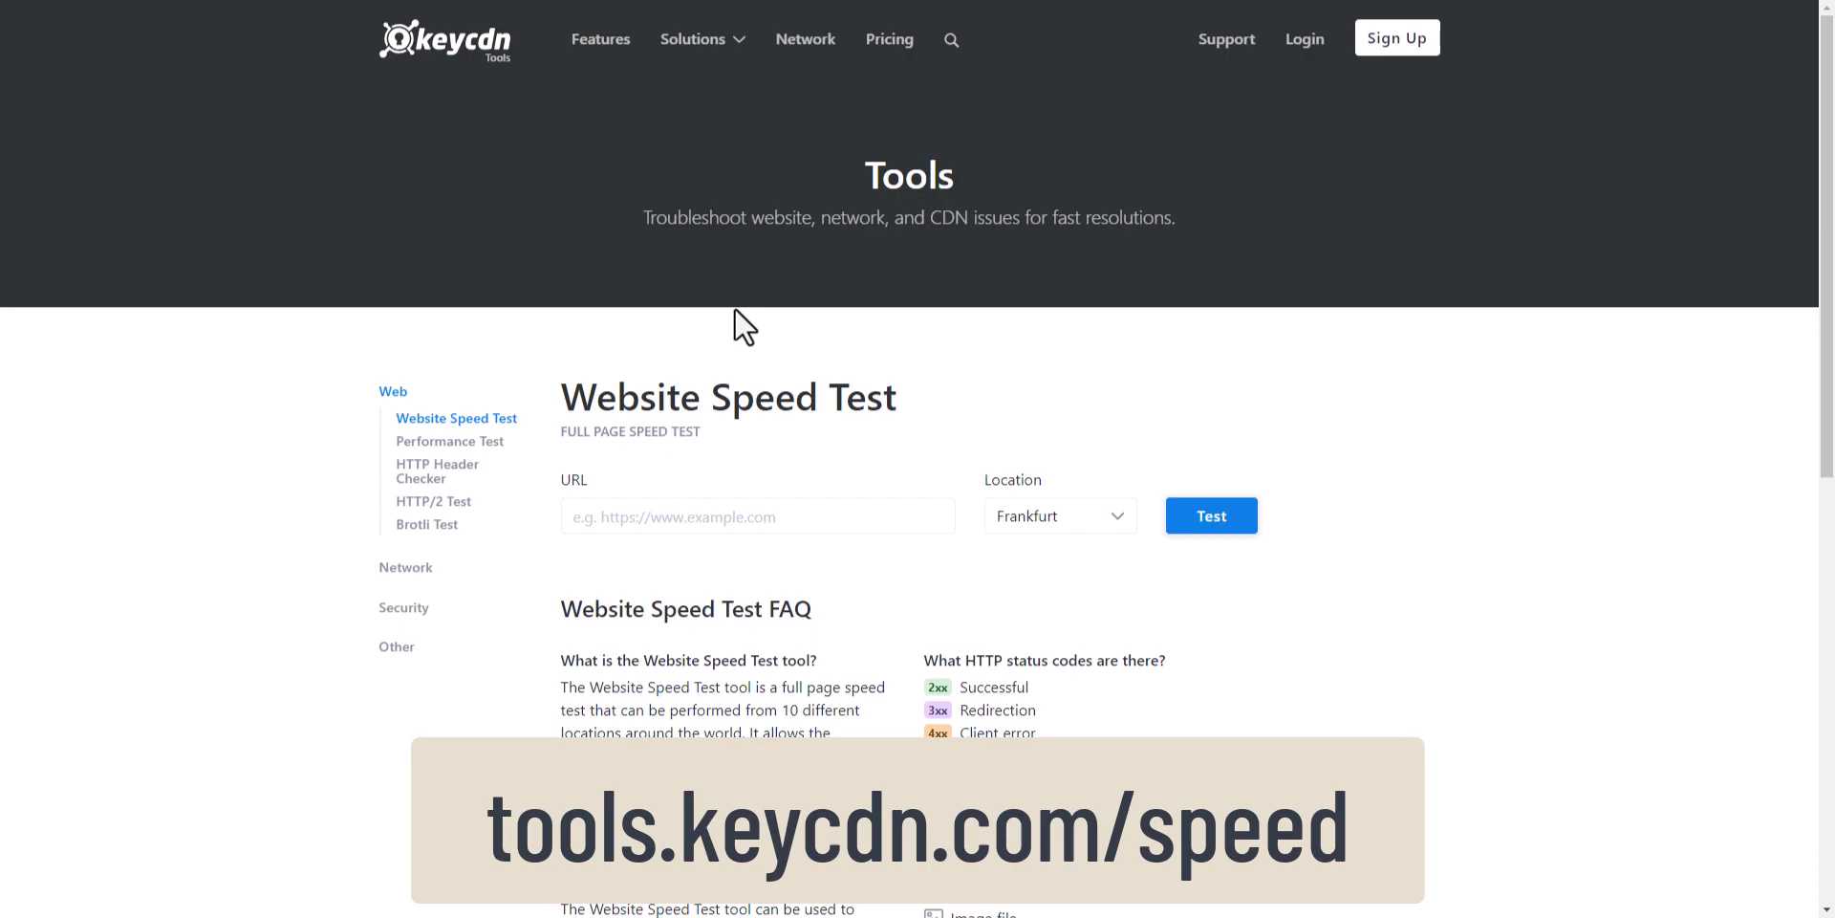
{"action": "left_click", "coordinate": [669, 524]}
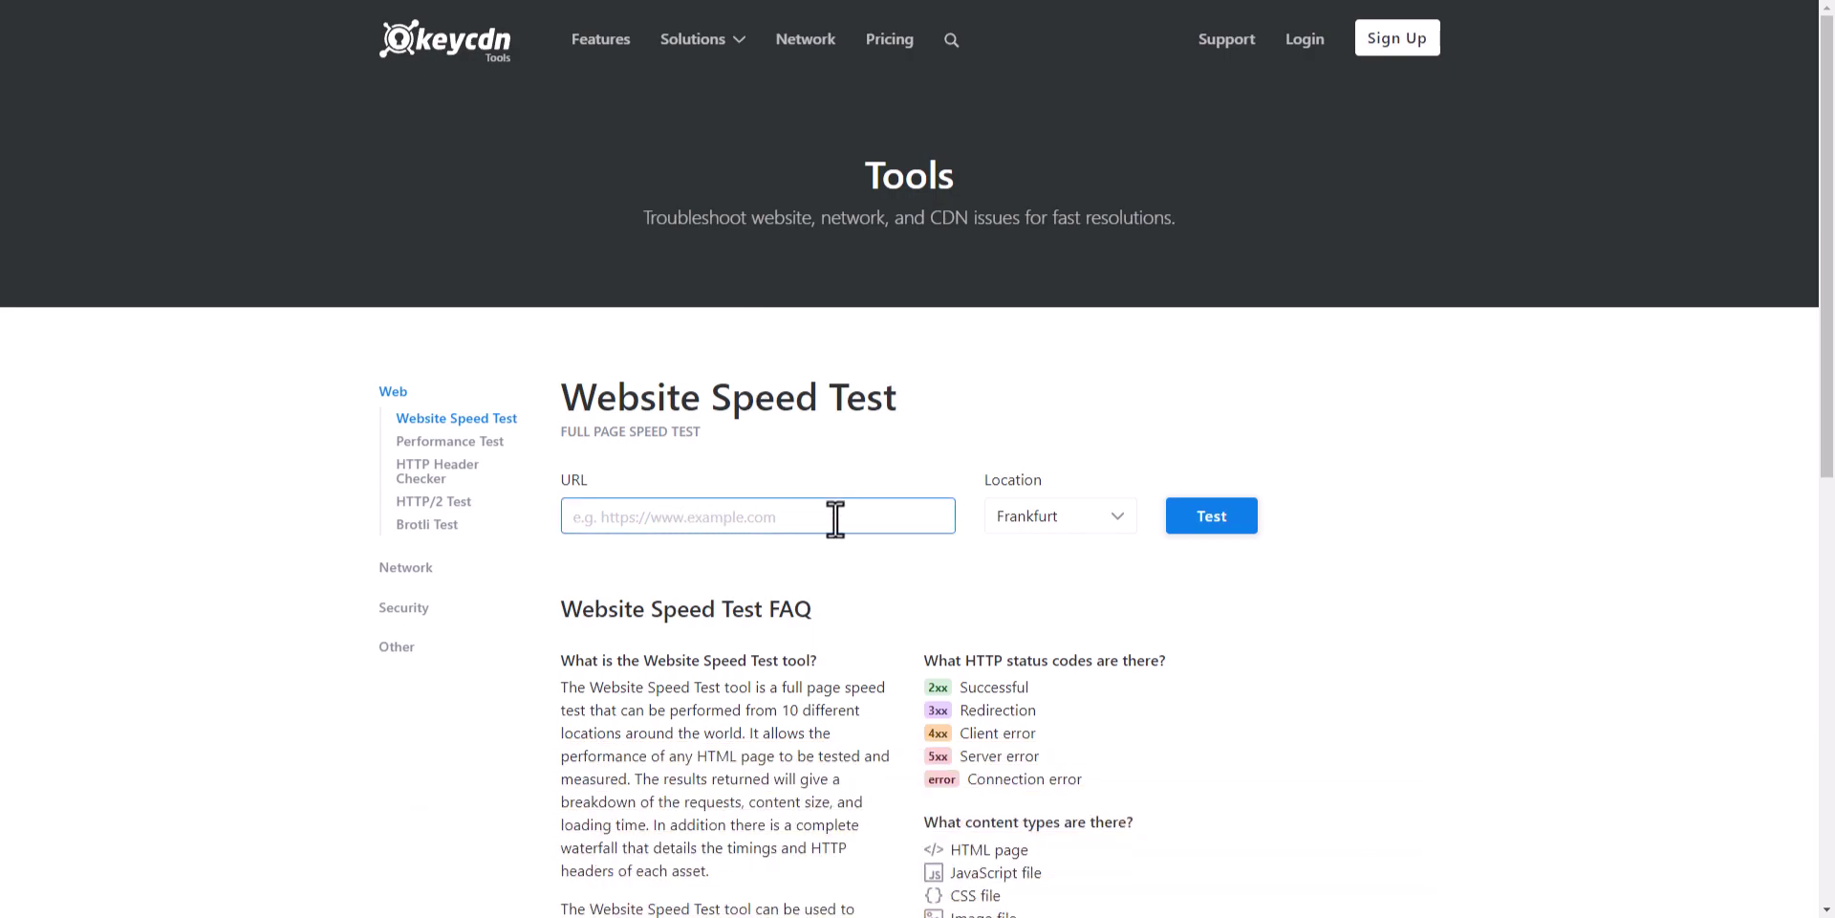
{"action": "type", "text": "https://key2blogging.com"}
{"action": "left_click", "coordinate": [1065, 516]}
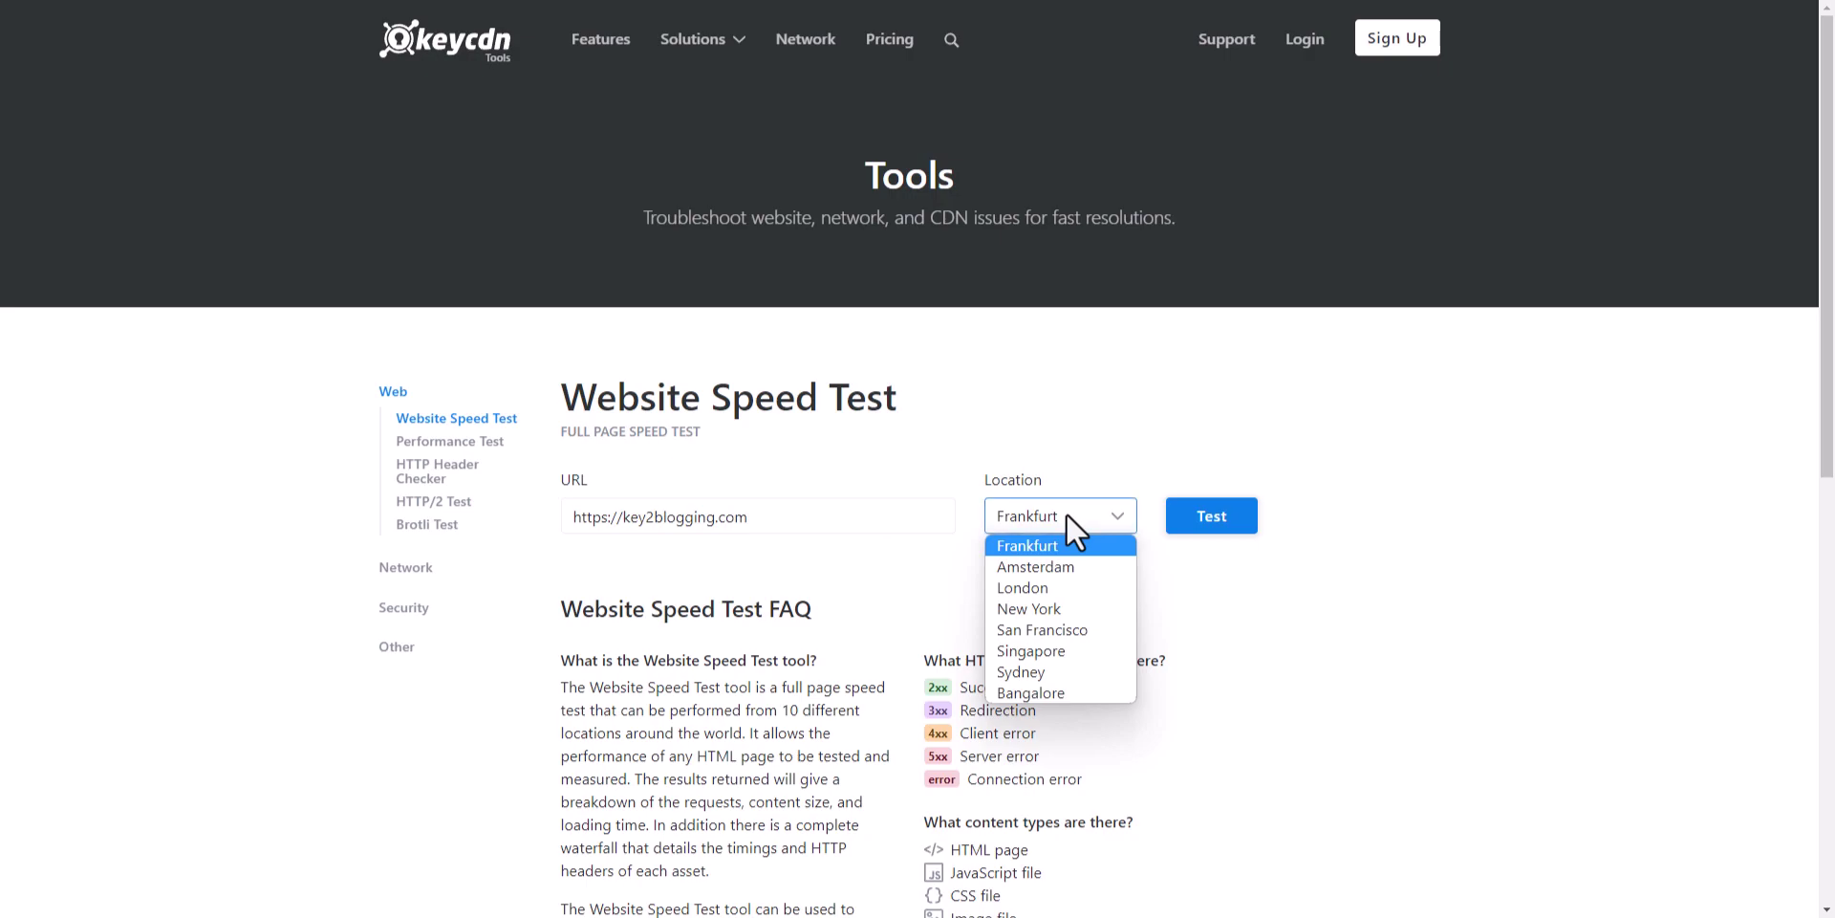
{"action": "left_click", "coordinate": [1050, 631]}
{"action": "left_click", "coordinate": [1204, 523]}
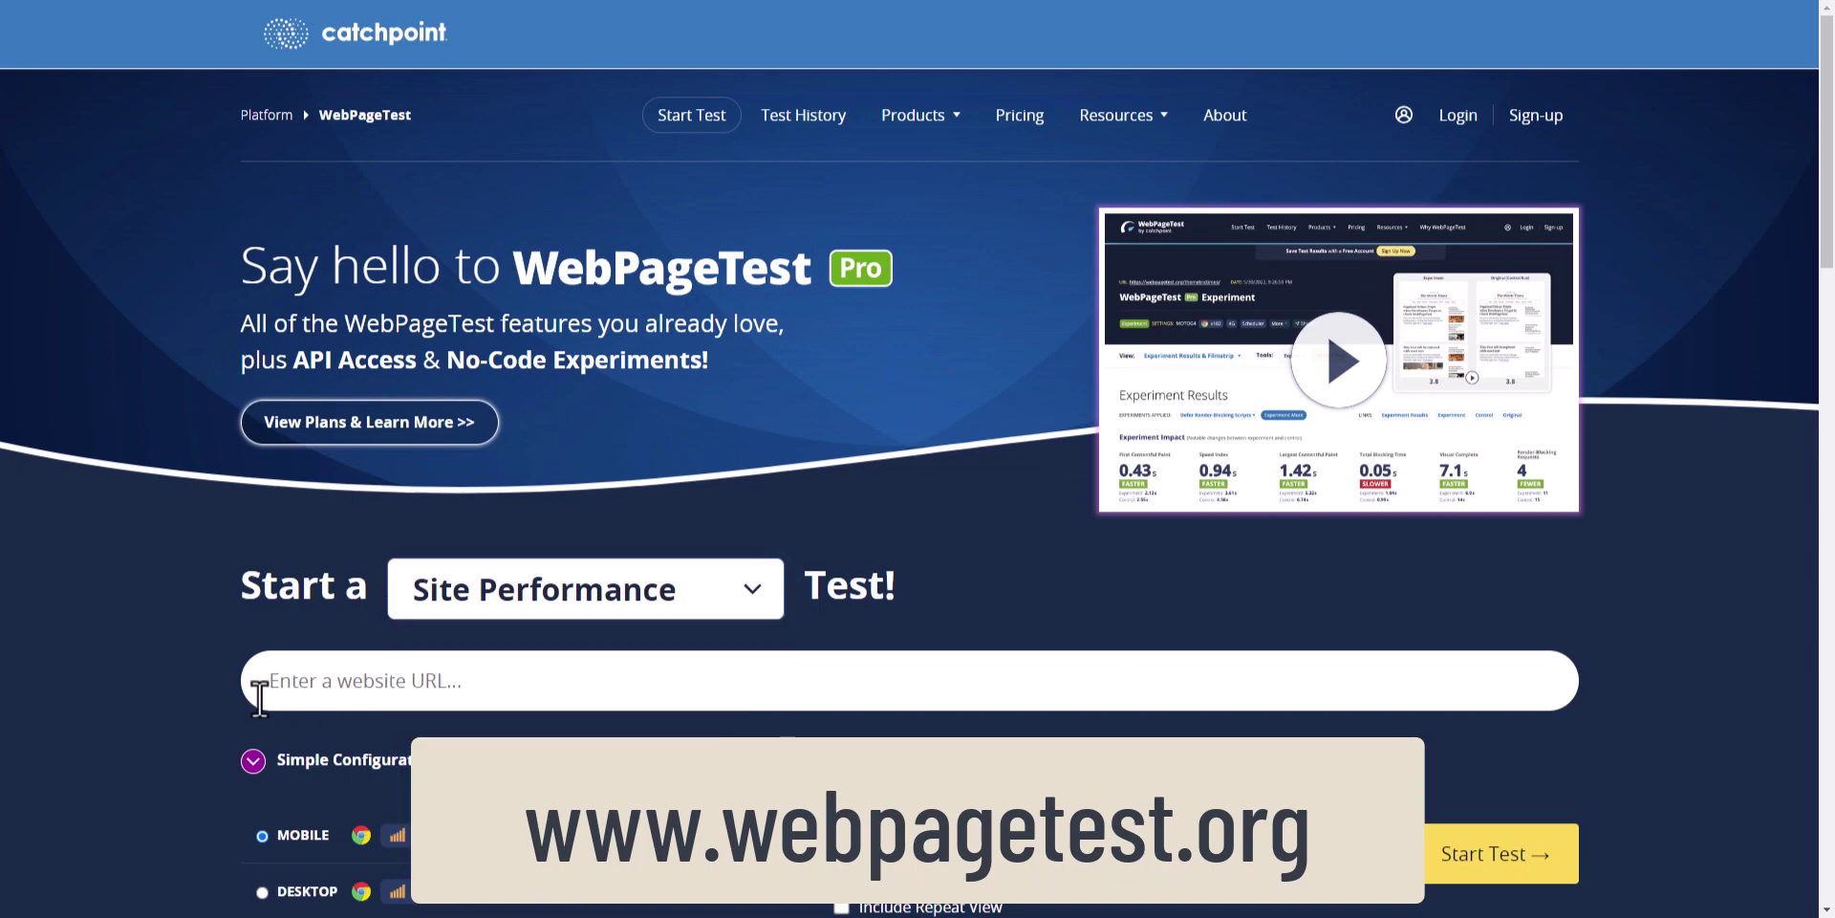
{"action": "left_click", "coordinate": [309, 682]}
{"action": "type", "text": "https://key2blogging.com"}
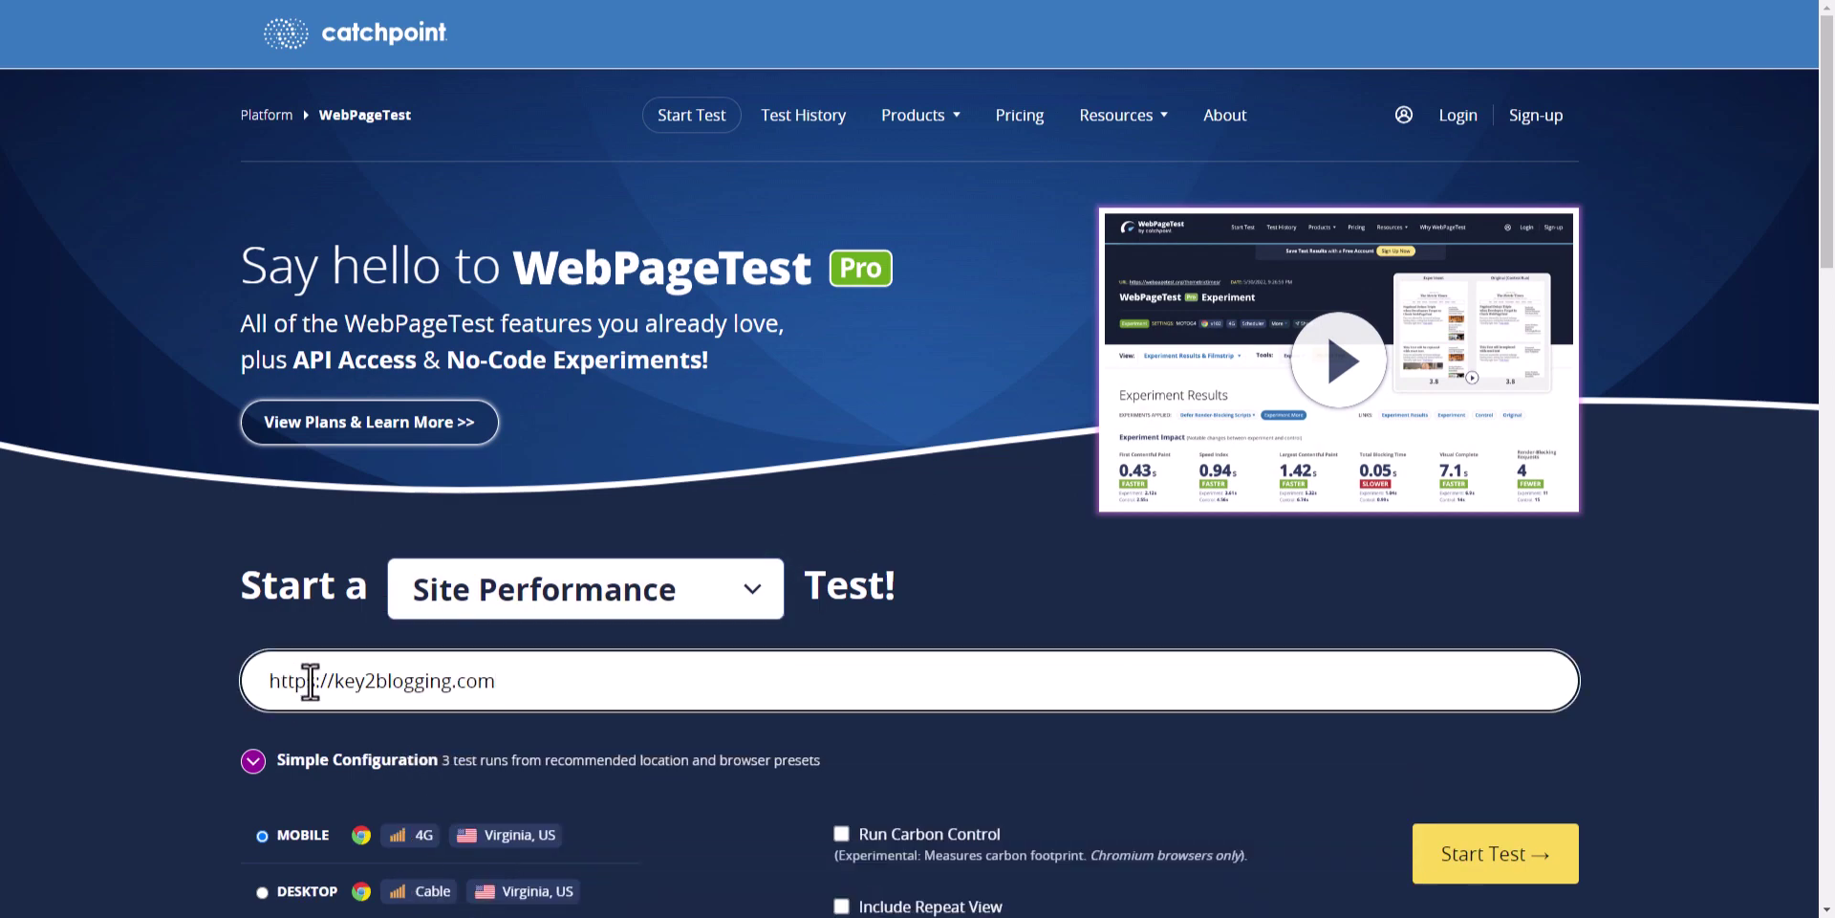
{"action": "scroll", "coordinate": [612, 708], "scroll_direction": "down", "scroll_amount": 3}
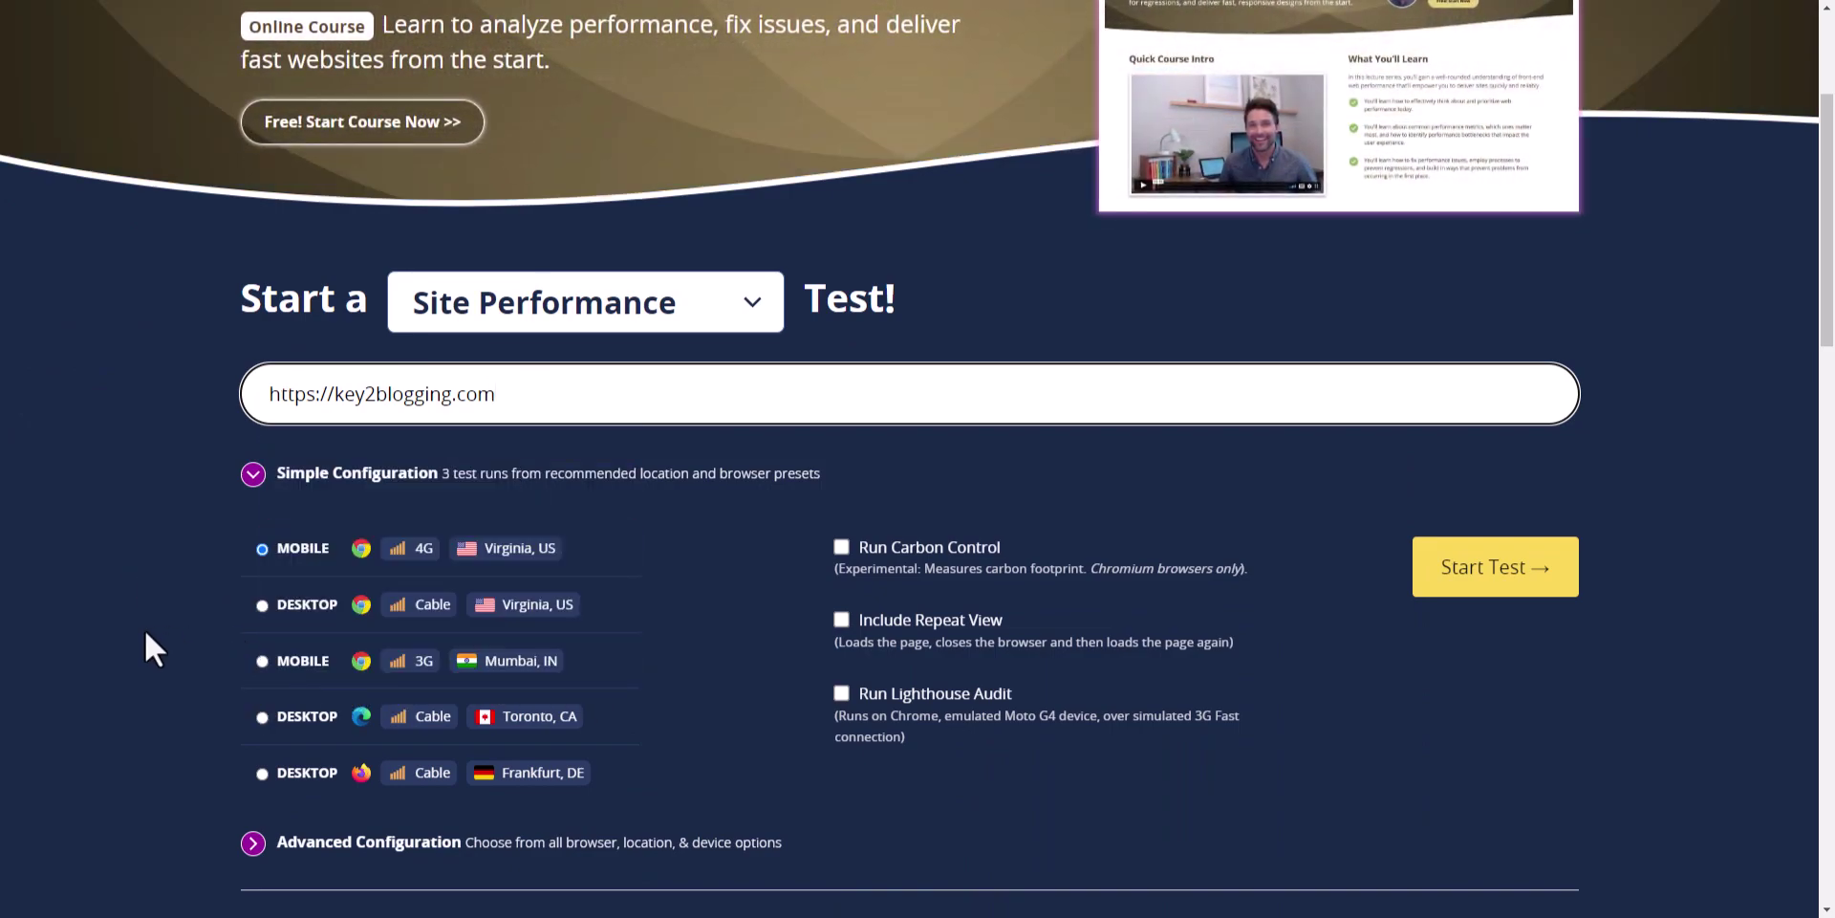
{"action": "left_click", "coordinate": [237, 643]}
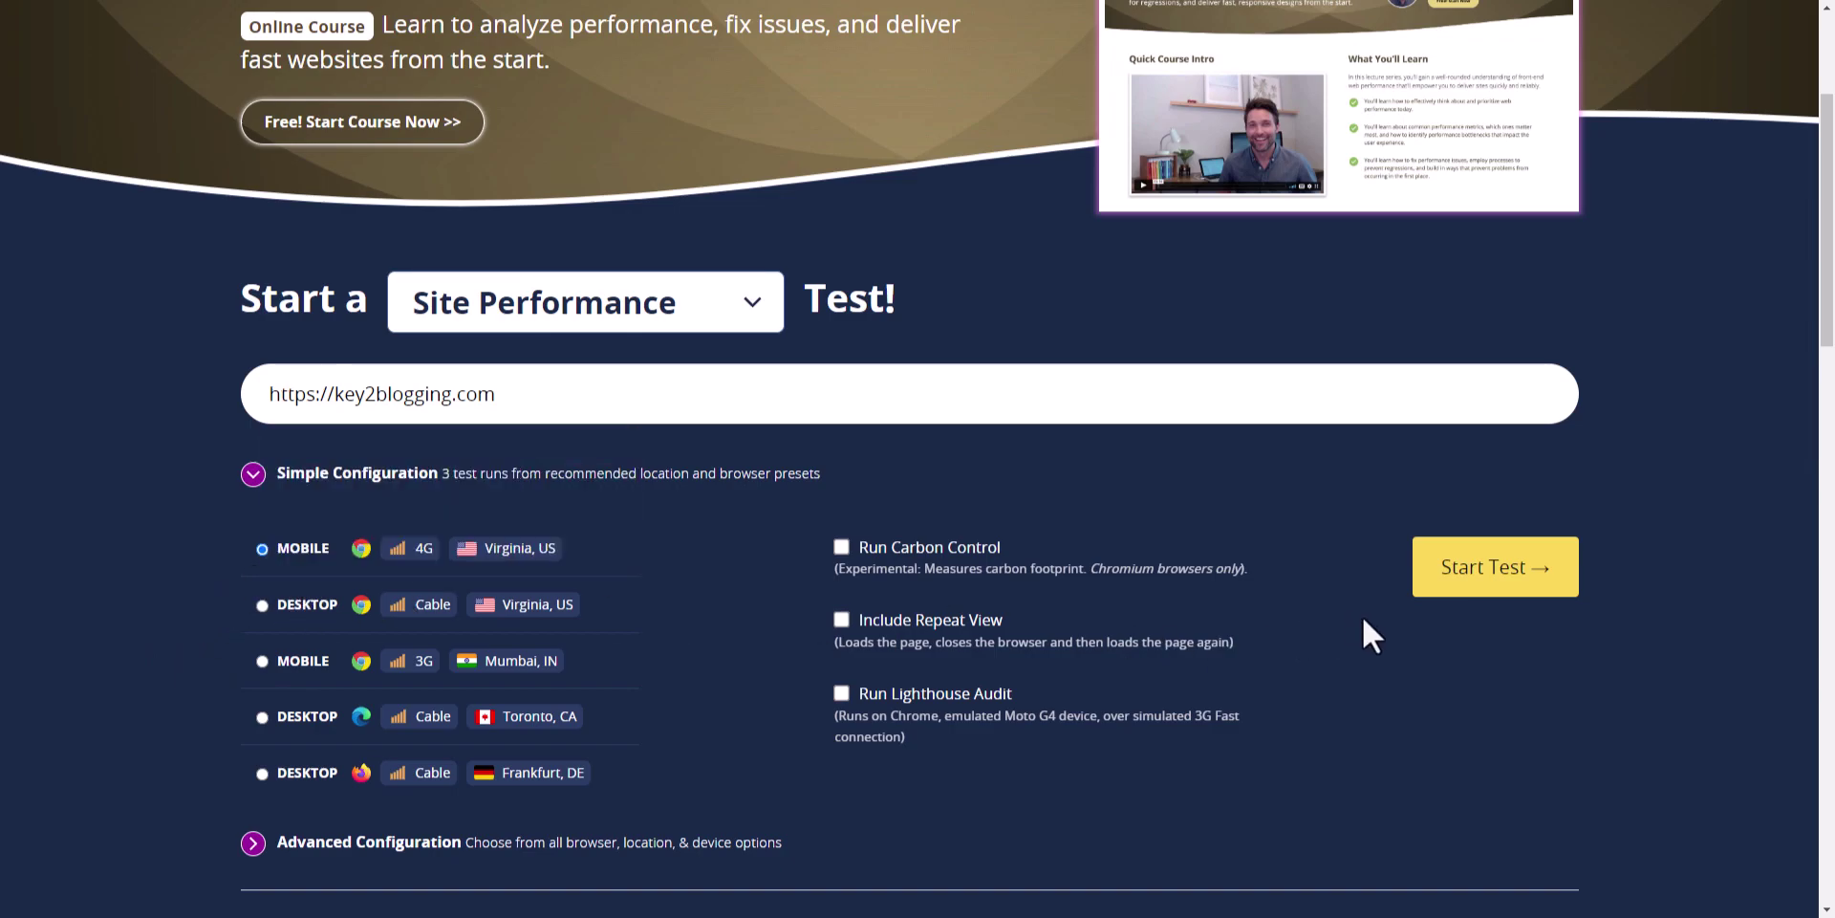
{"action": "scroll", "coordinate": [1367, 631], "scroll_direction": "up", "scroll_amount": 3}
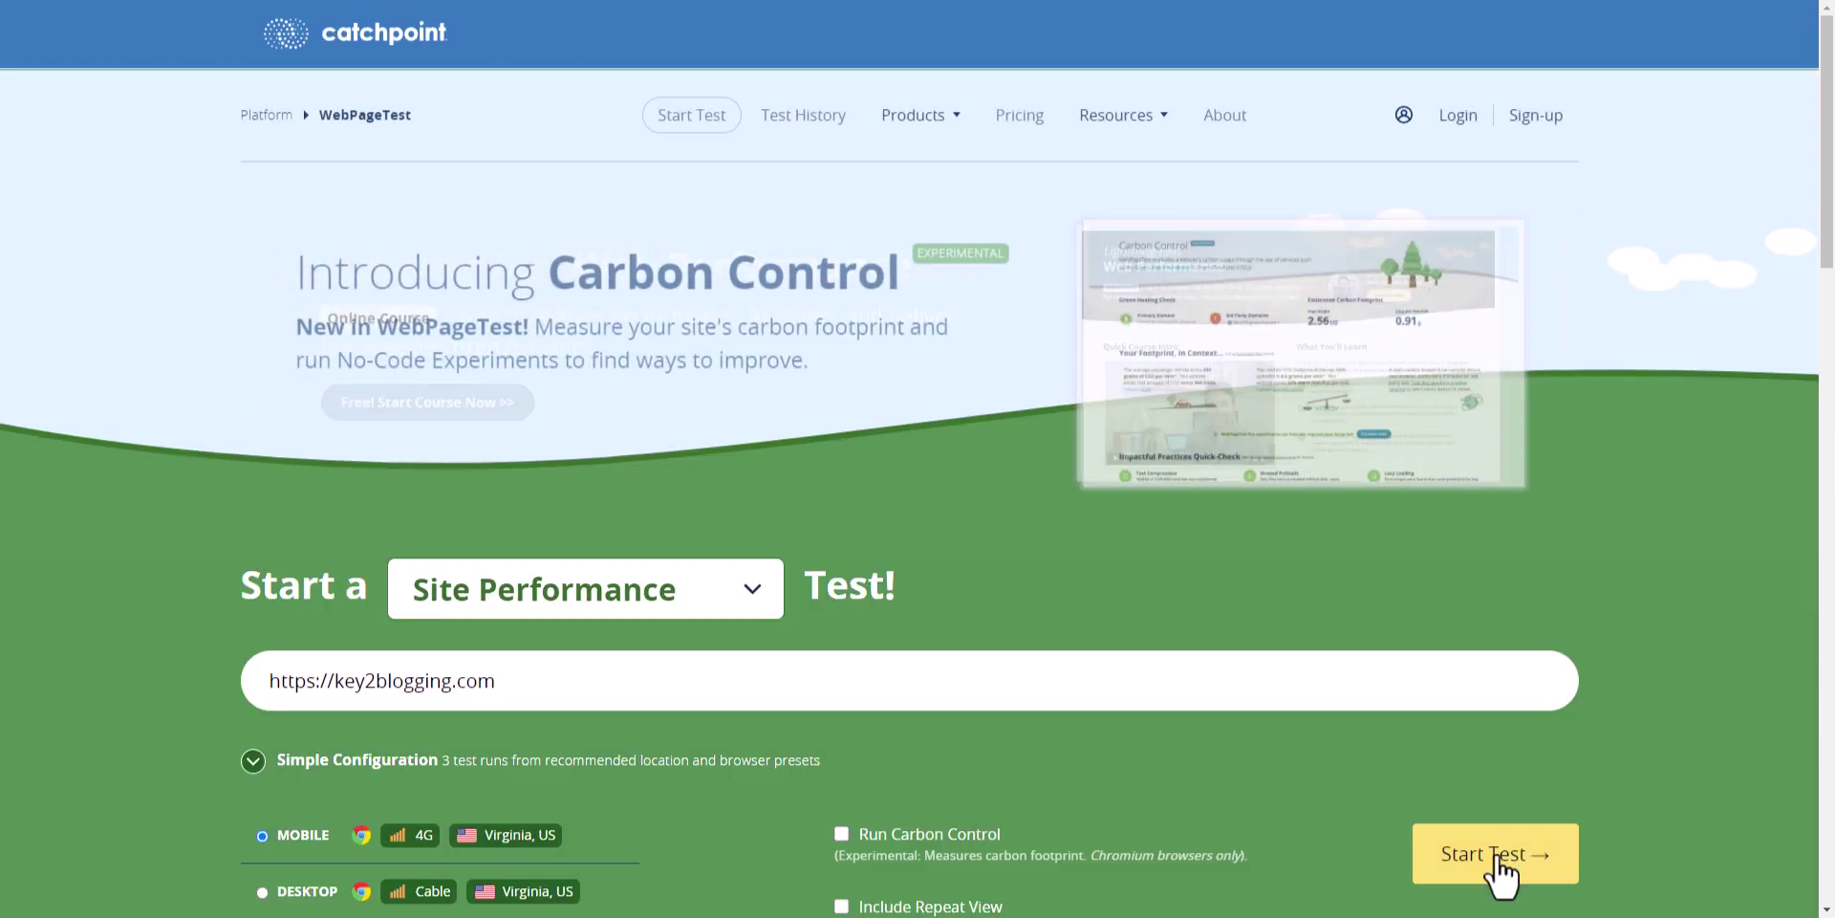
{"action": "scroll", "coordinate": [1607, 657], "scroll_direction": "down", "scroll_amount": 4}
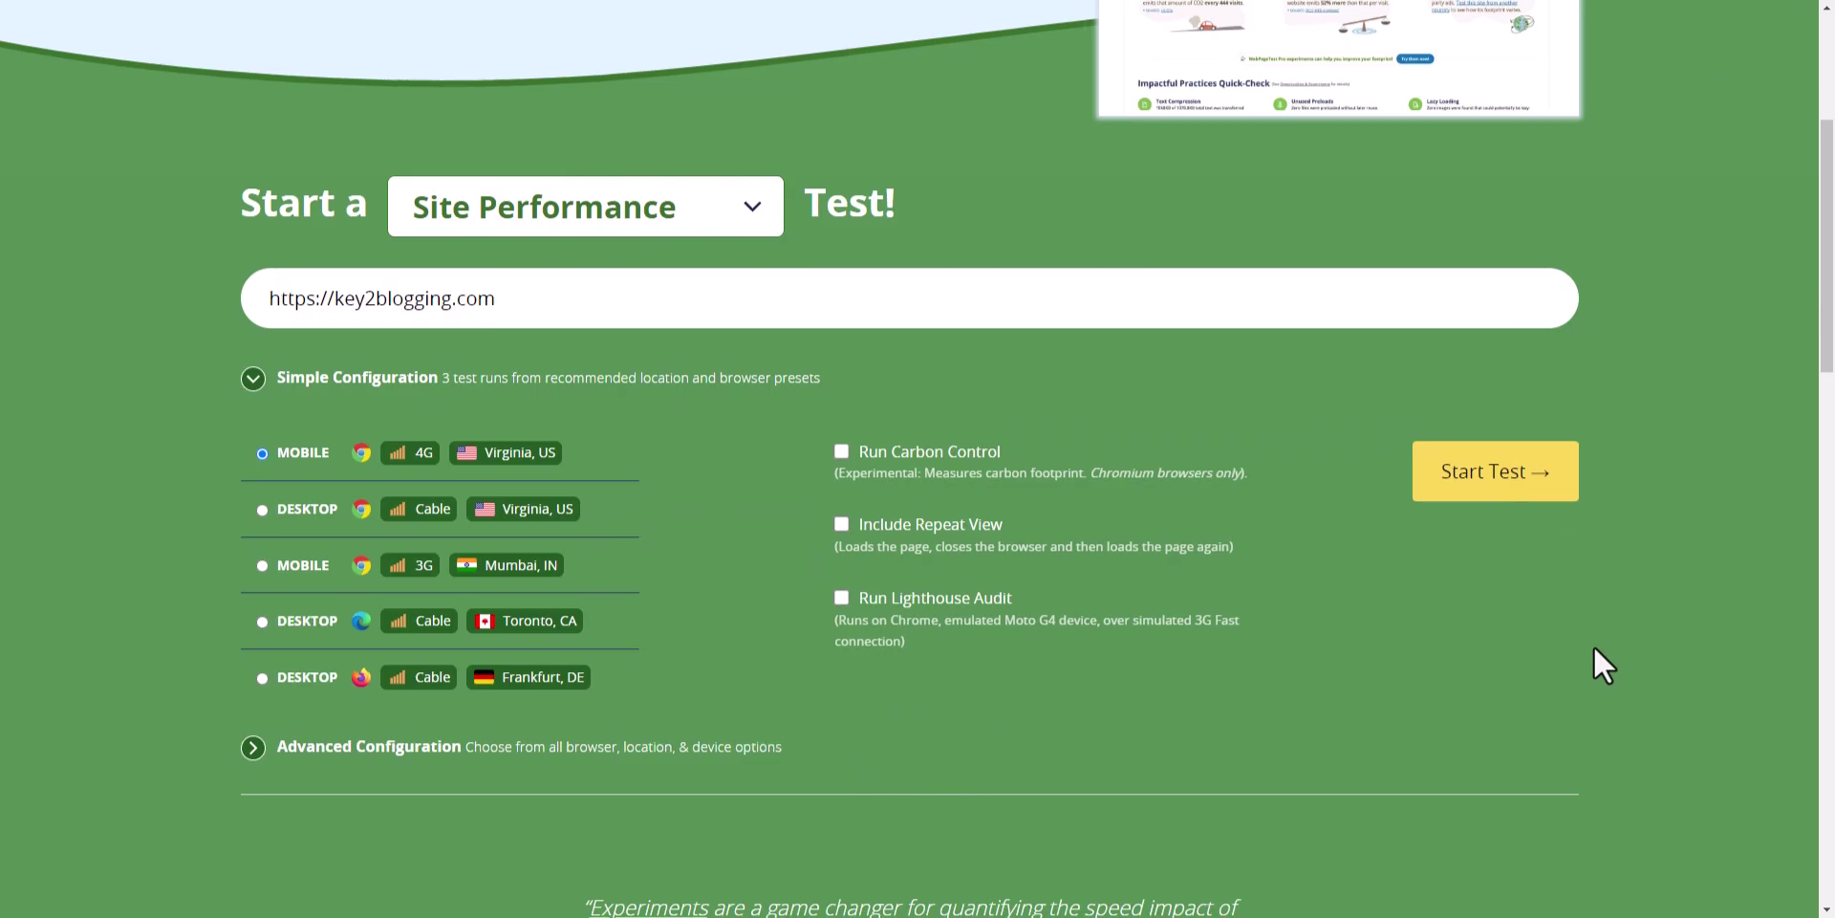
{"action": "left_click", "coordinate": [1489, 475]}
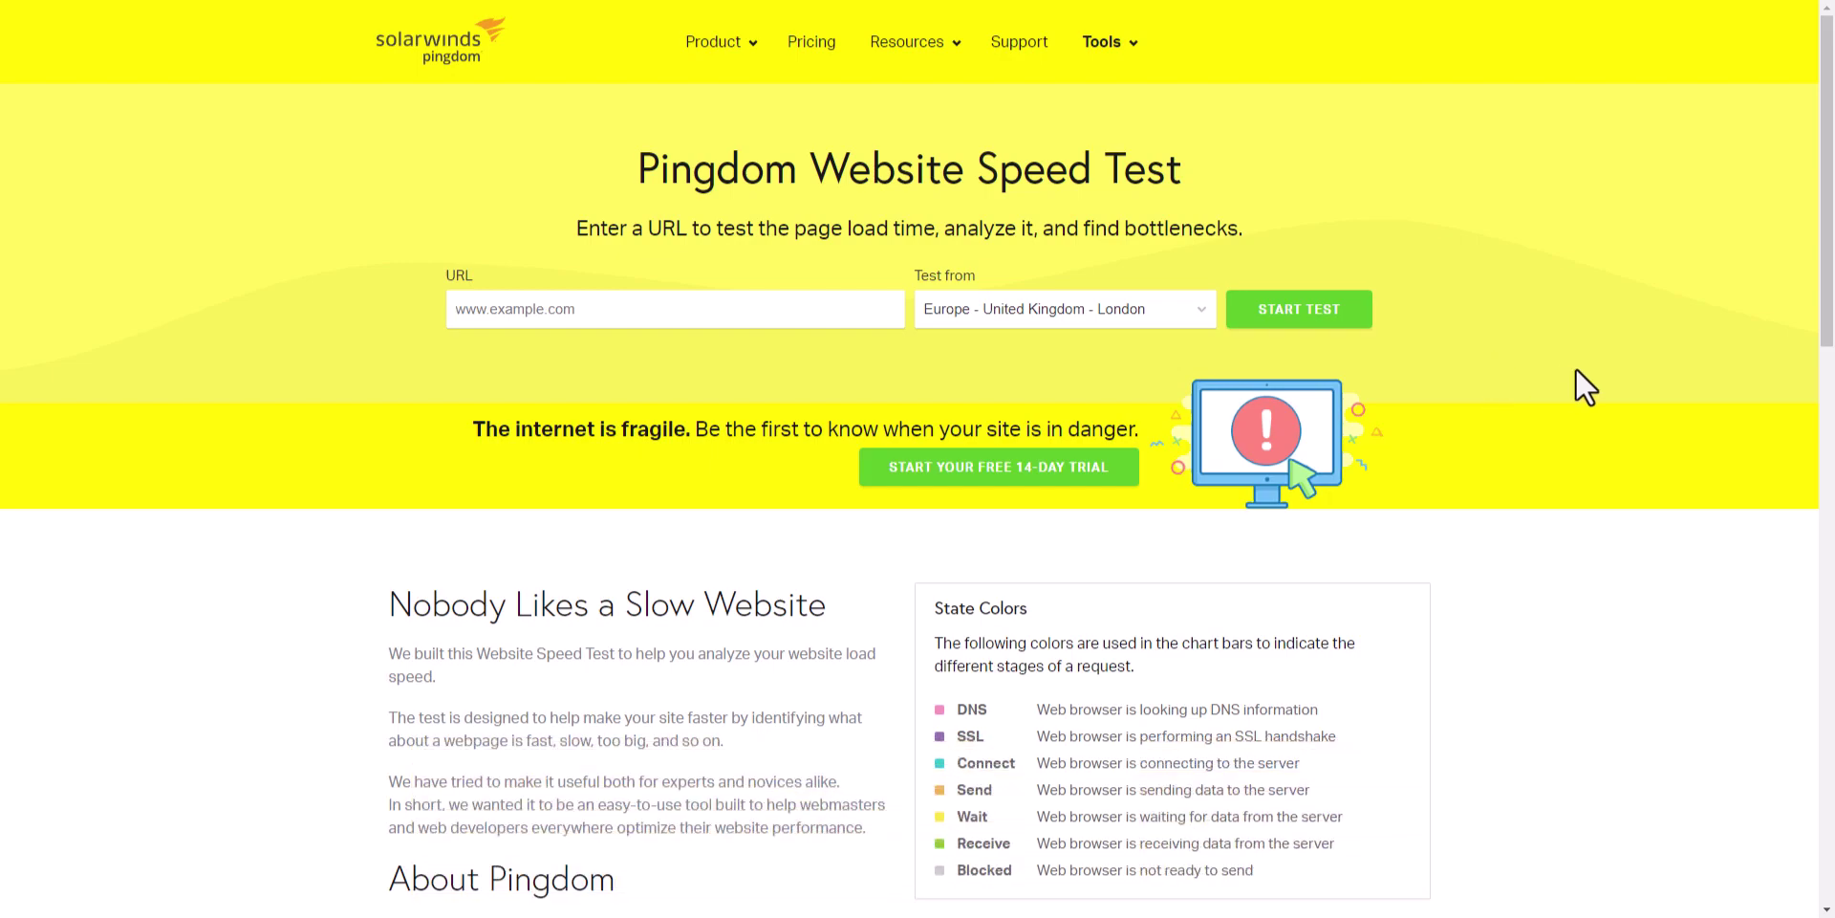
{"action": "left_click", "coordinate": [634, 315]}
{"action": "type", "text": "https://key2blogging.com"}
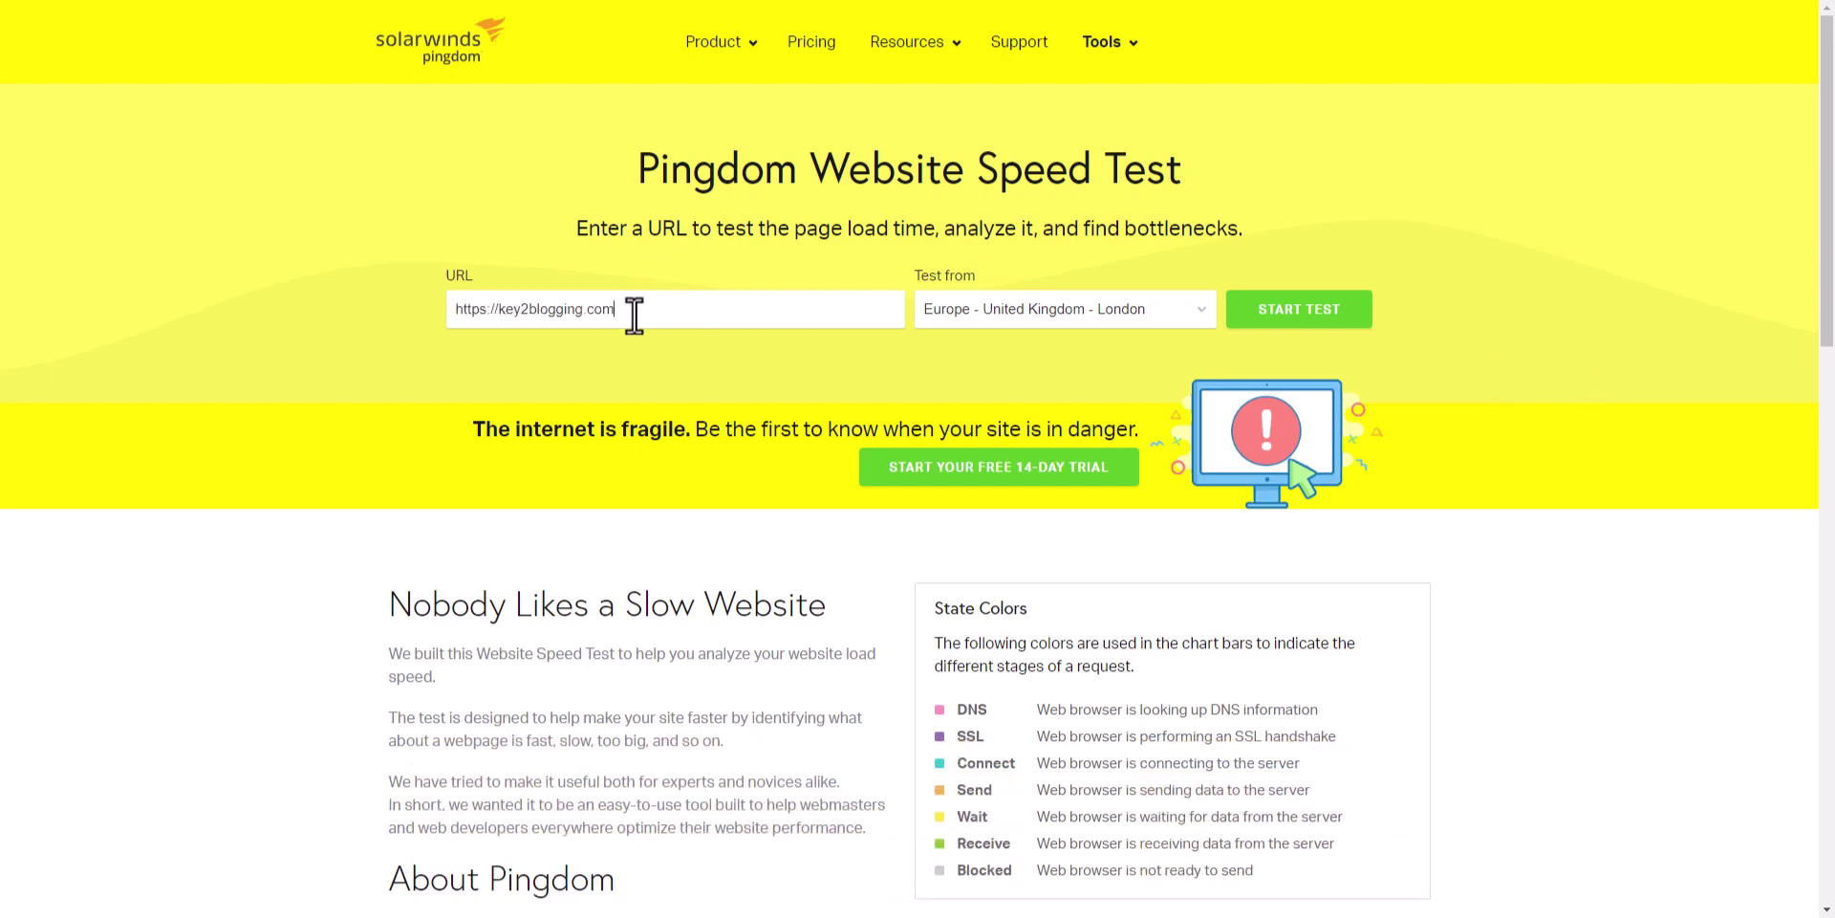
{"action": "left_click", "coordinate": [1049, 314]}
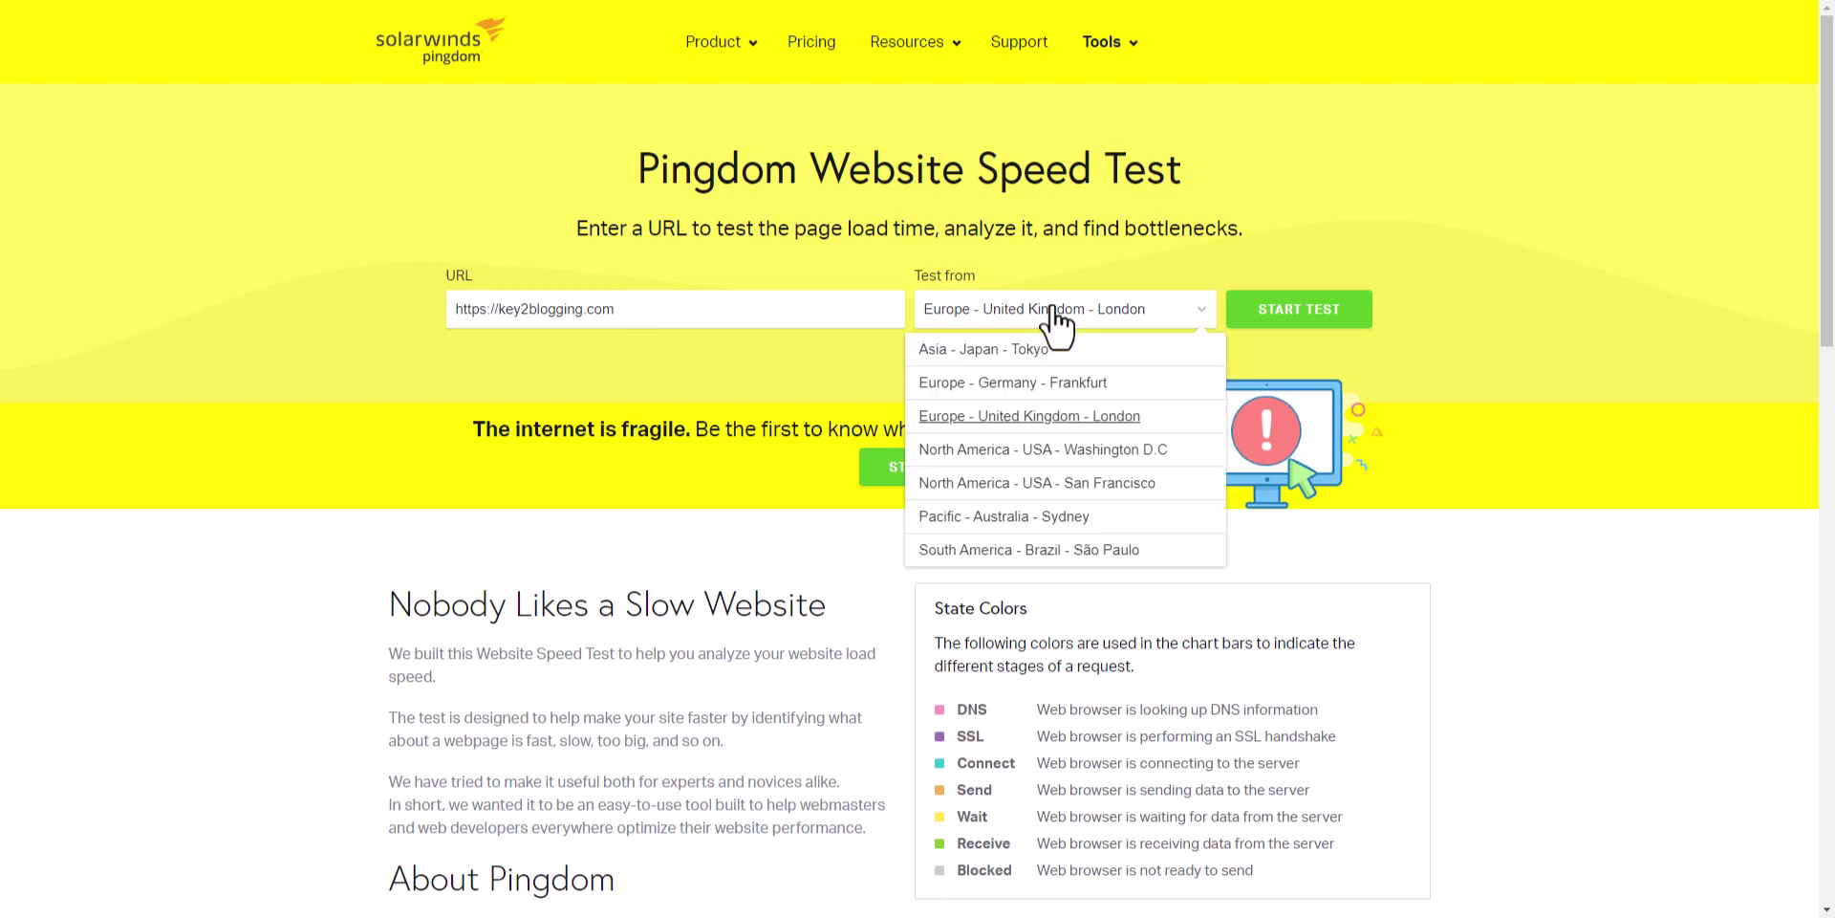
{"action": "left_click", "coordinate": [1051, 449]}
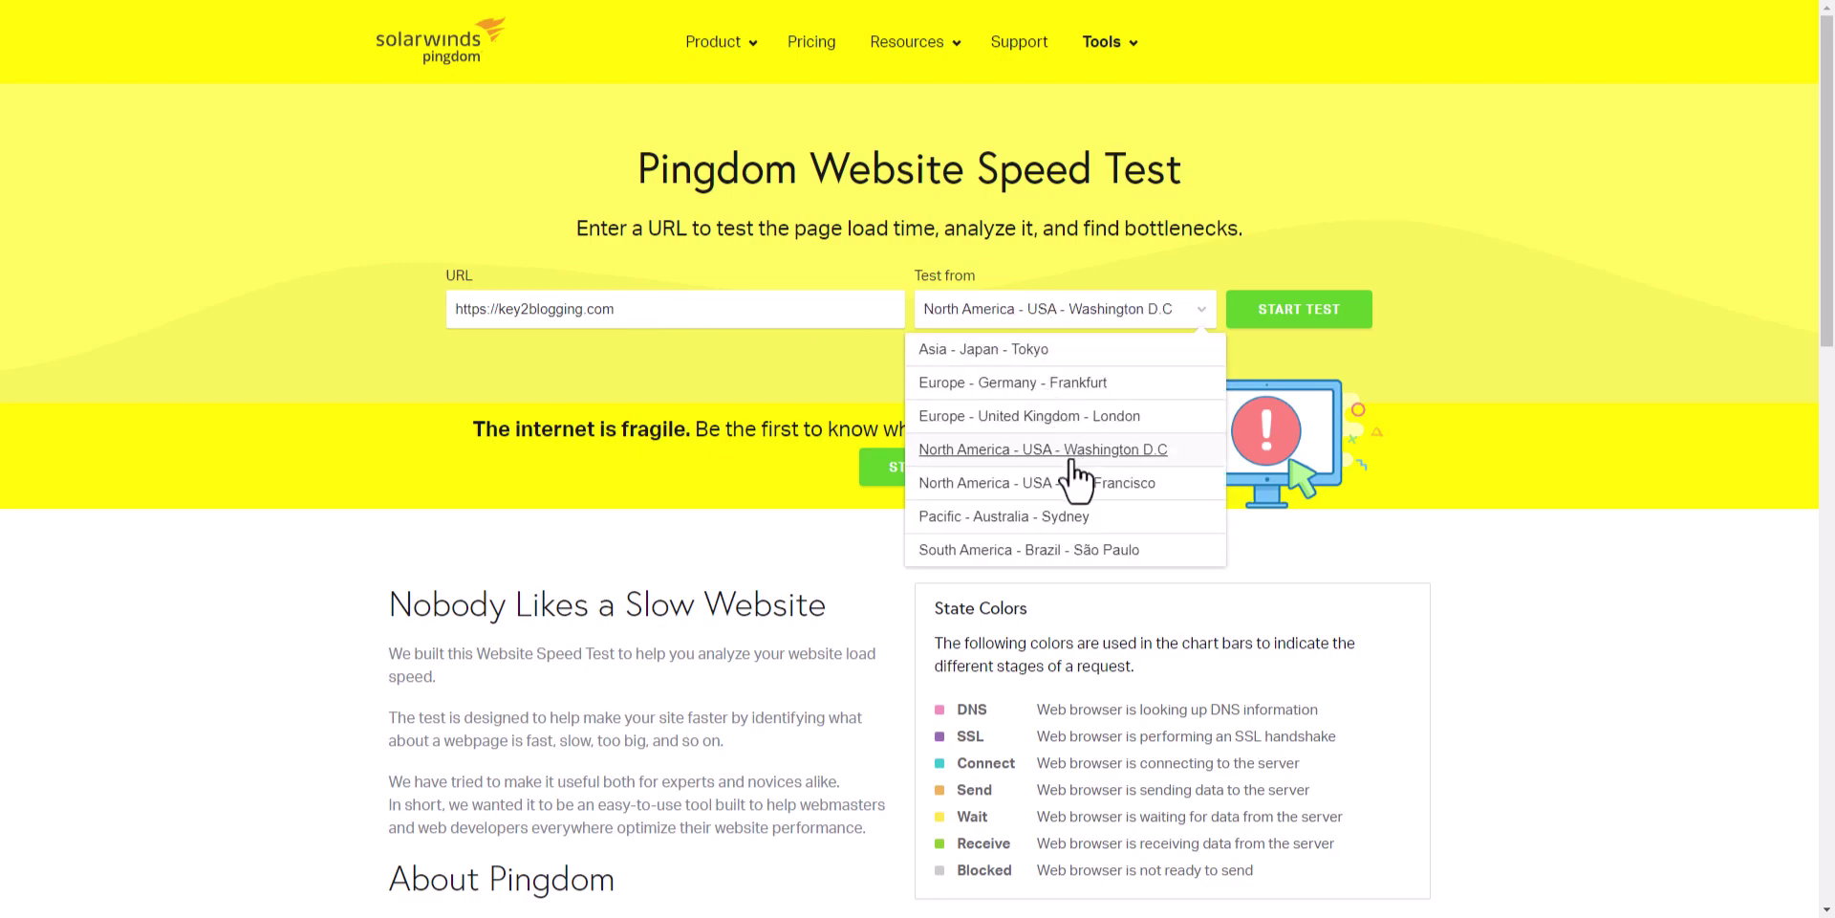
{"action": "left_click", "coordinate": [1300, 310]}
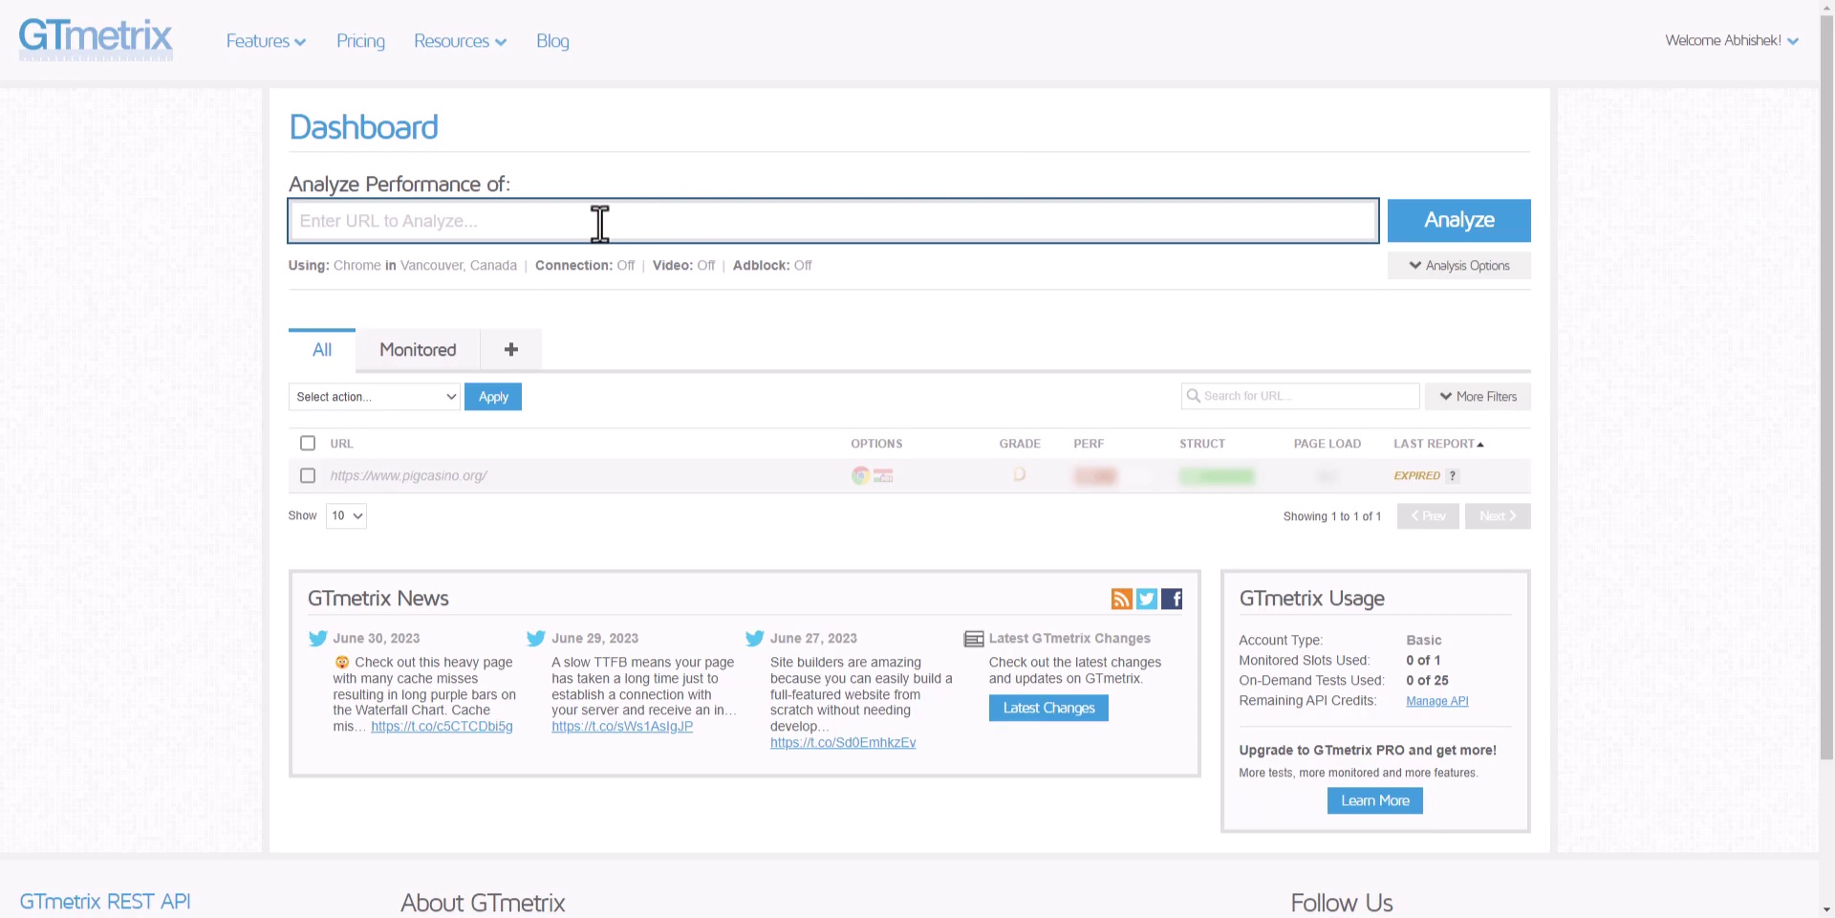
{"action": "type", "text": "https://key2blogging.com/"}
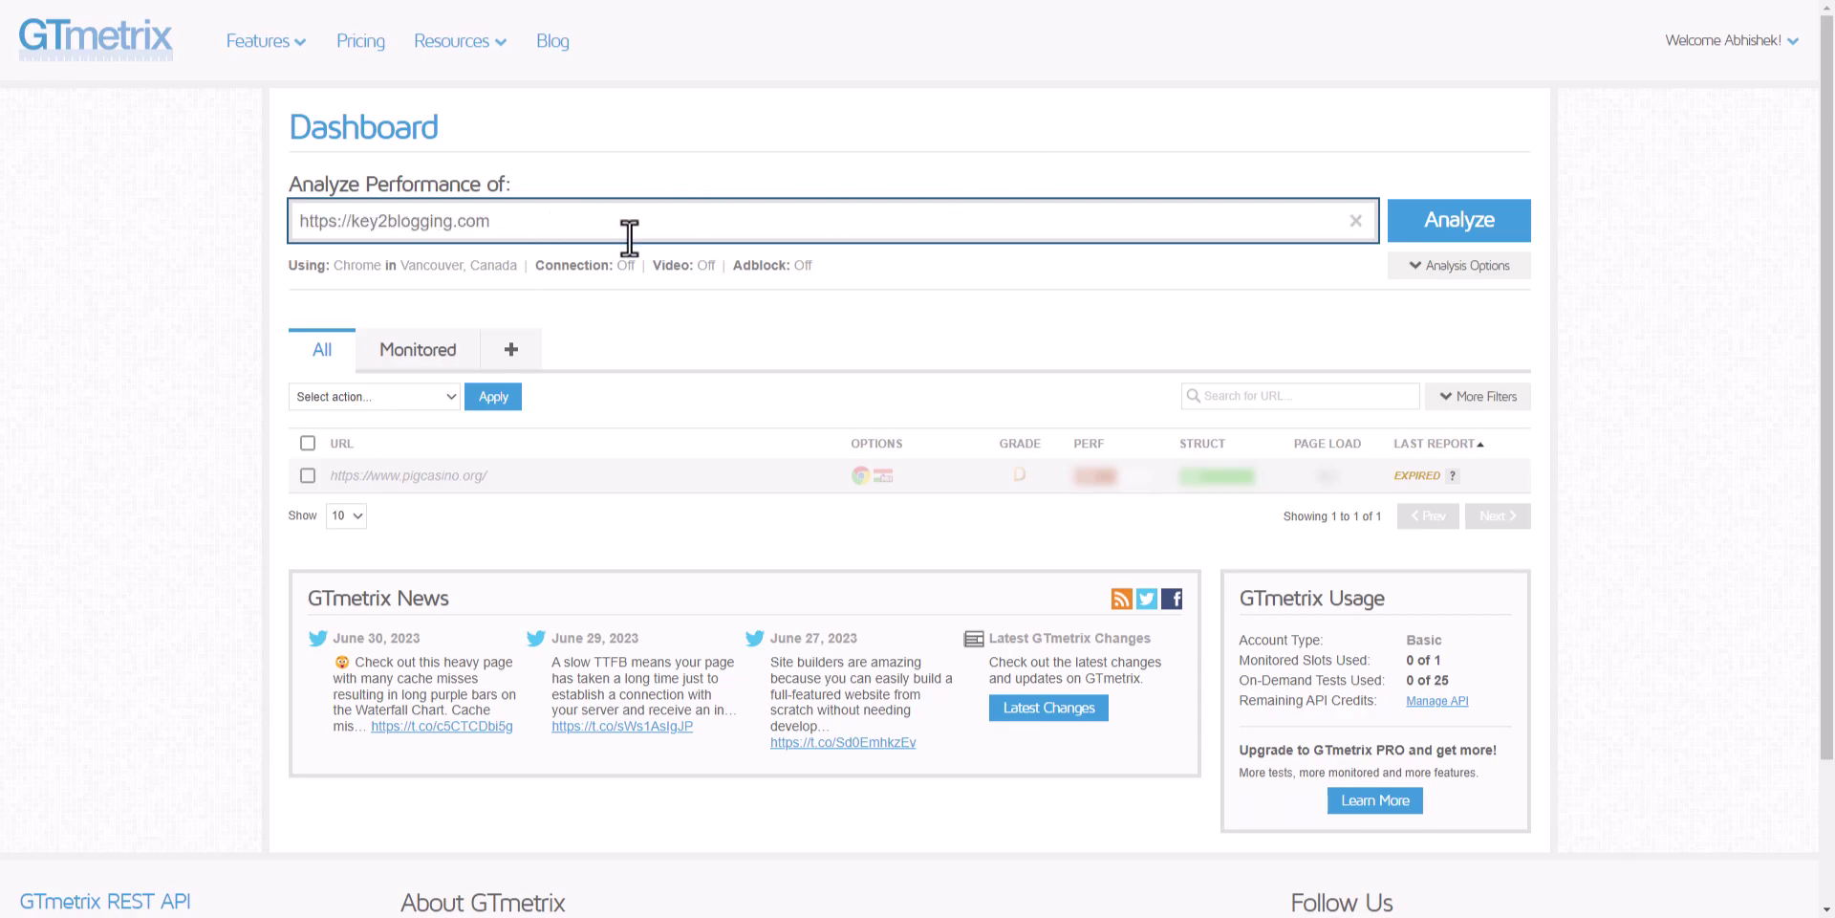
{"action": "left_click", "coordinate": [1428, 268]}
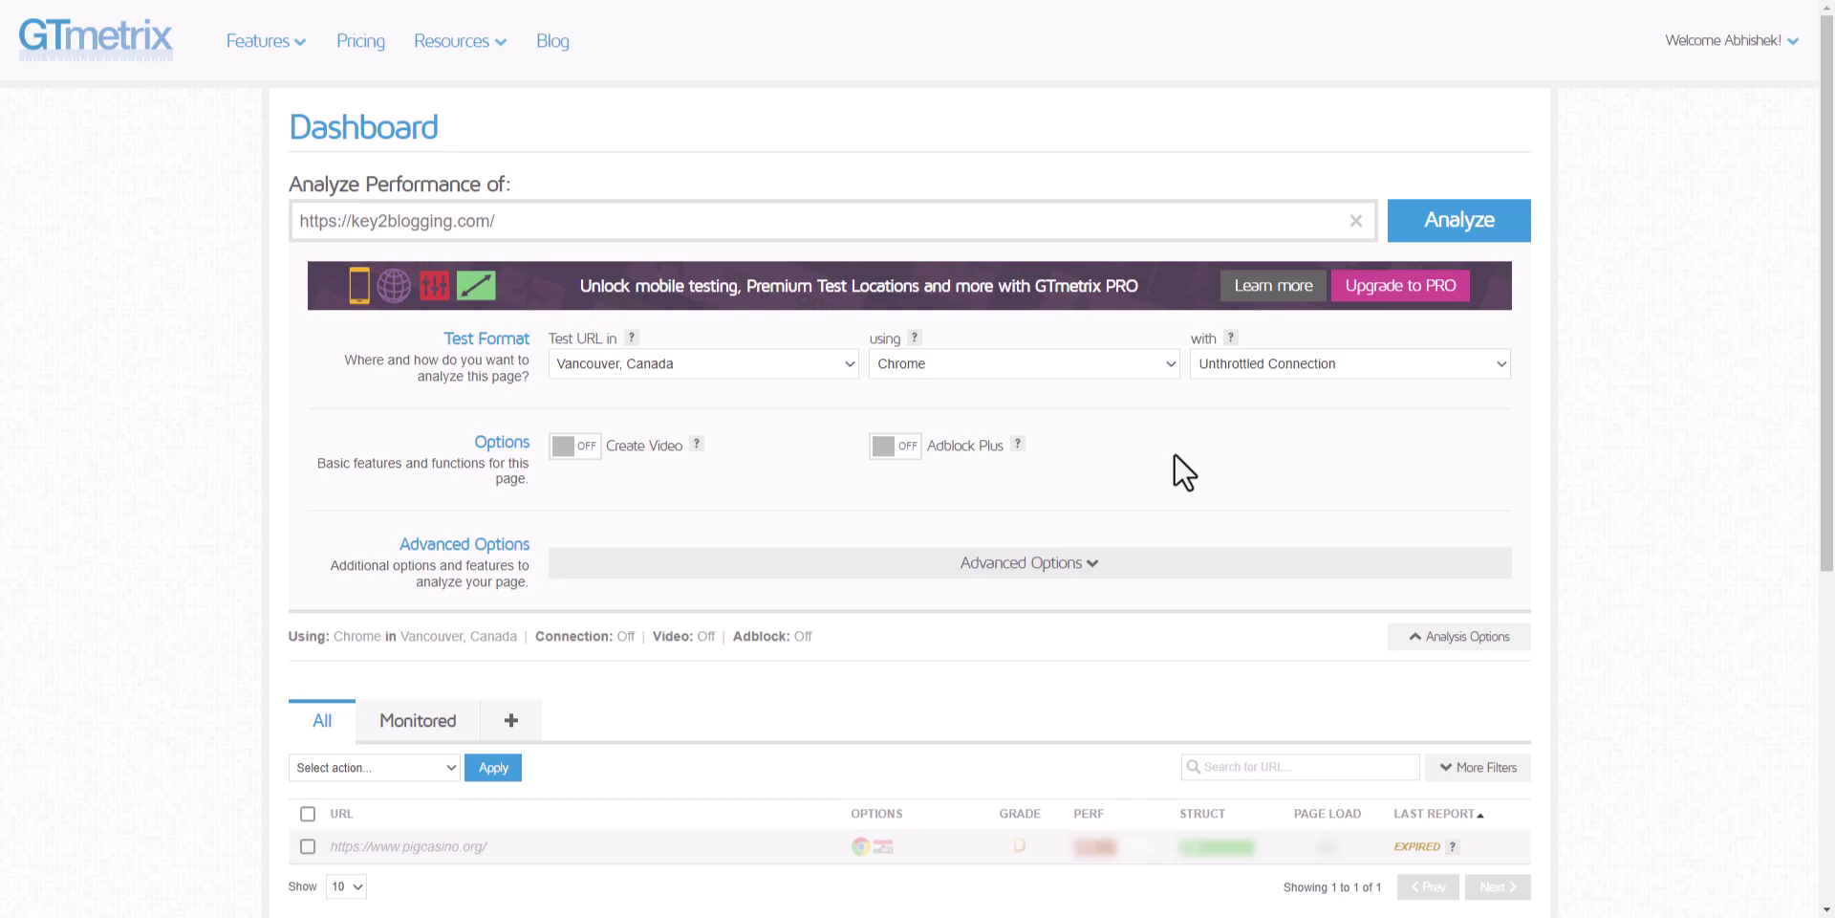
{"action": "left_click", "coordinate": [793, 368]}
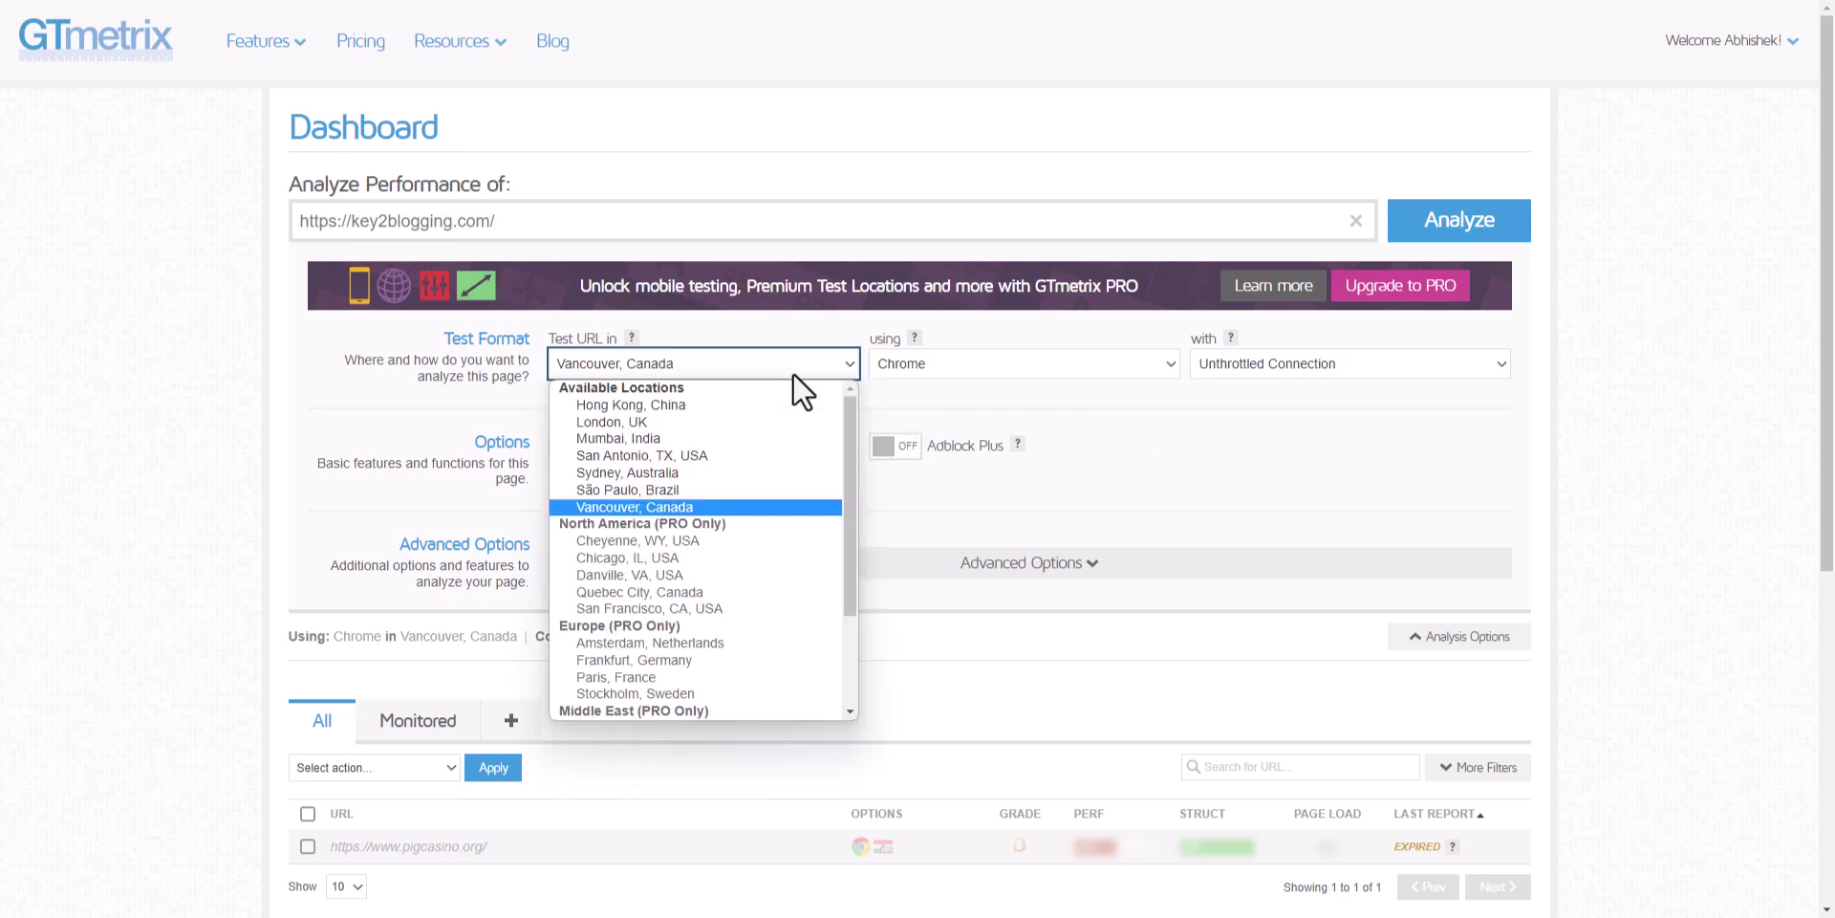
{"action": "left_click", "coordinate": [725, 455]}
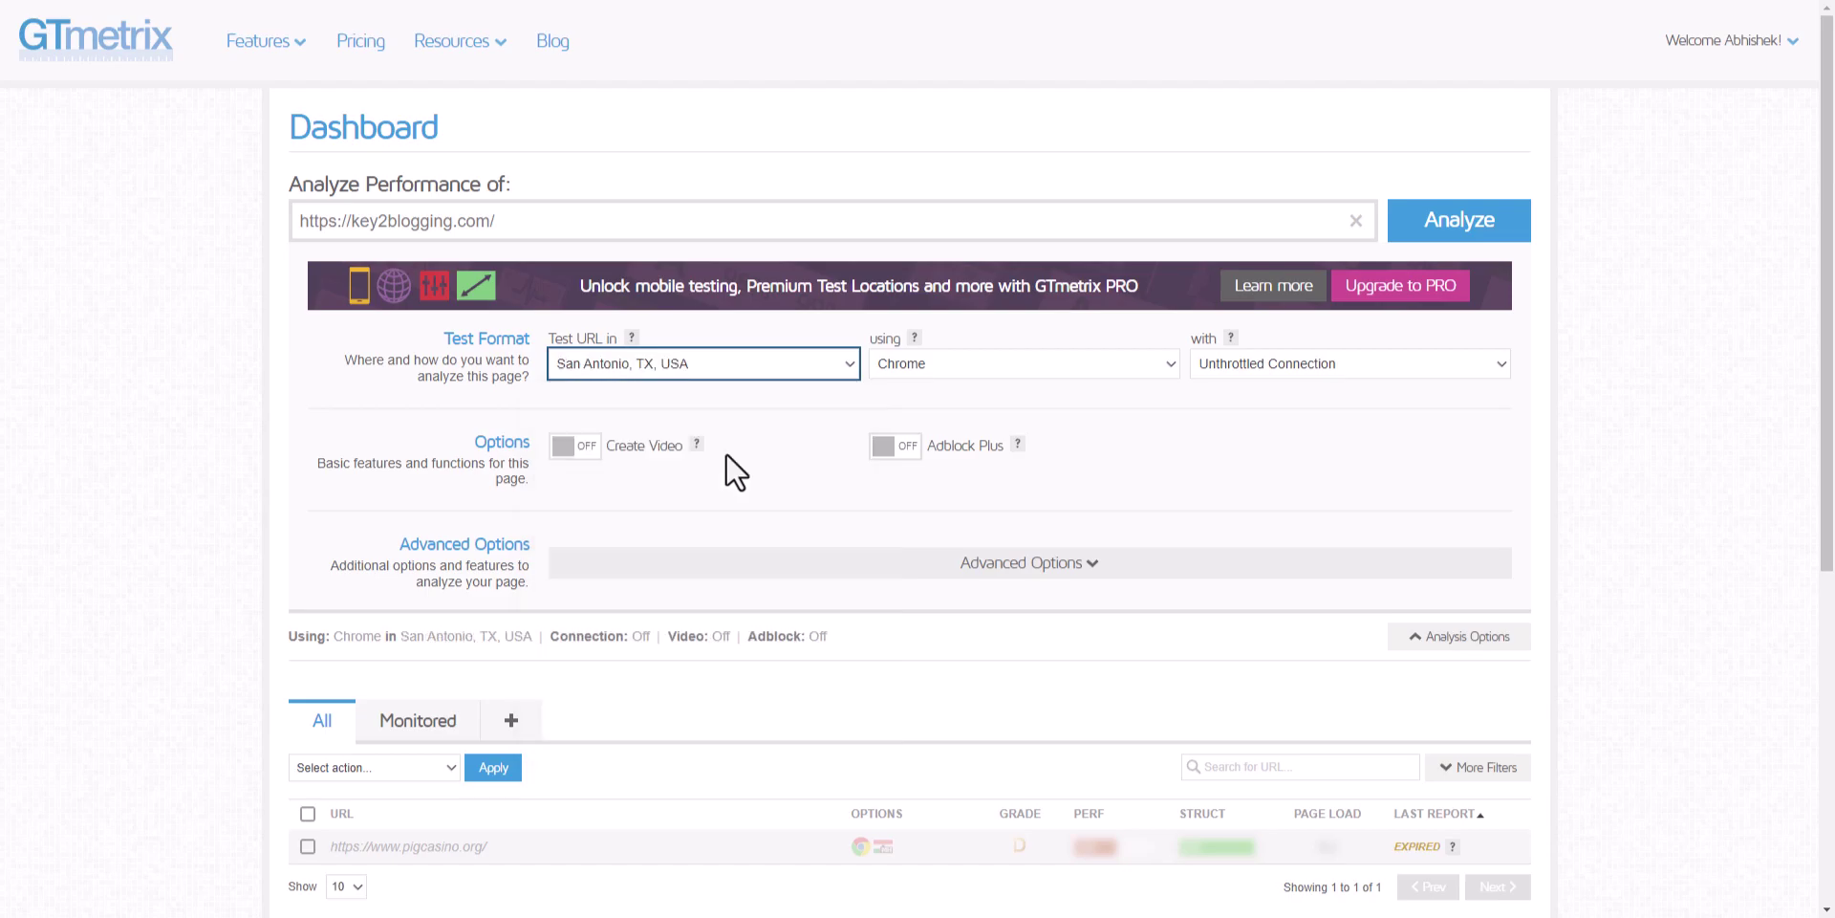
{"action": "left_click", "coordinate": [1089, 366]}
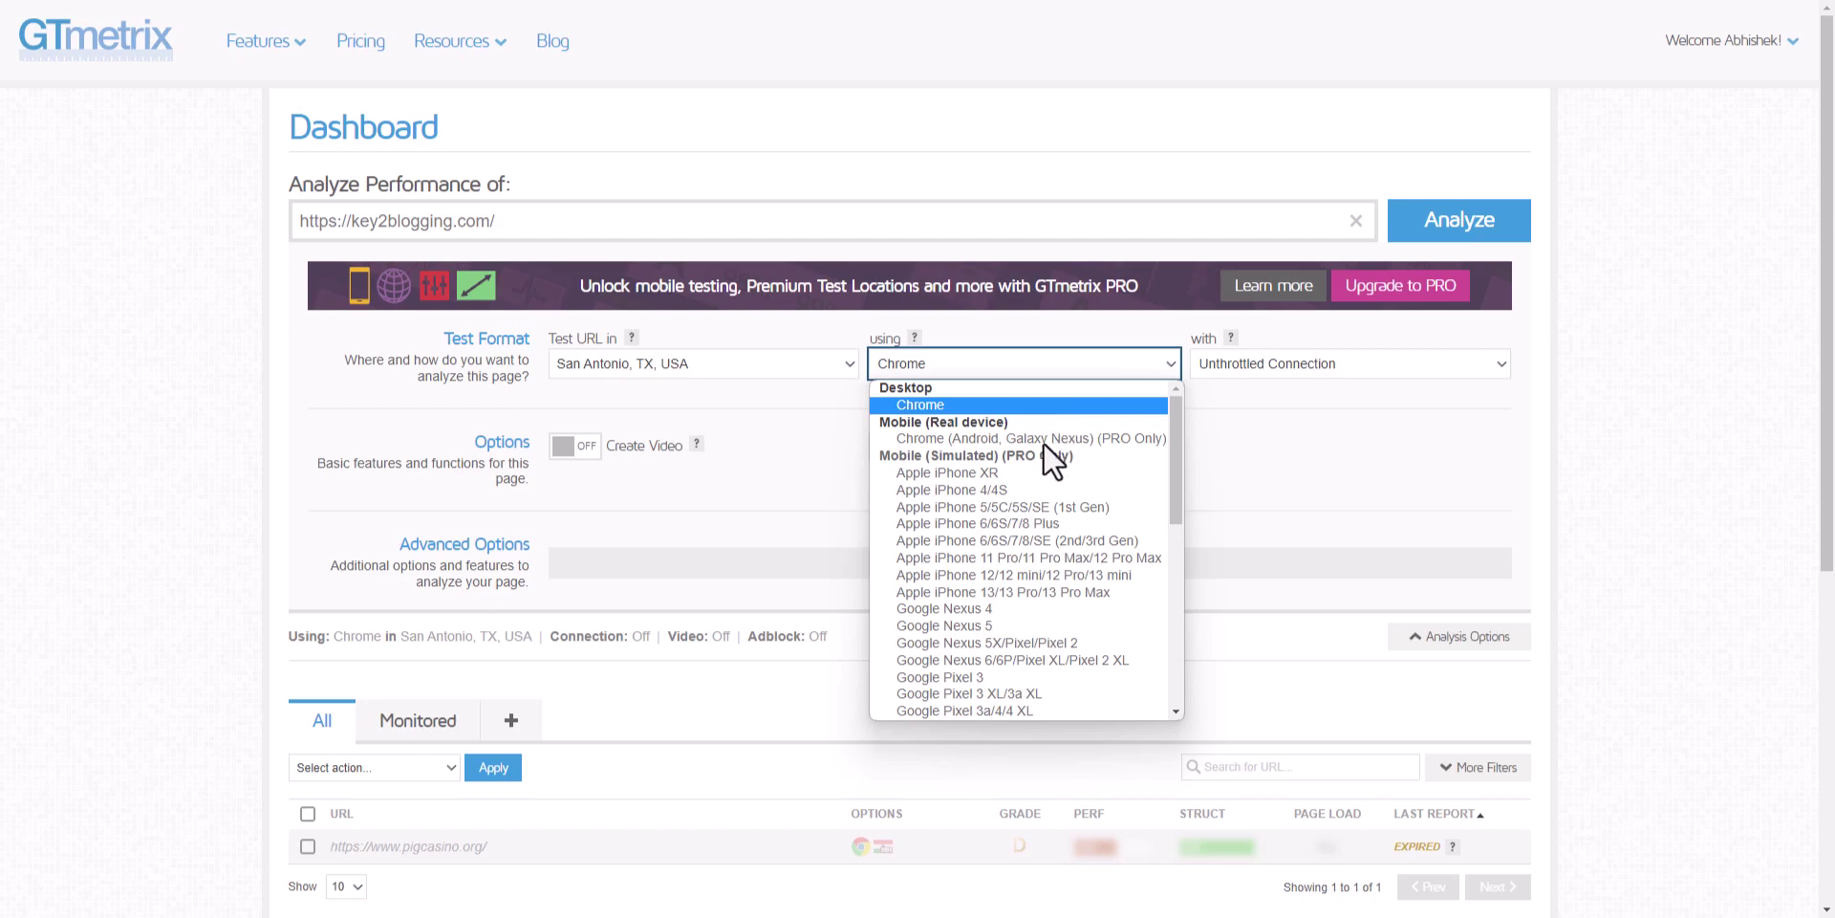
{"action": "left_click", "coordinate": [1019, 404]}
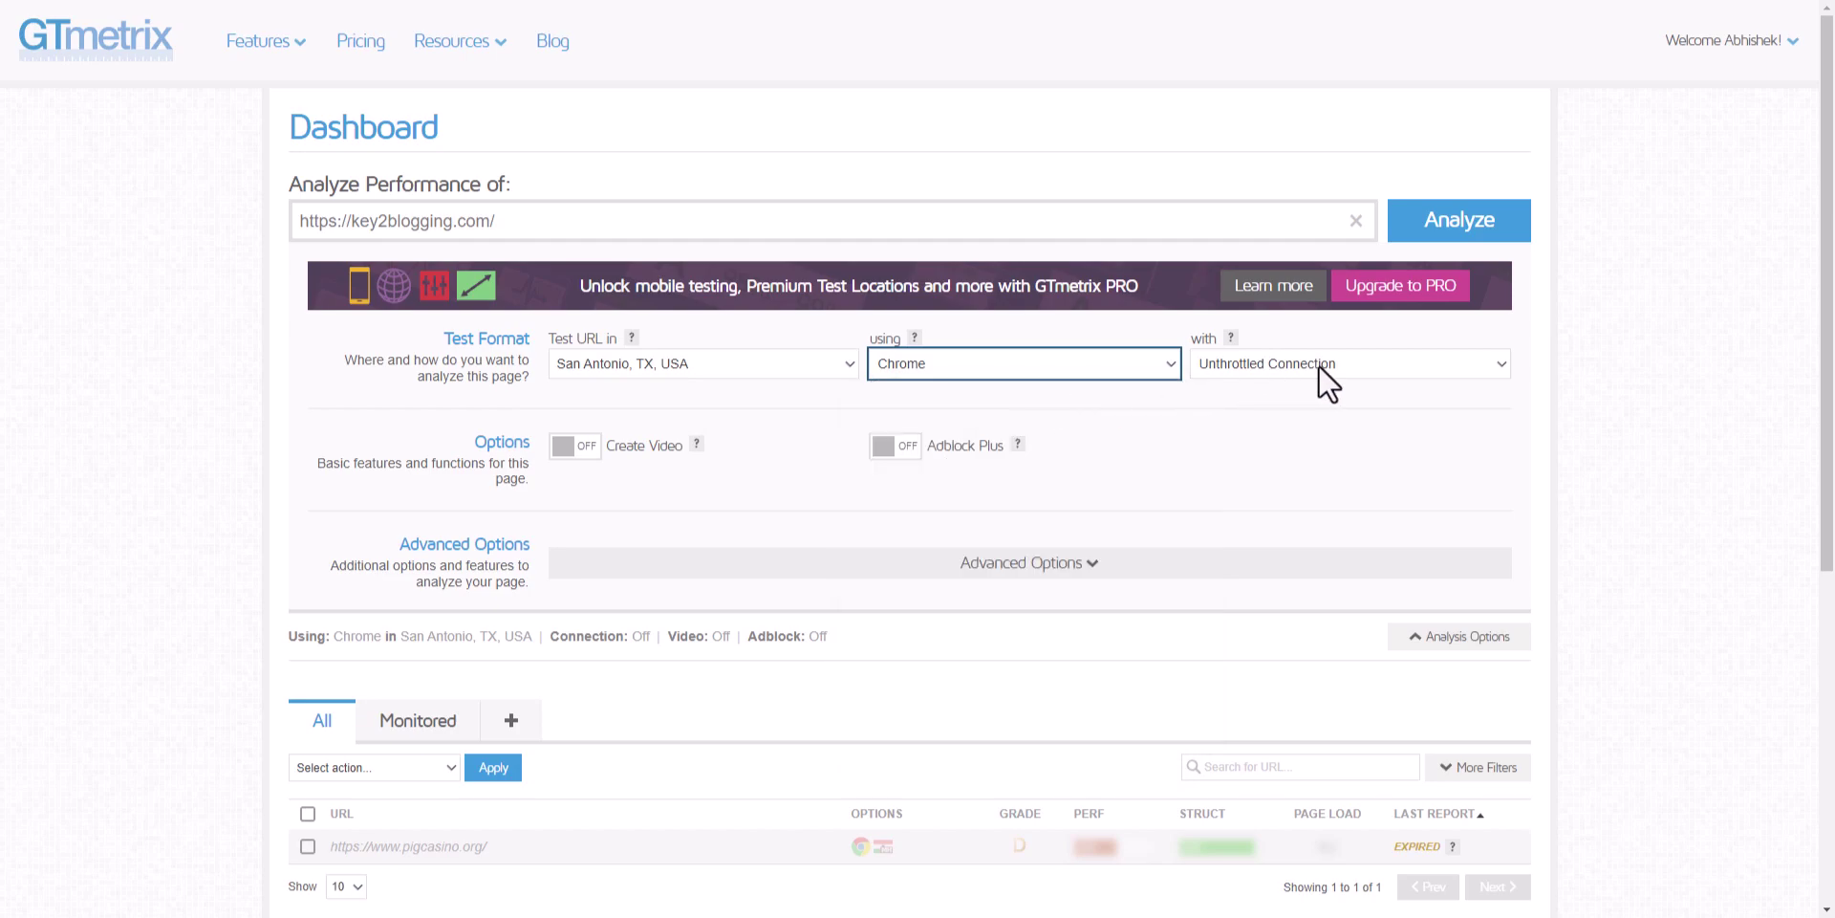
{"action": "left_click", "coordinate": [1317, 364]}
{"action": "left_click", "coordinate": [1243, 388]}
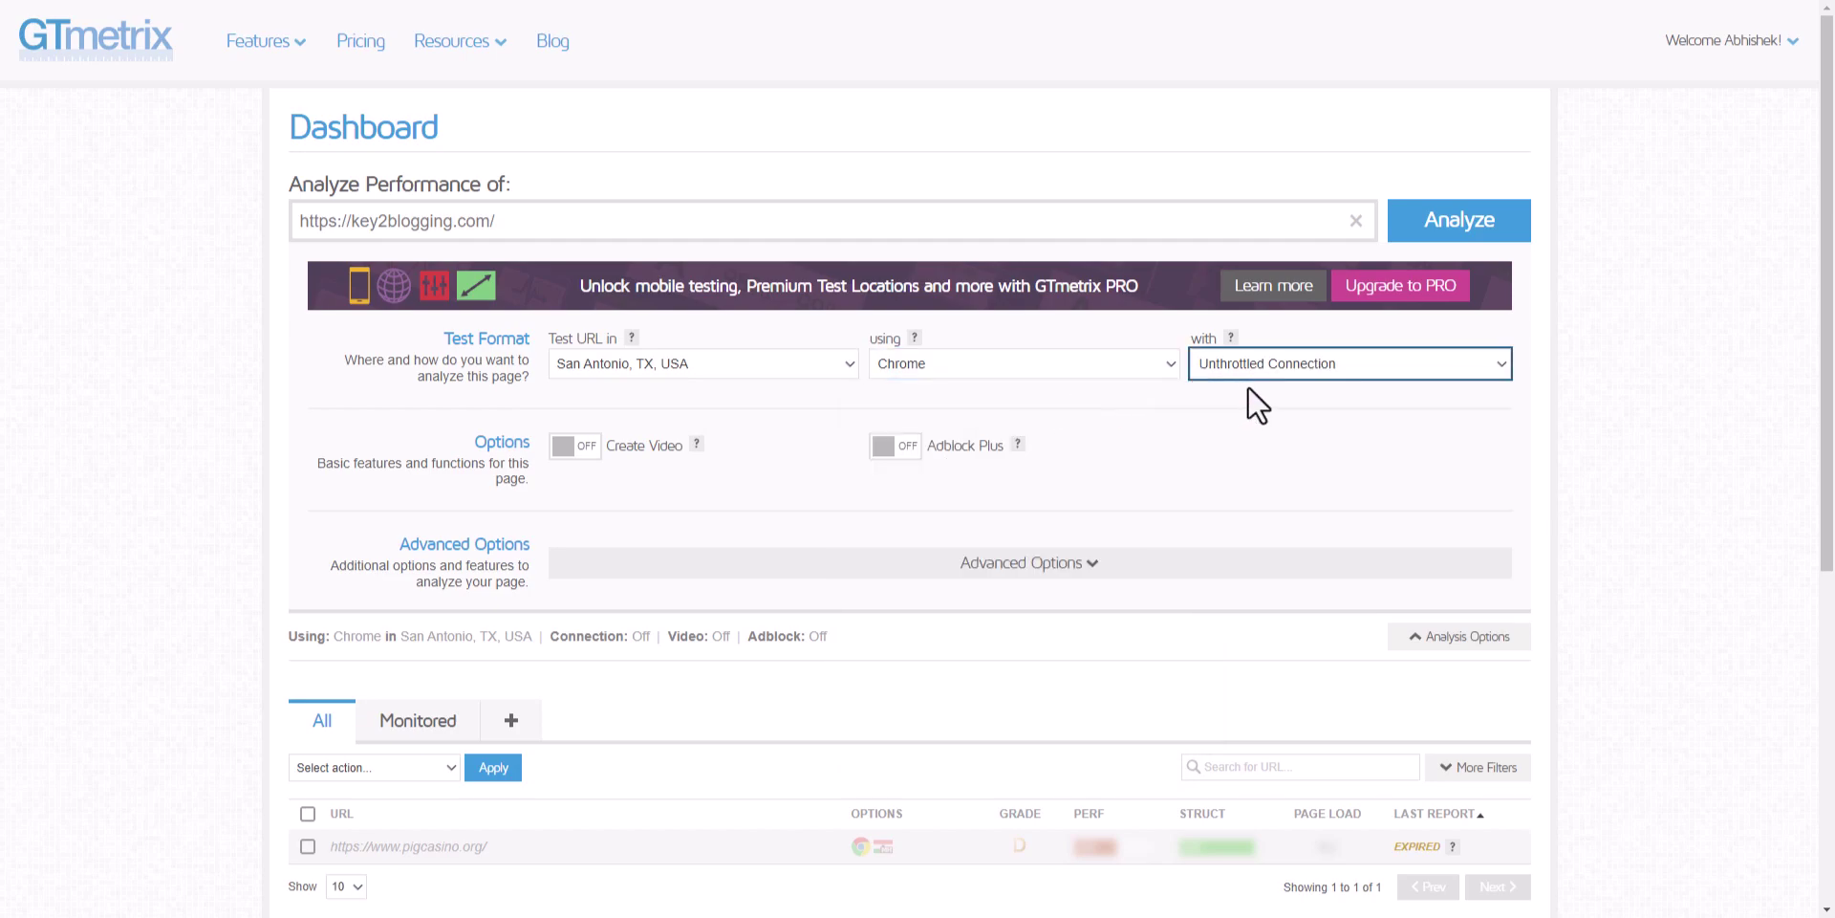
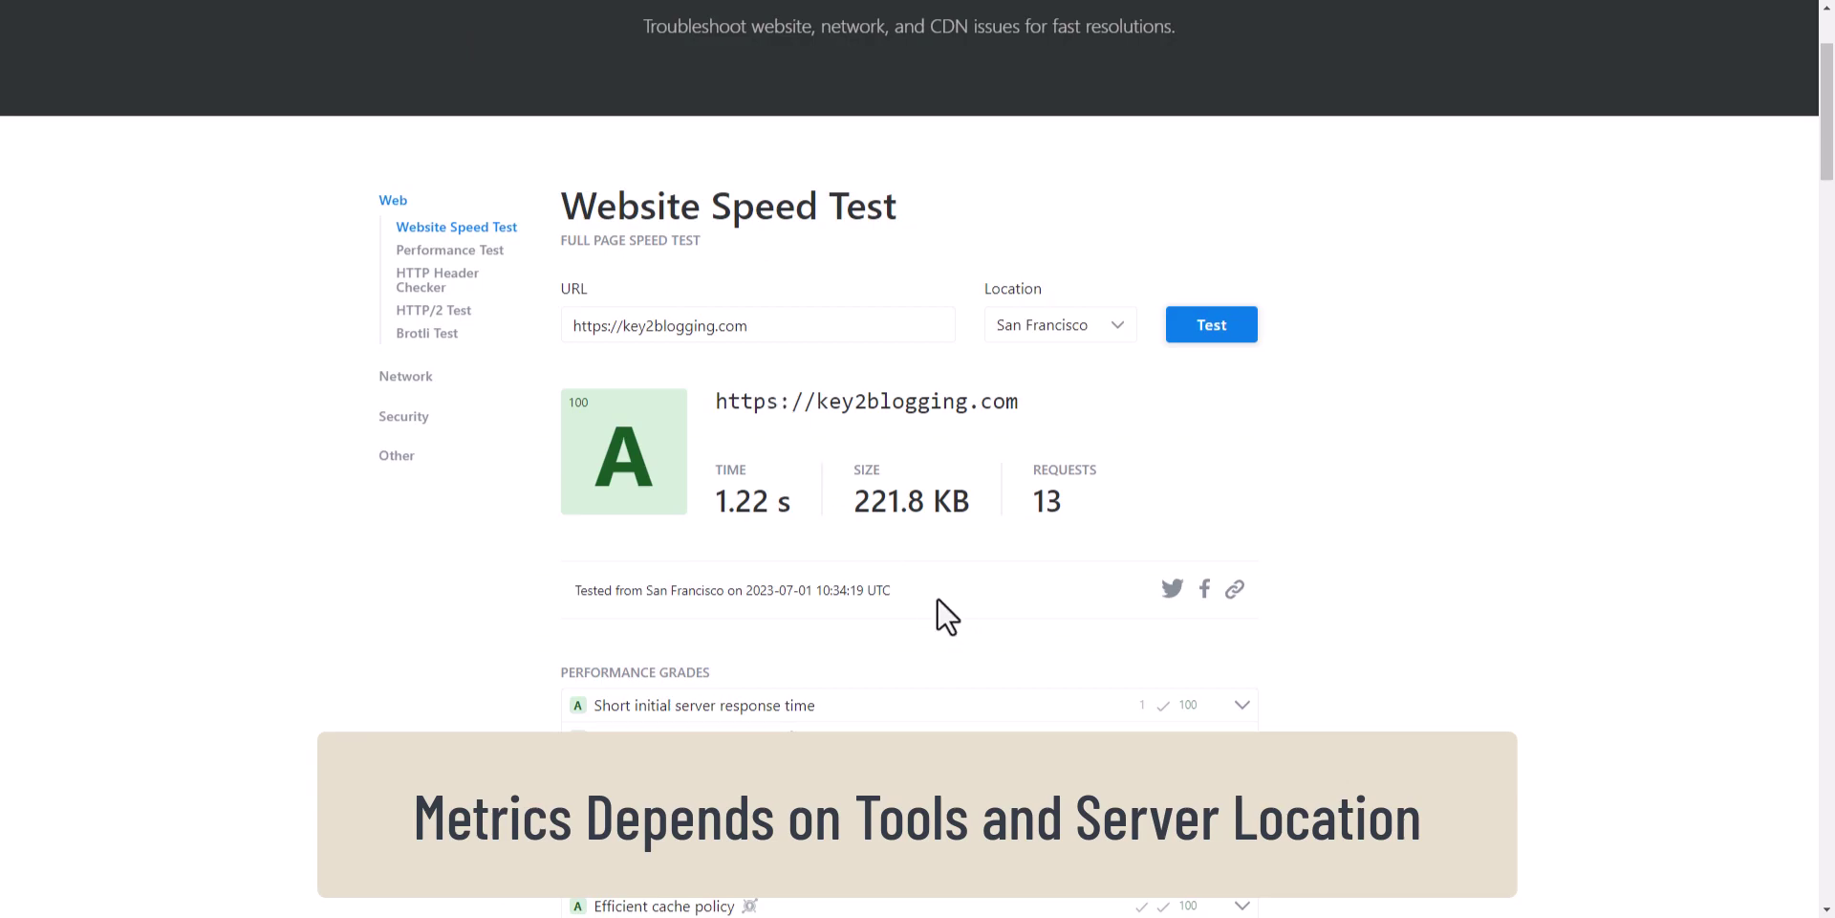
Switch to the KeyCDN speed test results and view the details of the Short initial server response time grade.
{"action": "scroll", "coordinate": [765, 564], "scroll_direction": "down", "scroll_amount": 3}
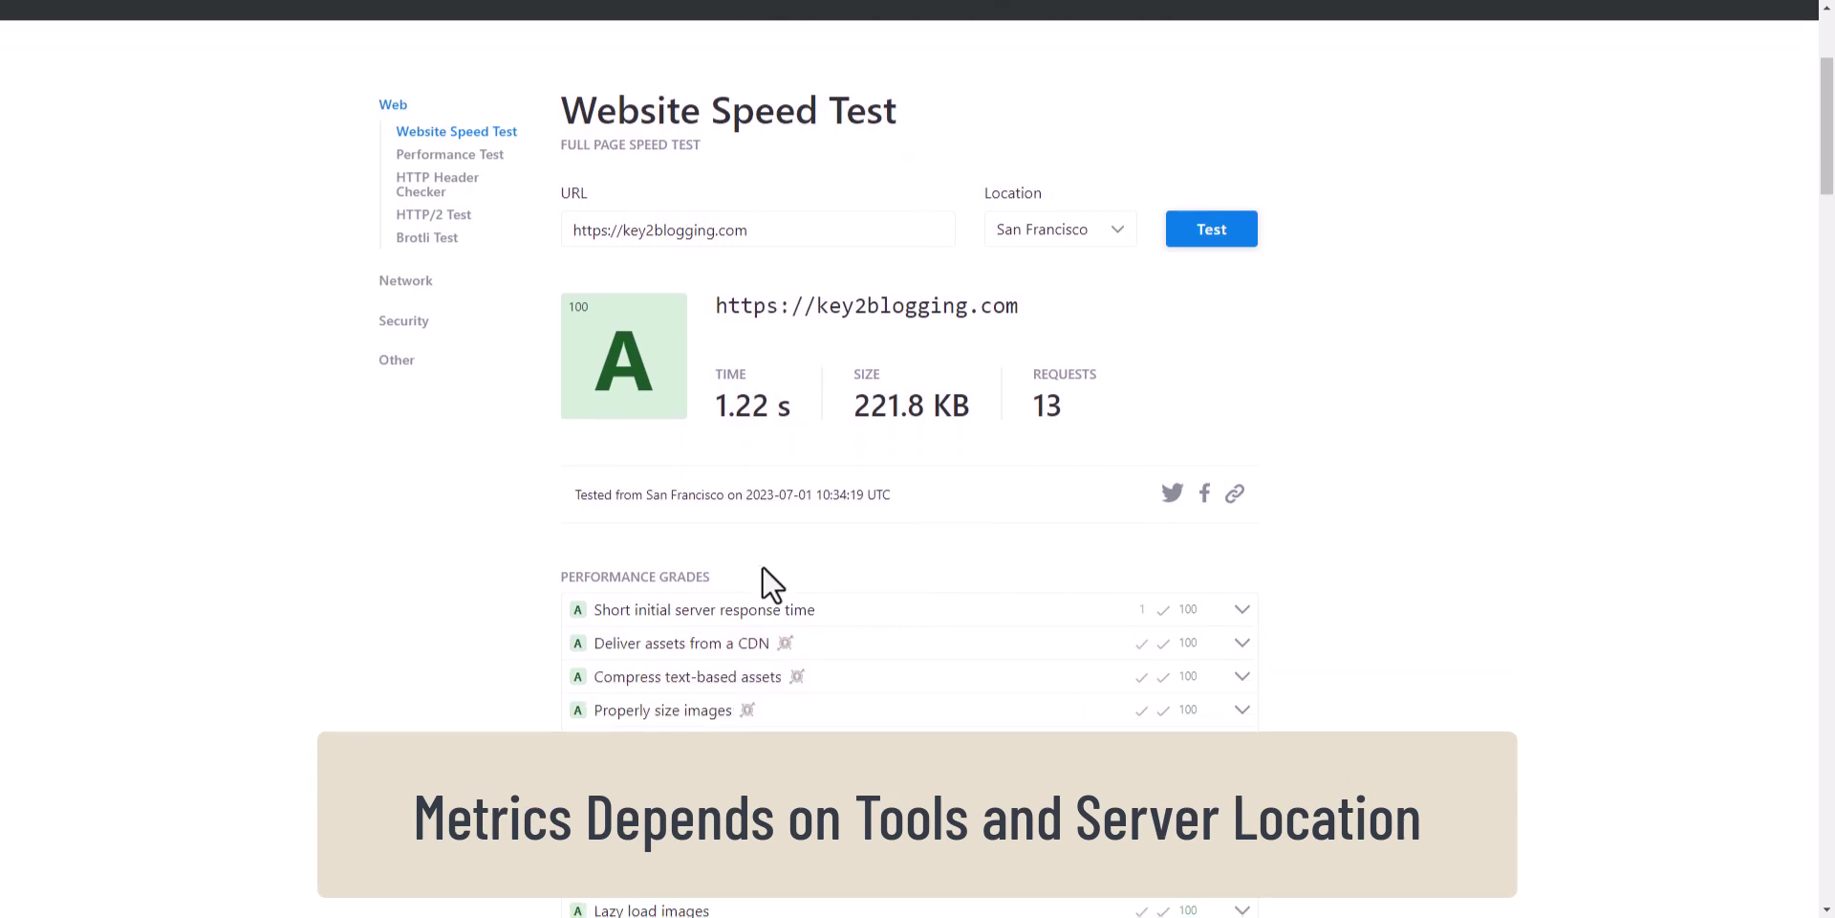
{"action": "left_click", "coordinate": [741, 425]}
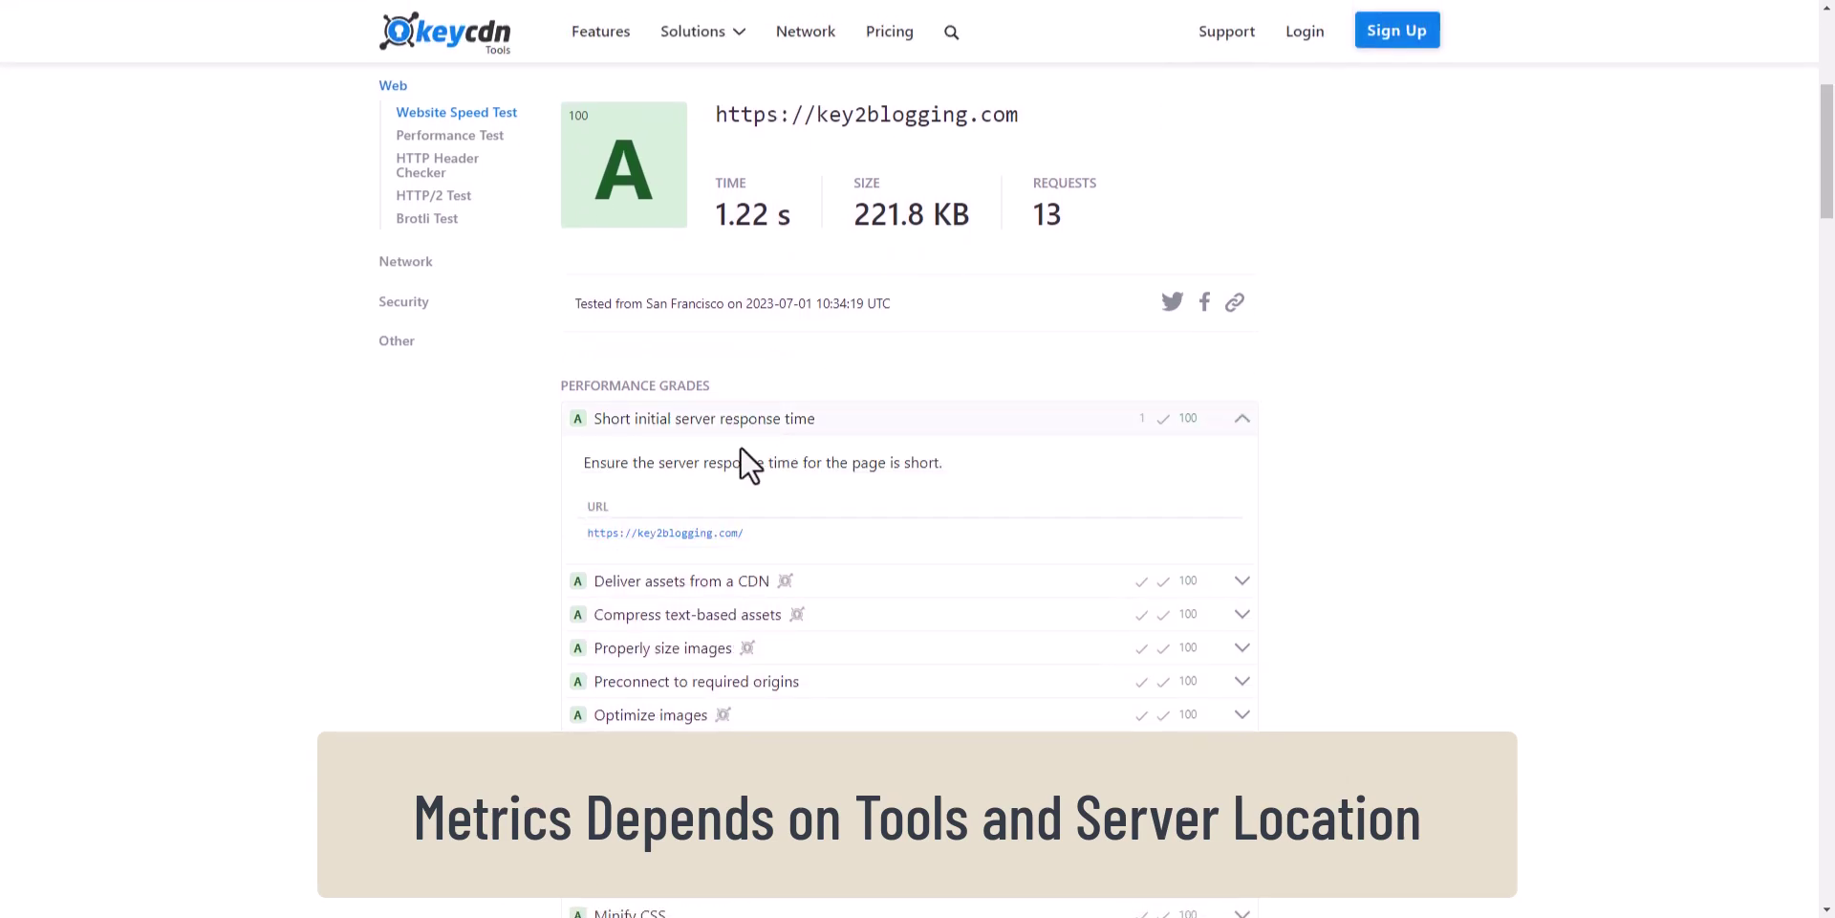
{"action": "left_click", "coordinate": [1045, 454]}
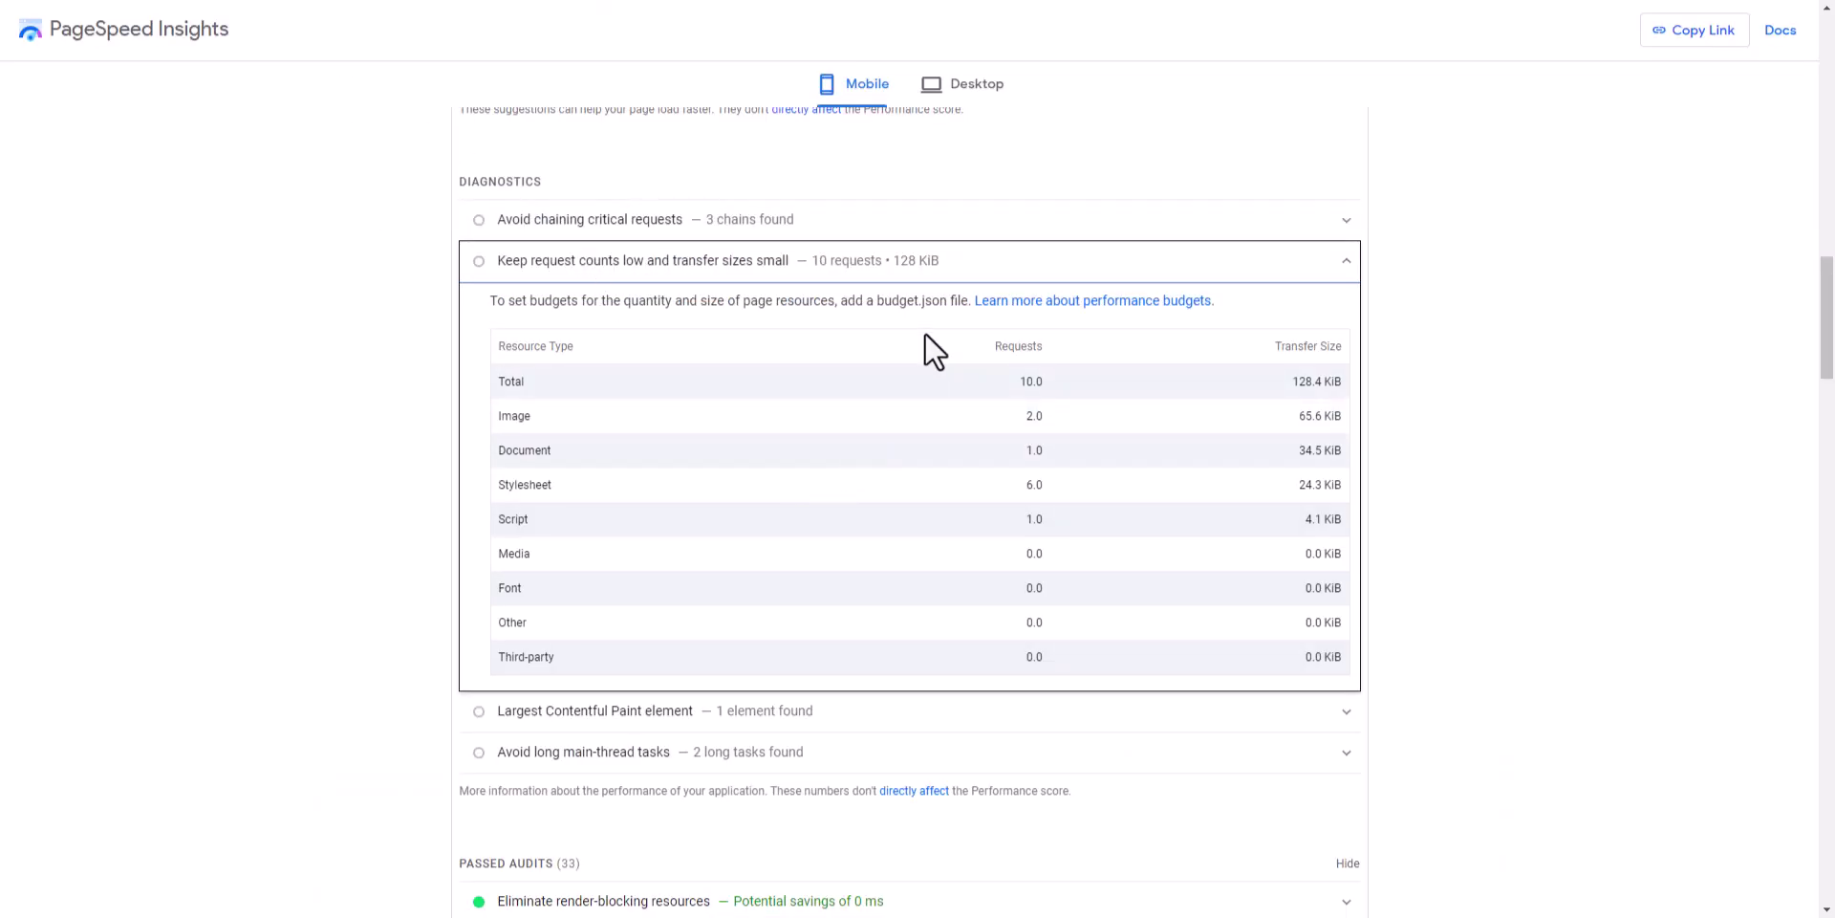
Switch to the PageSpeed Insights mobile report and check the Reduce initial server response time opportunity.
{"action": "scroll", "coordinate": [956, 382], "scroll_direction": "up", "scroll_amount": 3}
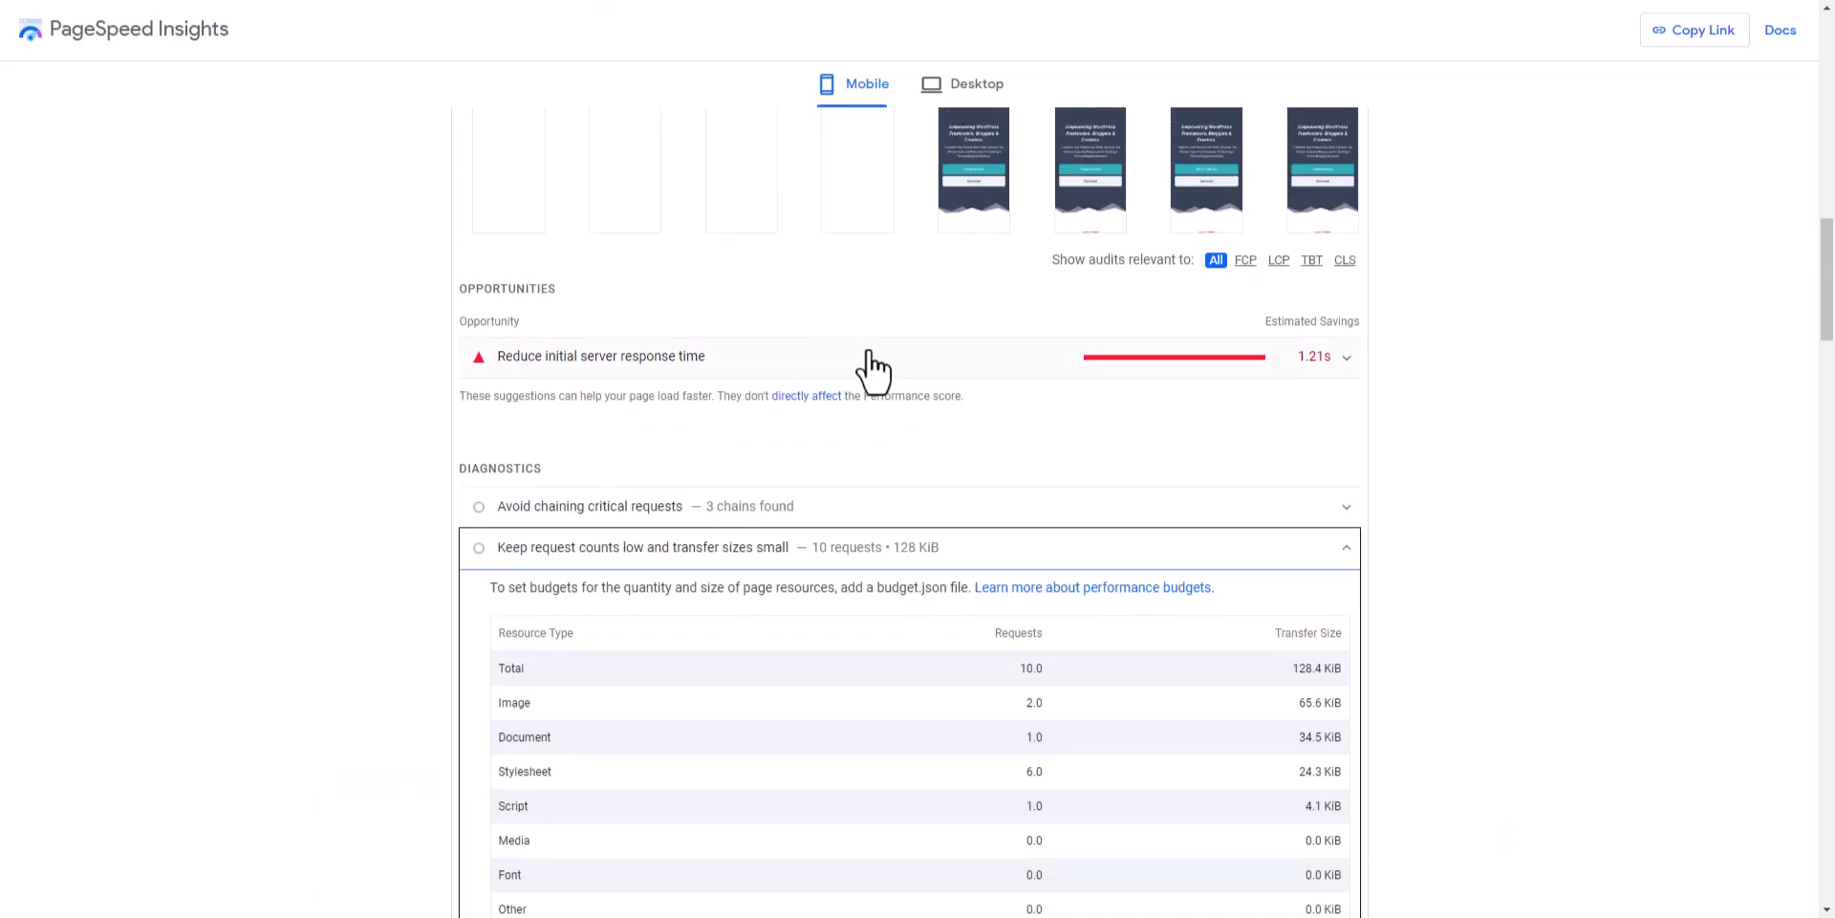
{"action": "left_click", "coordinate": [819, 373]}
{"action": "left_click", "coordinate": [1021, 367]}
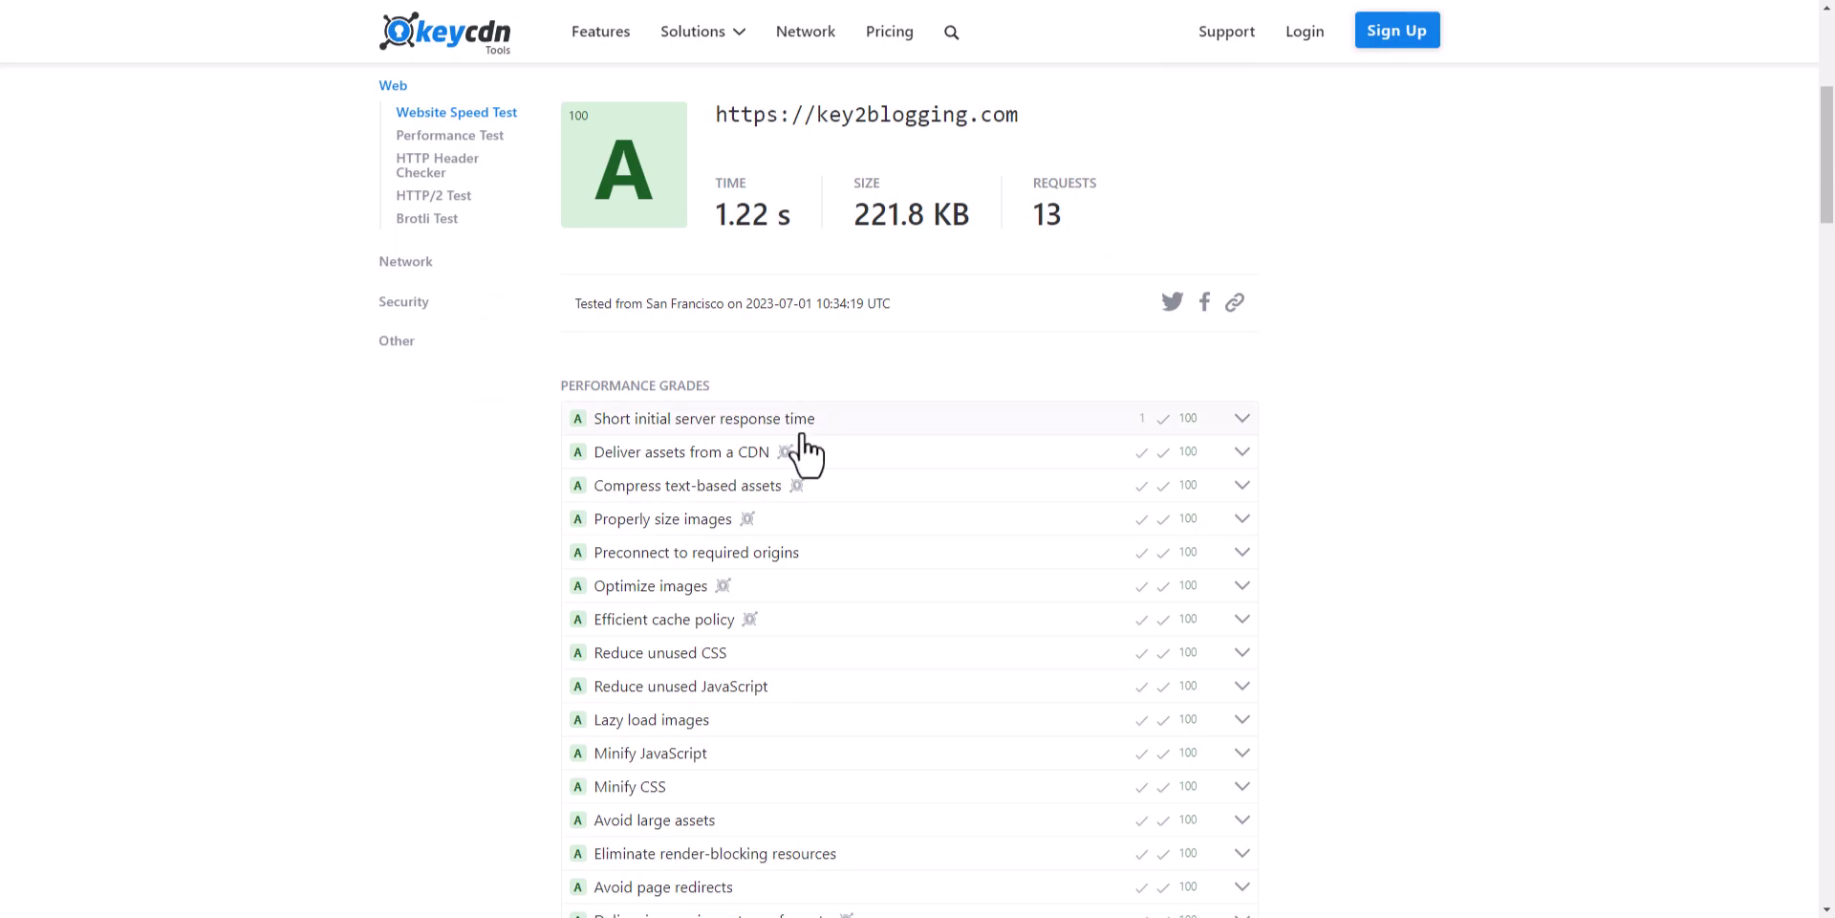
Return to the KeyCDN results, expand the Deliver assets from a CDN grade and review the remaining grades and the content charts.
{"action": "left_click", "coordinate": [813, 457]}
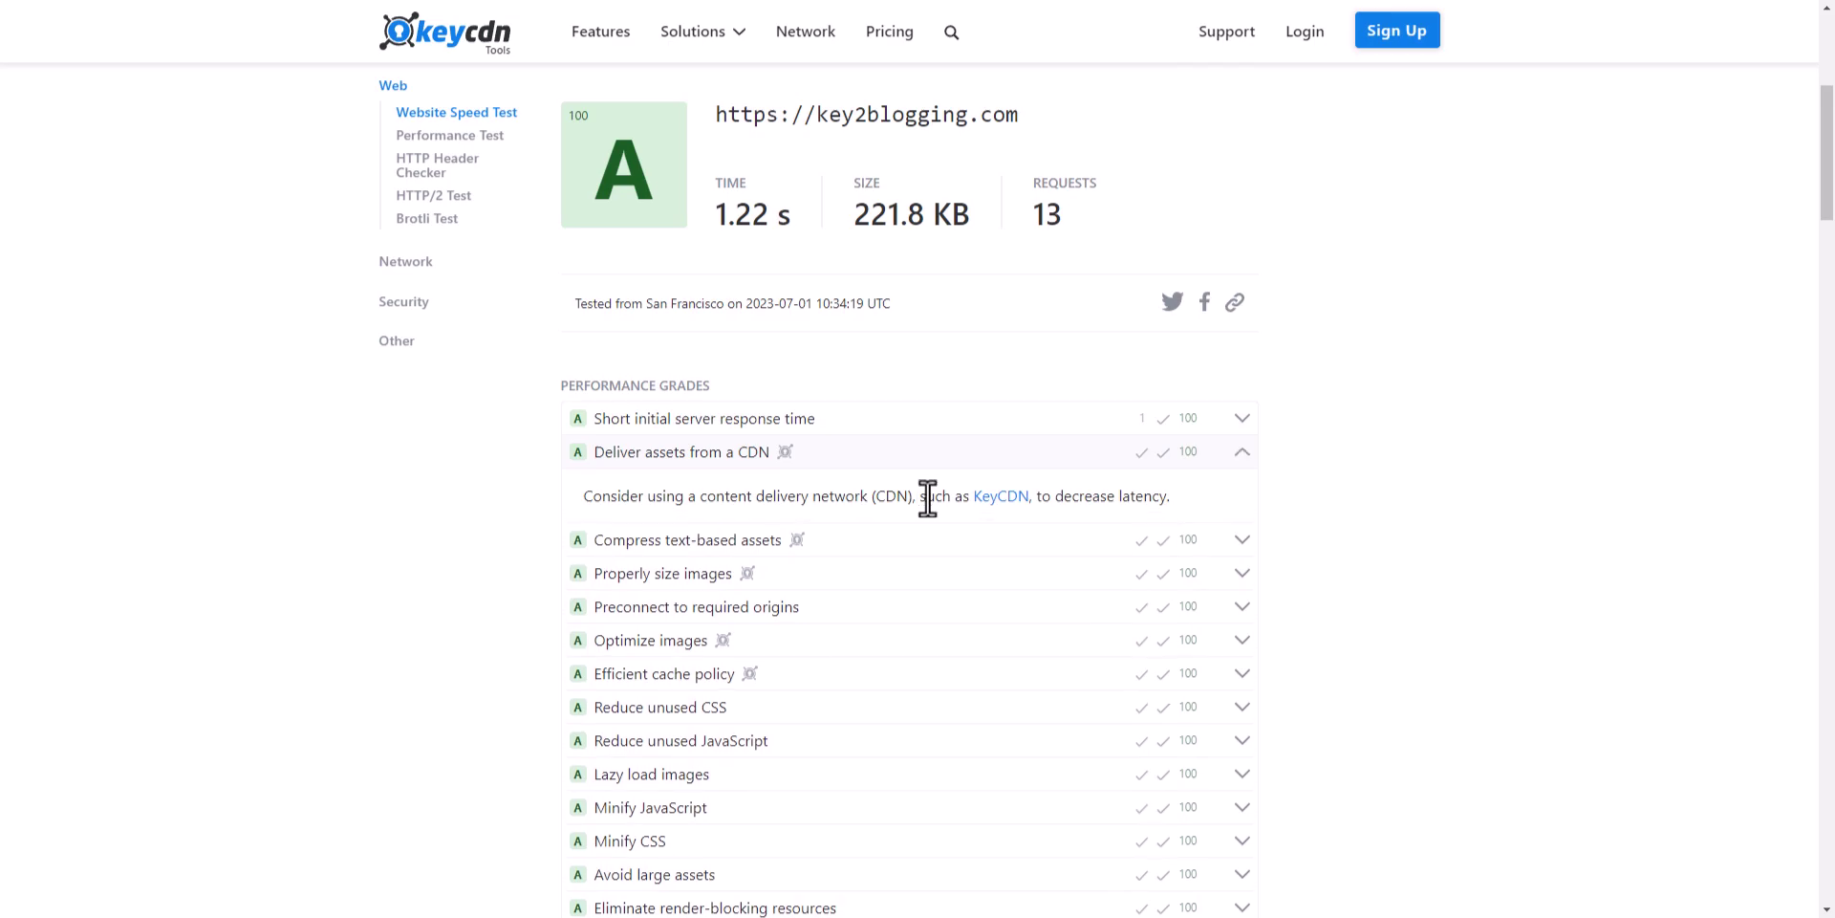
{"action": "scroll", "coordinate": [822, 383], "scroll_direction": "down", "scroll_amount": 2}
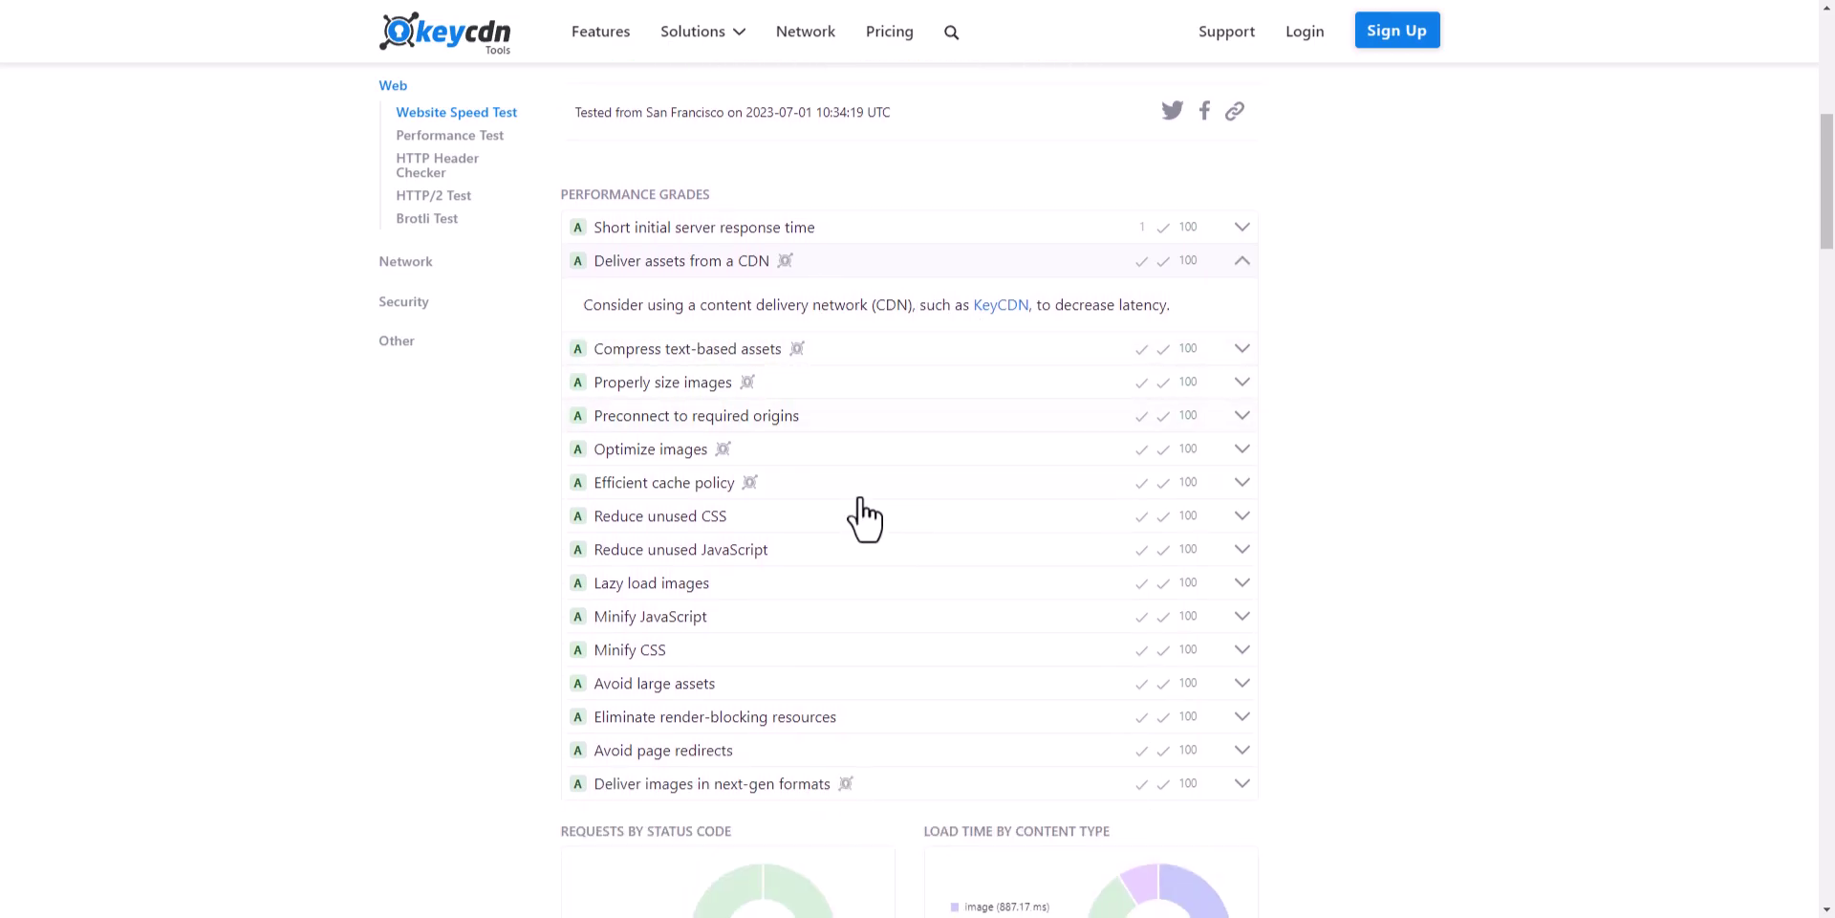
{"action": "scroll", "coordinate": [808, 559], "scroll_direction": "down", "scroll_amount": 2}
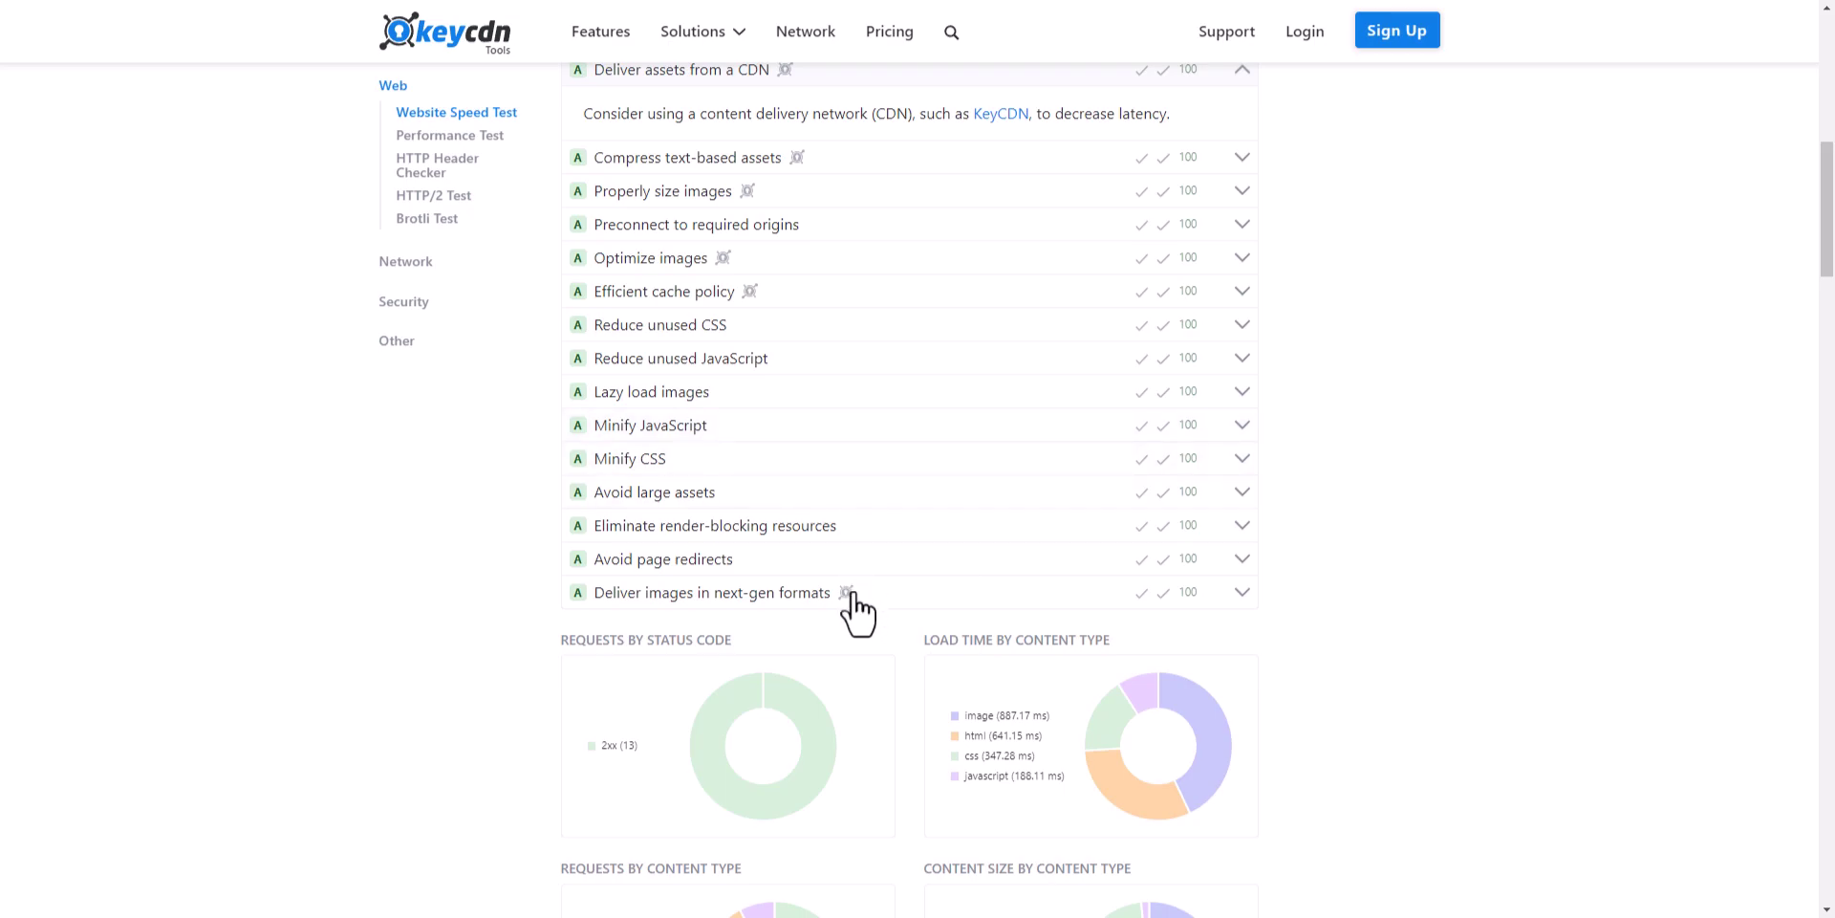
{"action": "scroll", "coordinate": [914, 579], "scroll_direction": "down", "scroll_amount": 2}
{"action": "scroll", "coordinate": [899, 684], "scroll_direction": "down", "scroll_amount": 2}
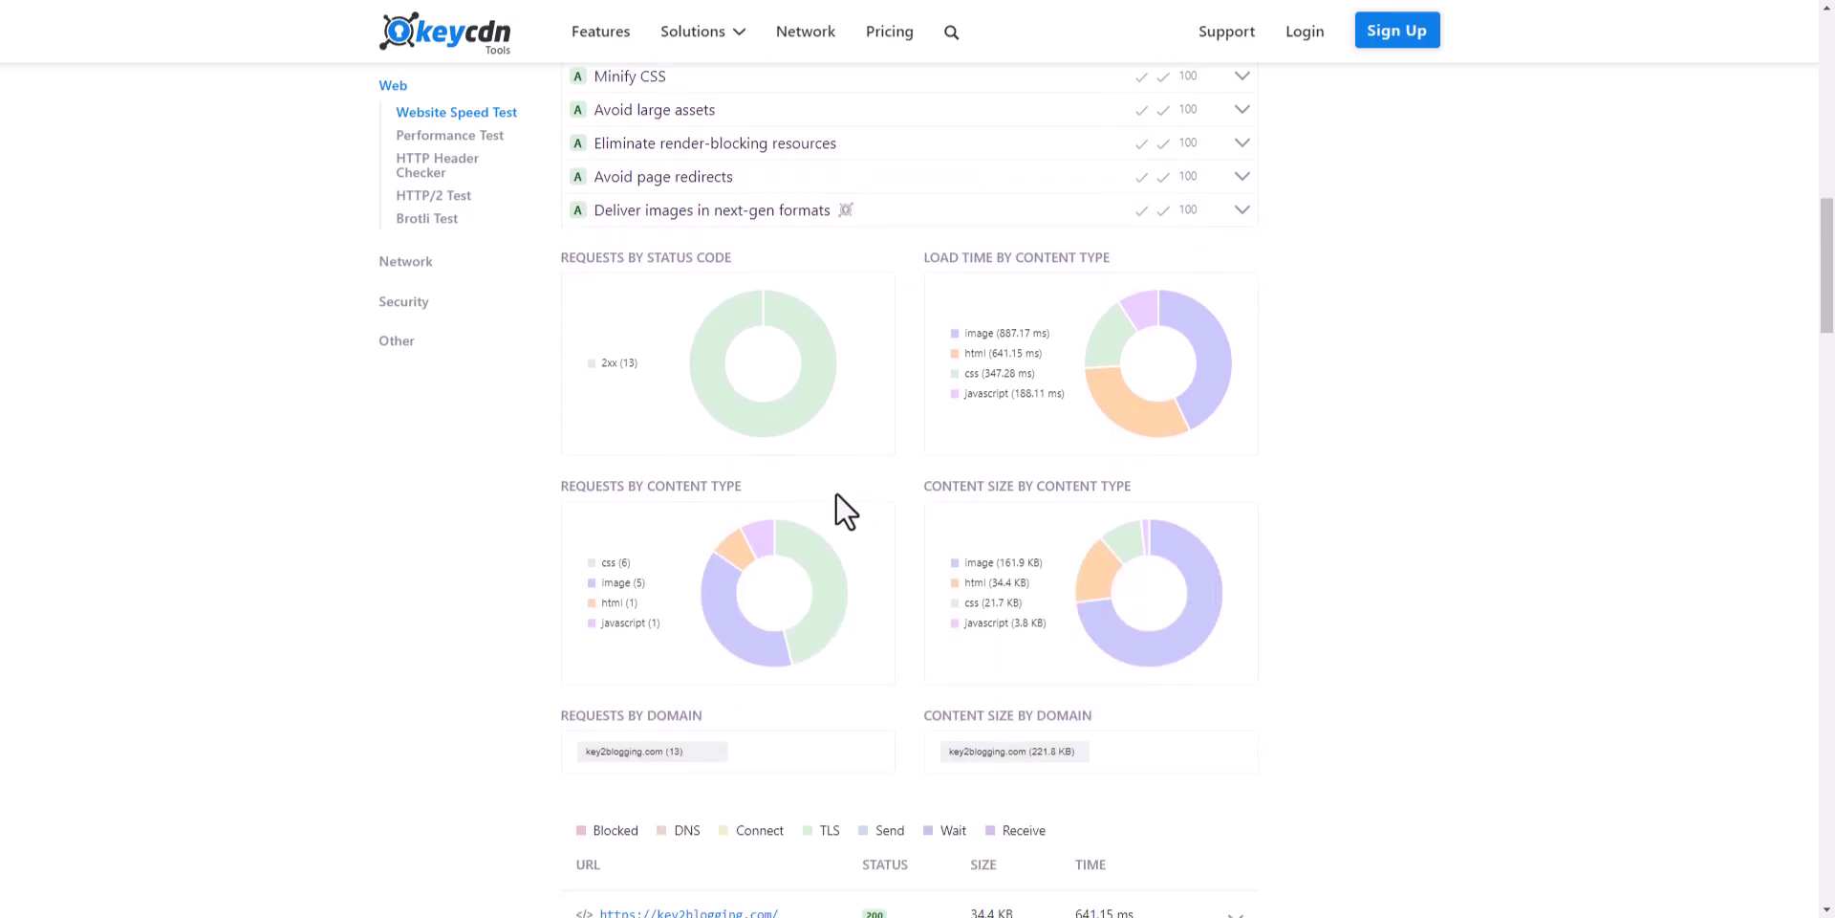
{"action": "scroll", "coordinate": [723, 429], "scroll_direction": "down", "scroll_amount": 1}
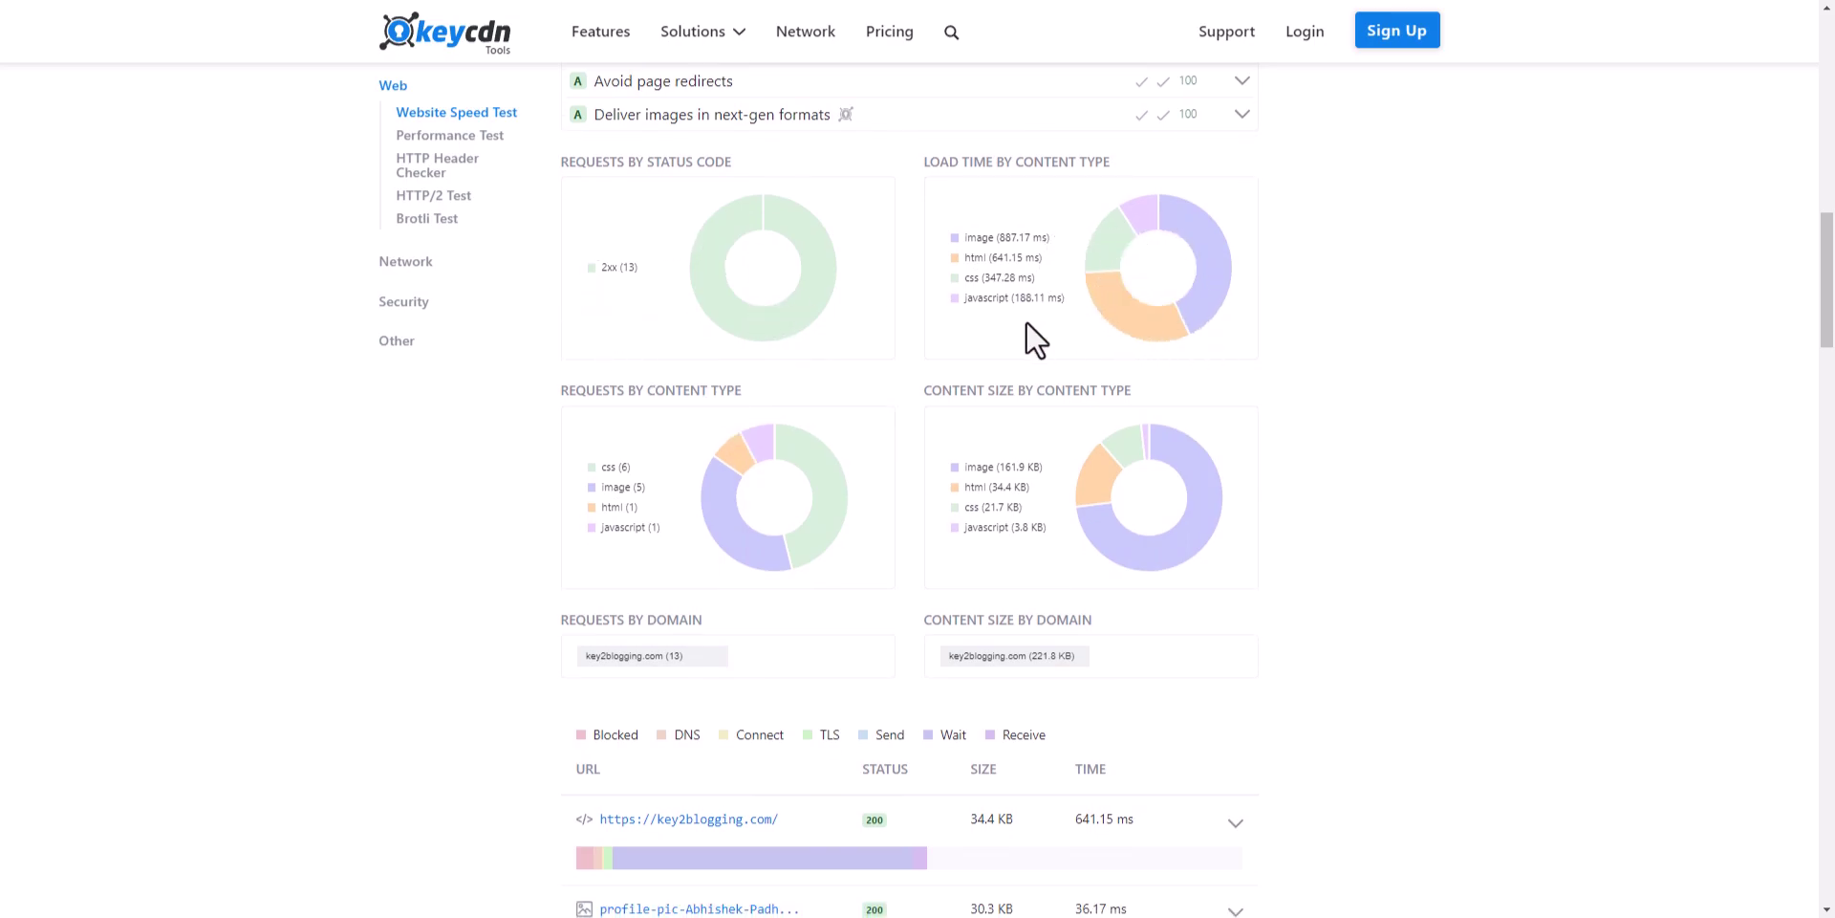
{"action": "scroll", "coordinate": [1098, 525], "scroll_direction": "down", "scroll_amount": 5}
{"action": "mouse_move", "coordinate": [692, 371]}
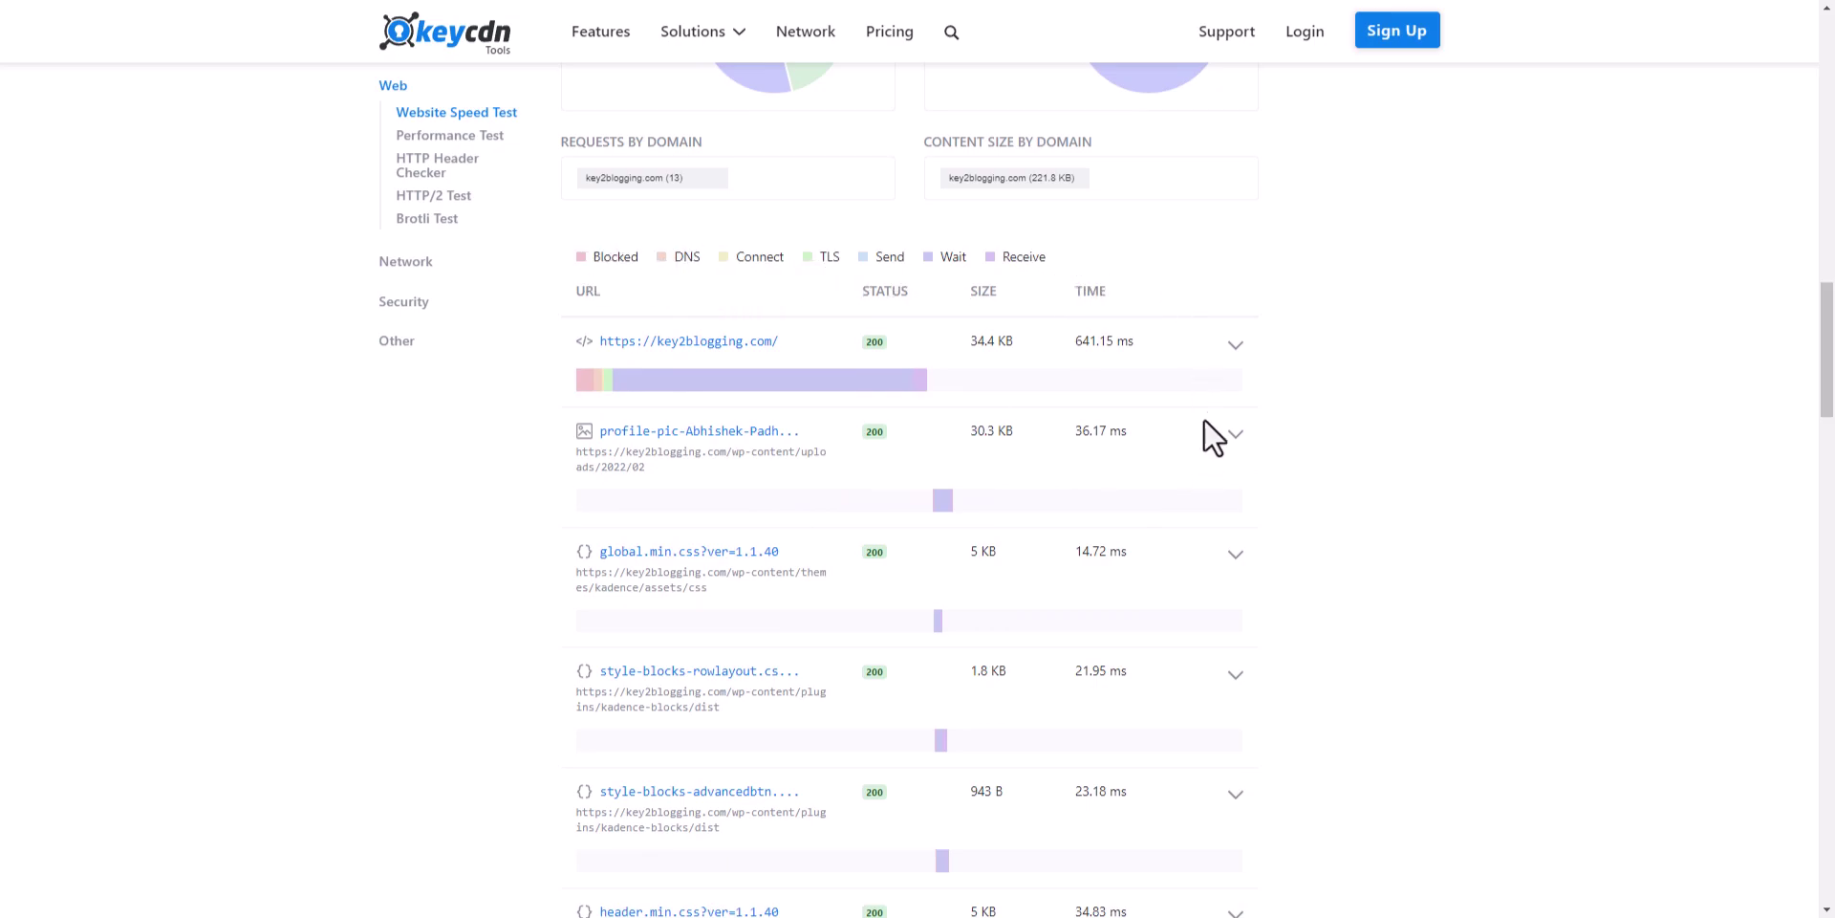
{"action": "left_click", "coordinate": [1228, 349]}
{"action": "scroll", "coordinate": [1068, 589], "scroll_direction": "down", "scroll_amount": 3}
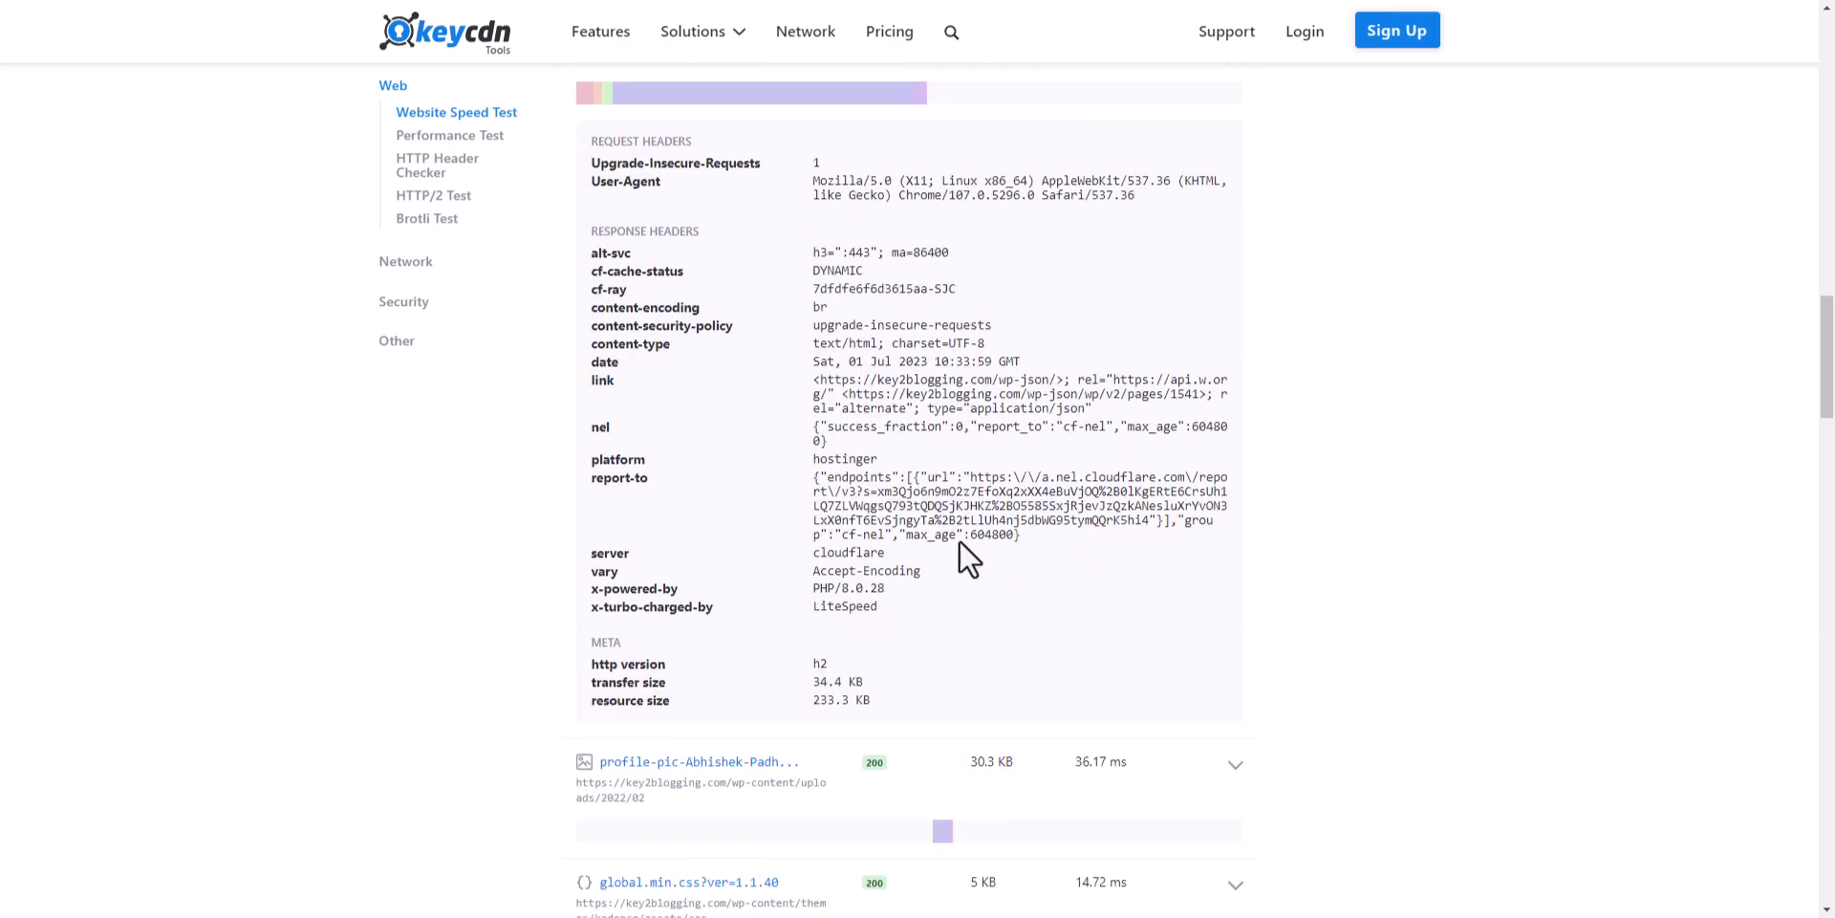
{"action": "scroll", "coordinate": [983, 459], "scroll_direction": "down", "scroll_amount": 6}
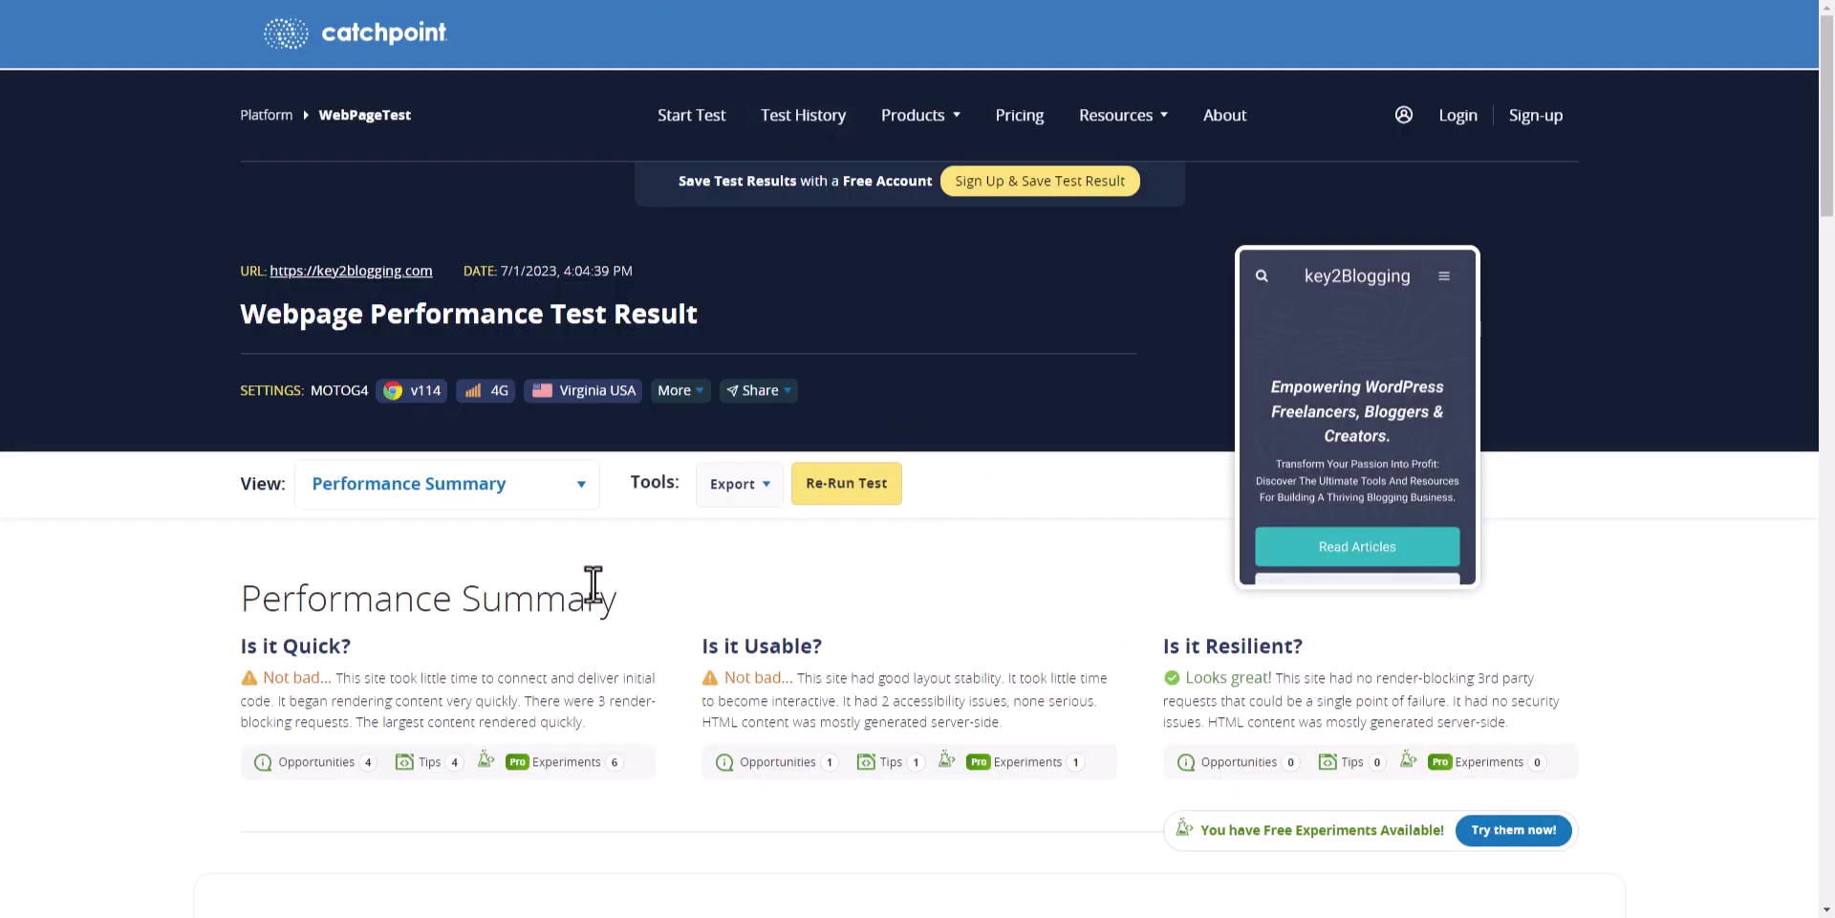
Switch to the WebPageTest result and review its performance summary, page metrics, real-world usage metrics and individual runs.
{"action": "scroll", "coordinate": [606, 574], "scroll_direction": "down", "scroll_amount": 3}
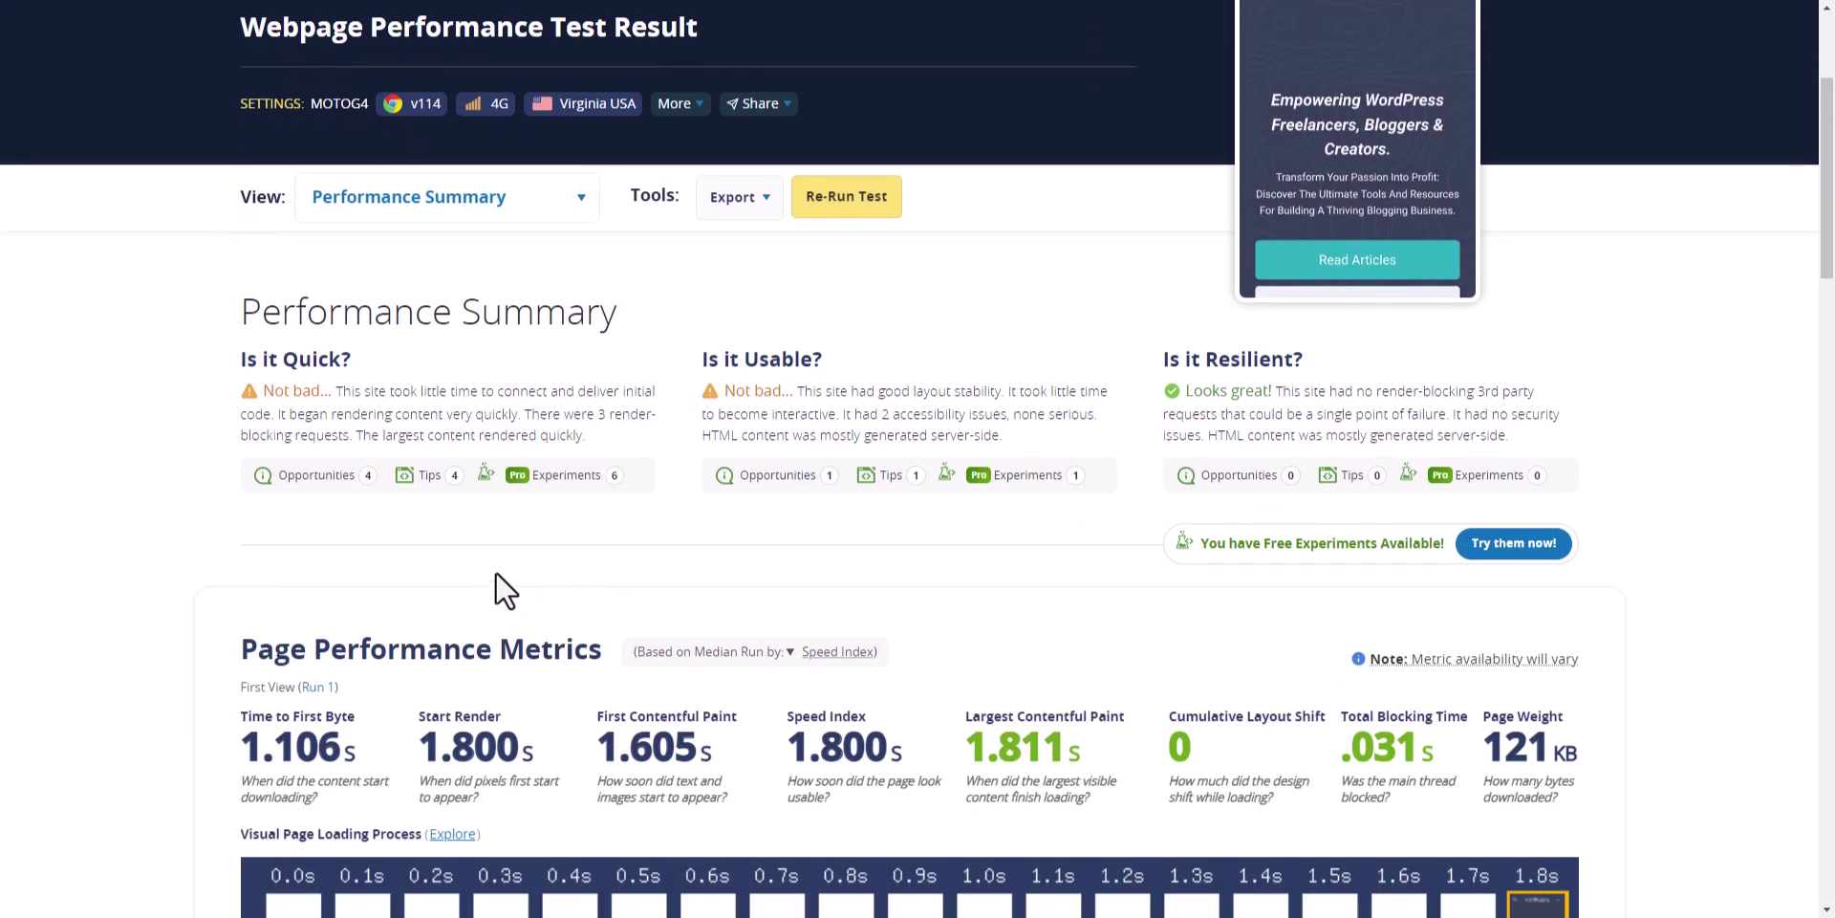
{"action": "scroll", "coordinate": [487, 593], "scroll_direction": "down", "scroll_amount": 2}
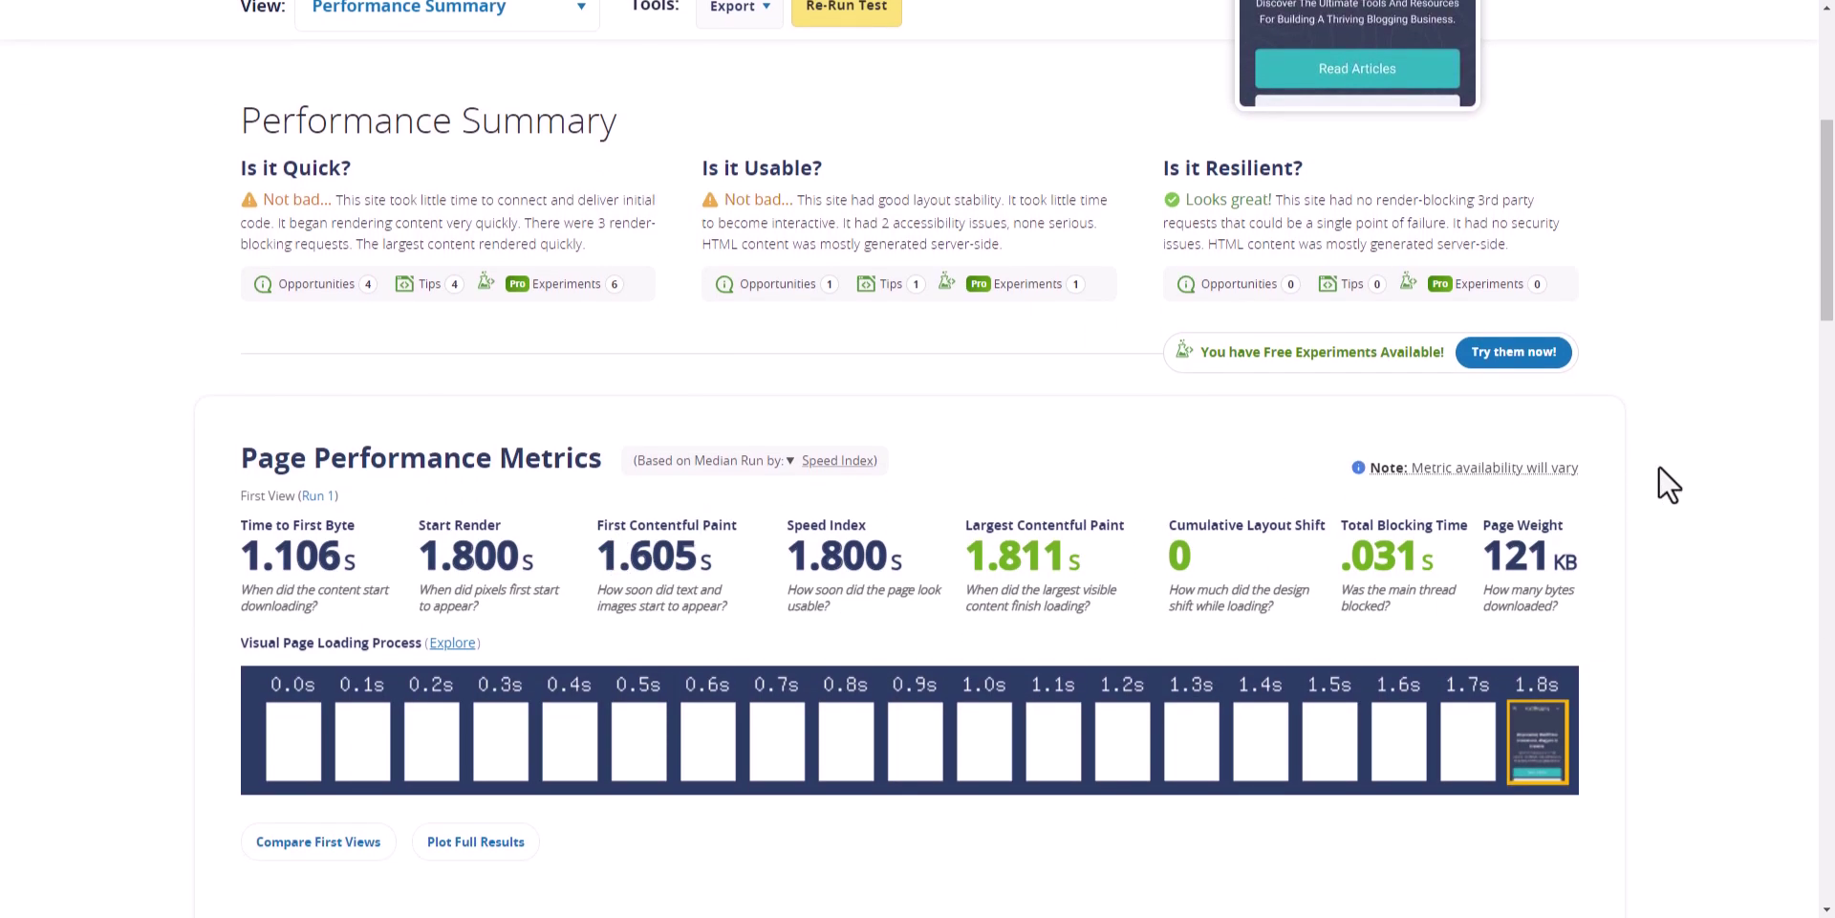
{"action": "scroll", "coordinate": [1660, 464], "scroll_direction": "down", "scroll_amount": 1}
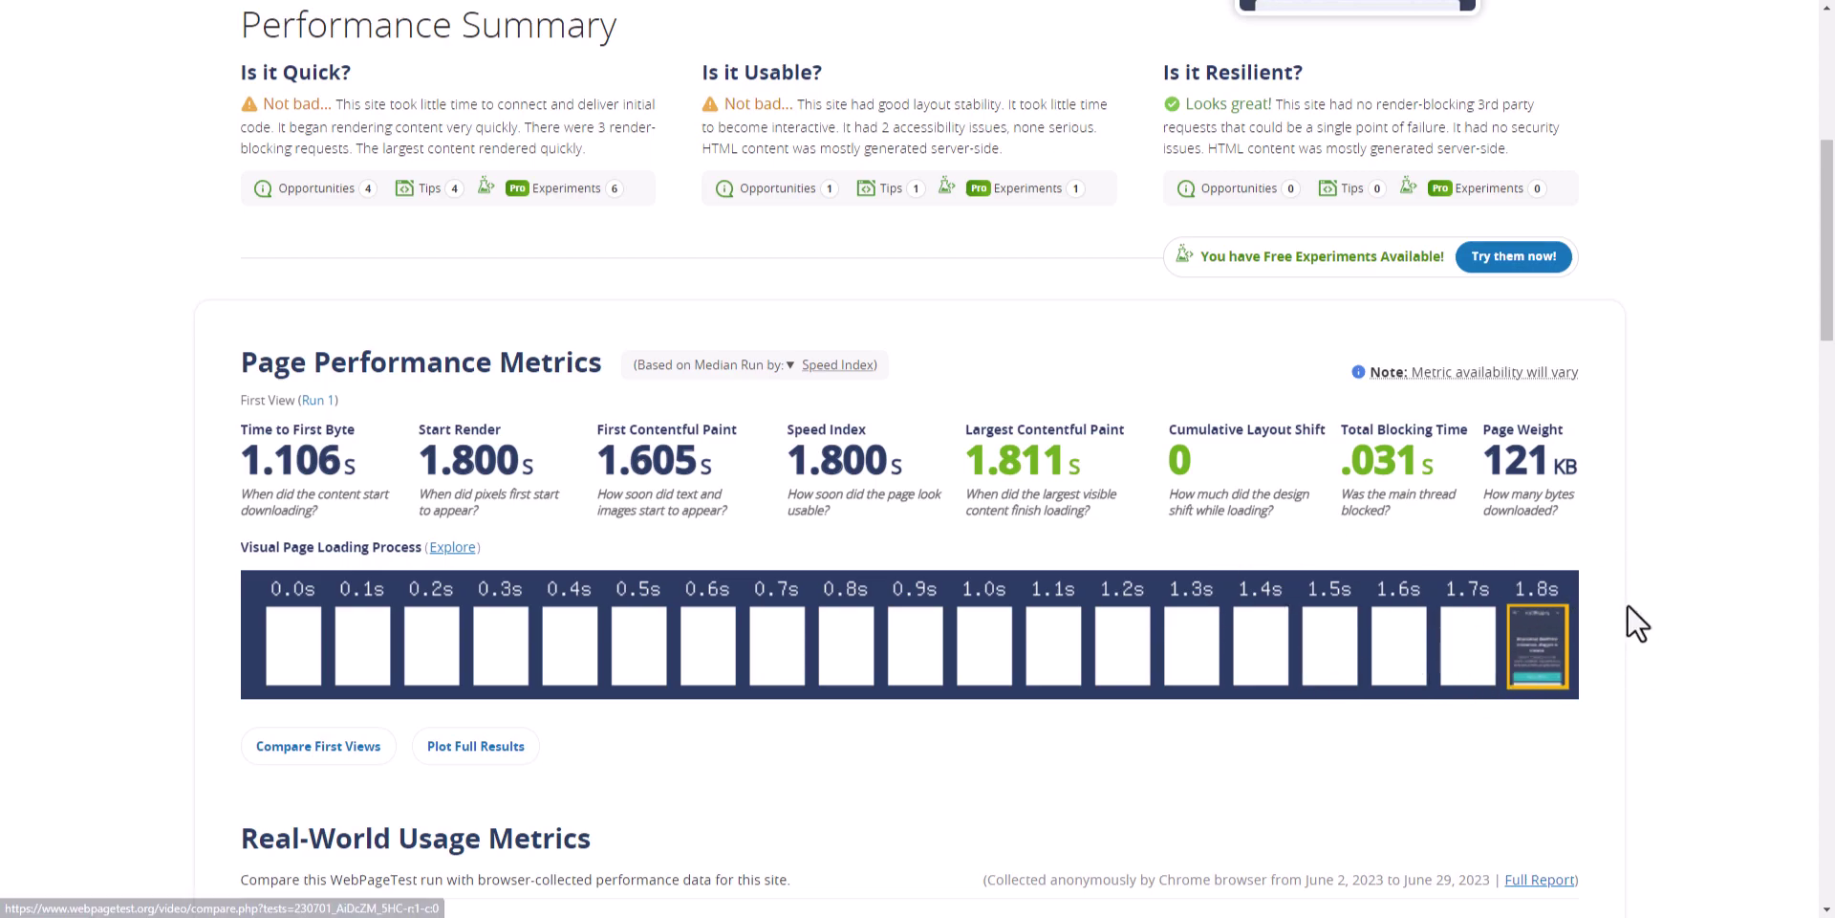
{"action": "scroll", "coordinate": [1677, 570], "scroll_direction": "down", "scroll_amount": 7}
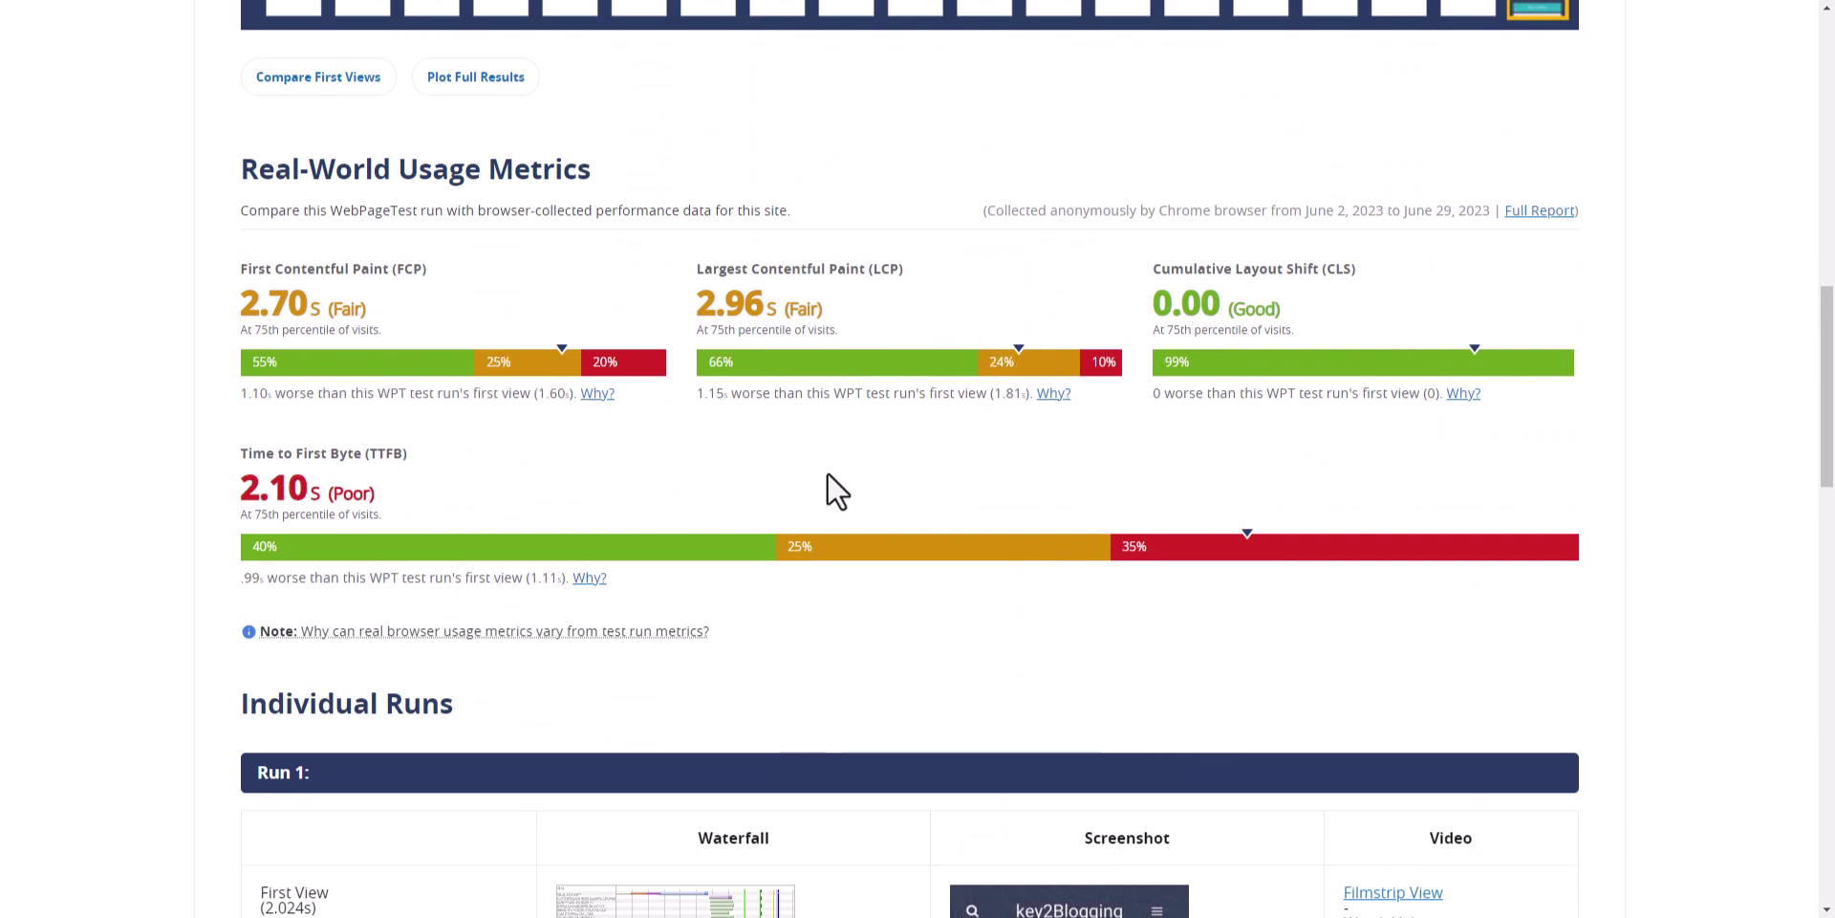
{"action": "scroll", "coordinate": [832, 463], "scroll_direction": "down", "scroll_amount": 1}
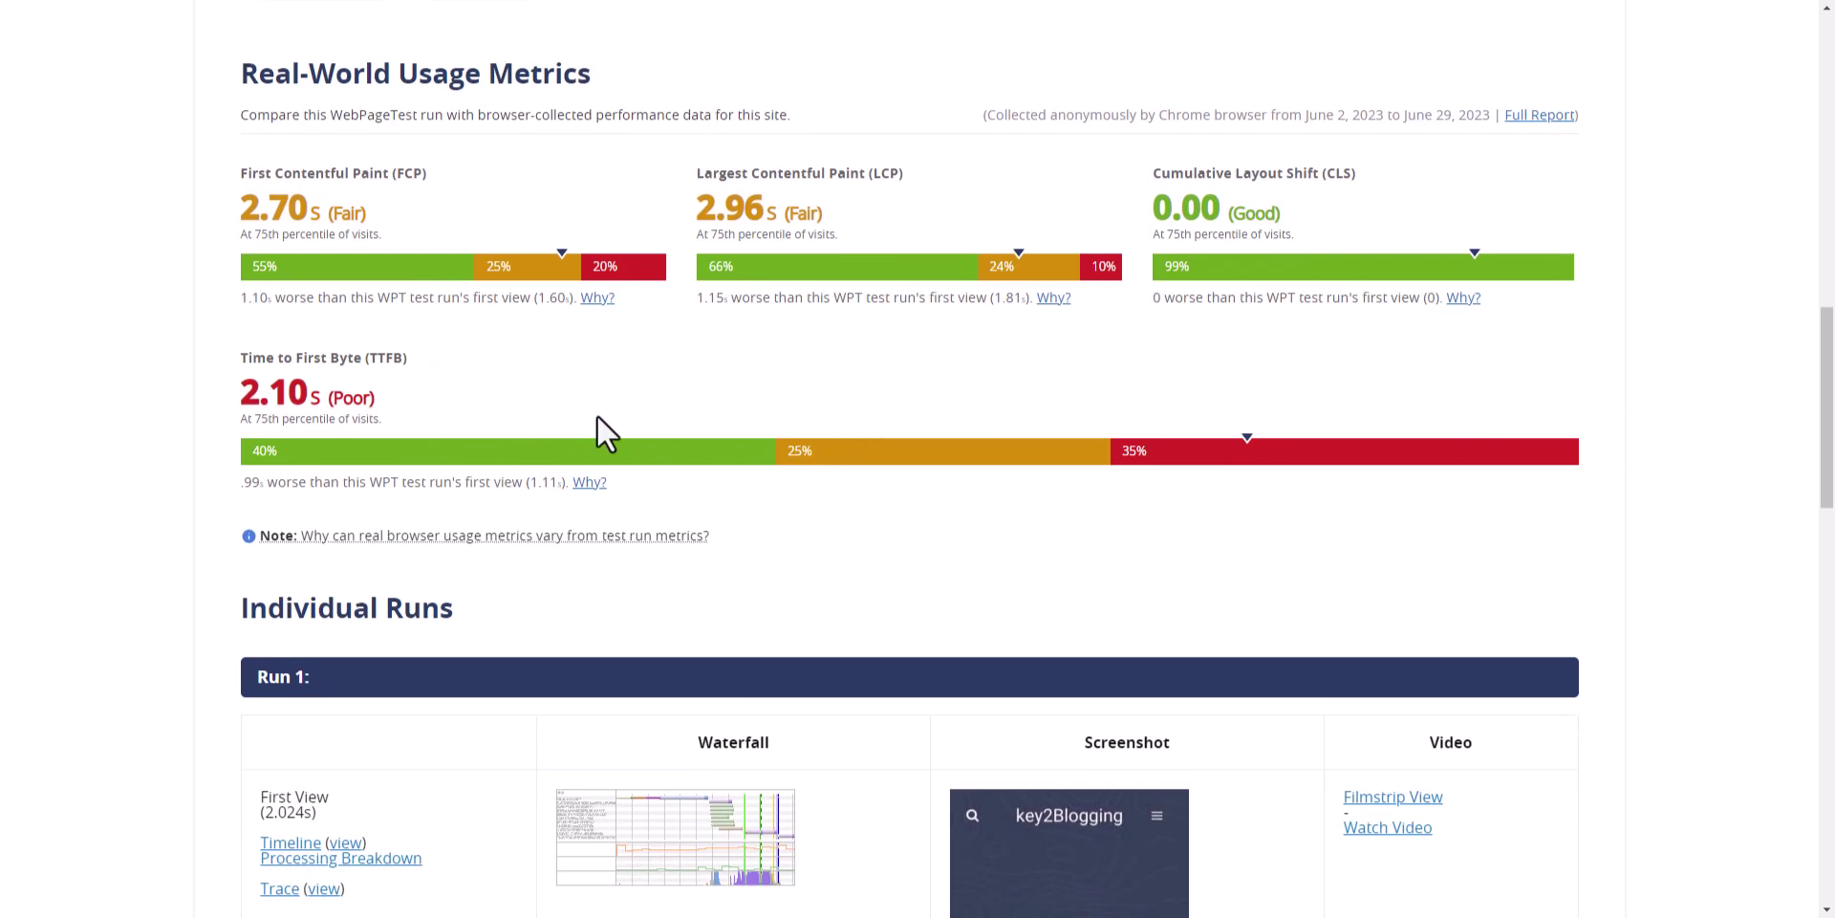
{"action": "scroll", "coordinate": [774, 574], "scroll_direction": "down", "scroll_amount": 9}
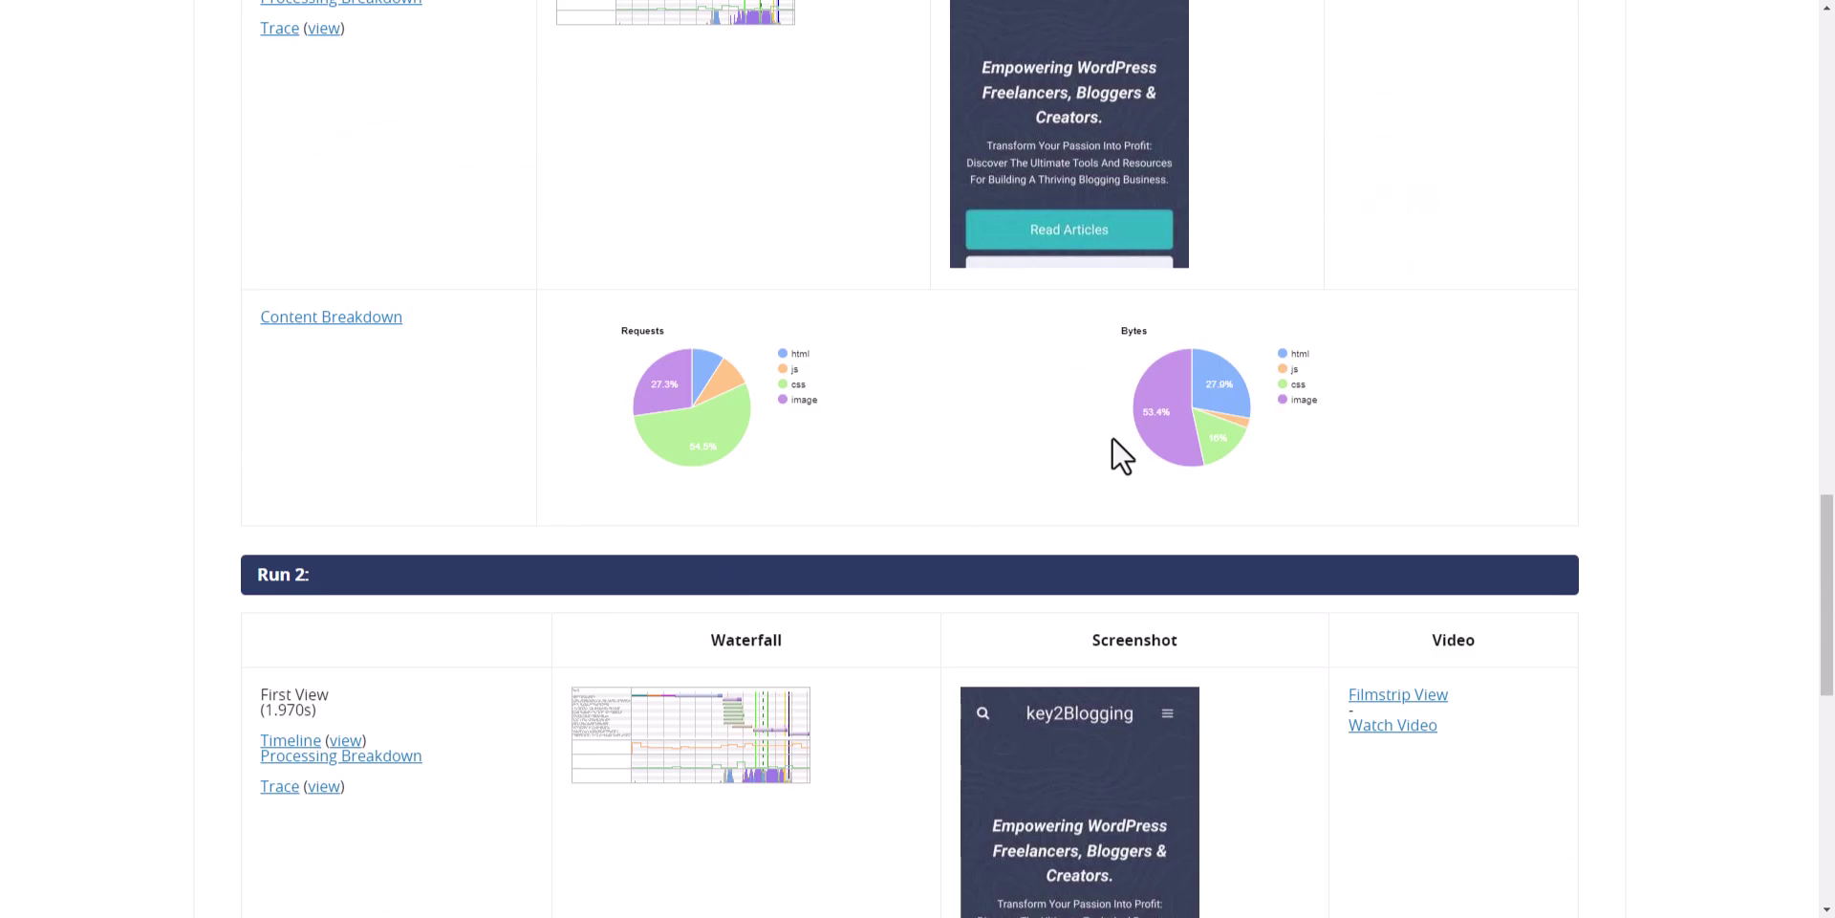
{"action": "scroll", "coordinate": [1003, 535], "scroll_direction": "down", "scroll_amount": 7}
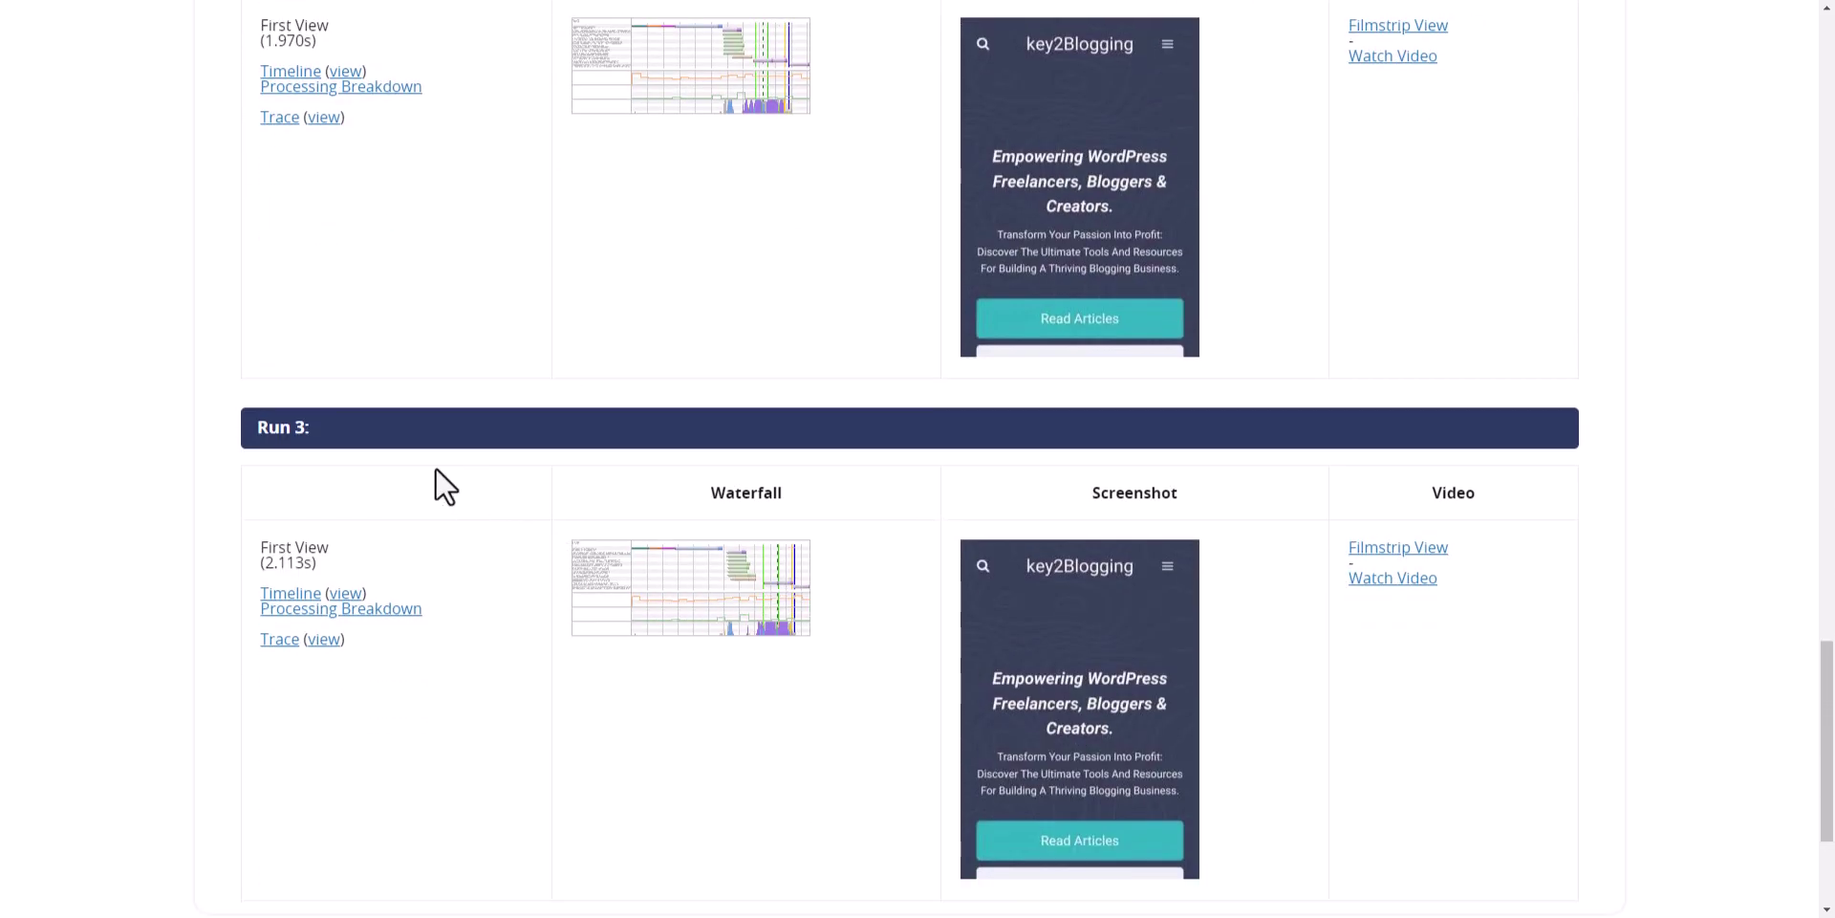
{"action": "scroll", "coordinate": [574, 535], "scroll_direction": "down", "scroll_amount": 2}
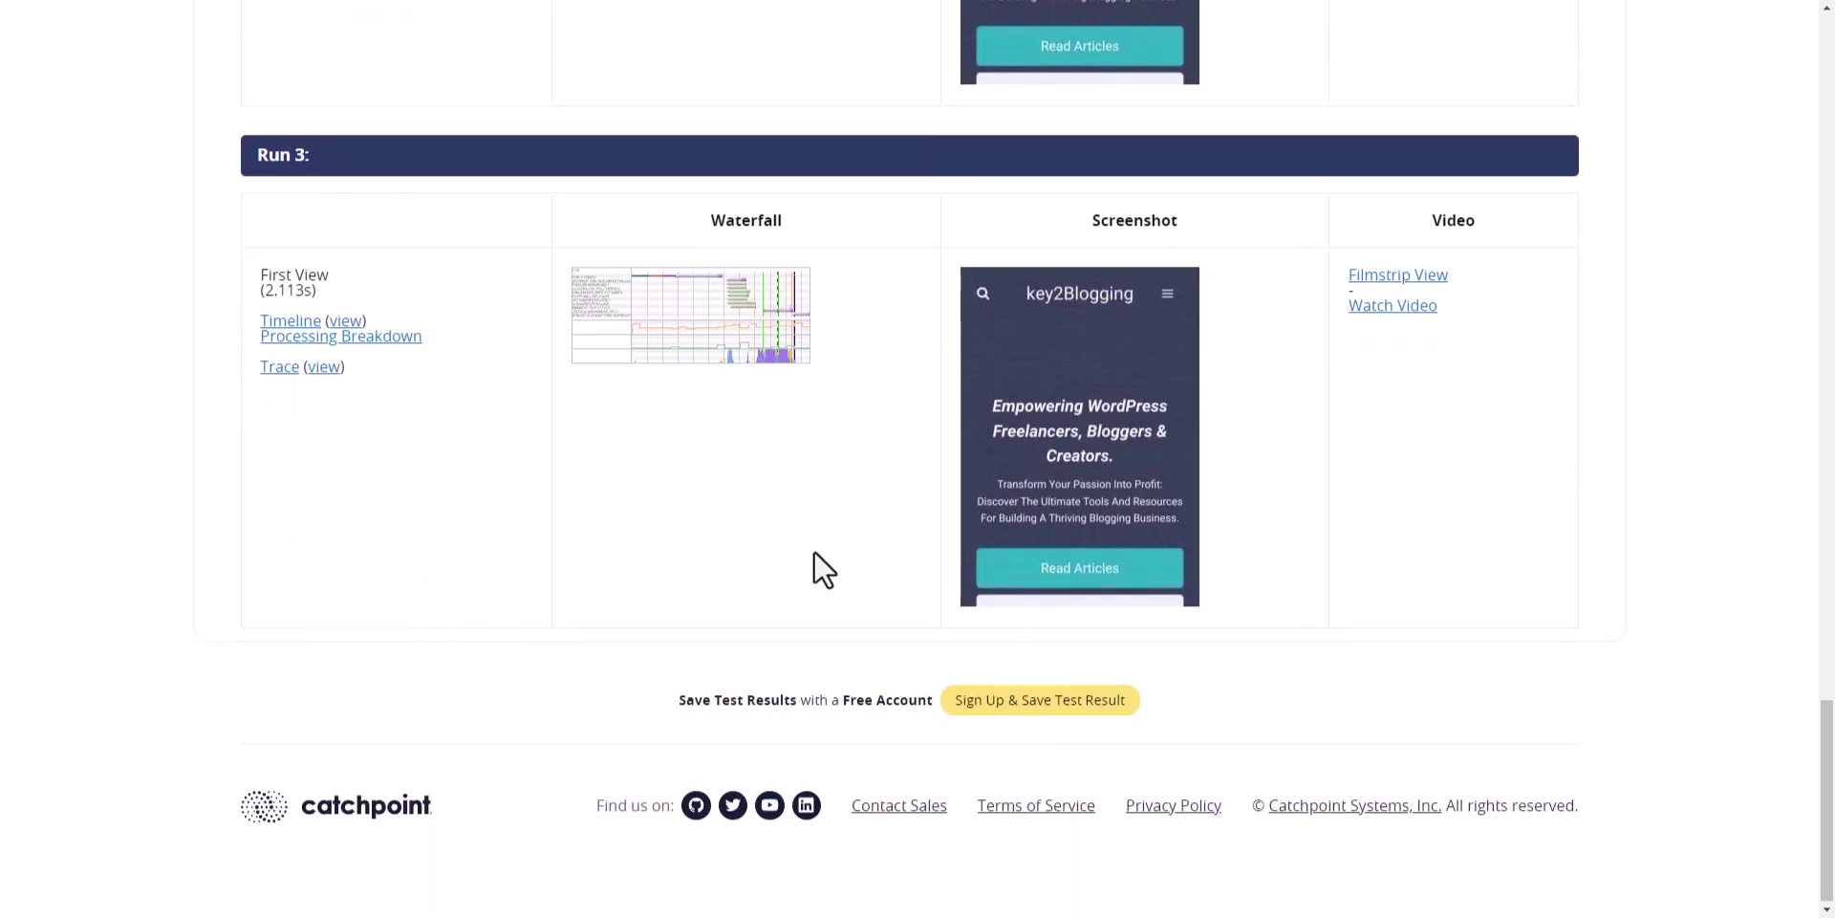
{"action": "scroll", "coordinate": [815, 555], "scroll_direction": "up", "scroll_amount": 20}
{"action": "scroll", "coordinate": [812, 505], "scroll_direction": "up", "scroll_amount": 5}
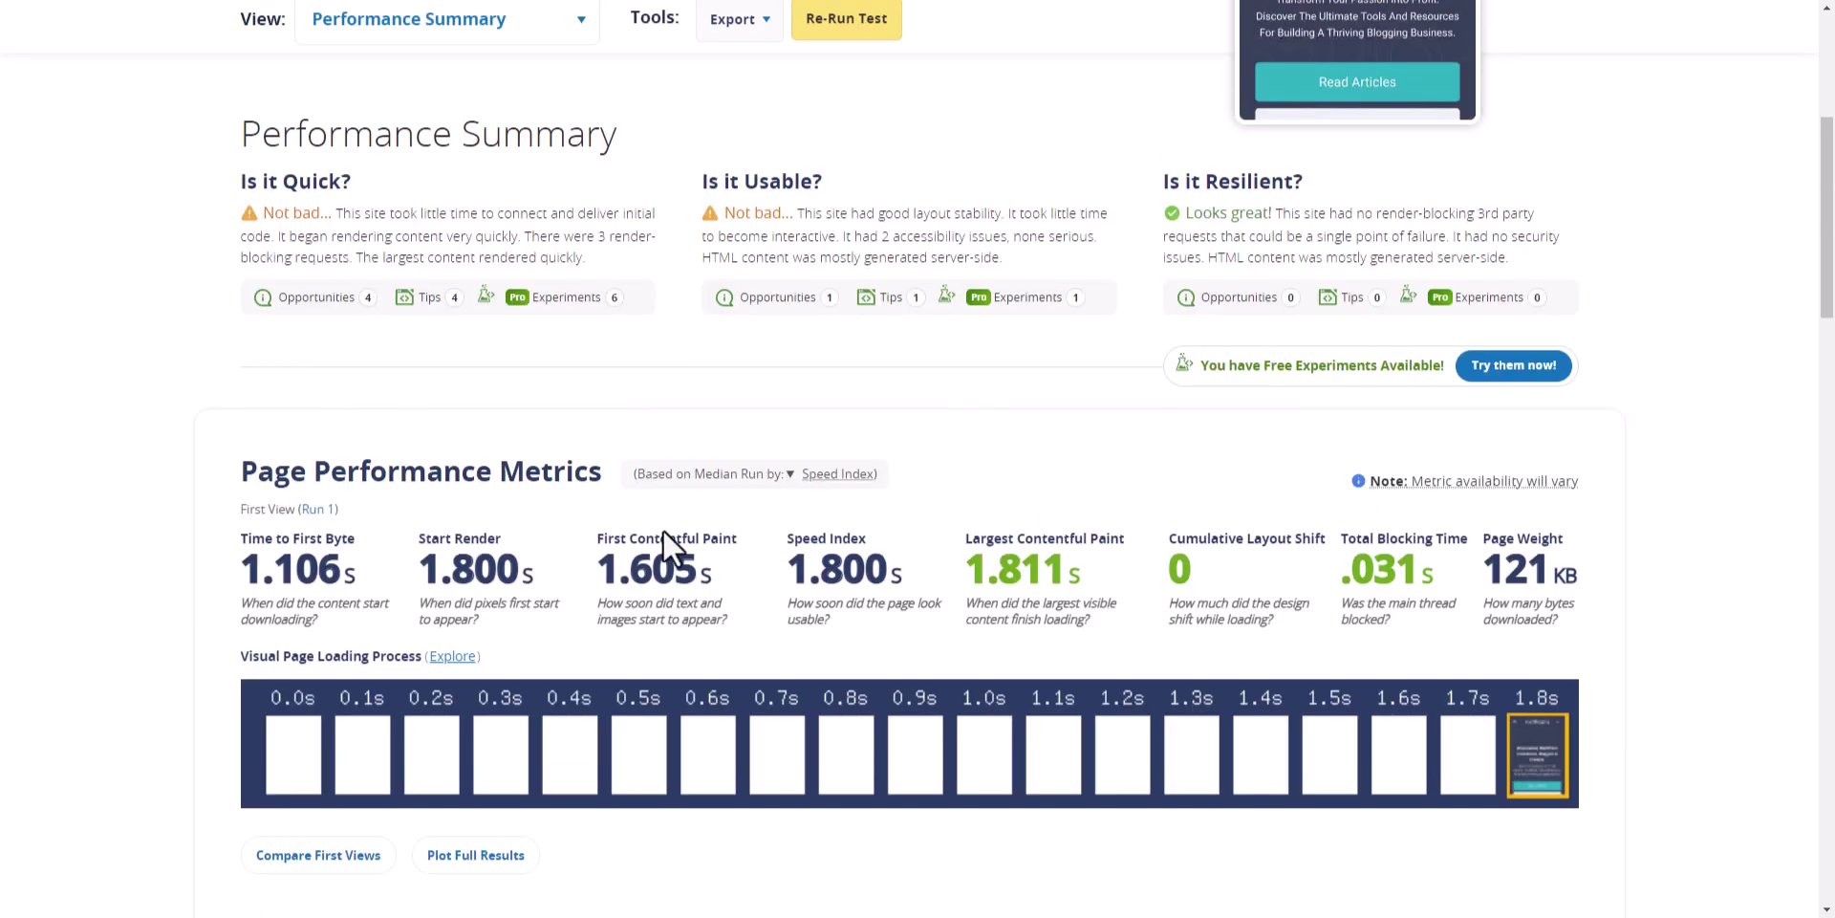
Change the result view to Web Vitals and review the observed metrics and Largest Contentful Paint details.
{"action": "scroll", "coordinate": [621, 457], "scroll_direction": "up", "scroll_amount": 3}
{"action": "left_click", "coordinate": [549, 306]}
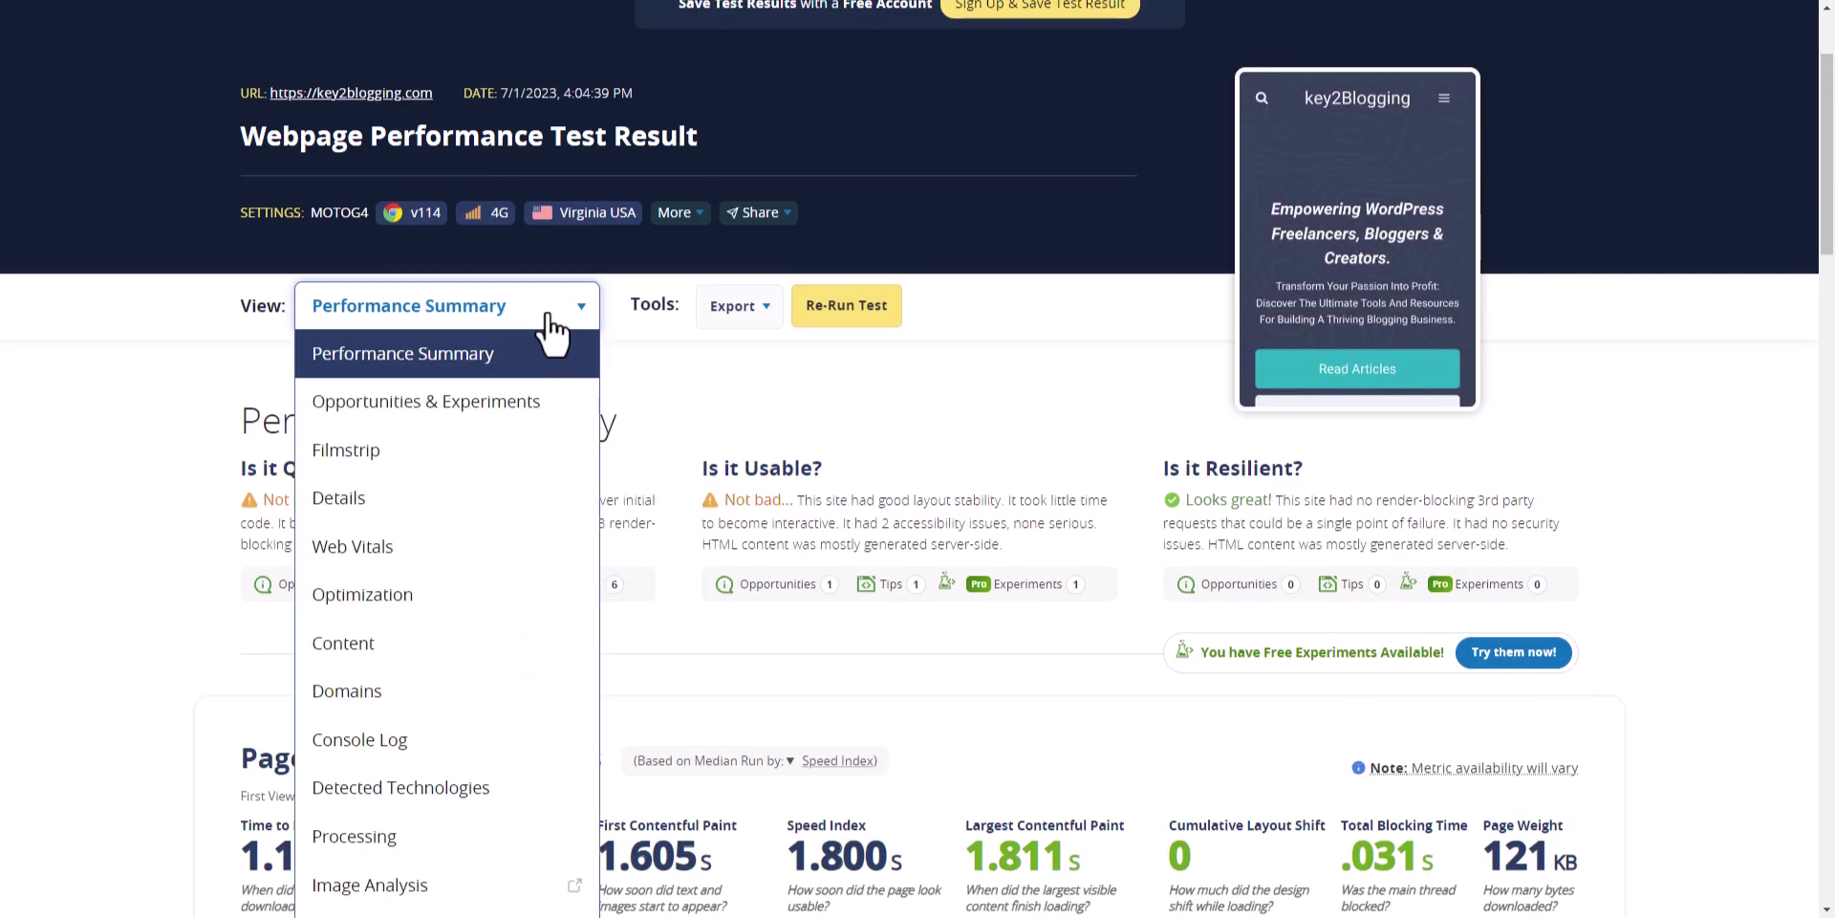
{"action": "left_click", "coordinate": [435, 545]}
{"action": "scroll", "coordinate": [588, 622], "scroll_direction": "down", "scroll_amount": 5}
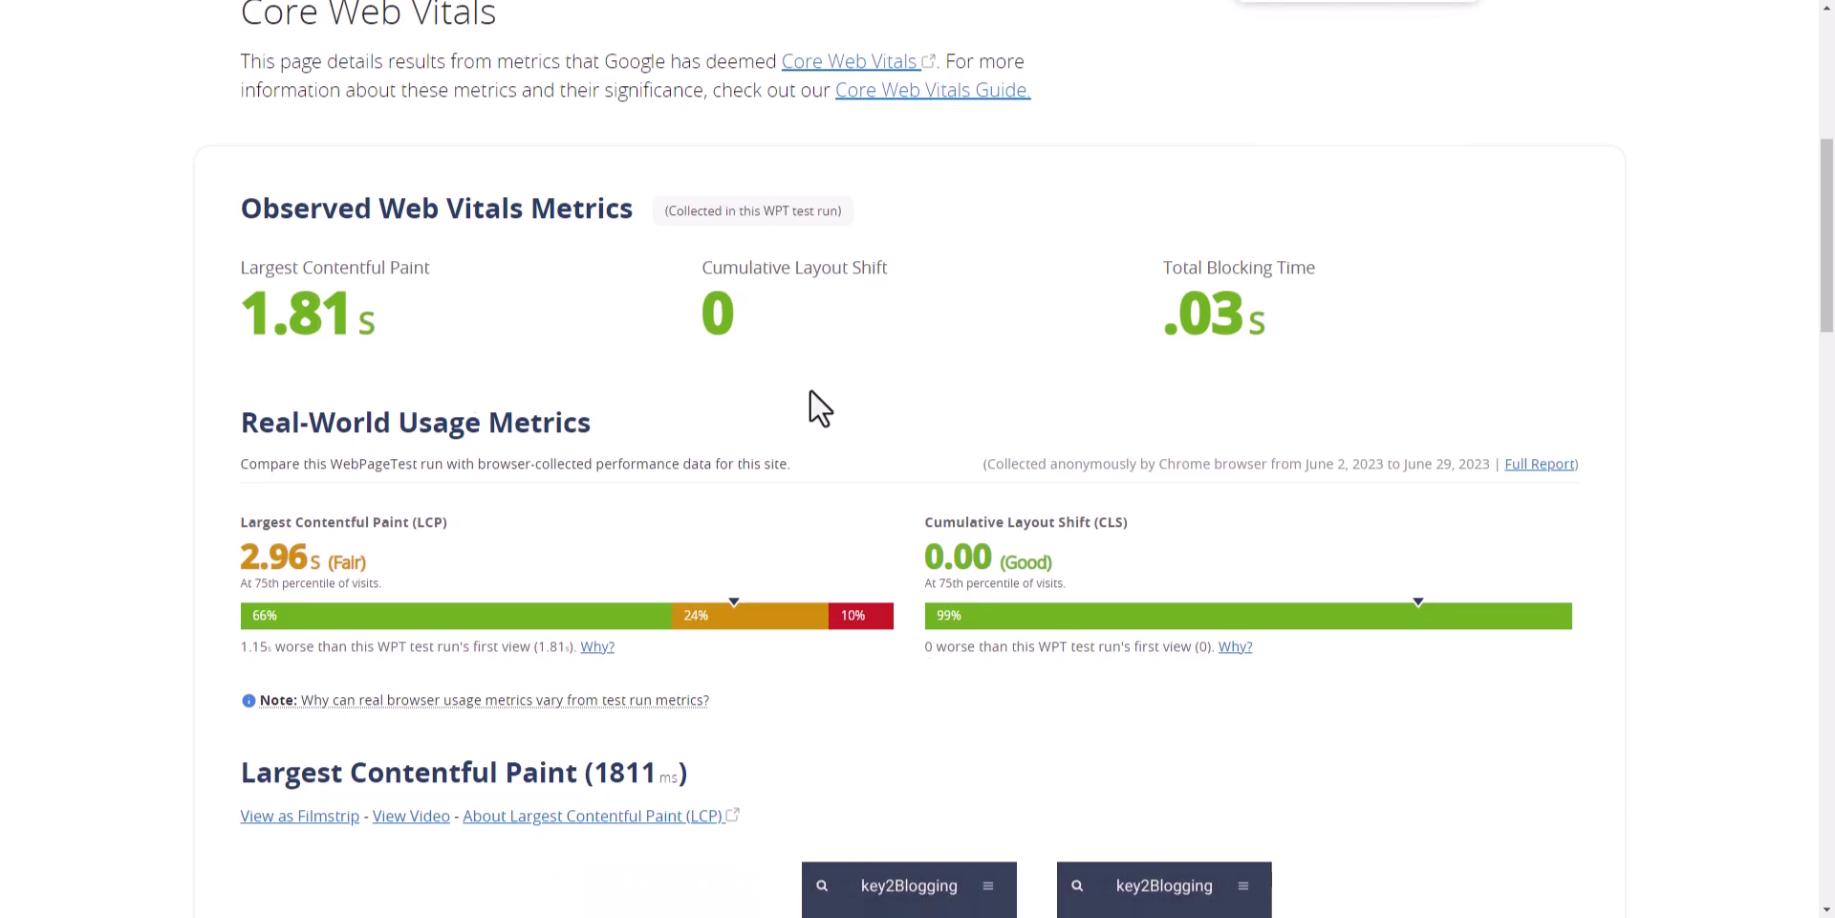
{"action": "scroll", "coordinate": [811, 411], "scroll_direction": "down", "scroll_amount": 7}
{"action": "scroll", "coordinate": [810, 434], "scroll_direction": "down", "scroll_amount": 14}
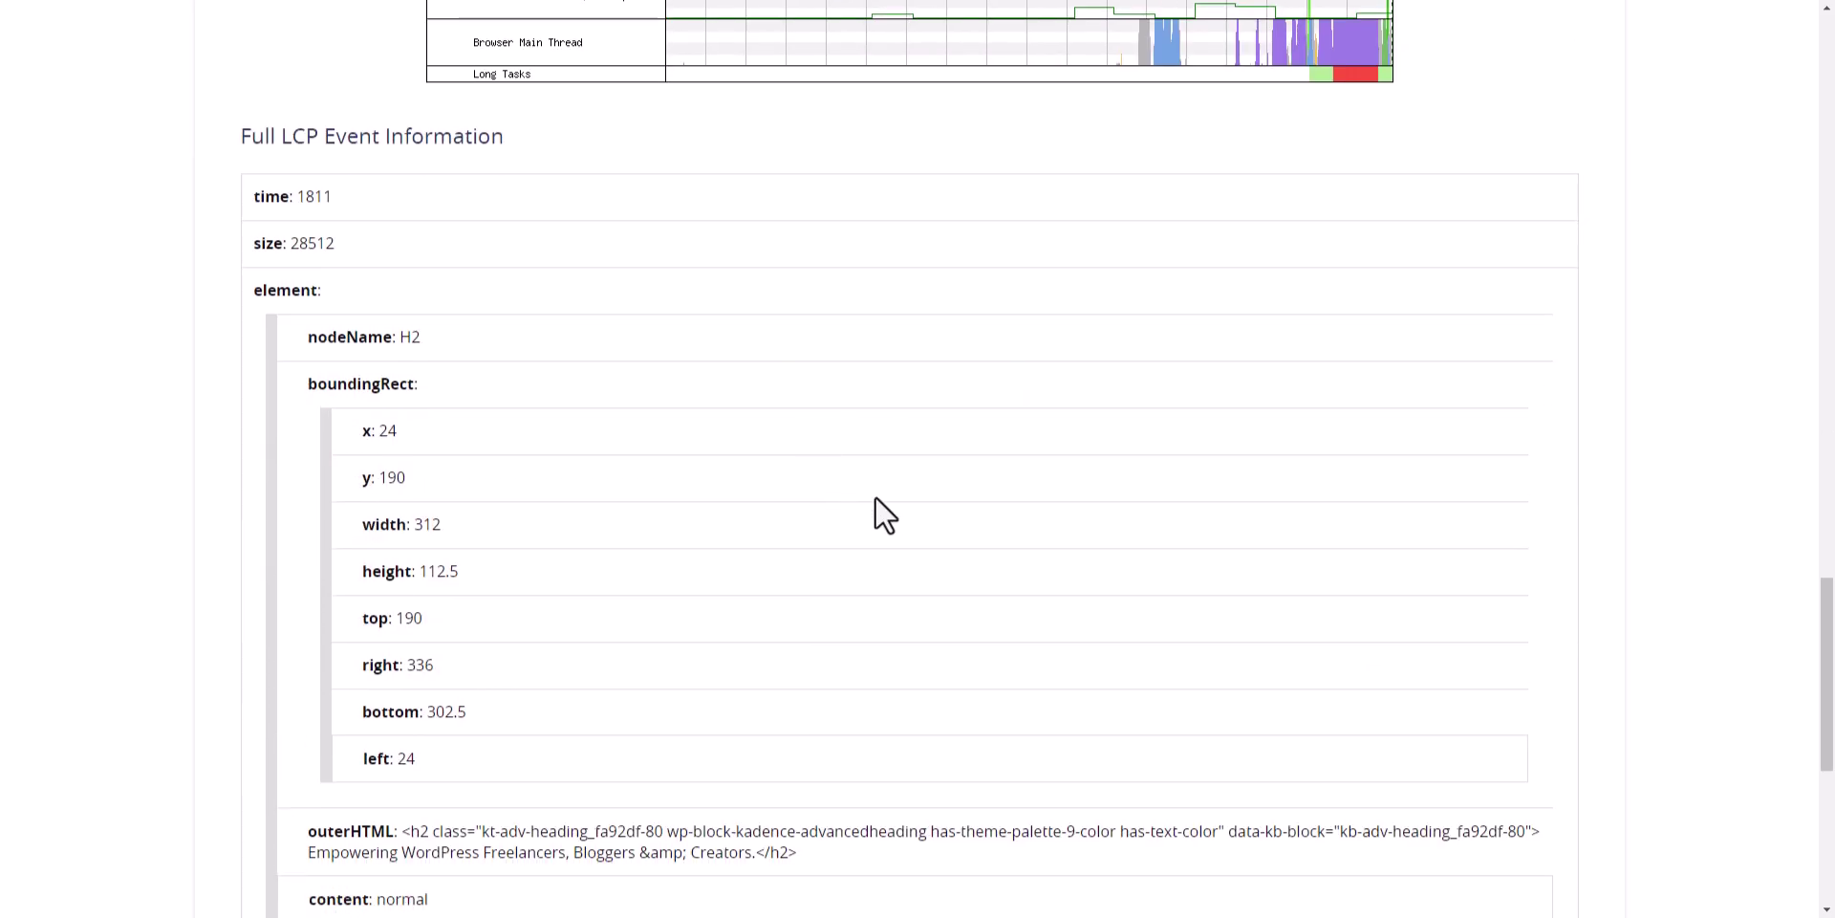
Change the WebPageTest result view to Optimization and review the summary grades, full checklist and score details.
{"action": "key", "text": "Home"}
{"action": "left_click", "coordinate": [564, 466]}
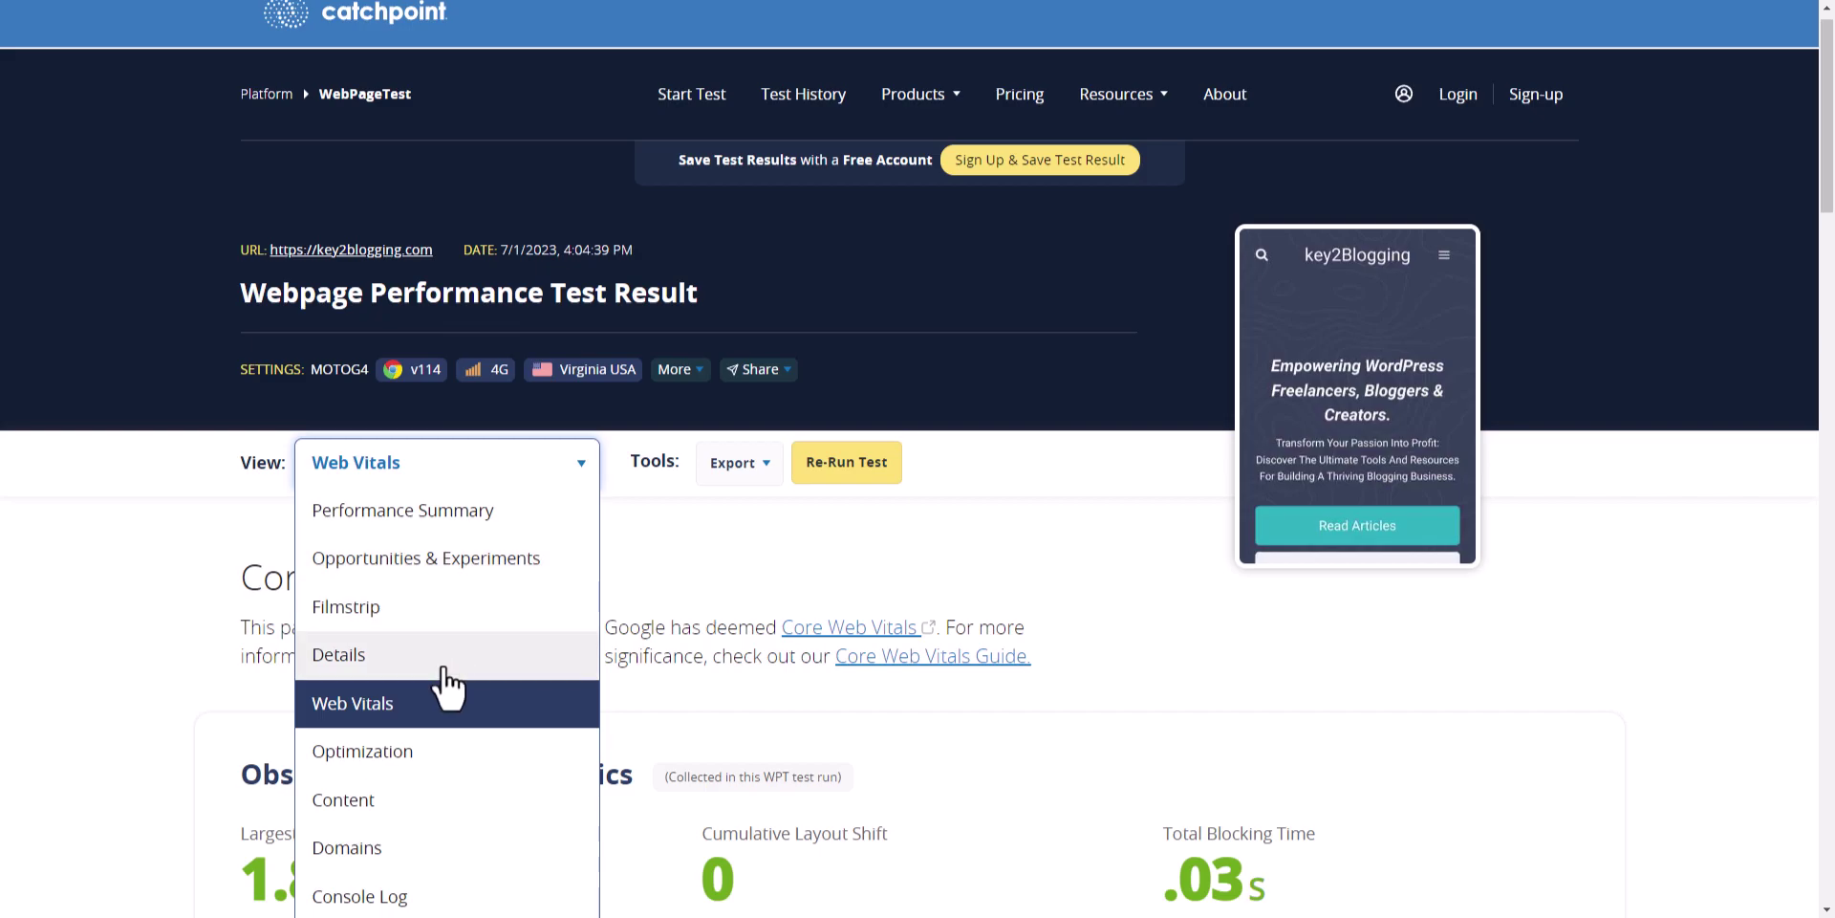
{"action": "scroll", "coordinate": [425, 765], "scroll_direction": "down", "scroll_amount": 2}
{"action": "scroll", "coordinate": [430, 678], "scroll_direction": "down", "scroll_amount": 2}
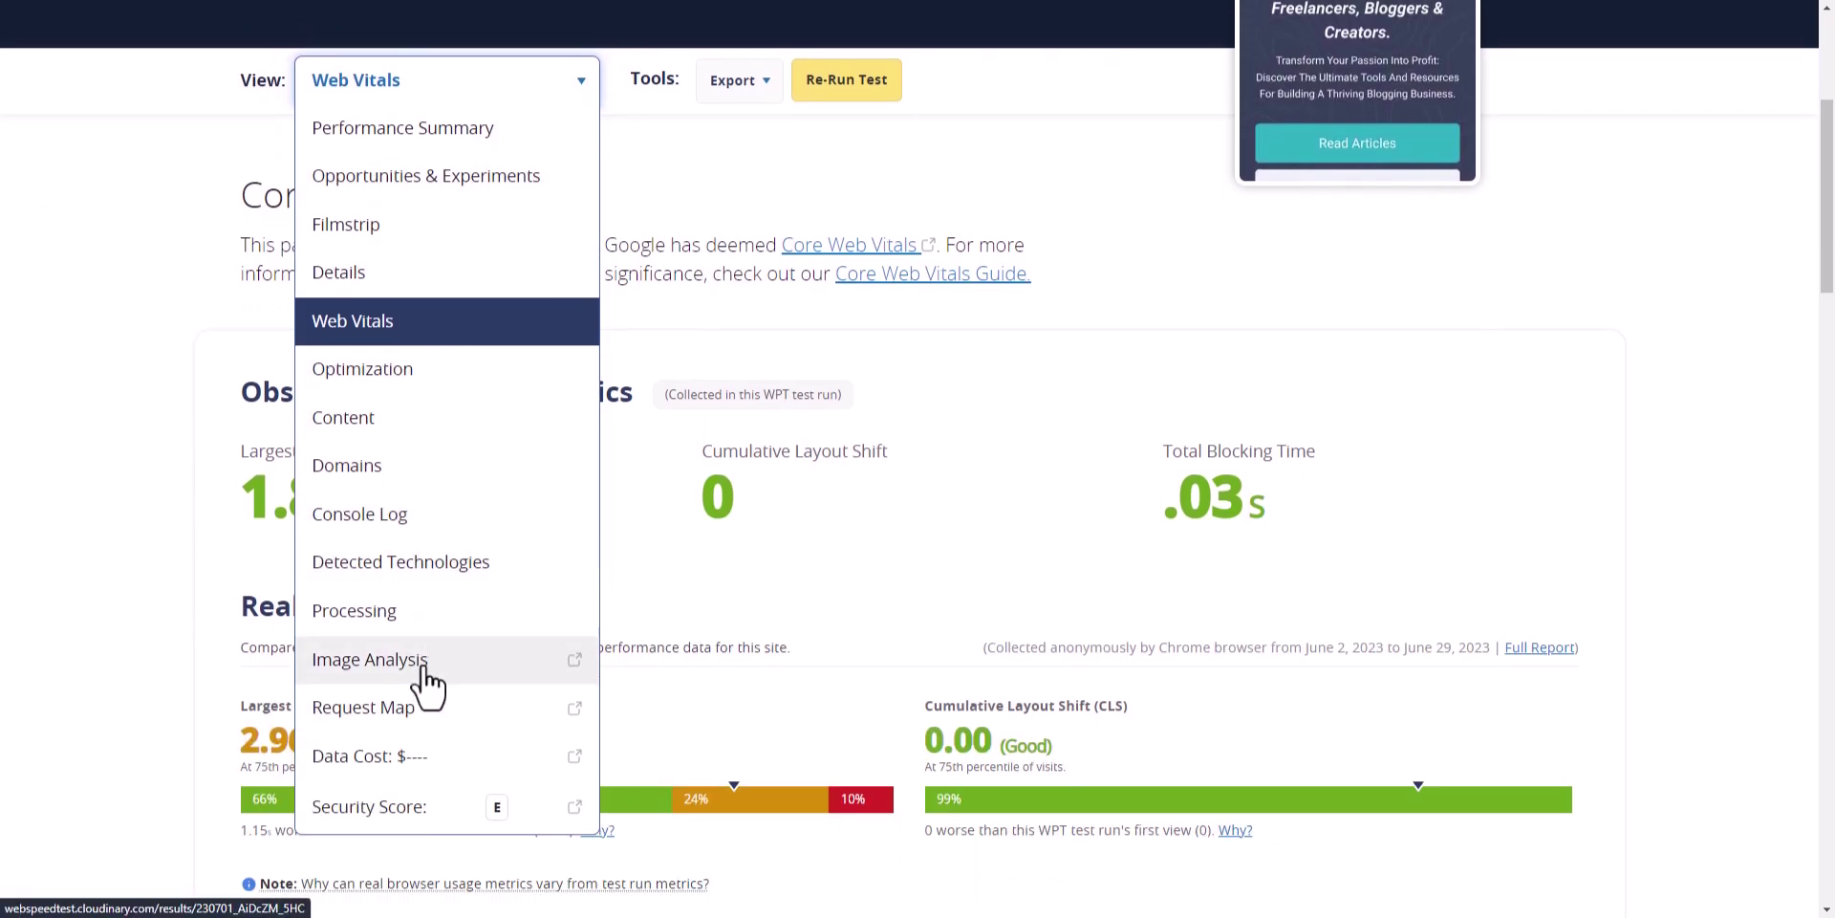
{"action": "left_click", "coordinate": [409, 369]}
{"action": "scroll", "coordinate": [727, 688], "scroll_direction": "down", "scroll_amount": 4}
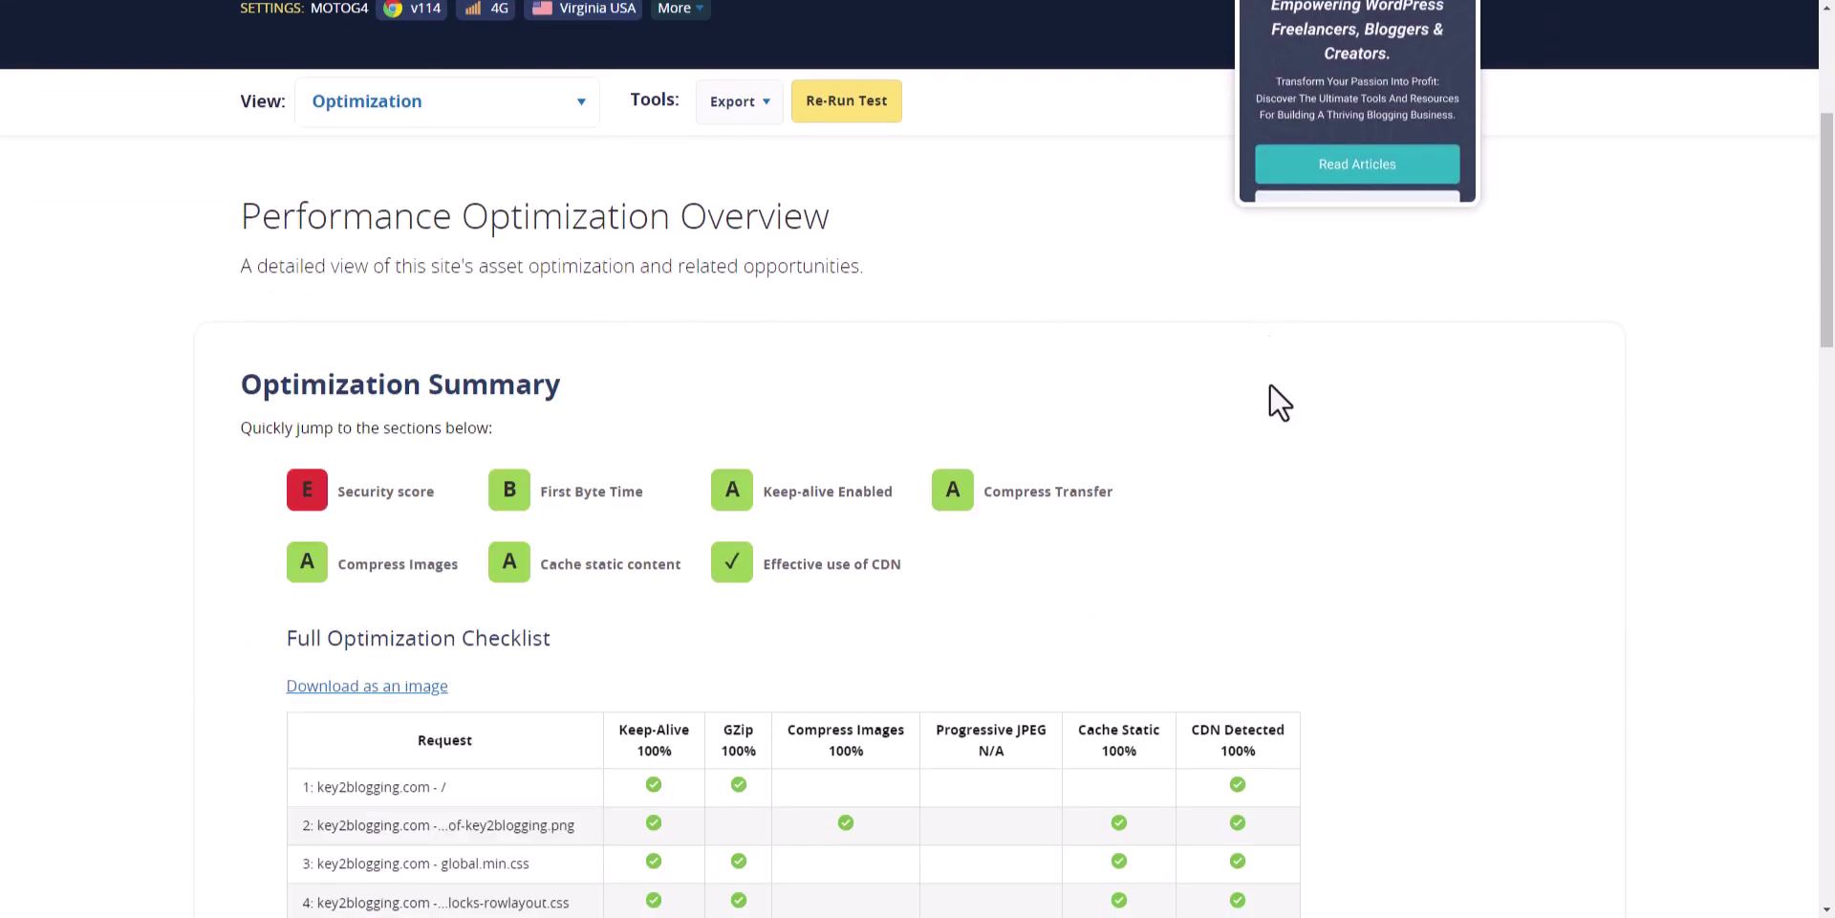
{"action": "scroll", "coordinate": [1328, 421], "scroll_direction": "down", "scroll_amount": 5}
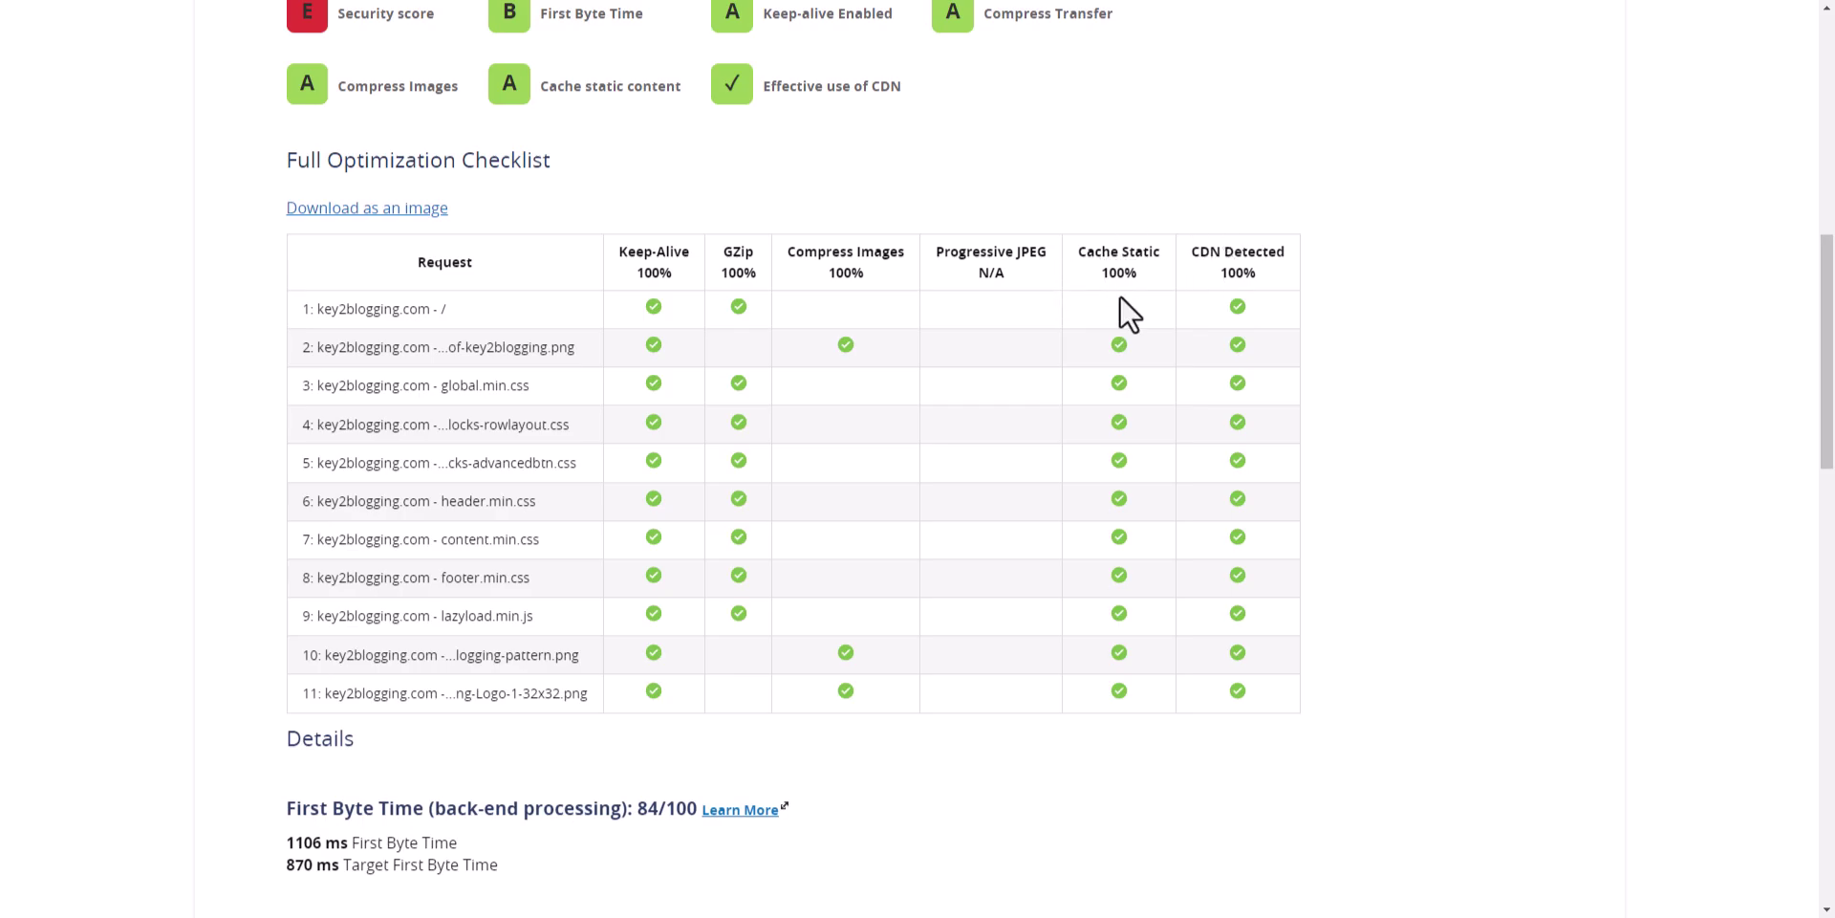
{"action": "scroll", "coordinate": [1122, 432], "scroll_direction": "down", "scroll_amount": 8}
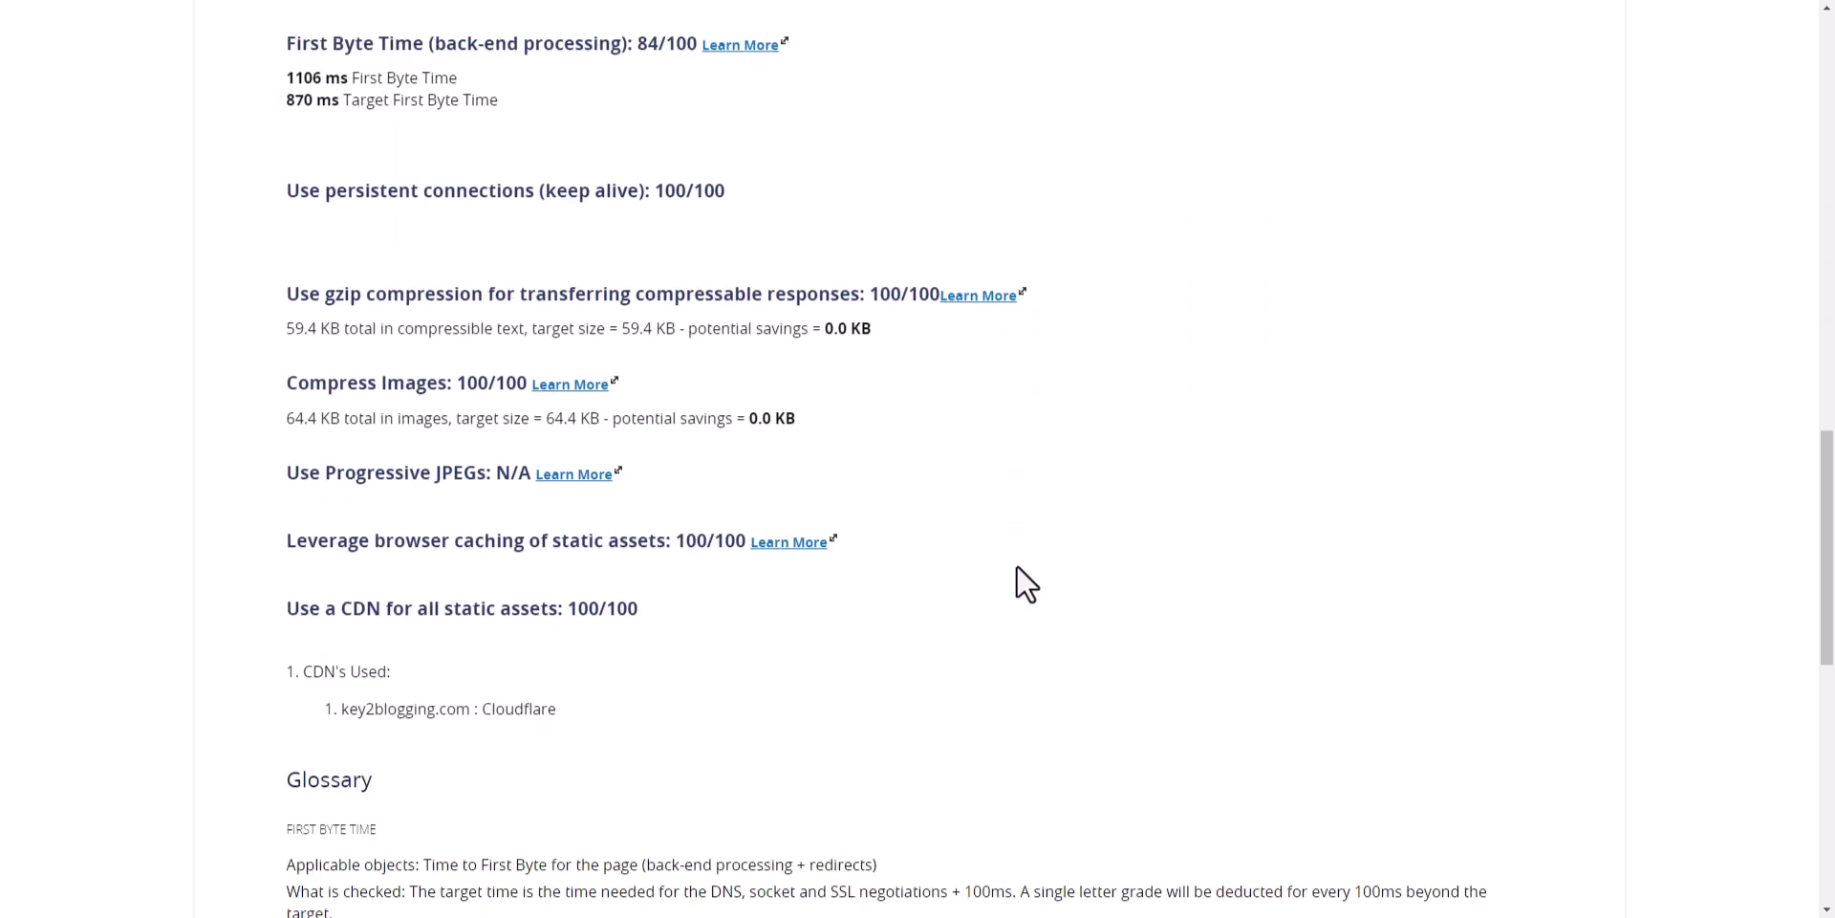
Change the result view to Content and review the MIME type breakdown and the connection view.
{"action": "scroll", "coordinate": [447, 237], "scroll_direction": "up", "scroll_amount": 14}
{"action": "left_click", "coordinate": [447, 178]}
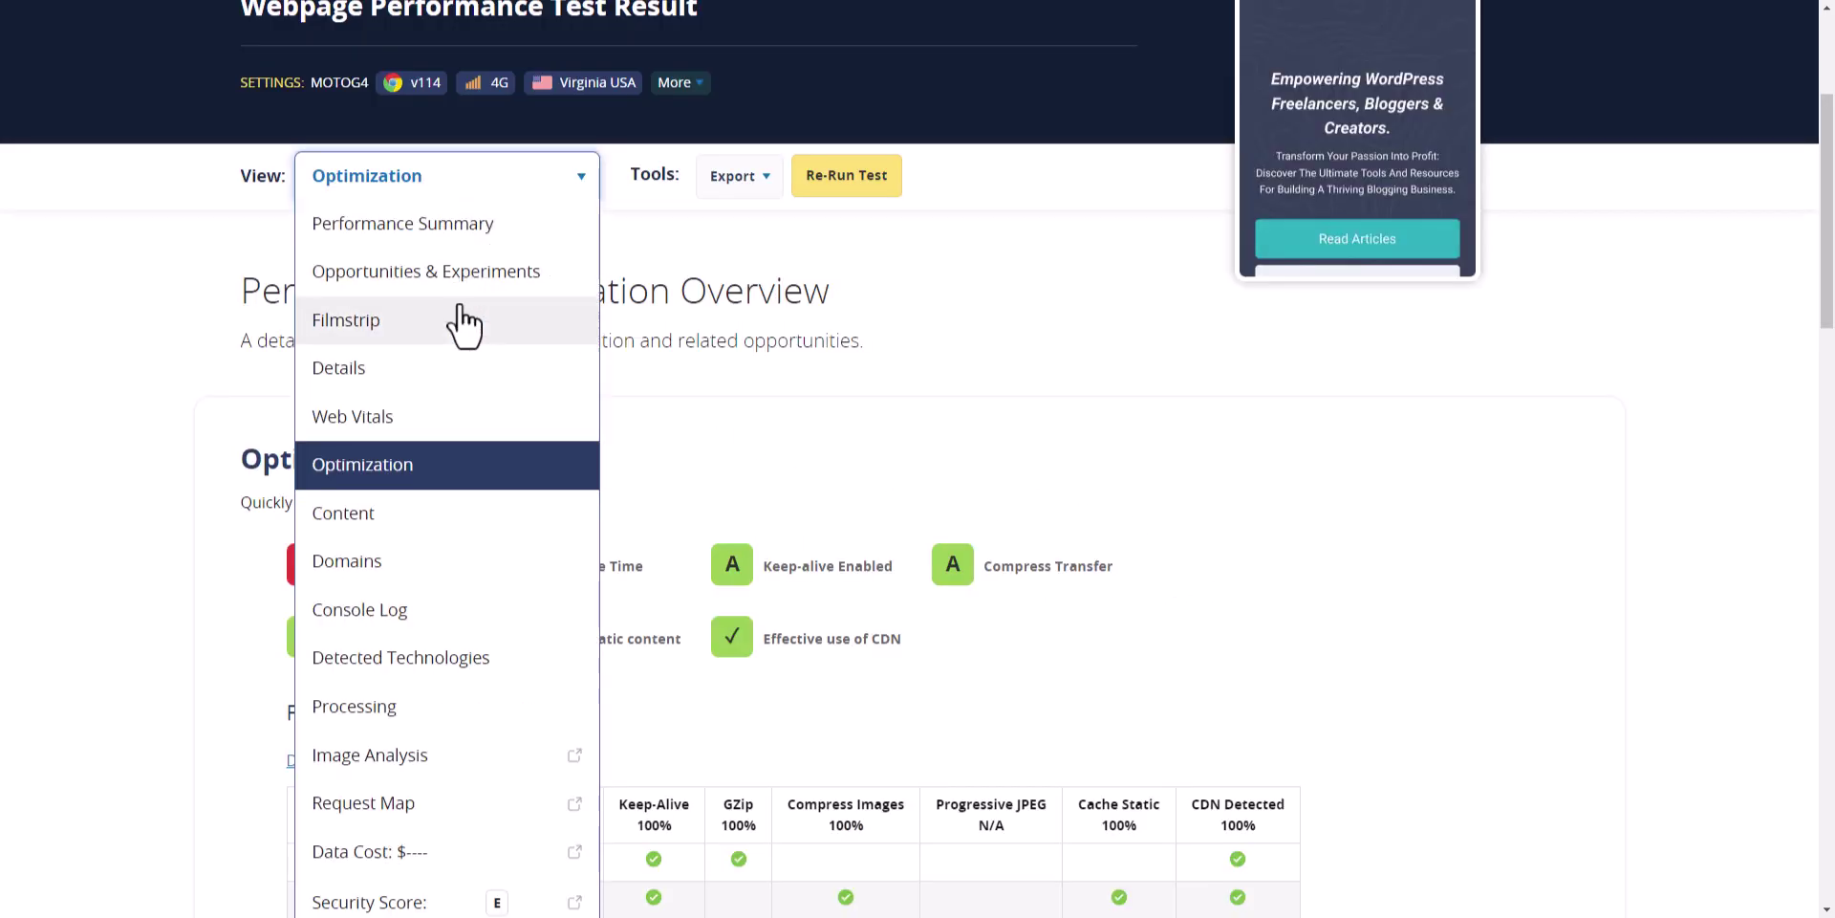
{"action": "scroll", "coordinate": [430, 586], "scroll_direction": "down", "scroll_amount": 1}
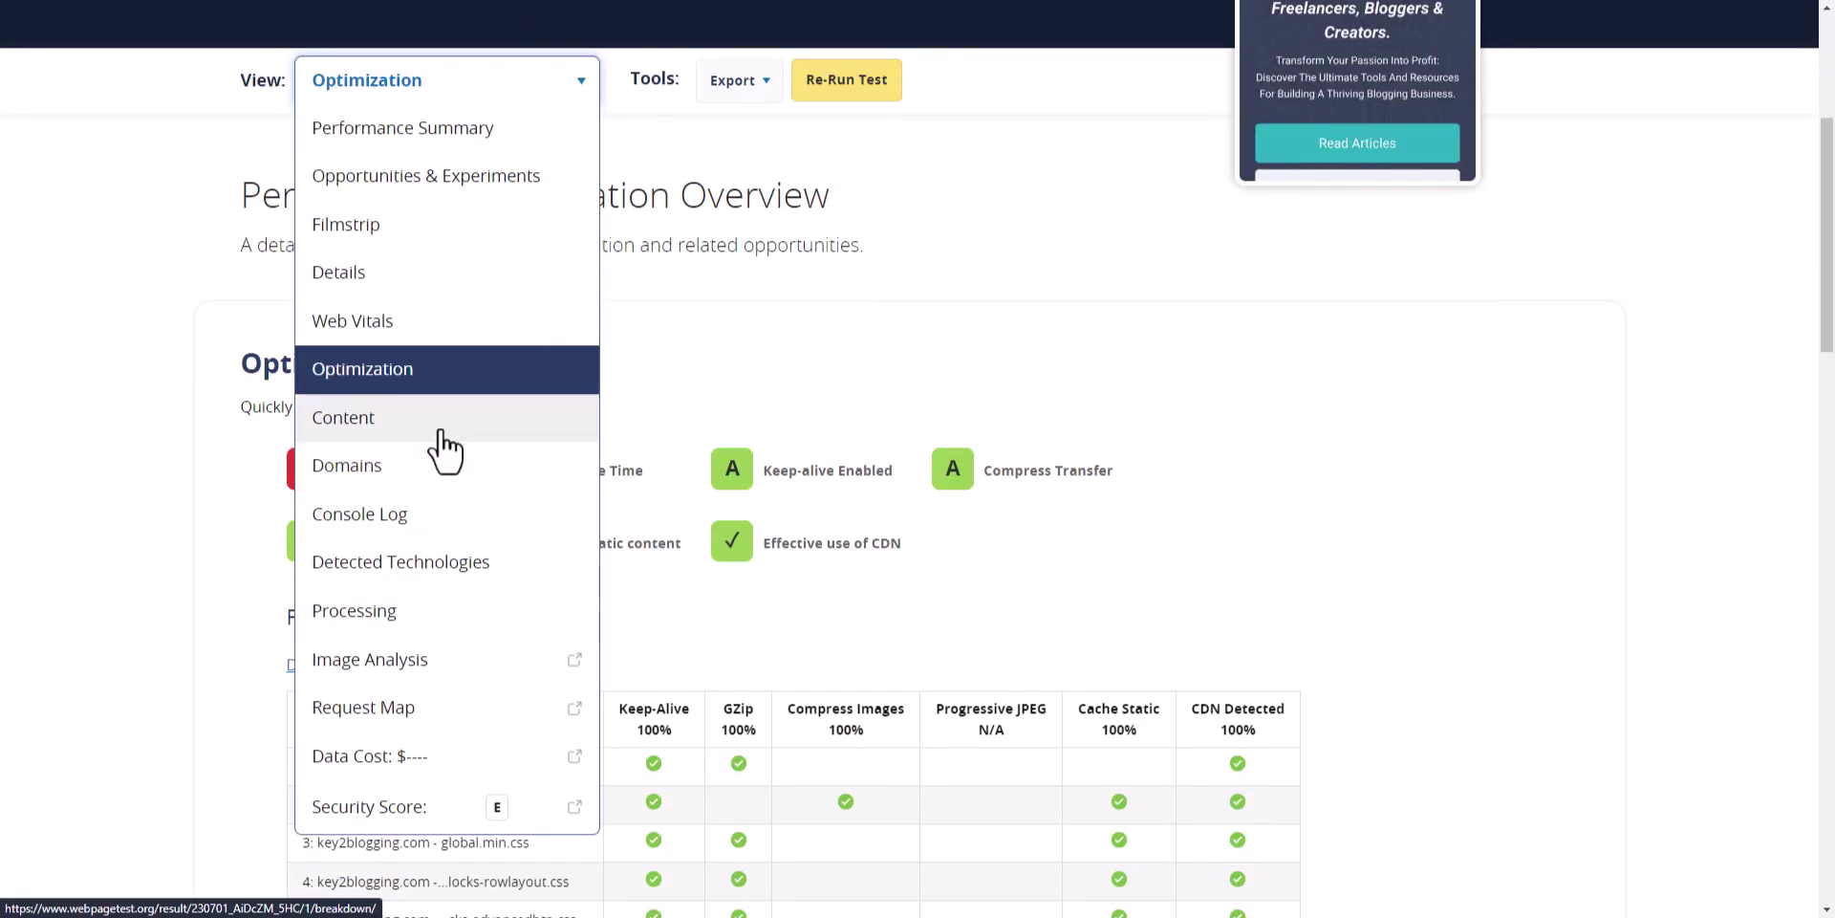
{"action": "left_click", "coordinate": [443, 435]}
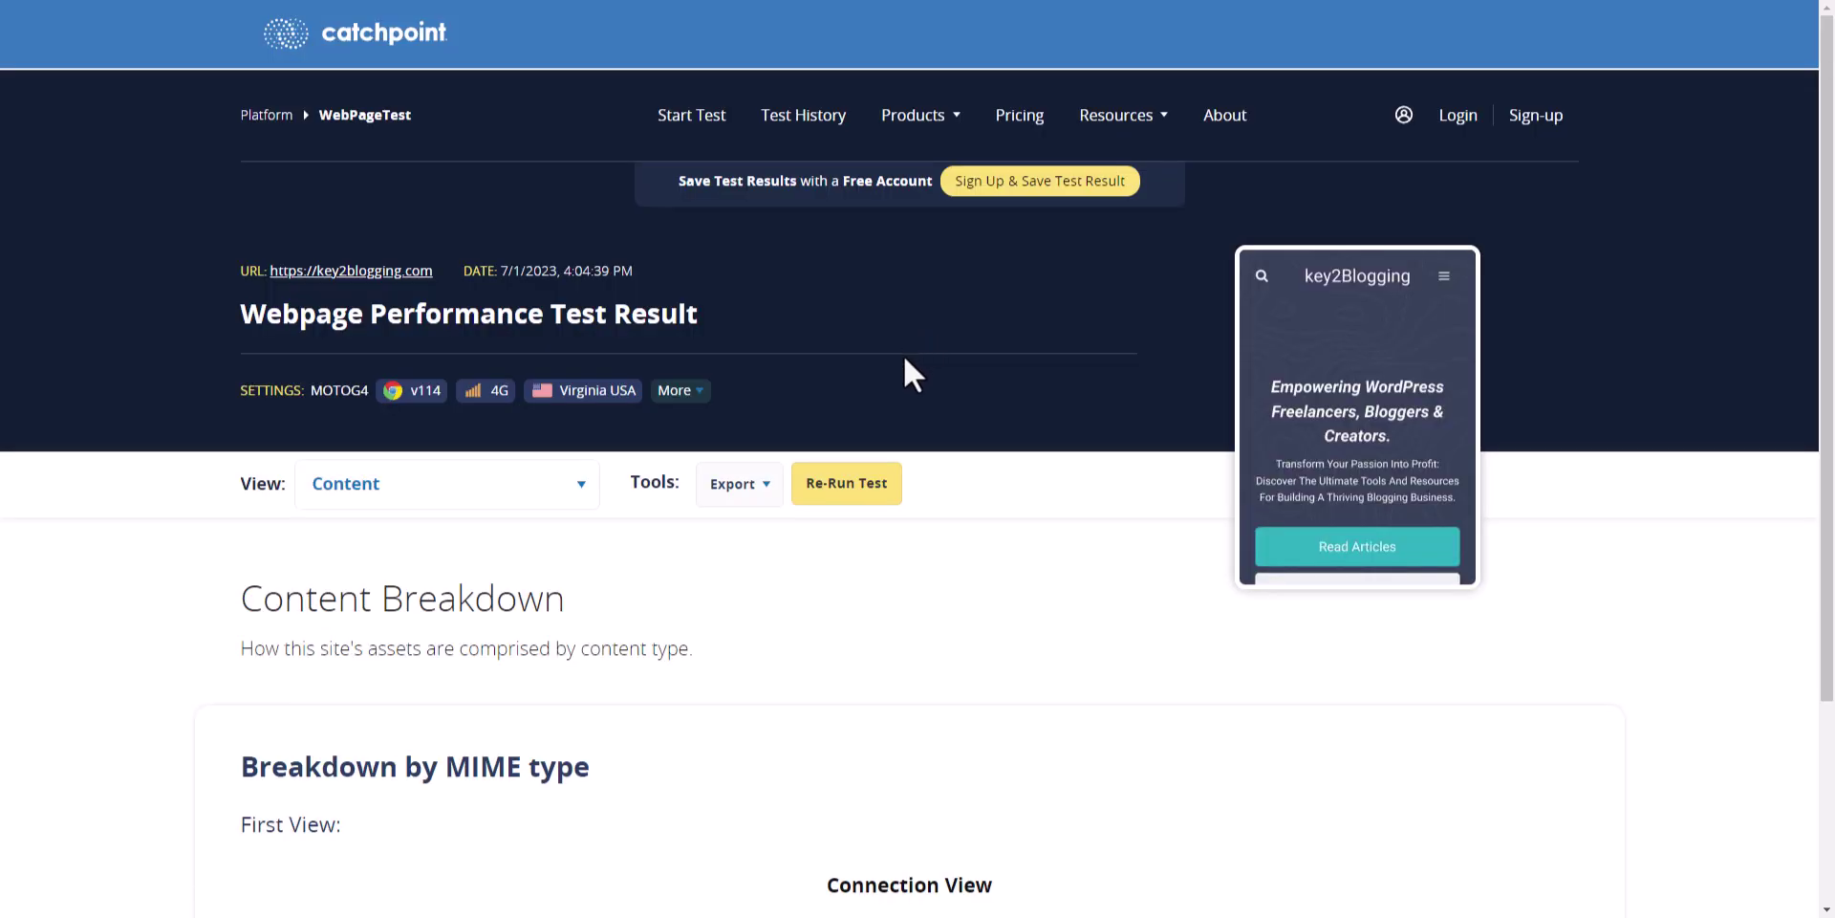
{"action": "scroll", "coordinate": [1012, 534], "scroll_direction": "down", "scroll_amount": 5}
{"action": "scroll", "coordinate": [737, 520], "scroll_direction": "down", "scroll_amount": 1}
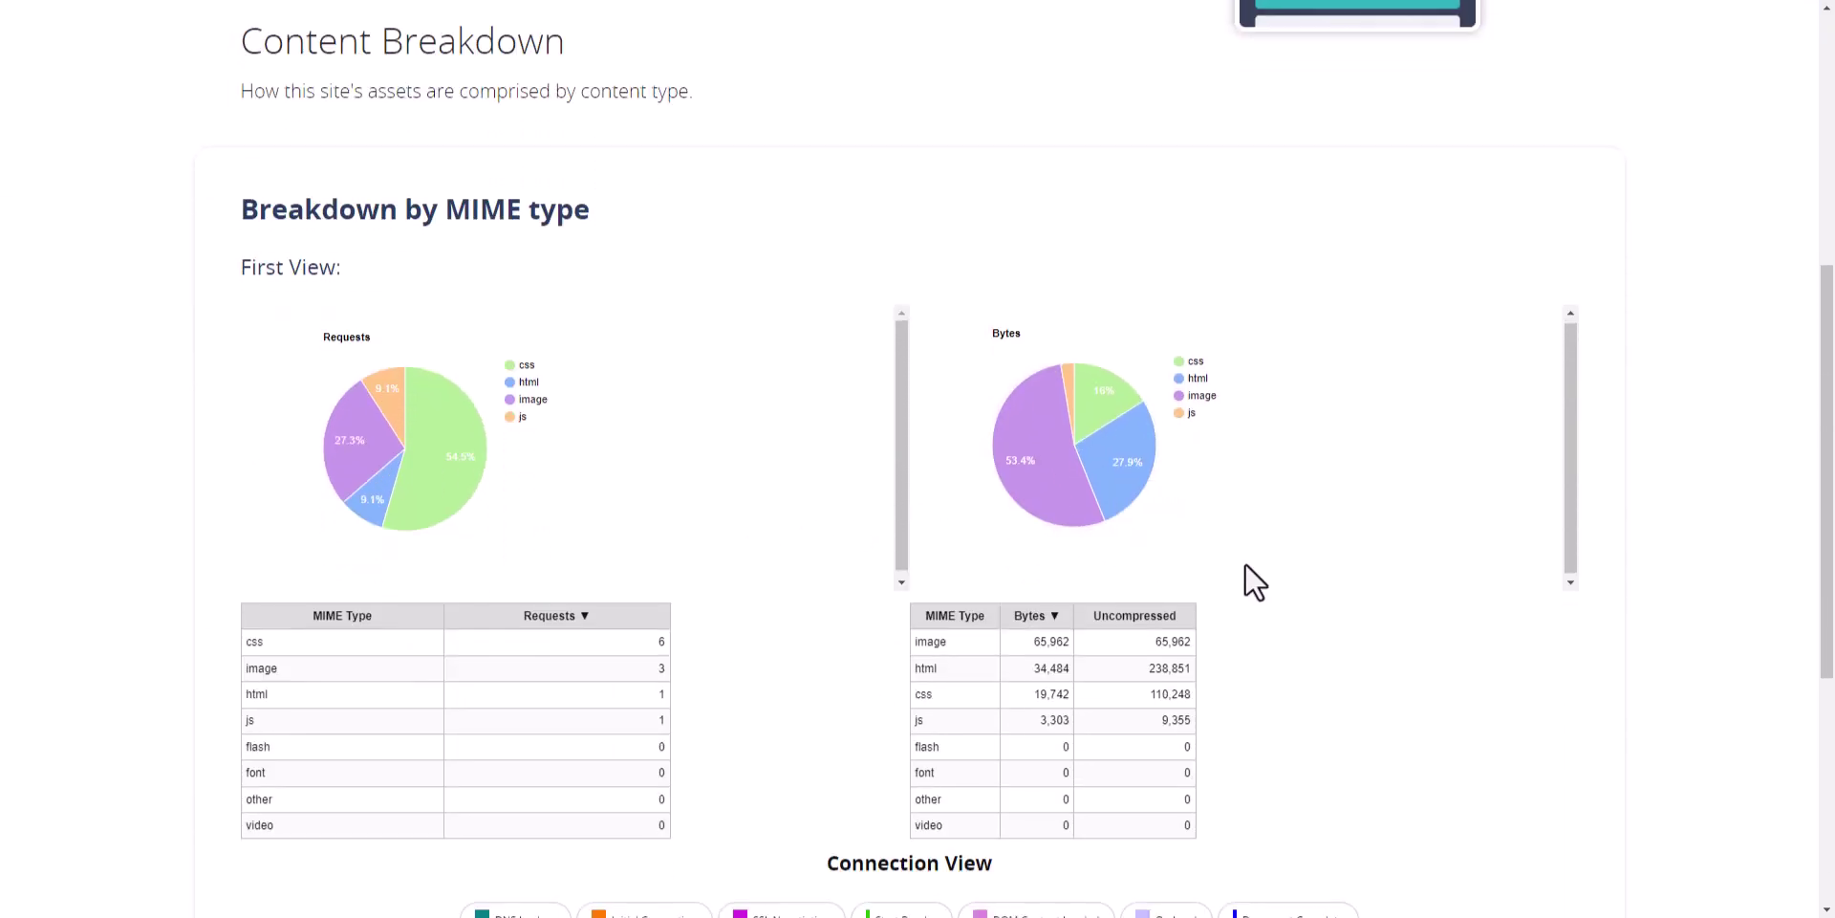
{"action": "scroll", "coordinate": [999, 468], "scroll_direction": "down", "scroll_amount": 2}
{"action": "scroll", "coordinate": [1223, 478], "scroll_direction": "down", "scroll_amount": 3}
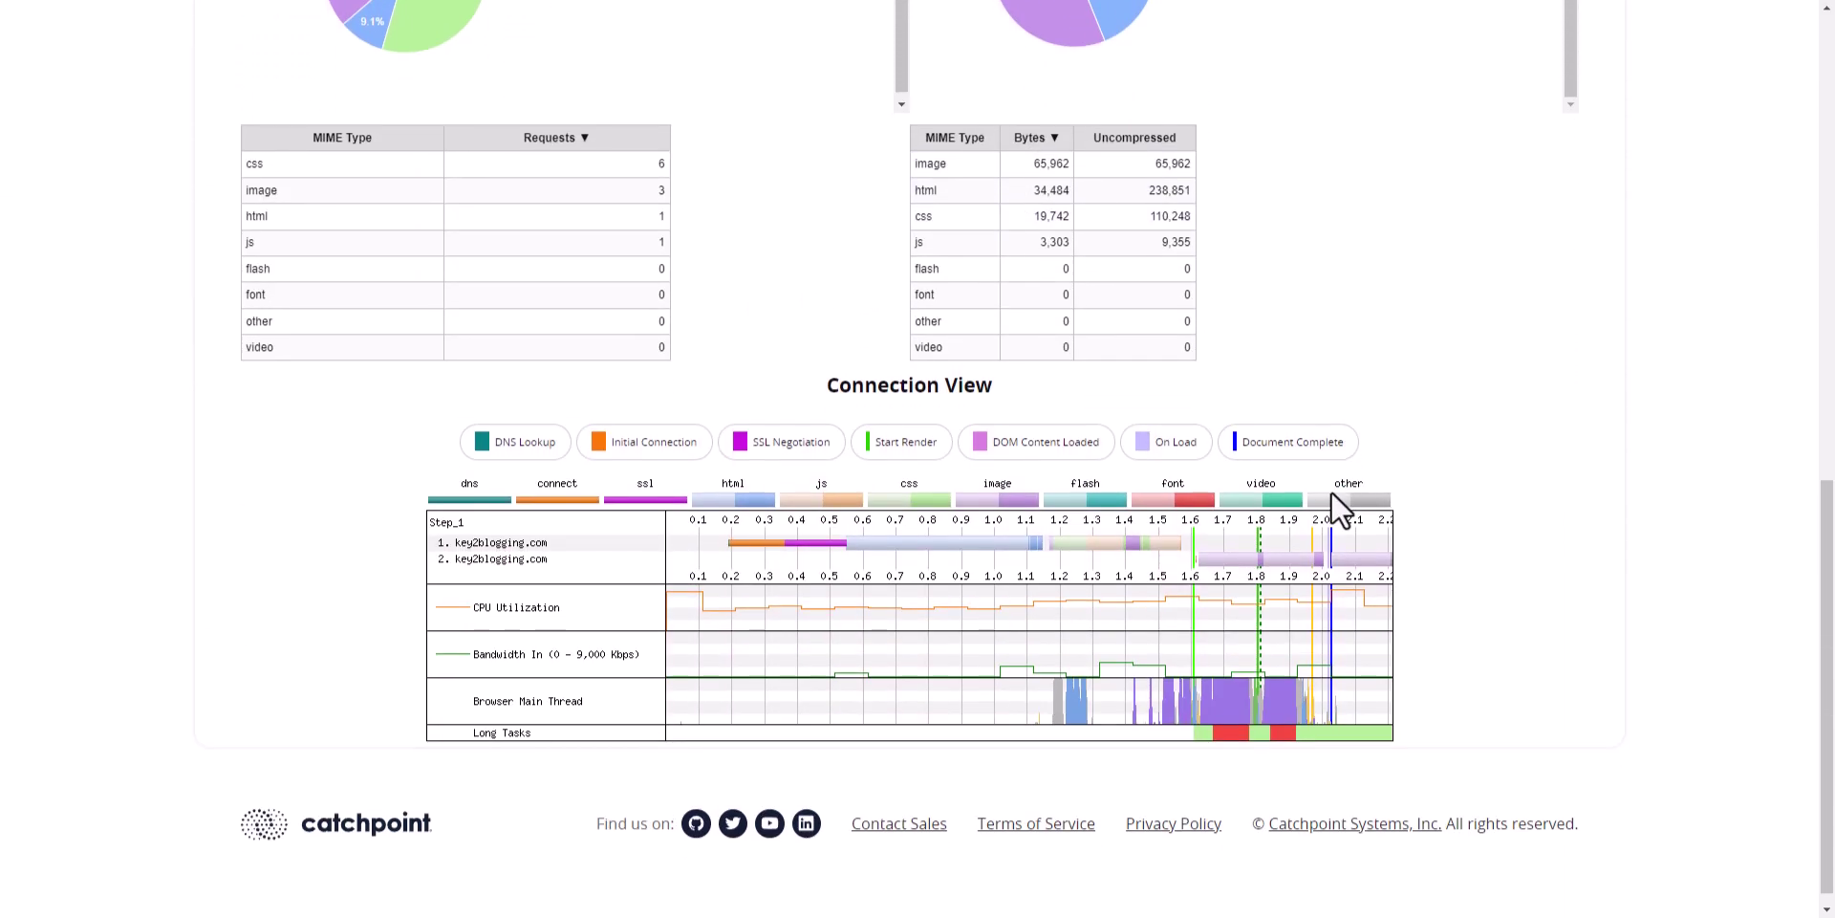
Look over the other available result views and return to the Performance Summary.
{"action": "scroll", "coordinate": [1549, 555], "scroll_direction": "up", "scroll_amount": 6}
{"action": "scroll", "coordinate": [1529, 549], "scroll_direction": "up", "scroll_amount": 5}
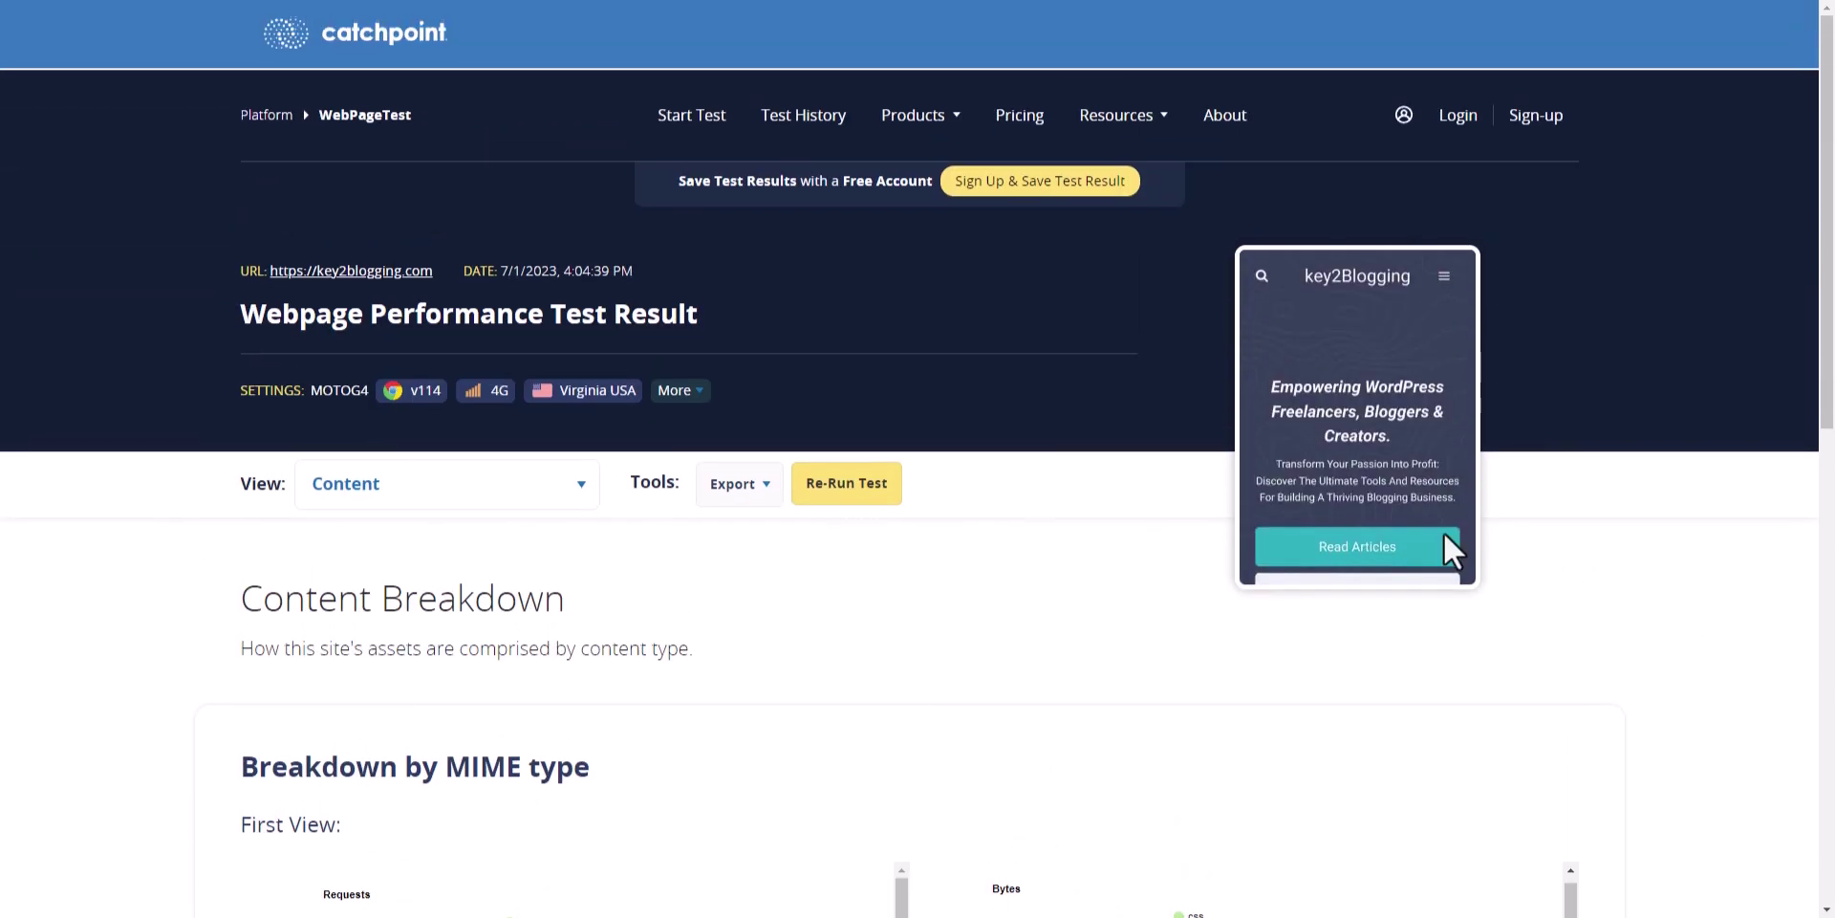
{"action": "left_click", "coordinate": [540, 481]}
{"action": "scroll", "coordinate": [473, 736], "scroll_direction": "down", "scroll_amount": 3}
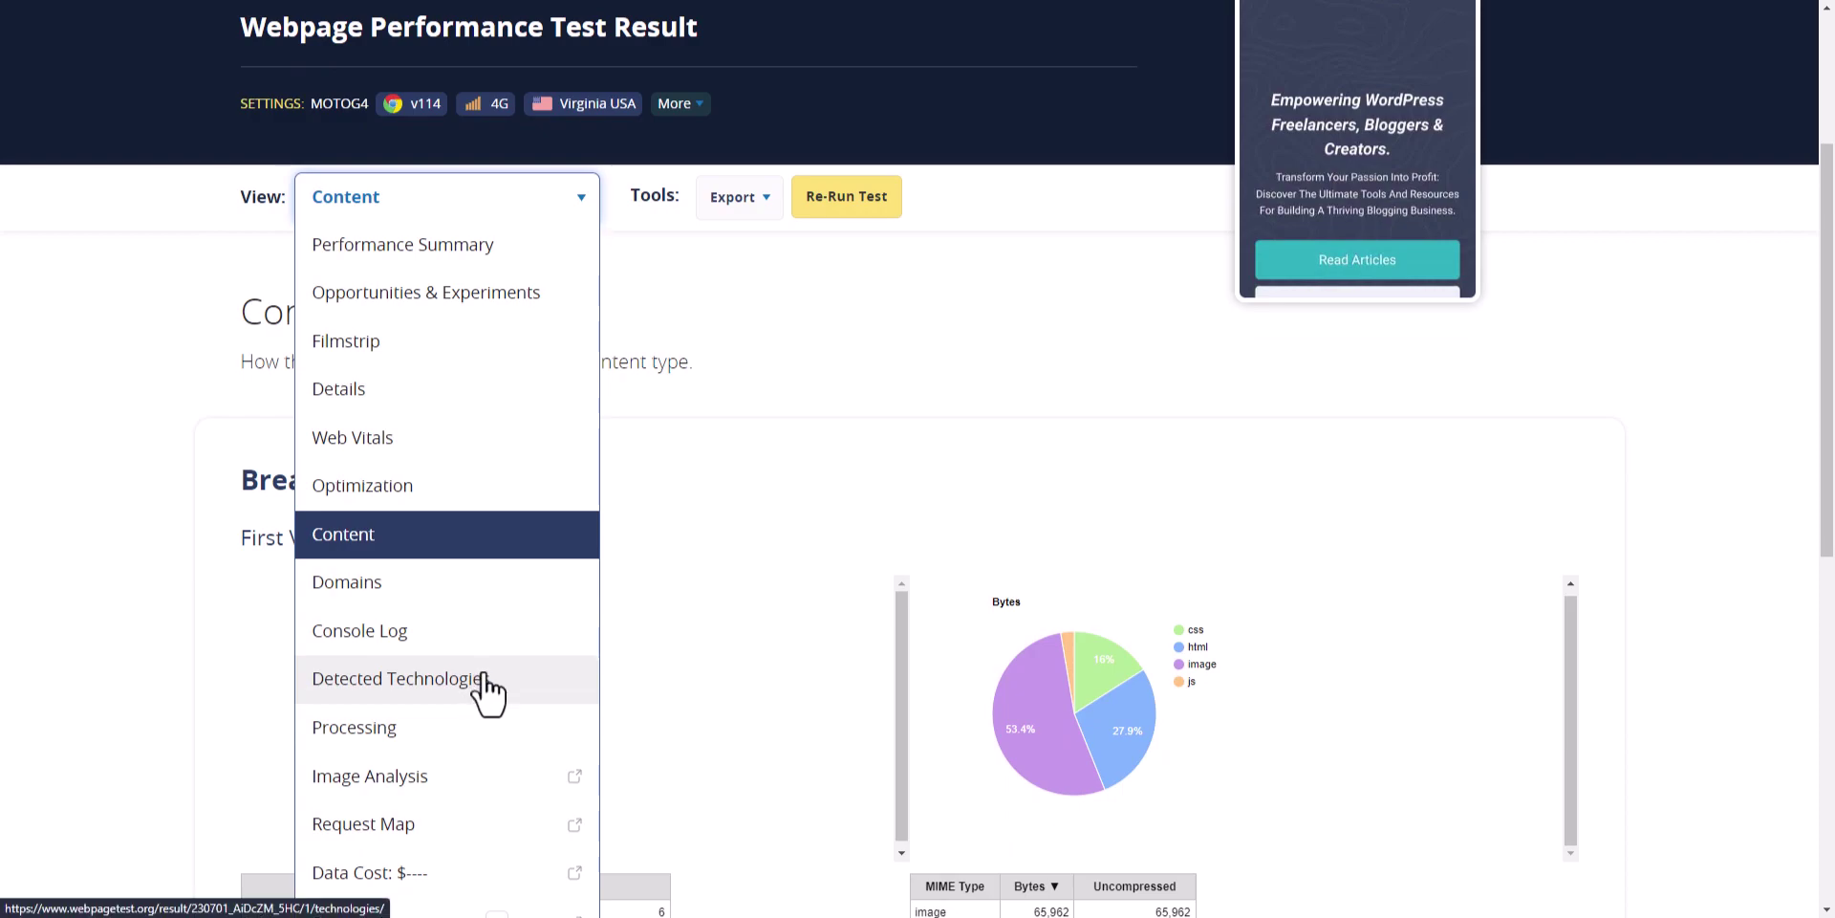
{"action": "scroll", "coordinate": [487, 688], "scroll_direction": "down", "scroll_amount": 2}
{"action": "scroll", "coordinate": [516, 621], "scroll_direction": "up", "scroll_amount": 3}
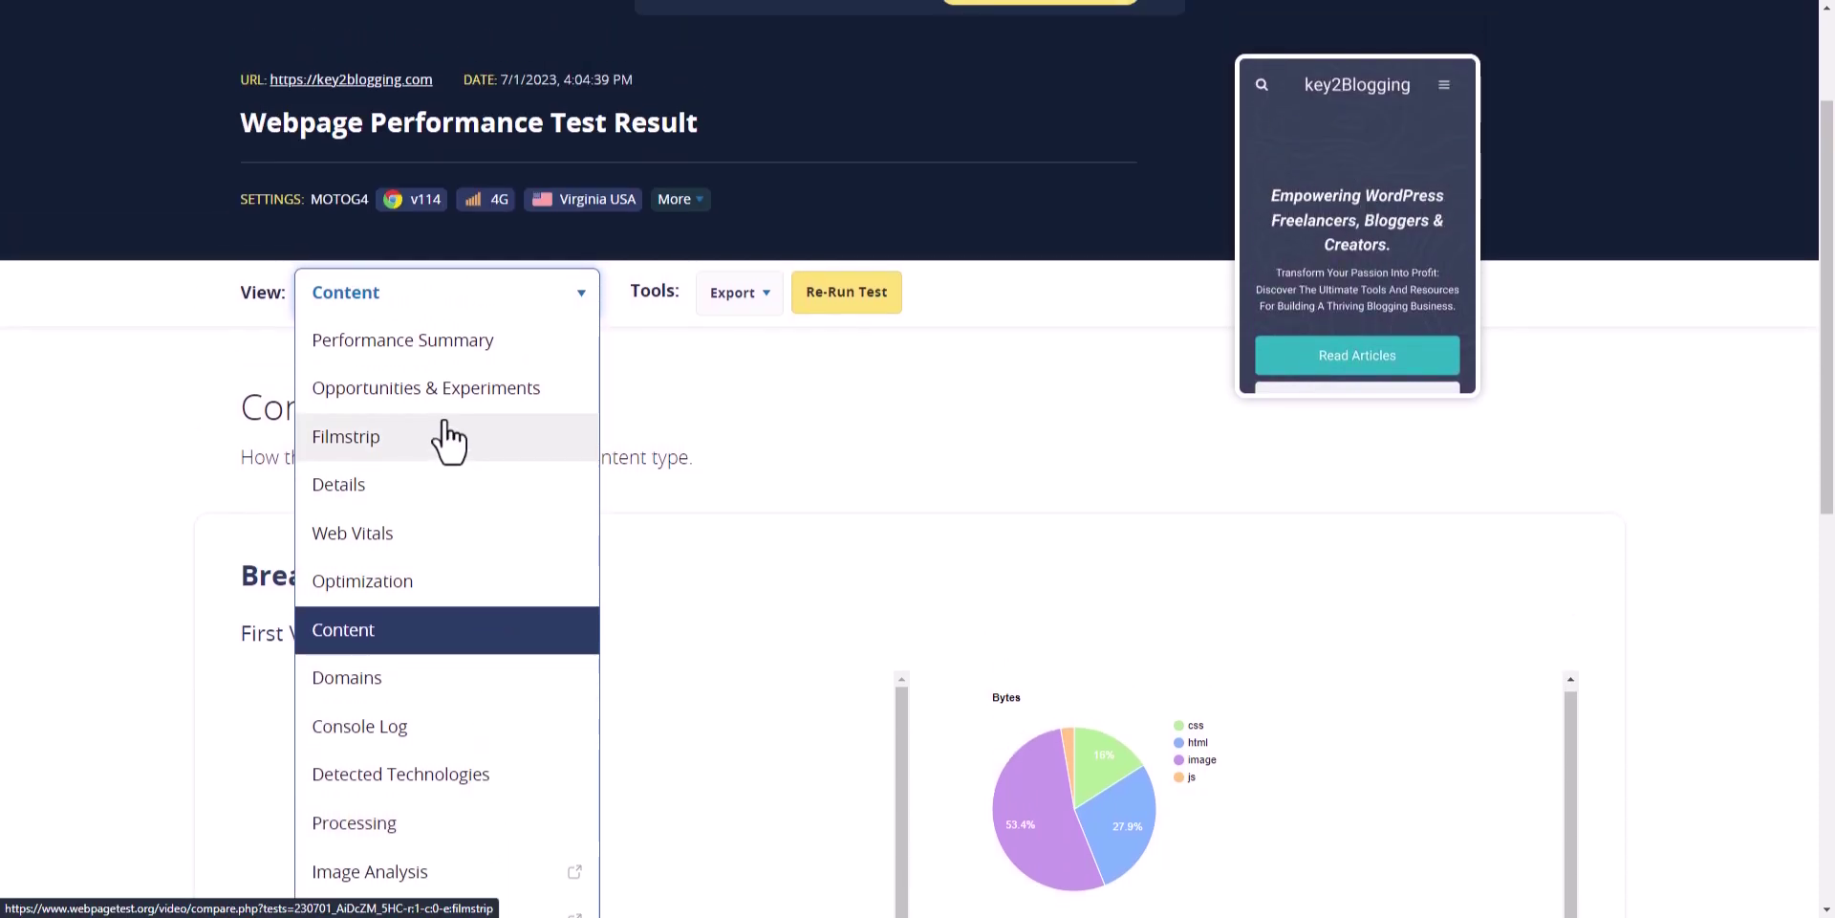
{"action": "left_click", "coordinate": [459, 348]}
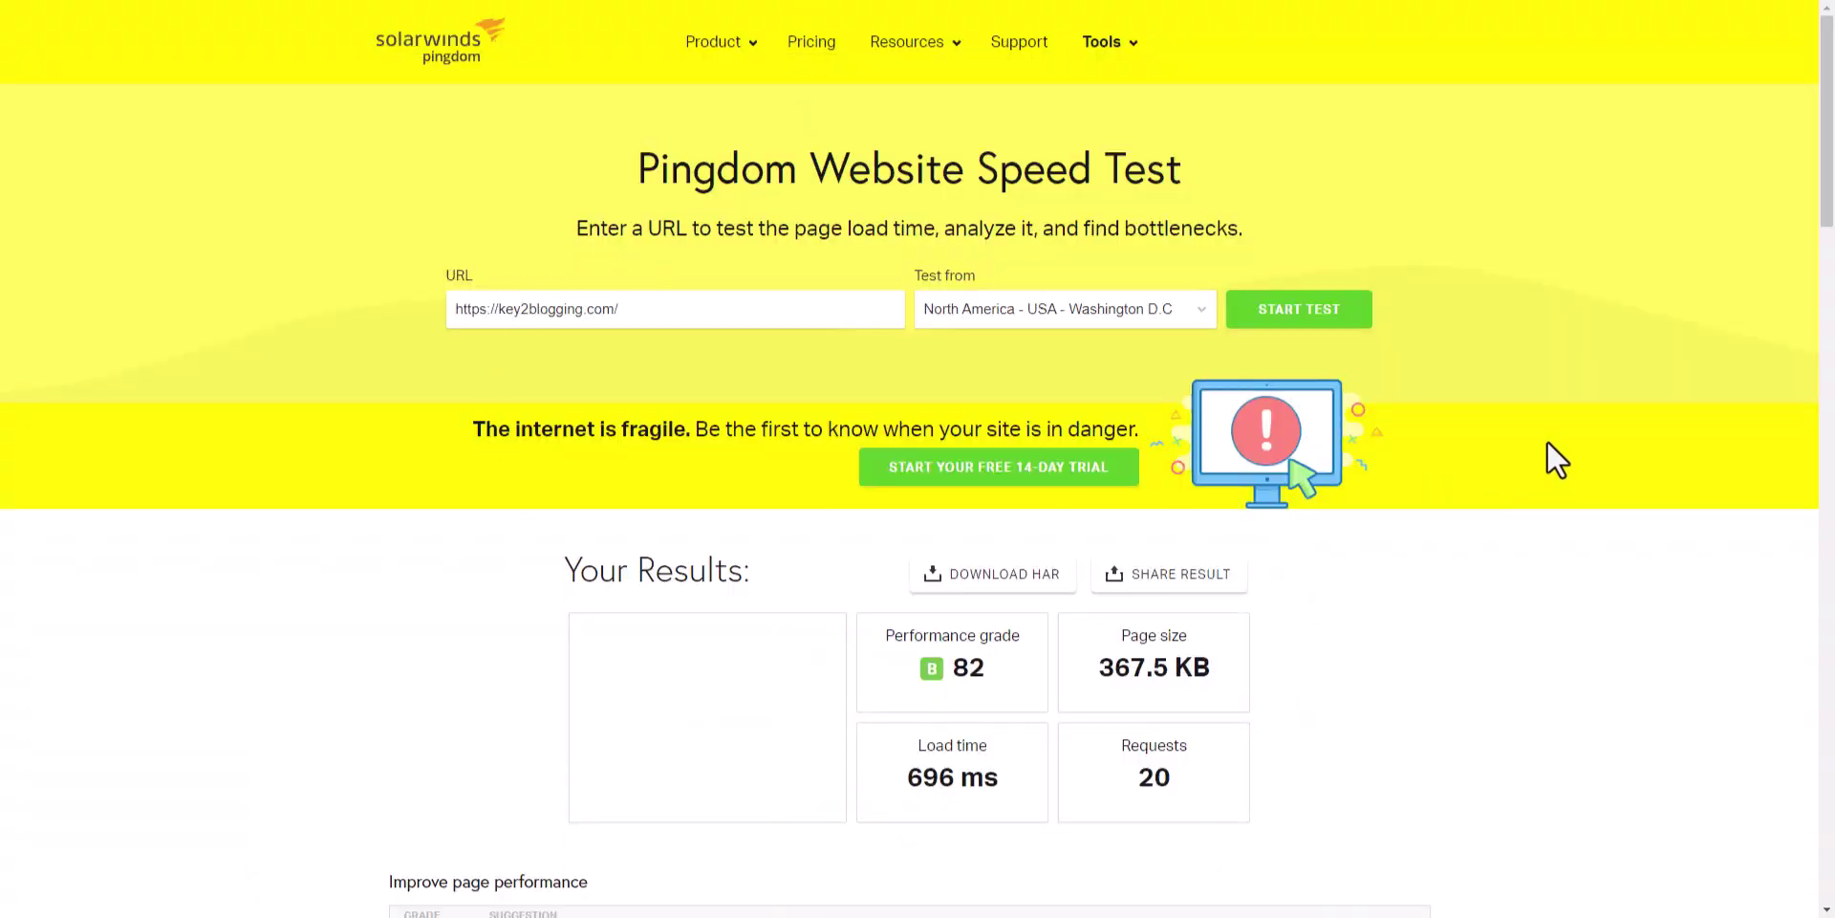
Review the Pingdom result summary and read the Compress components with gzip and Add Expires headers suggestions, collapsing each after reading.
{"action": "scroll", "coordinate": [1537, 454], "scroll_direction": "down", "scroll_amount": 2}
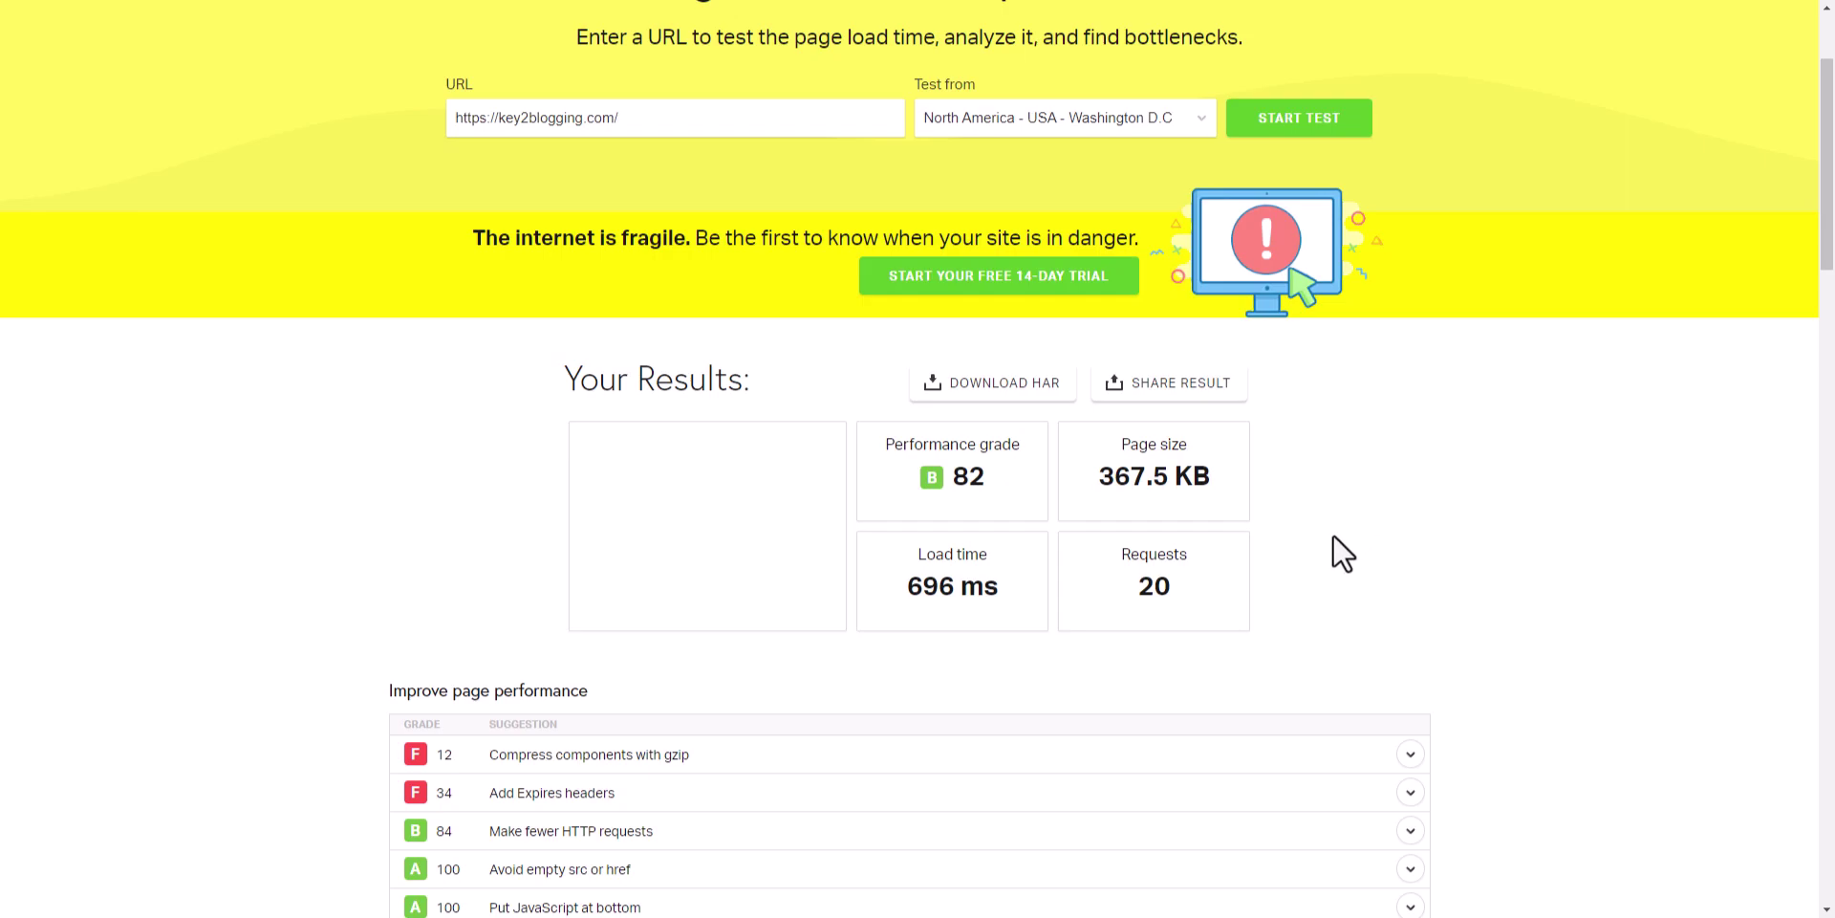
{"action": "scroll", "coordinate": [1243, 521], "scroll_direction": "down", "scroll_amount": 2}
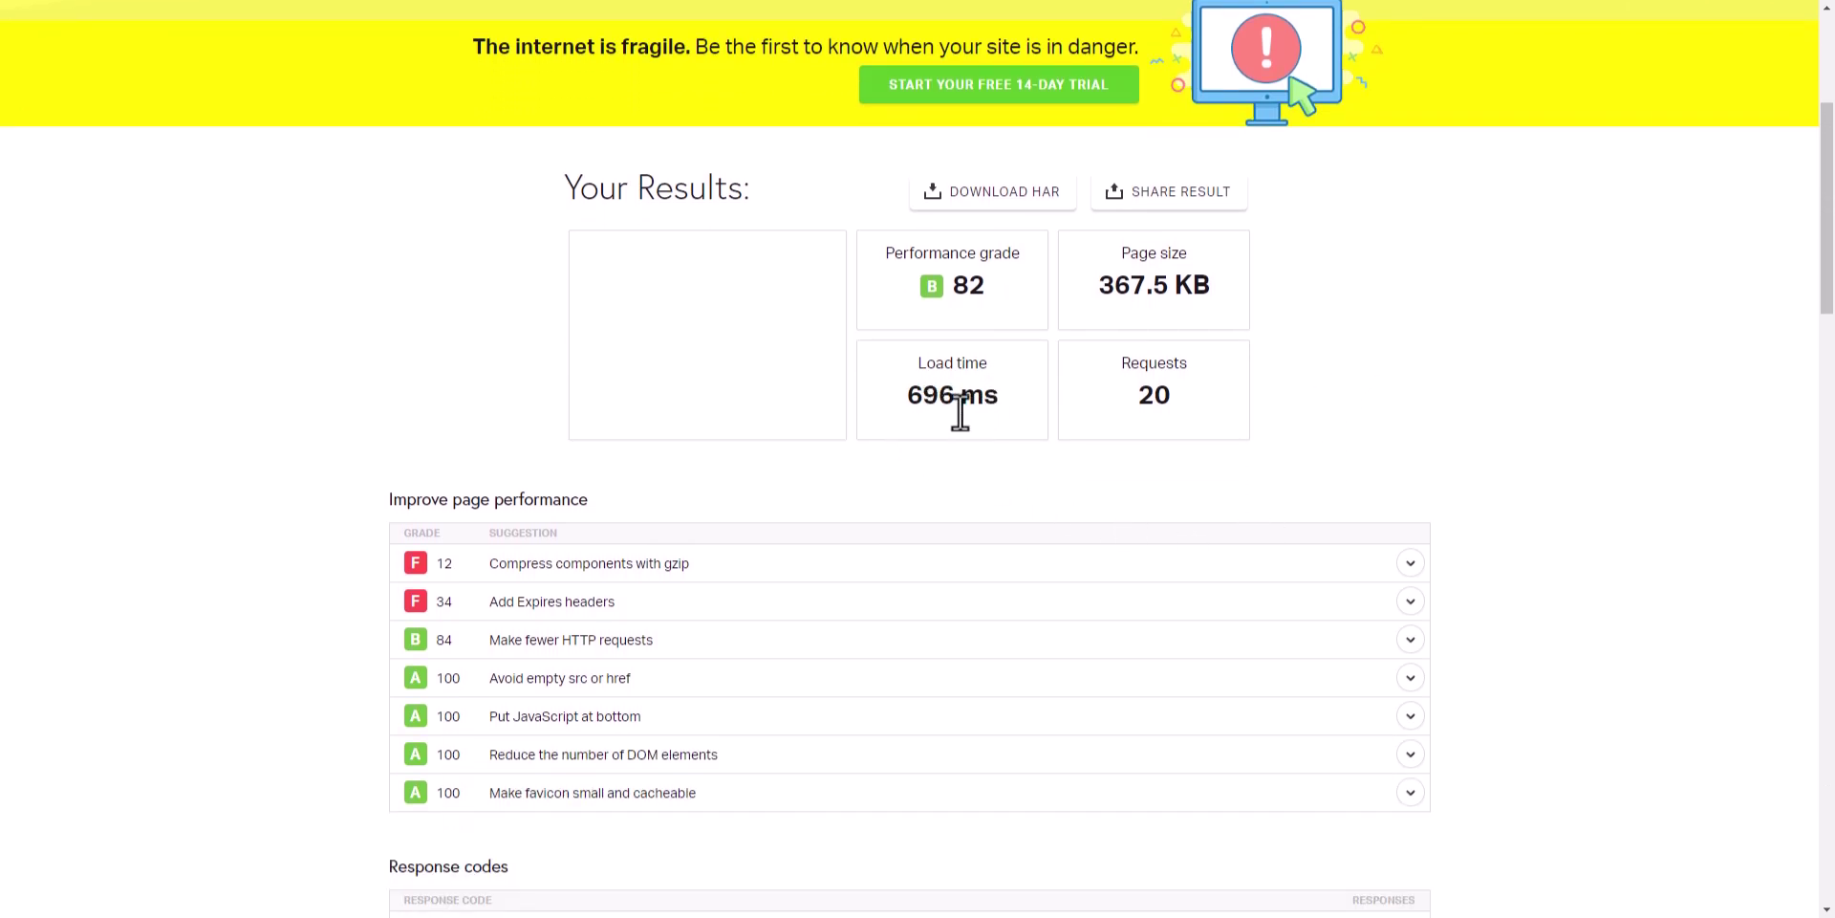
{"action": "scroll", "coordinate": [1243, 430], "scroll_direction": "down", "scroll_amount": 2}
{"action": "left_click", "coordinate": [1424, 373]}
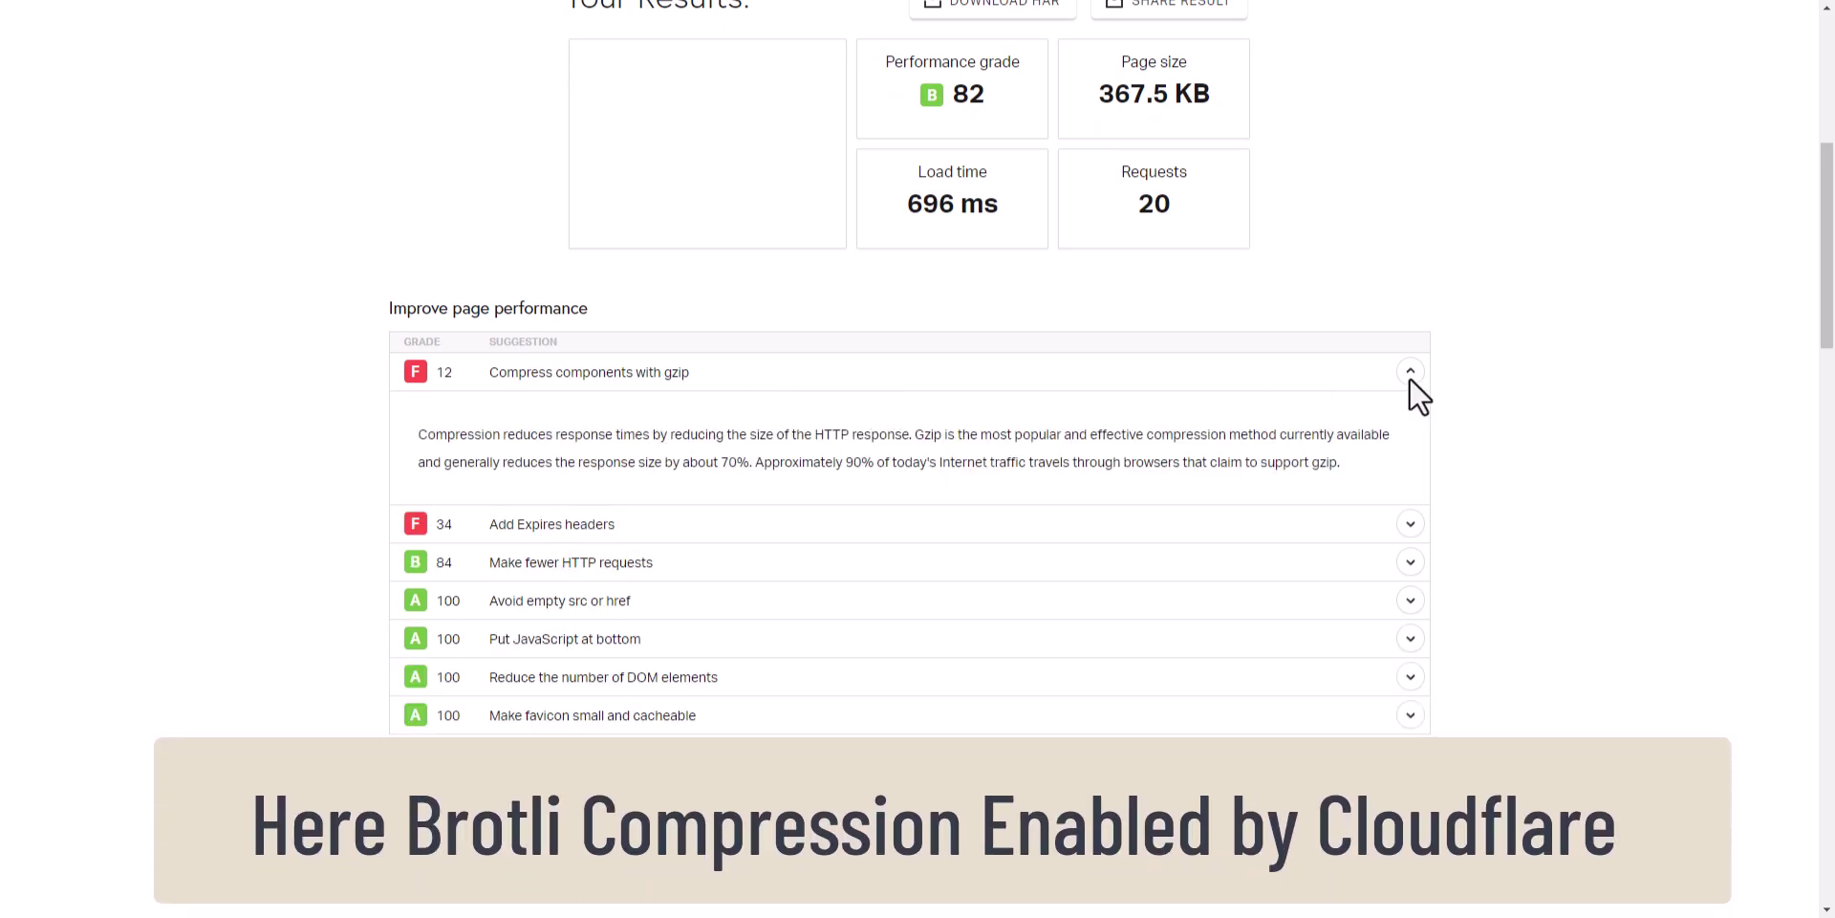
{"action": "left_click", "coordinate": [1411, 380]}
{"action": "left_click", "coordinate": [1408, 405]}
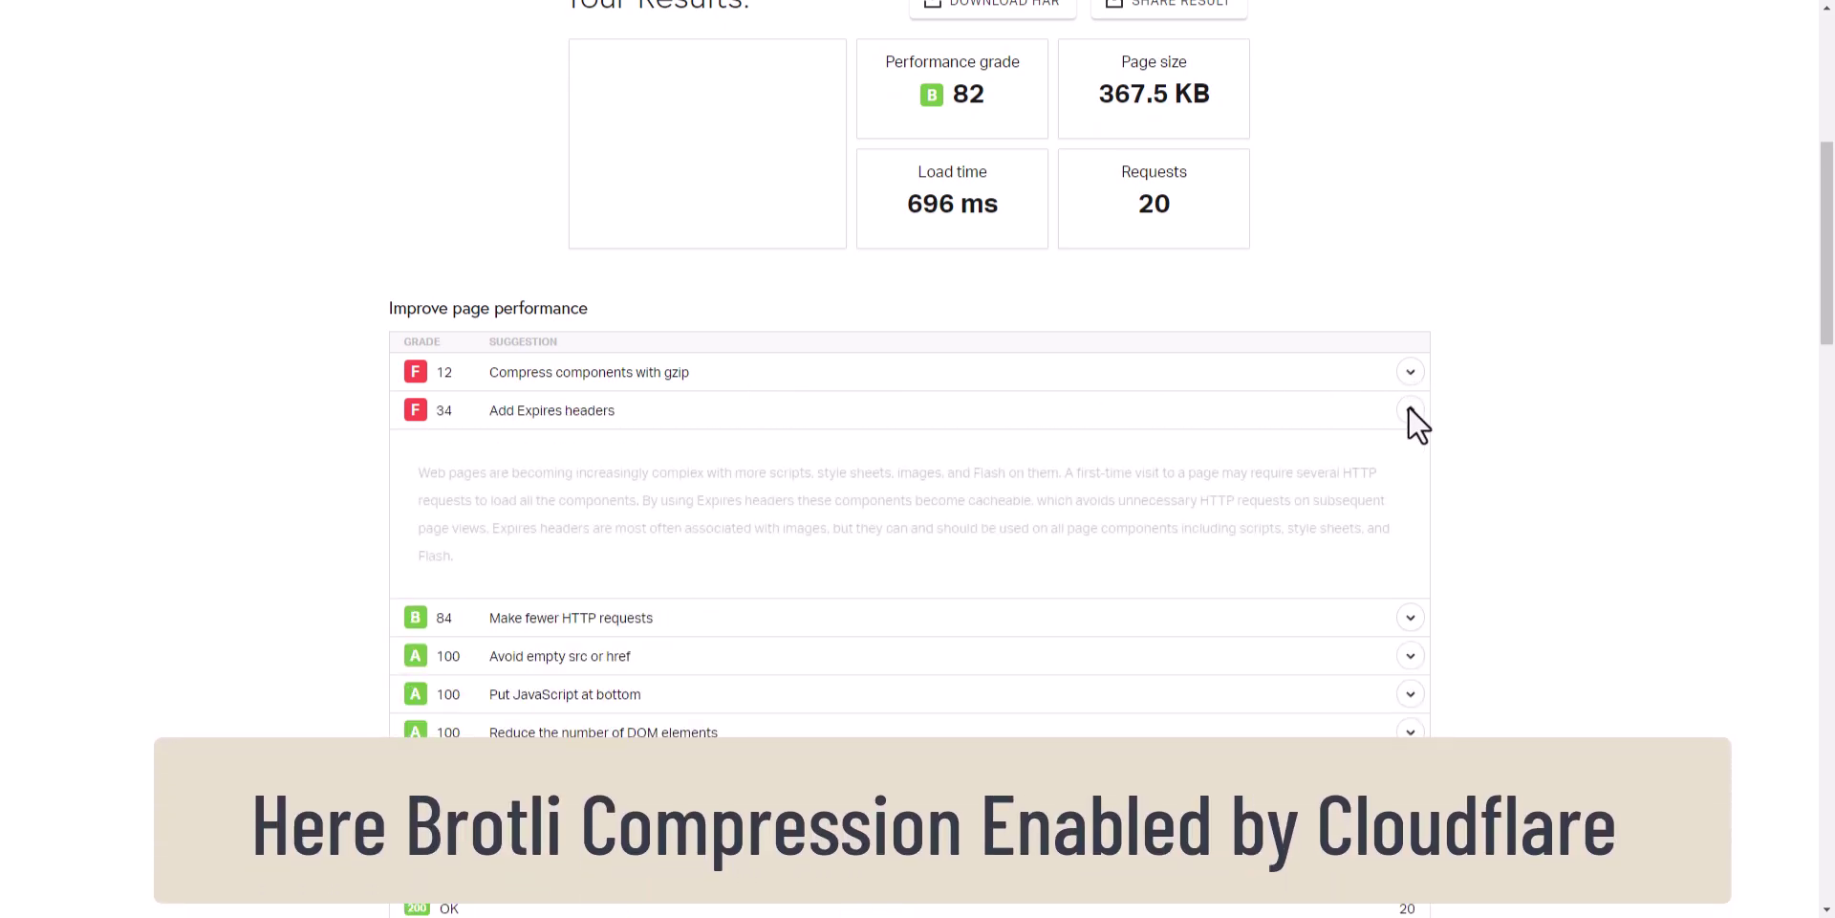
{"action": "left_click", "coordinate": [1410, 413]}
Examine Pingdom's response codes, content size, domain and file request sections, and return to the overall results.
{"action": "scroll", "coordinate": [1524, 475], "scroll_direction": "down", "scroll_amount": 5}
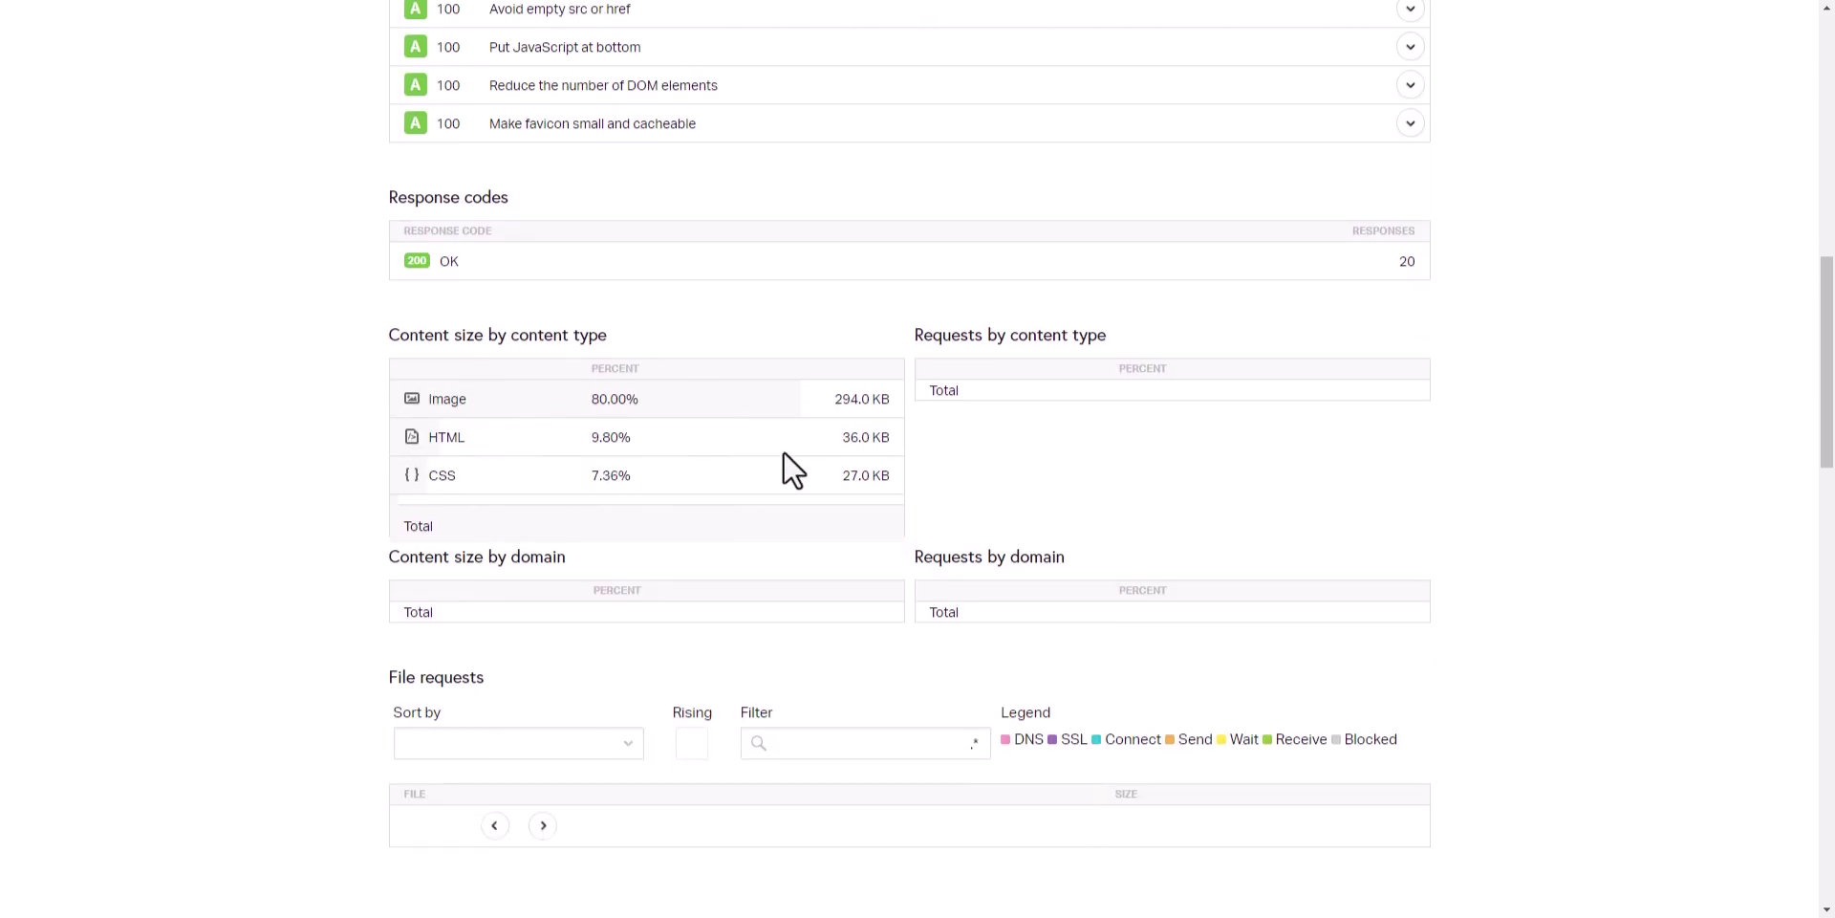
{"action": "scroll", "coordinate": [798, 488], "scroll_direction": "down", "scroll_amount": 6}
{"action": "scroll", "coordinate": [845, 505], "scroll_direction": "up", "scroll_amount": 14}
{"action": "scroll", "coordinate": [843, 504], "scroll_direction": "up", "scroll_amount": 2}
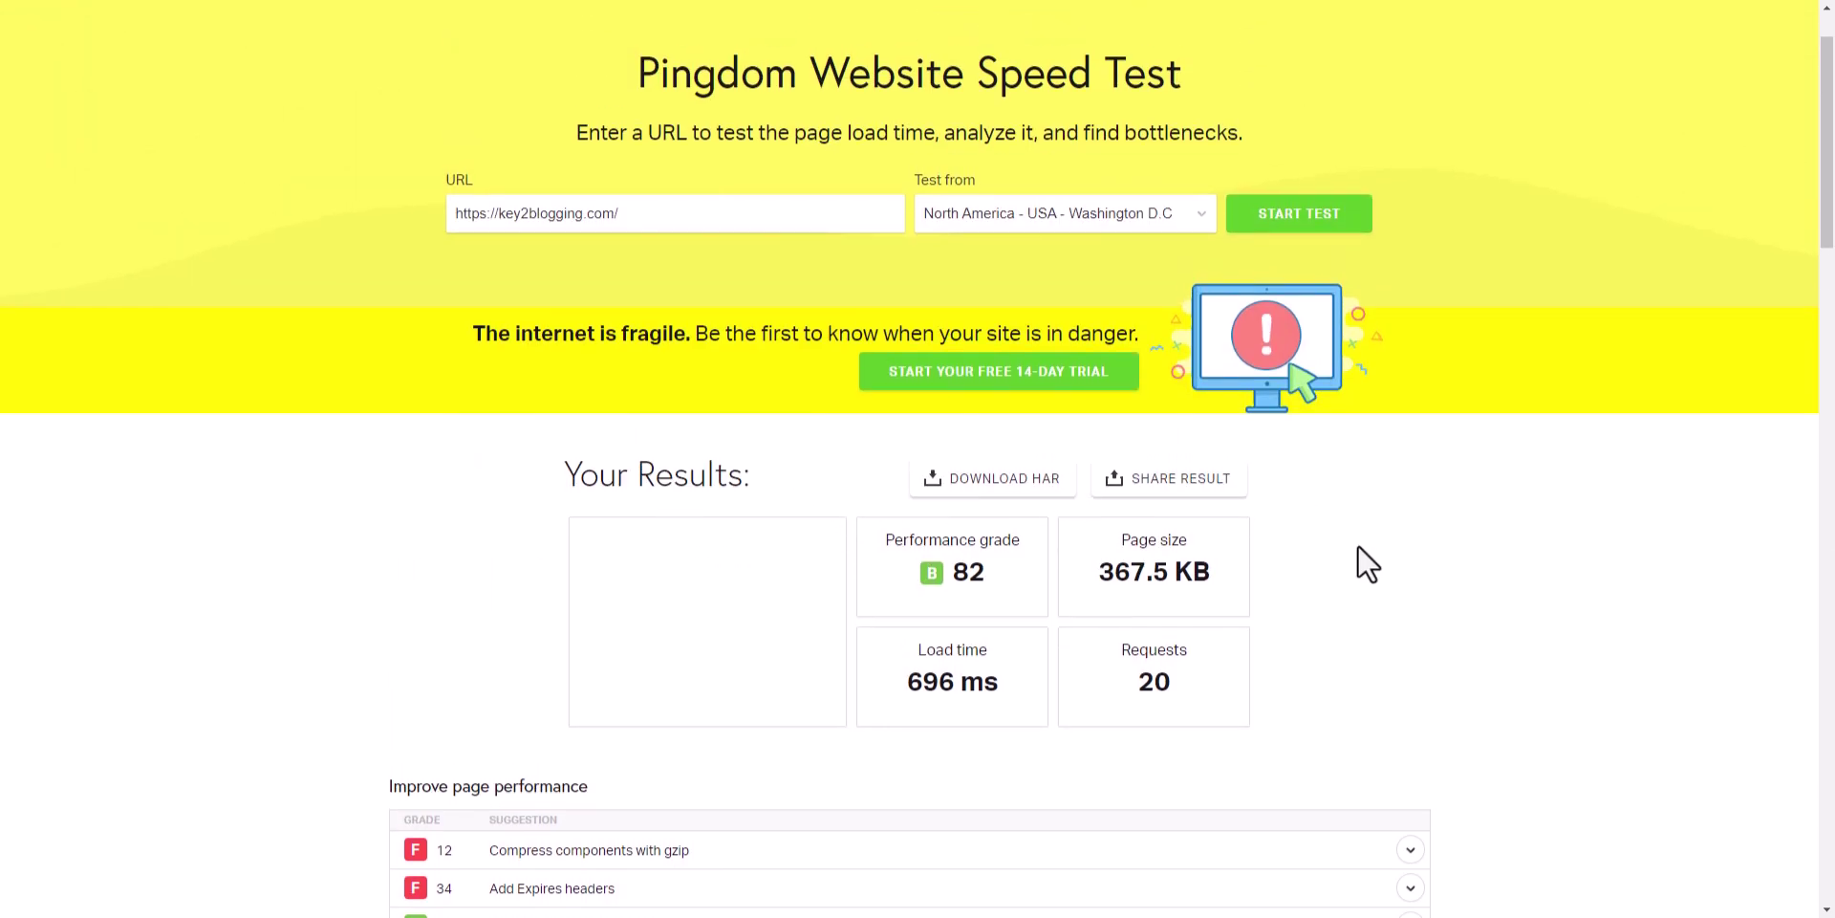
{"action": "scroll", "coordinate": [1366, 564], "scroll_direction": "down", "scroll_amount": 4}
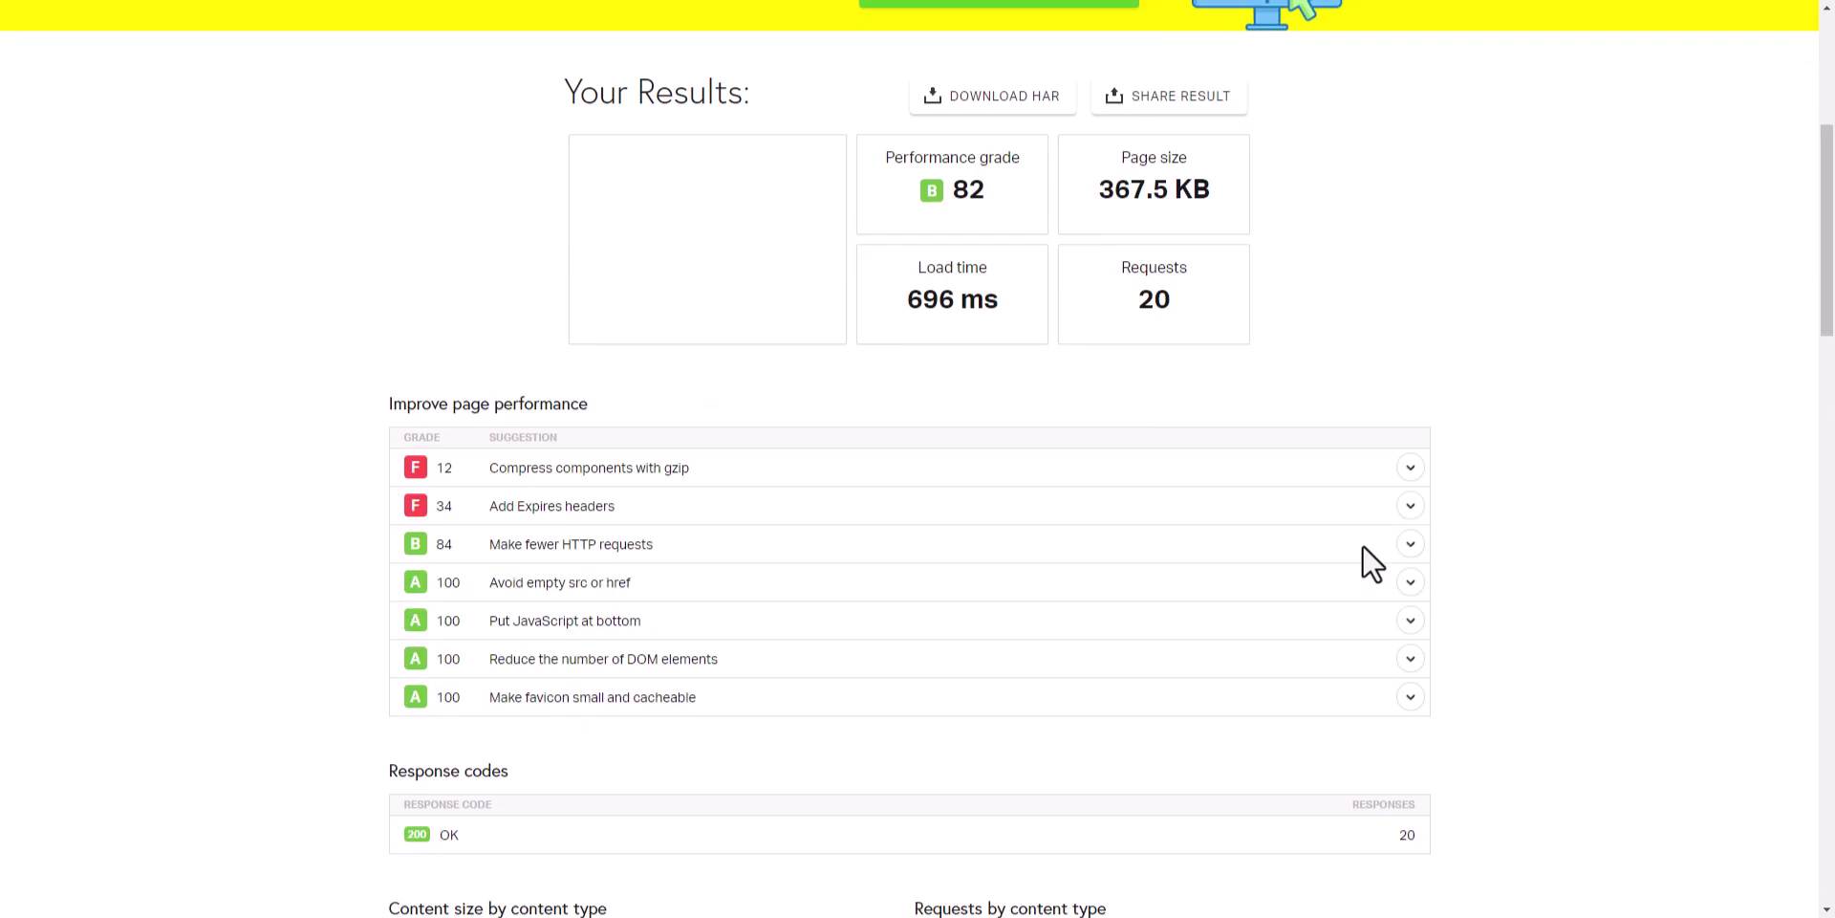
{"action": "scroll", "coordinate": [1363, 547], "scroll_direction": "up", "scroll_amount": 5}
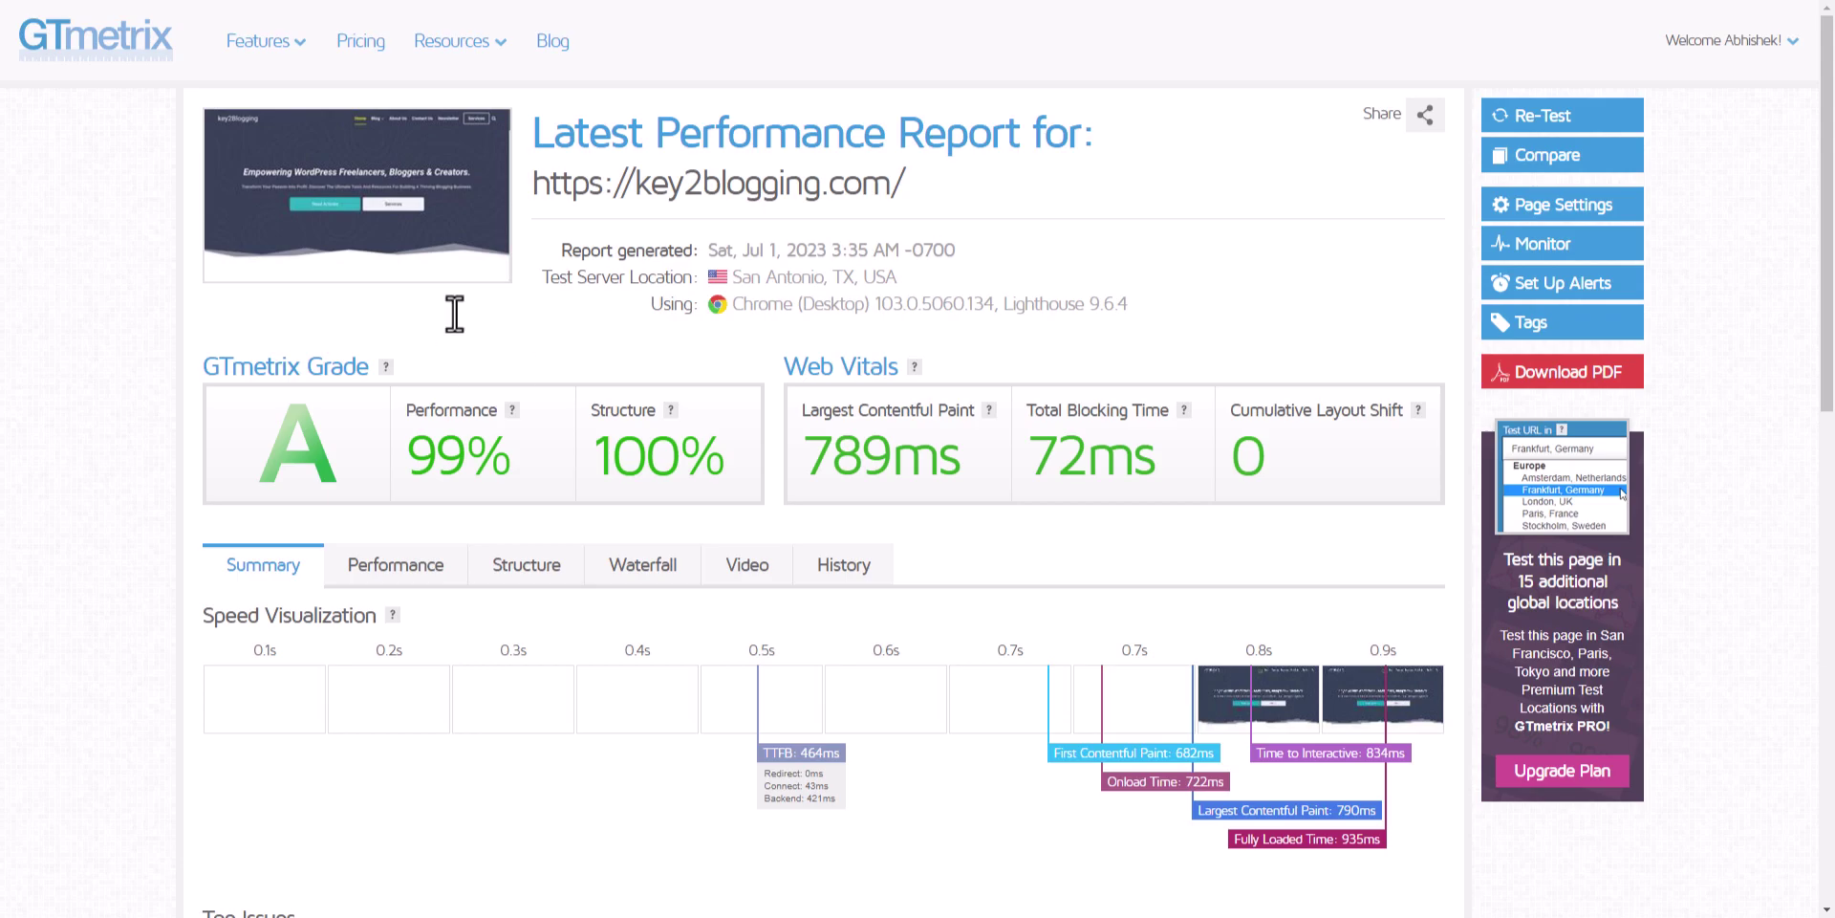
Review GTmetrix's speed visualization and filter the top issues by FCP, LCP, TBT and CLS before showing all again.
{"action": "scroll", "coordinate": [1267, 566], "scroll_direction": "down", "scroll_amount": 2}
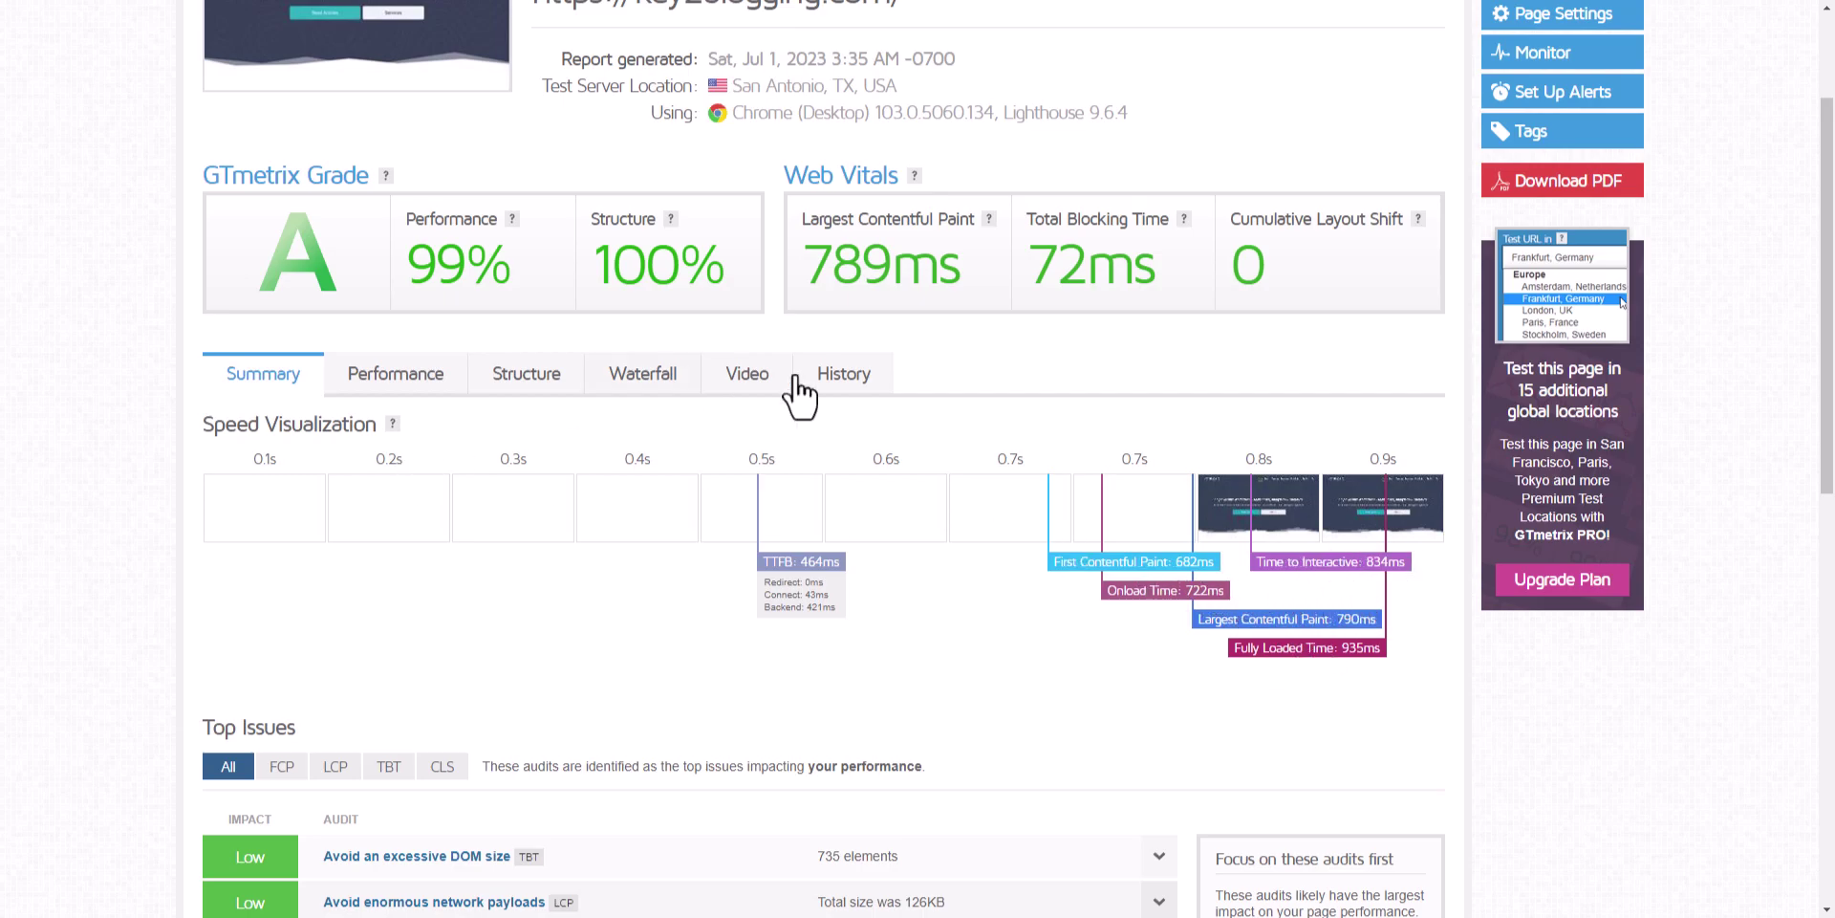
{"action": "scroll", "coordinate": [1220, 643], "scroll_direction": "down", "scroll_amount": 3}
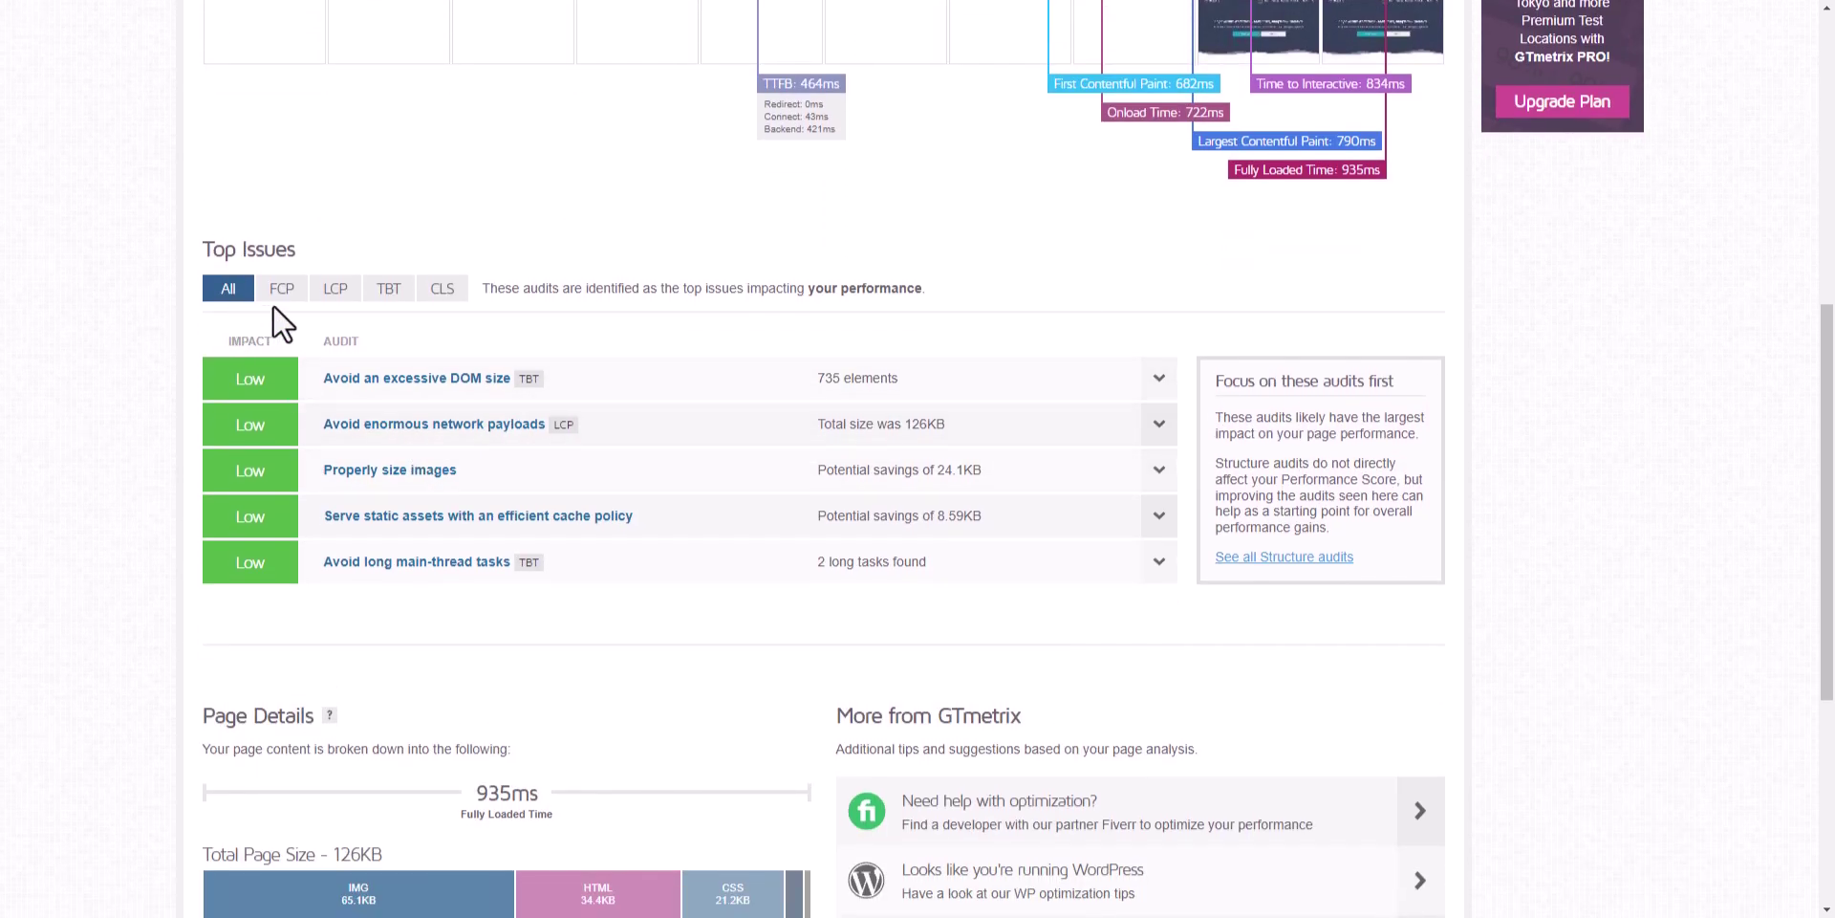
{"action": "left_click", "coordinate": [286, 294]}
{"action": "left_click", "coordinate": [335, 297]}
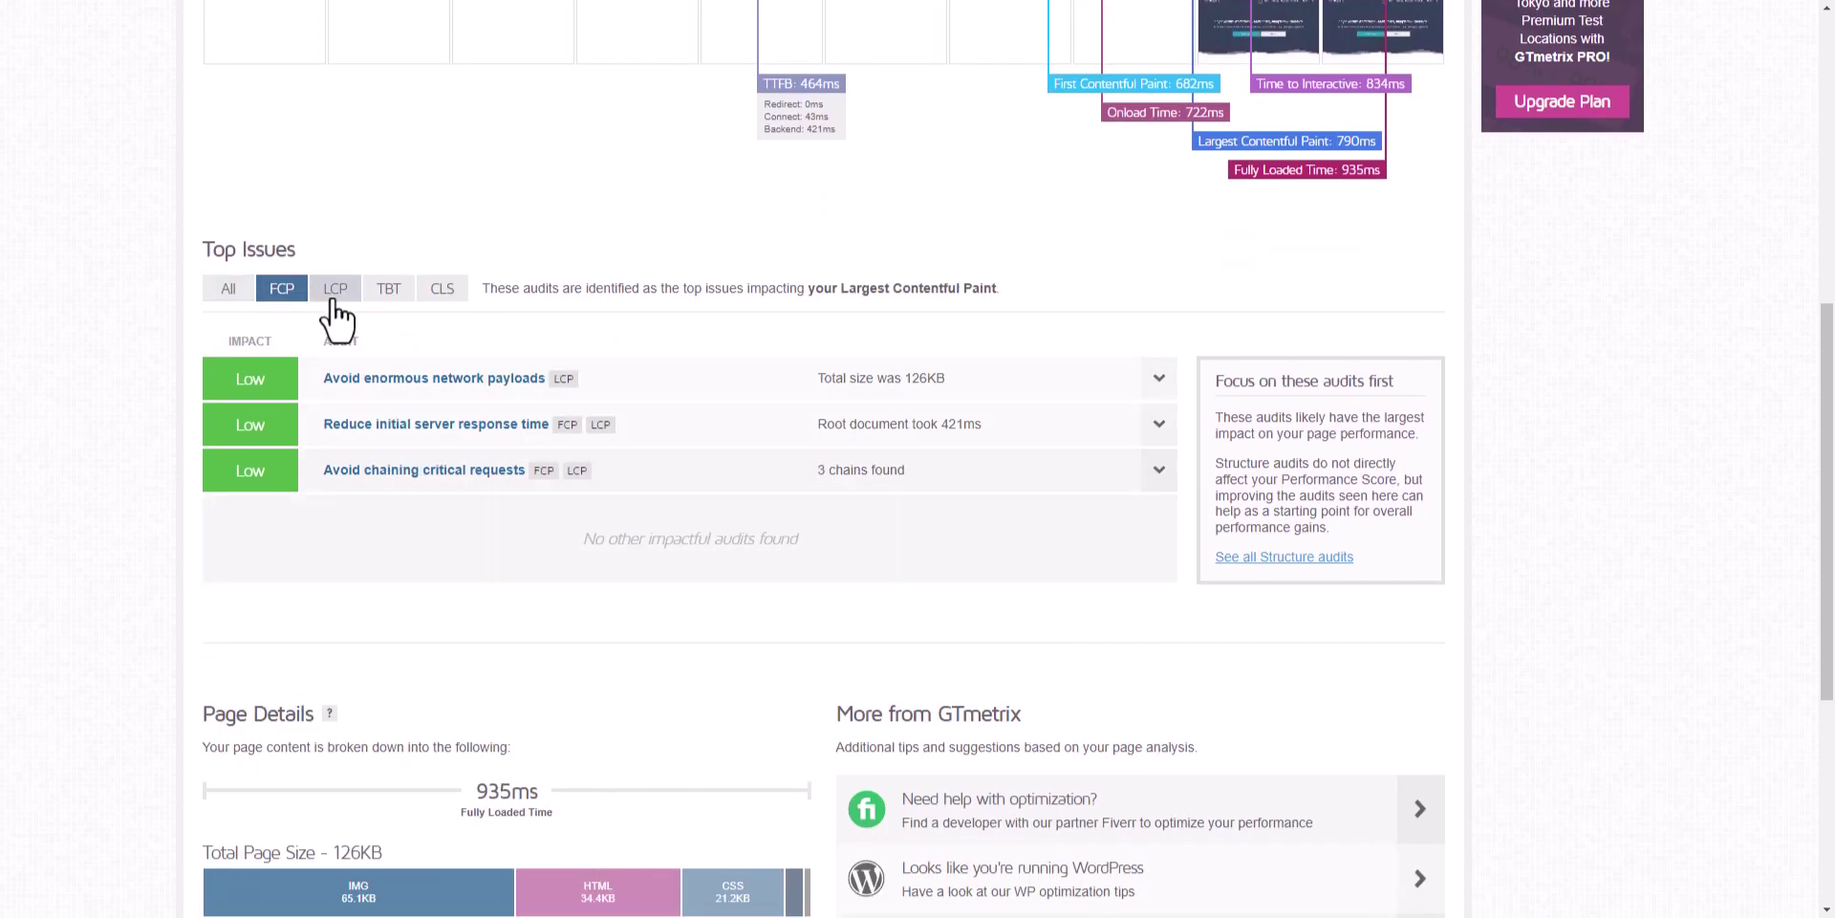
{"action": "left_click", "coordinate": [398, 298]}
{"action": "left_click", "coordinate": [440, 296]}
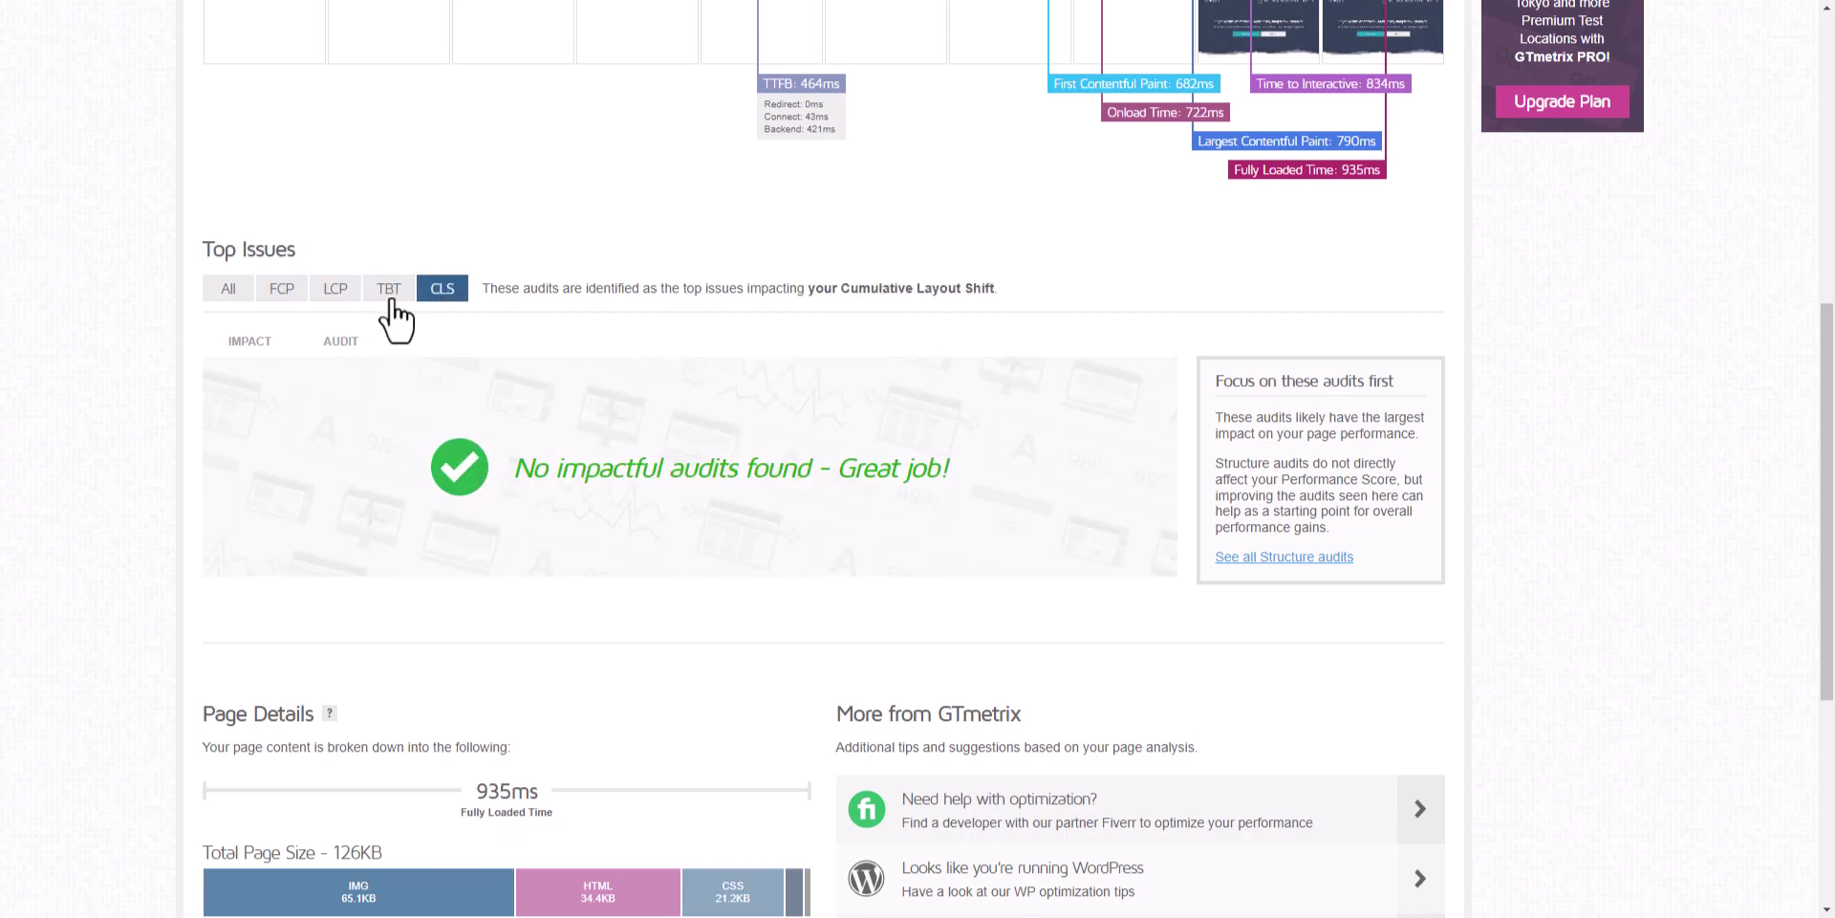
{"action": "left_click", "coordinate": [230, 291]}
Read the Avoid an excessive DOM size audit in the top issues, collapse it and review the page size and request breakdown.
{"action": "left_click", "coordinate": [1158, 378]}
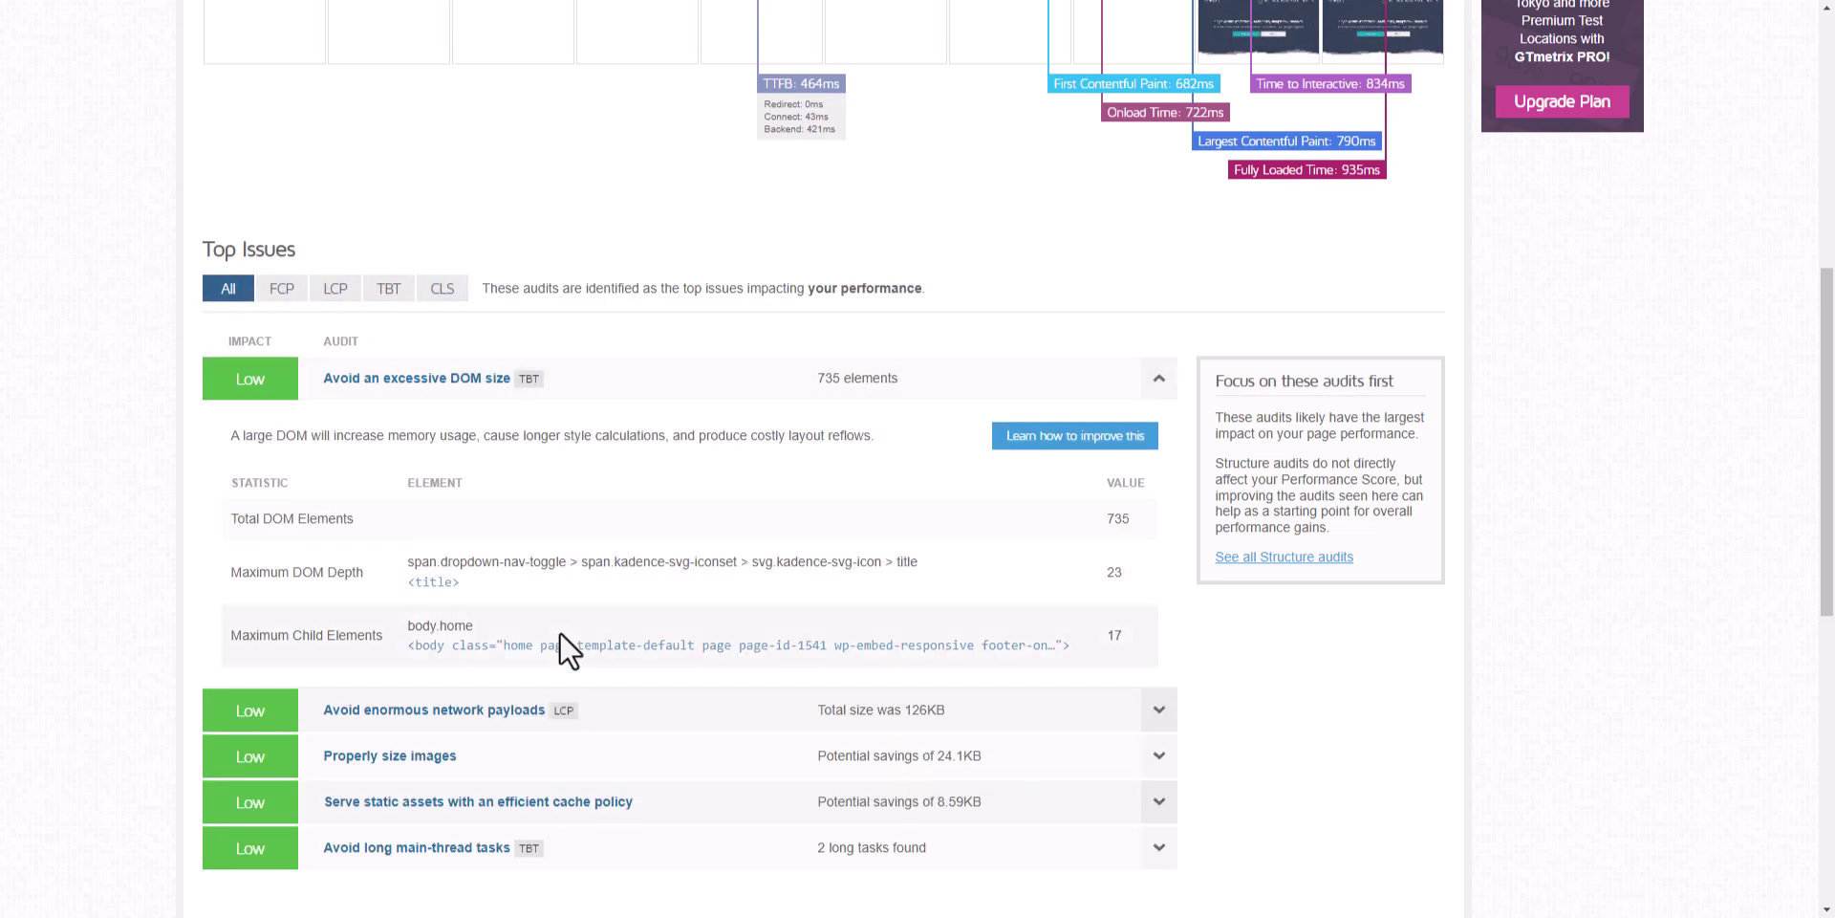
{"action": "scroll", "coordinate": [561, 643], "scroll_direction": "down", "scroll_amount": 1}
{"action": "left_click", "coordinate": [1143, 286]}
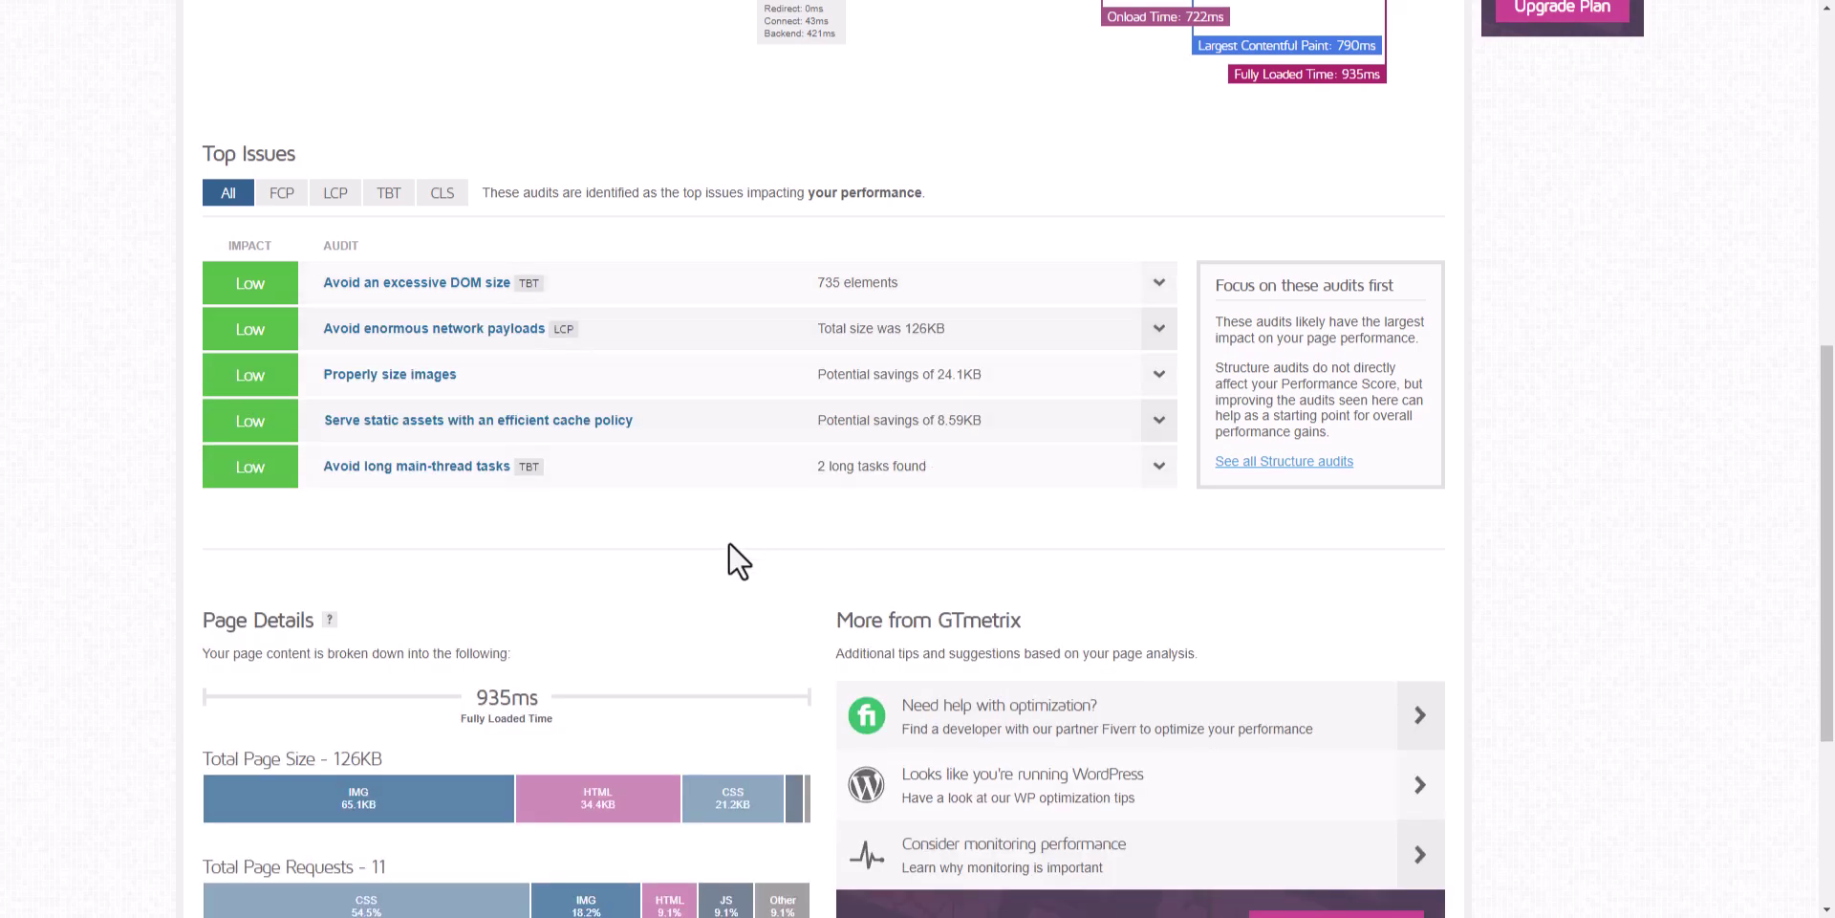
{"action": "scroll", "coordinate": [728, 541], "scroll_direction": "down", "scroll_amount": 3}
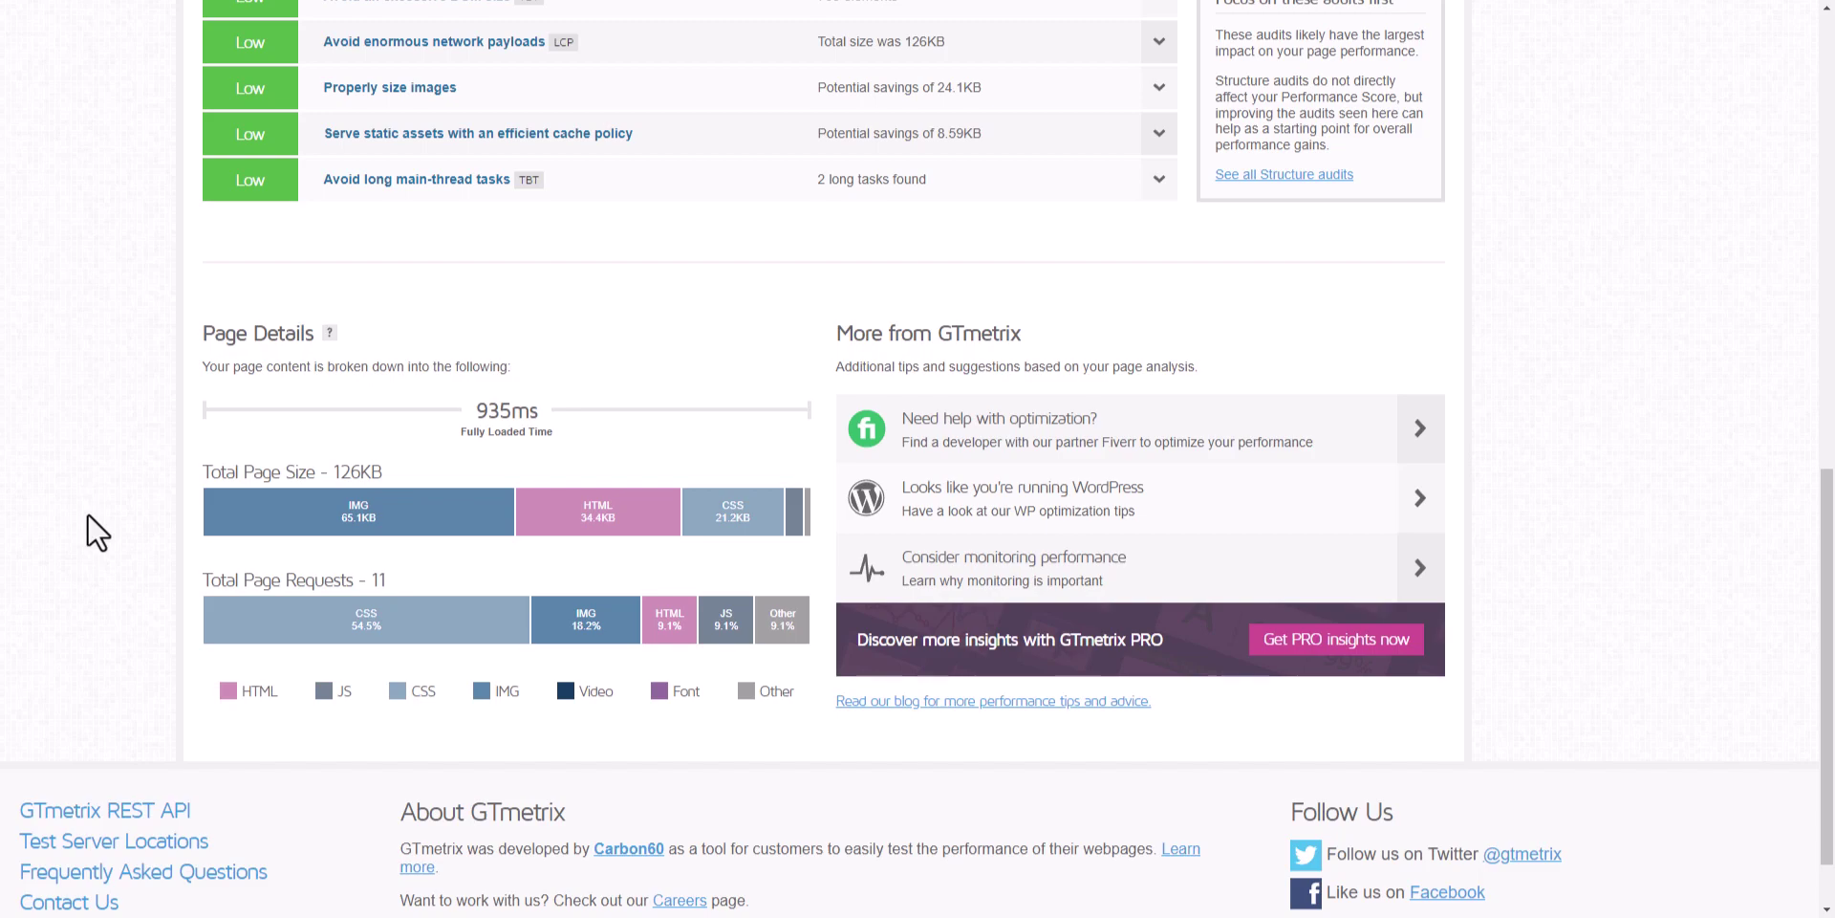
{"action": "mouse_move", "coordinate": [756, 510]}
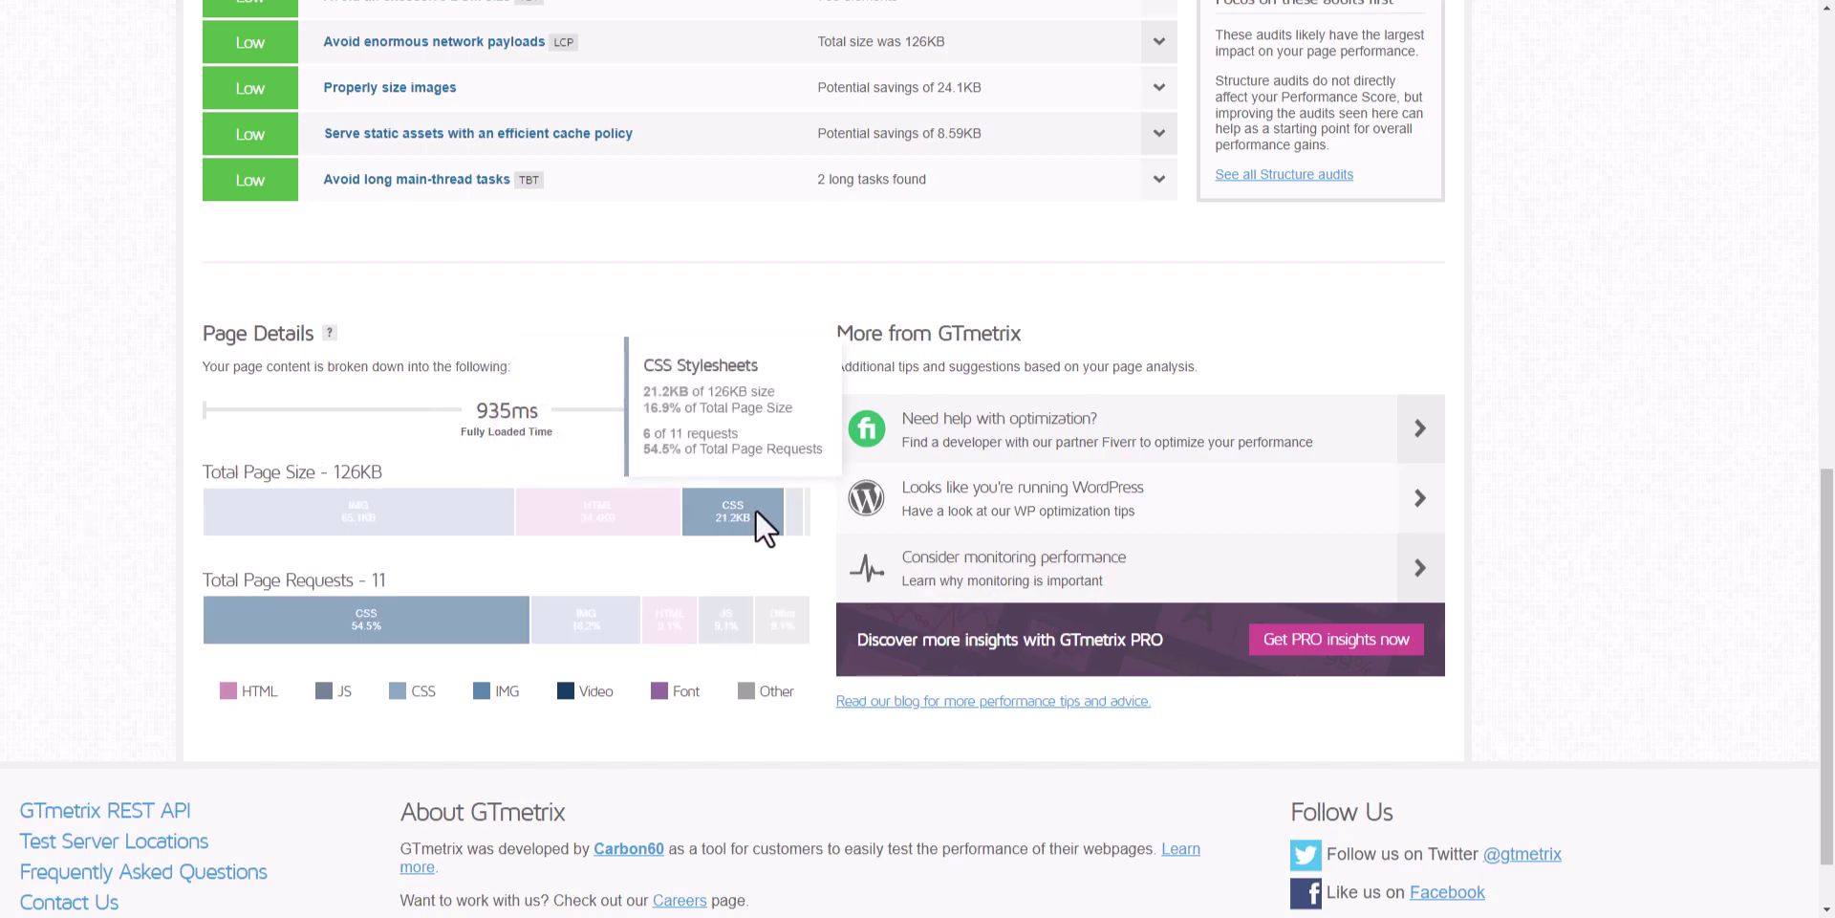
{"action": "scroll", "coordinate": [48, 613], "scroll_direction": "down", "scroll_amount": 2}
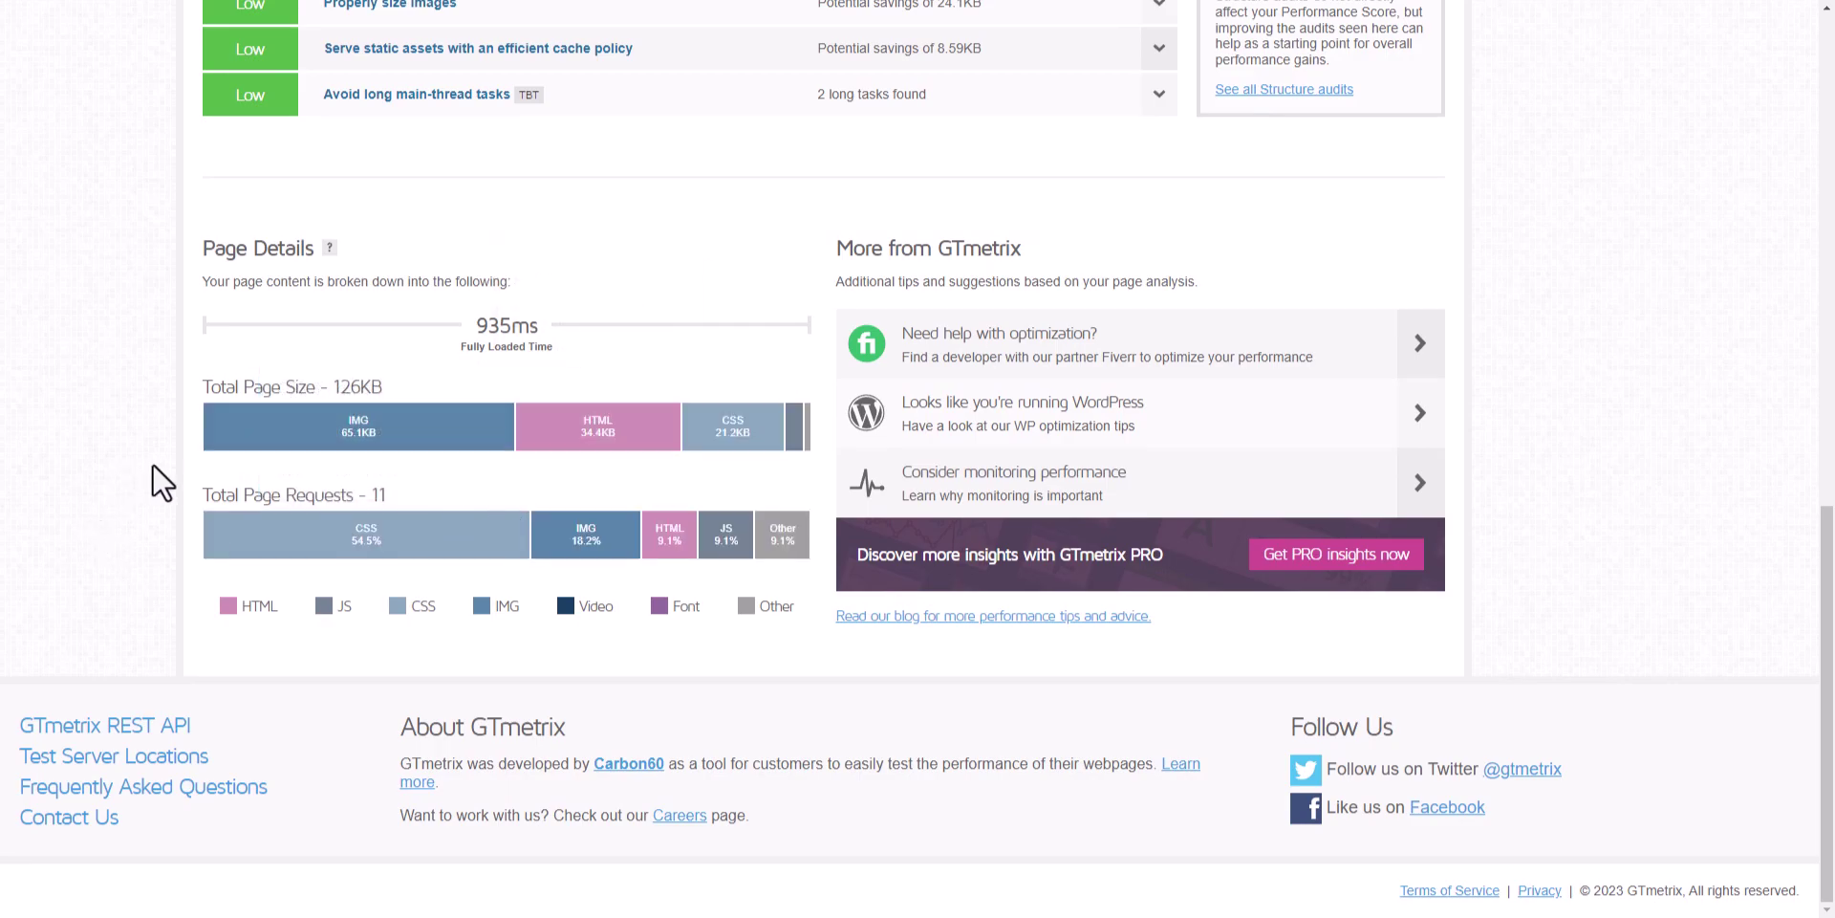
Open the GTmetrix Performance report and review its performance metrics and browser timings.
{"action": "scroll", "coordinate": [152, 479], "scroll_direction": "up", "scroll_amount": 8}
{"action": "scroll", "coordinate": [373, 425], "scroll_direction": "up", "scroll_amount": 2}
{"action": "left_click", "coordinate": [409, 400]}
{"action": "scroll", "coordinate": [532, 622], "scroll_direction": "down", "scroll_amount": 3}
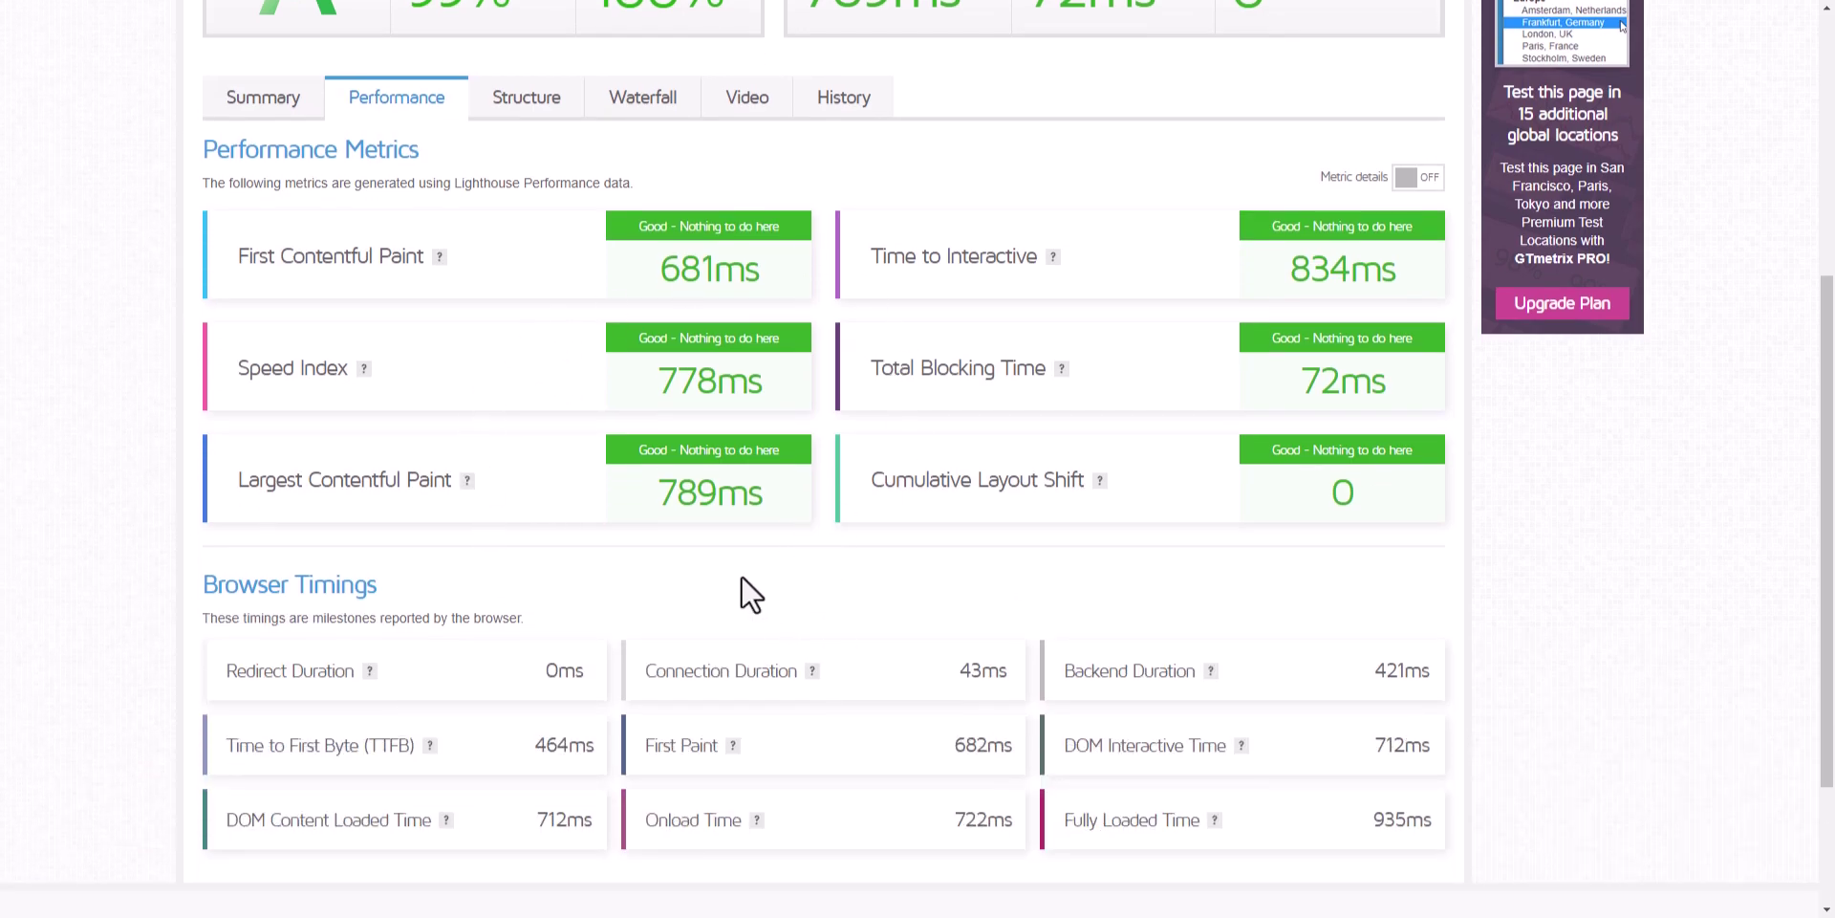
{"action": "scroll", "coordinate": [872, 573], "scroll_direction": "down", "scroll_amount": 2}
{"action": "scroll", "coordinate": [642, 583], "scroll_direction": "up", "scroll_amount": 4}
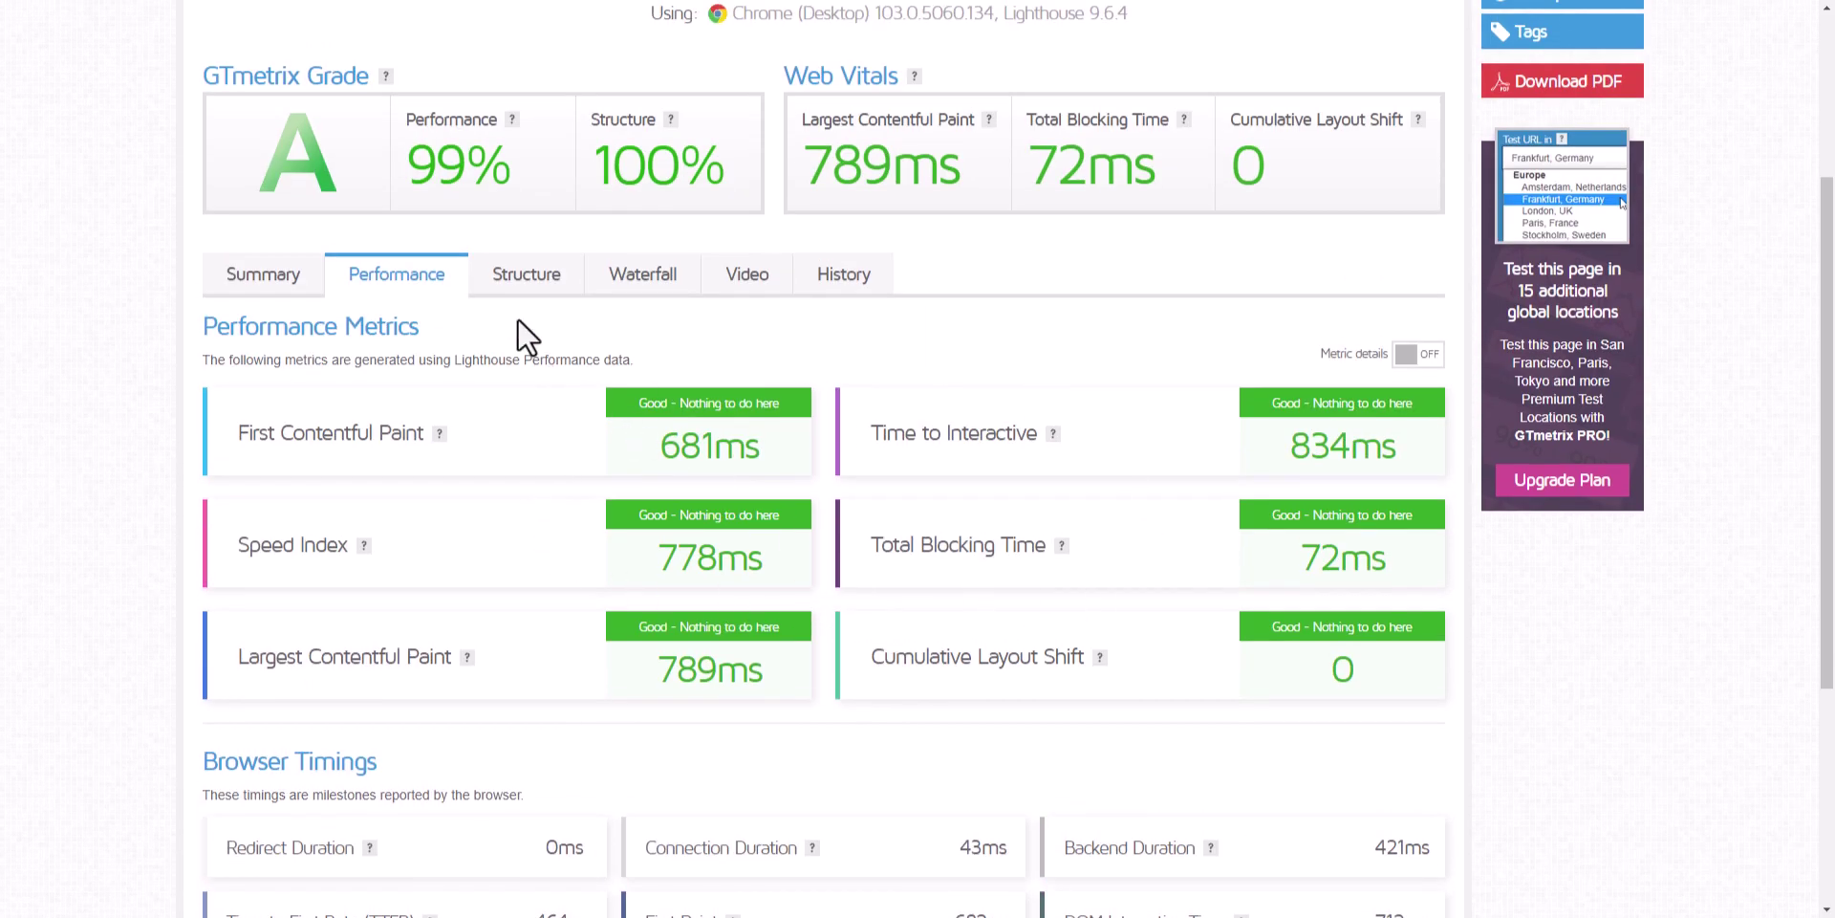
Open the Structure report, review its audit list and expand the Avoid an excessive DOM size audit.
{"action": "left_click", "coordinate": [525, 275]}
{"action": "scroll", "coordinate": [810, 497], "scroll_direction": "down", "scroll_amount": 1}
{"action": "scroll", "coordinate": [841, 506], "scroll_direction": "down", "scroll_amount": 2}
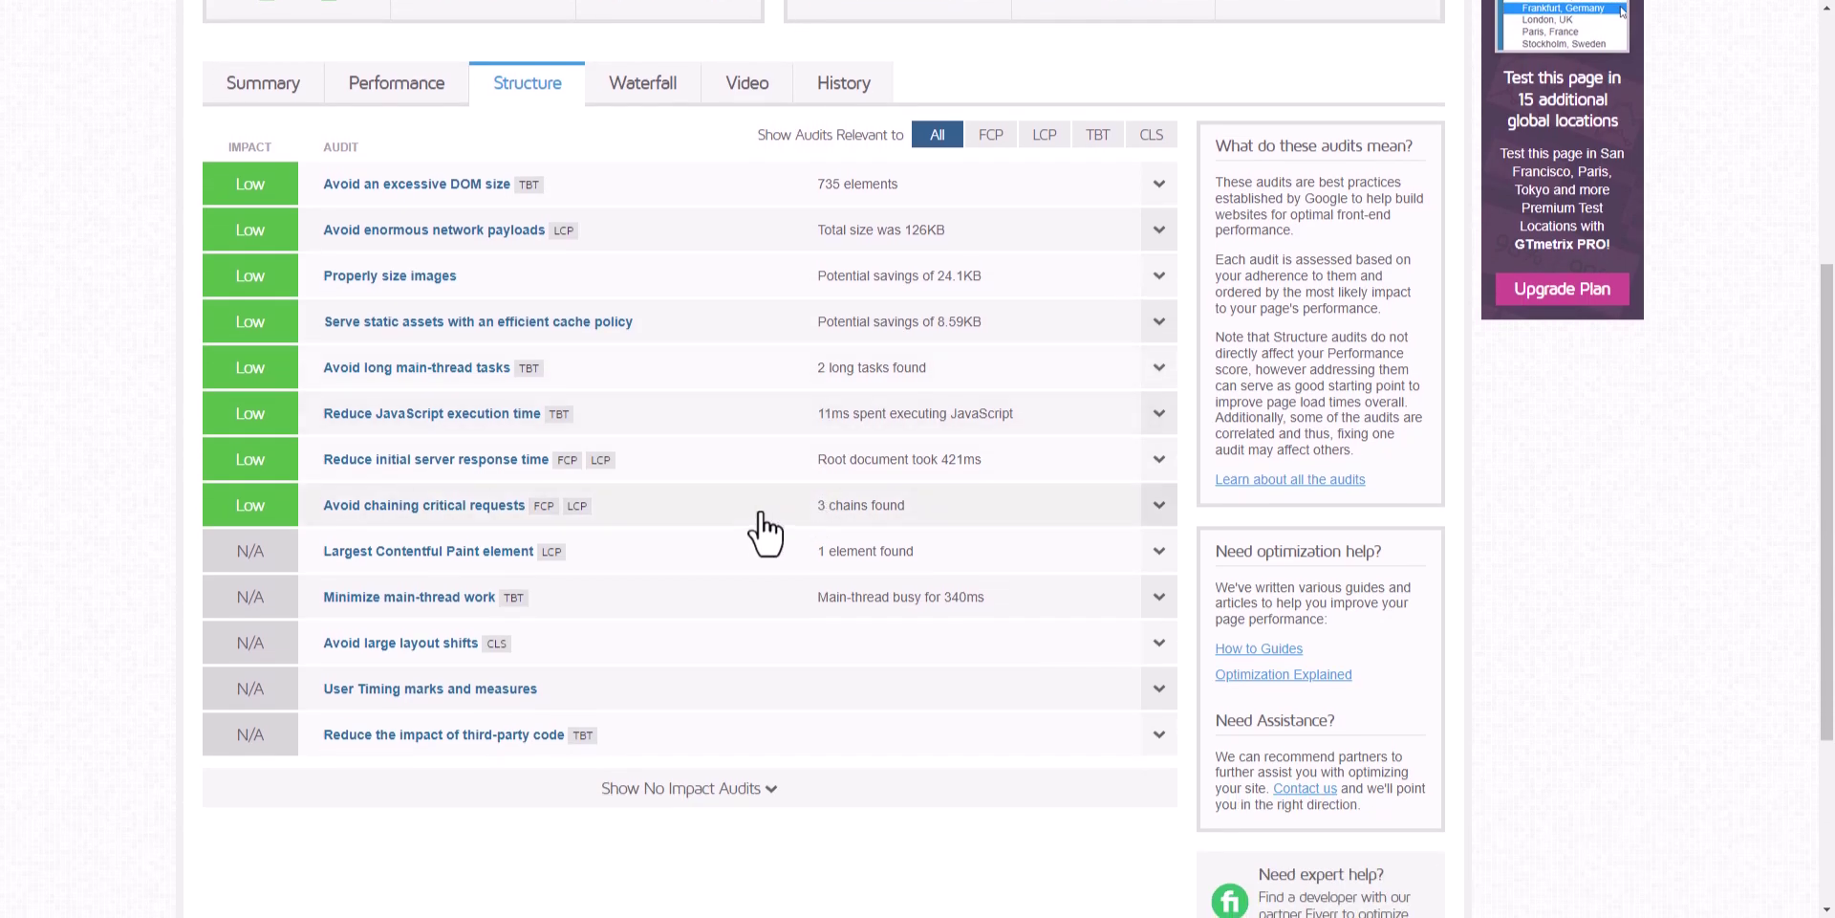
{"action": "scroll", "coordinate": [956, 478], "scroll_direction": "up", "scroll_amount": 3}
{"action": "left_click", "coordinate": [1159, 378]}
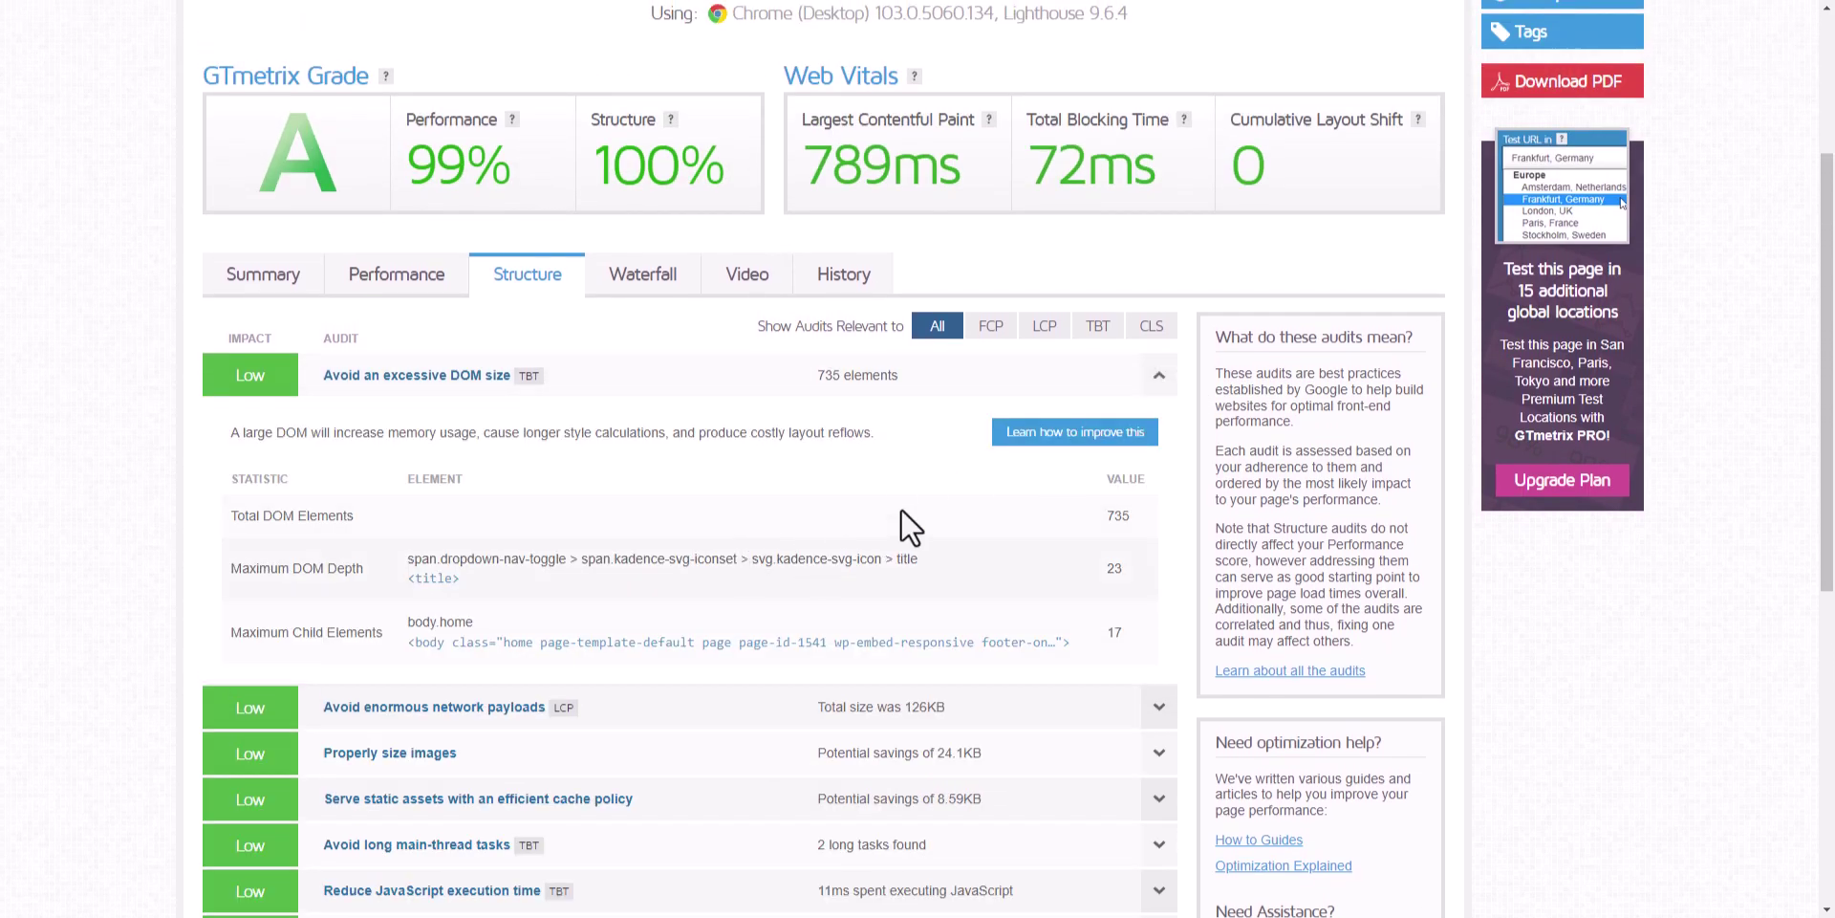
Collapse the DOM size audit and expand the server response, JavaScript execution, long main-thread tasks and cache policy audits.
{"action": "left_click", "coordinate": [1160, 380]}
{"action": "scroll", "coordinate": [1003, 488], "scroll_direction": "down", "scroll_amount": 2}
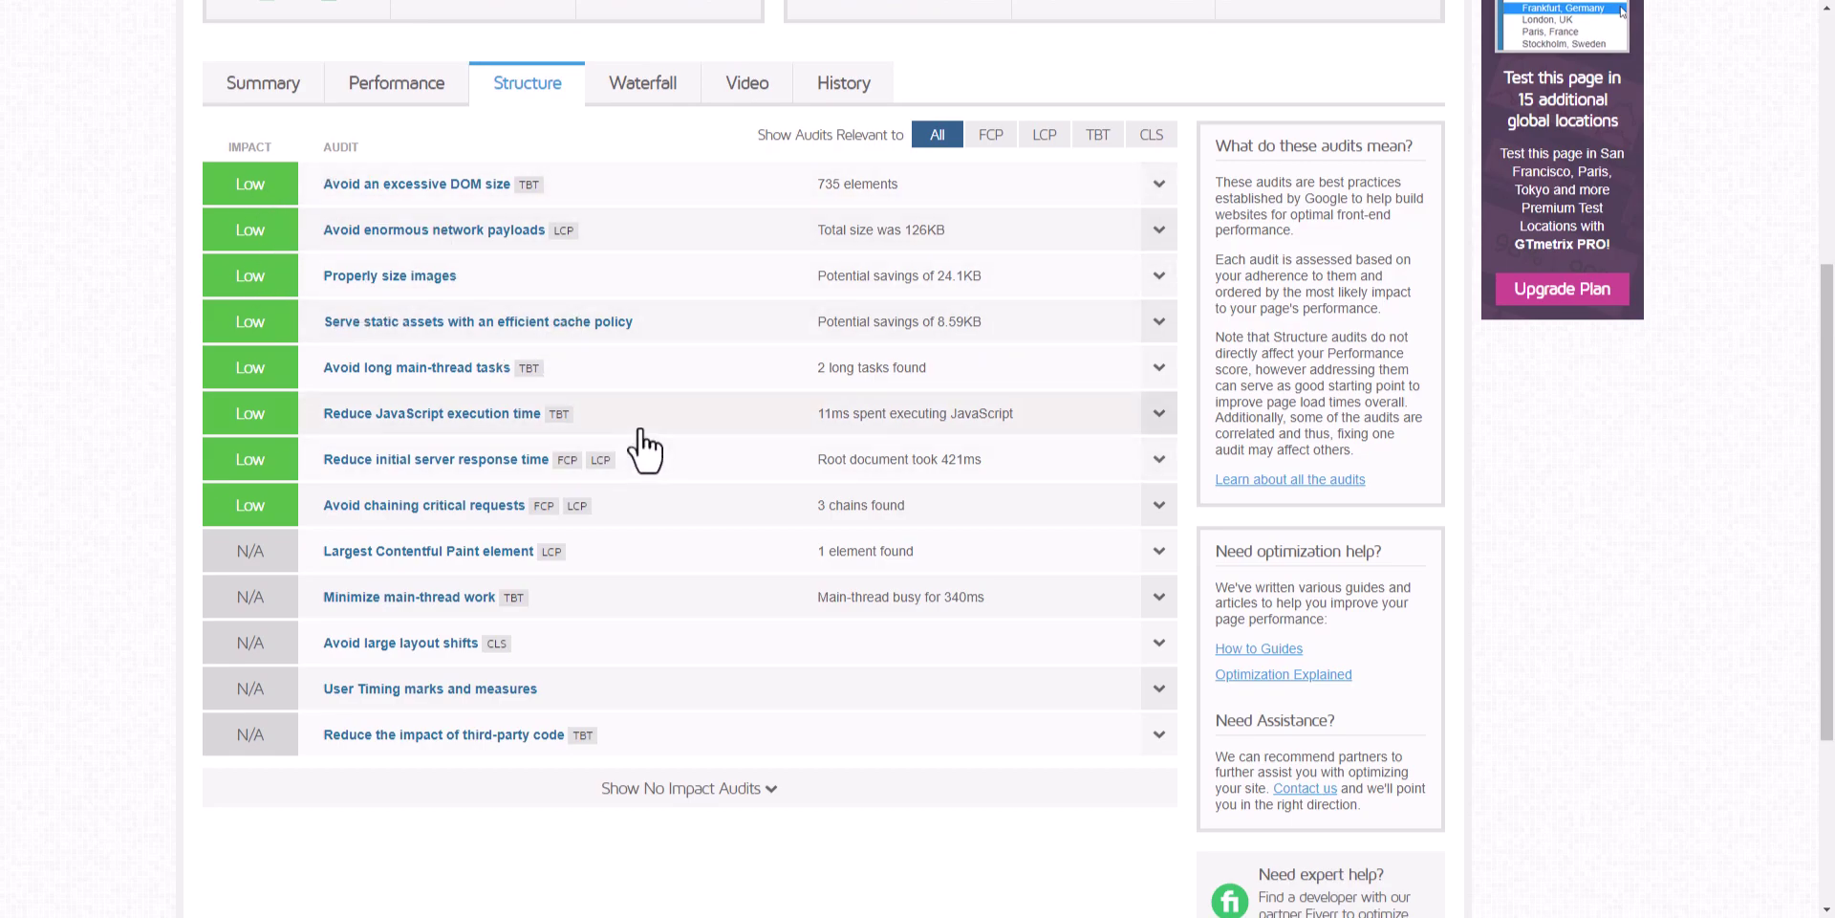
{"action": "left_click", "coordinate": [779, 457]}
{"action": "left_click", "coordinate": [726, 420]}
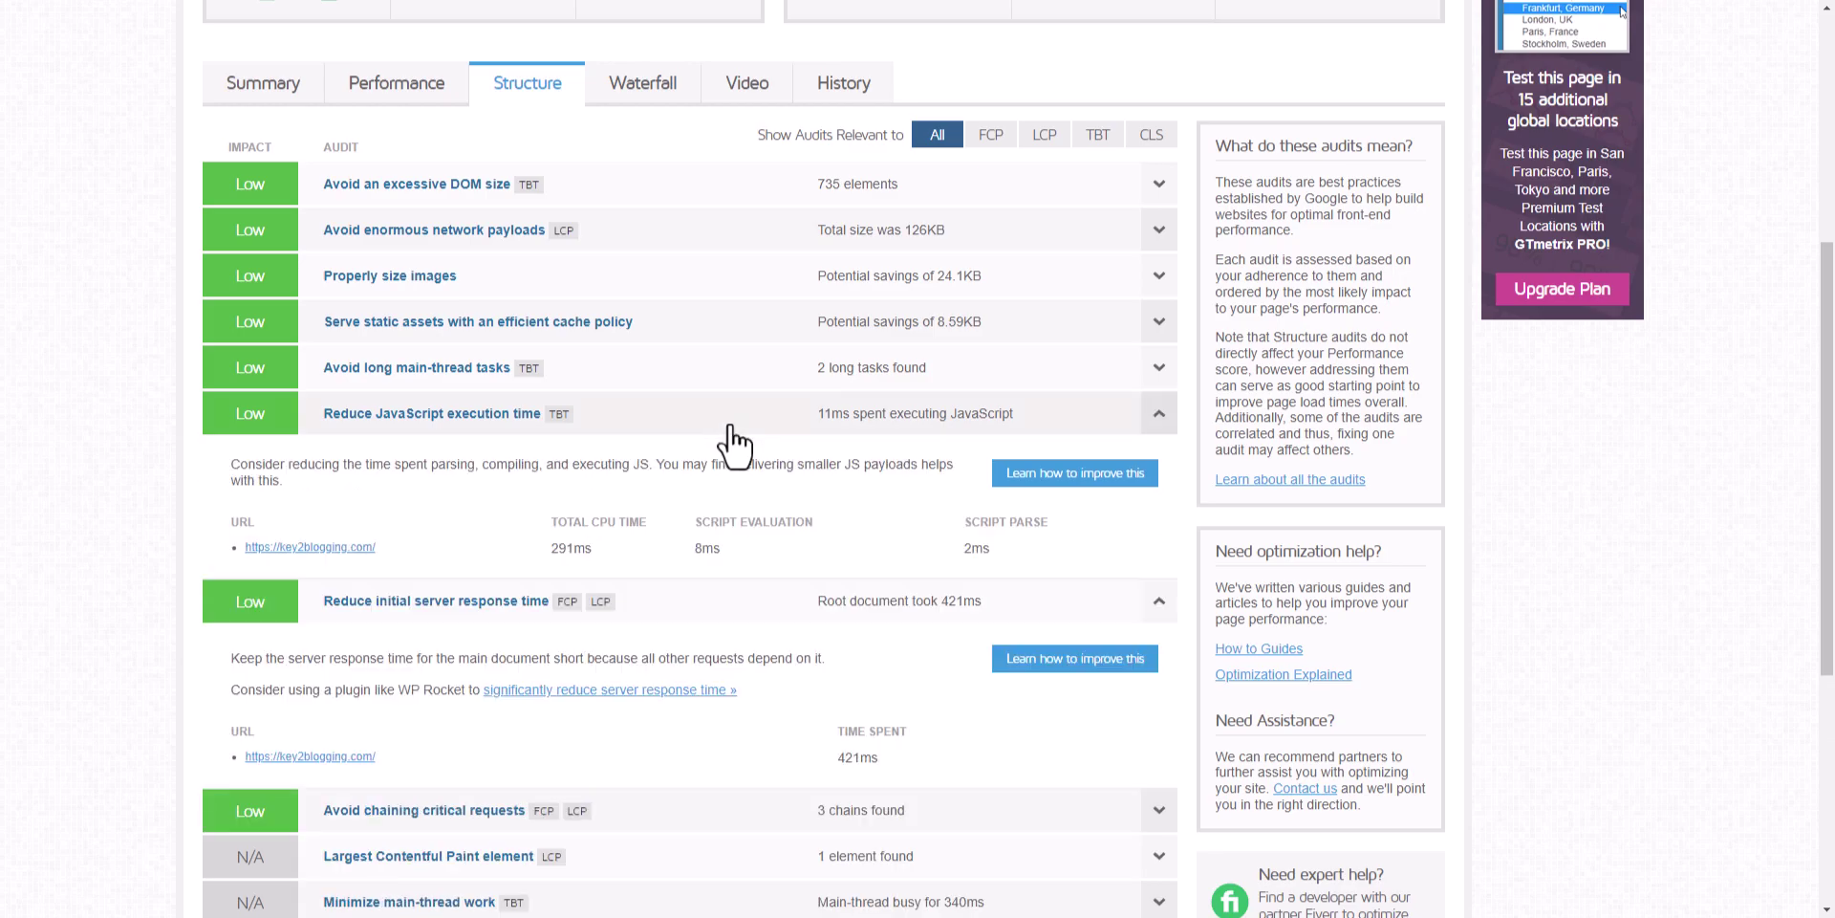
{"action": "left_click", "coordinate": [675, 373]}
{"action": "left_click", "coordinate": [680, 331]}
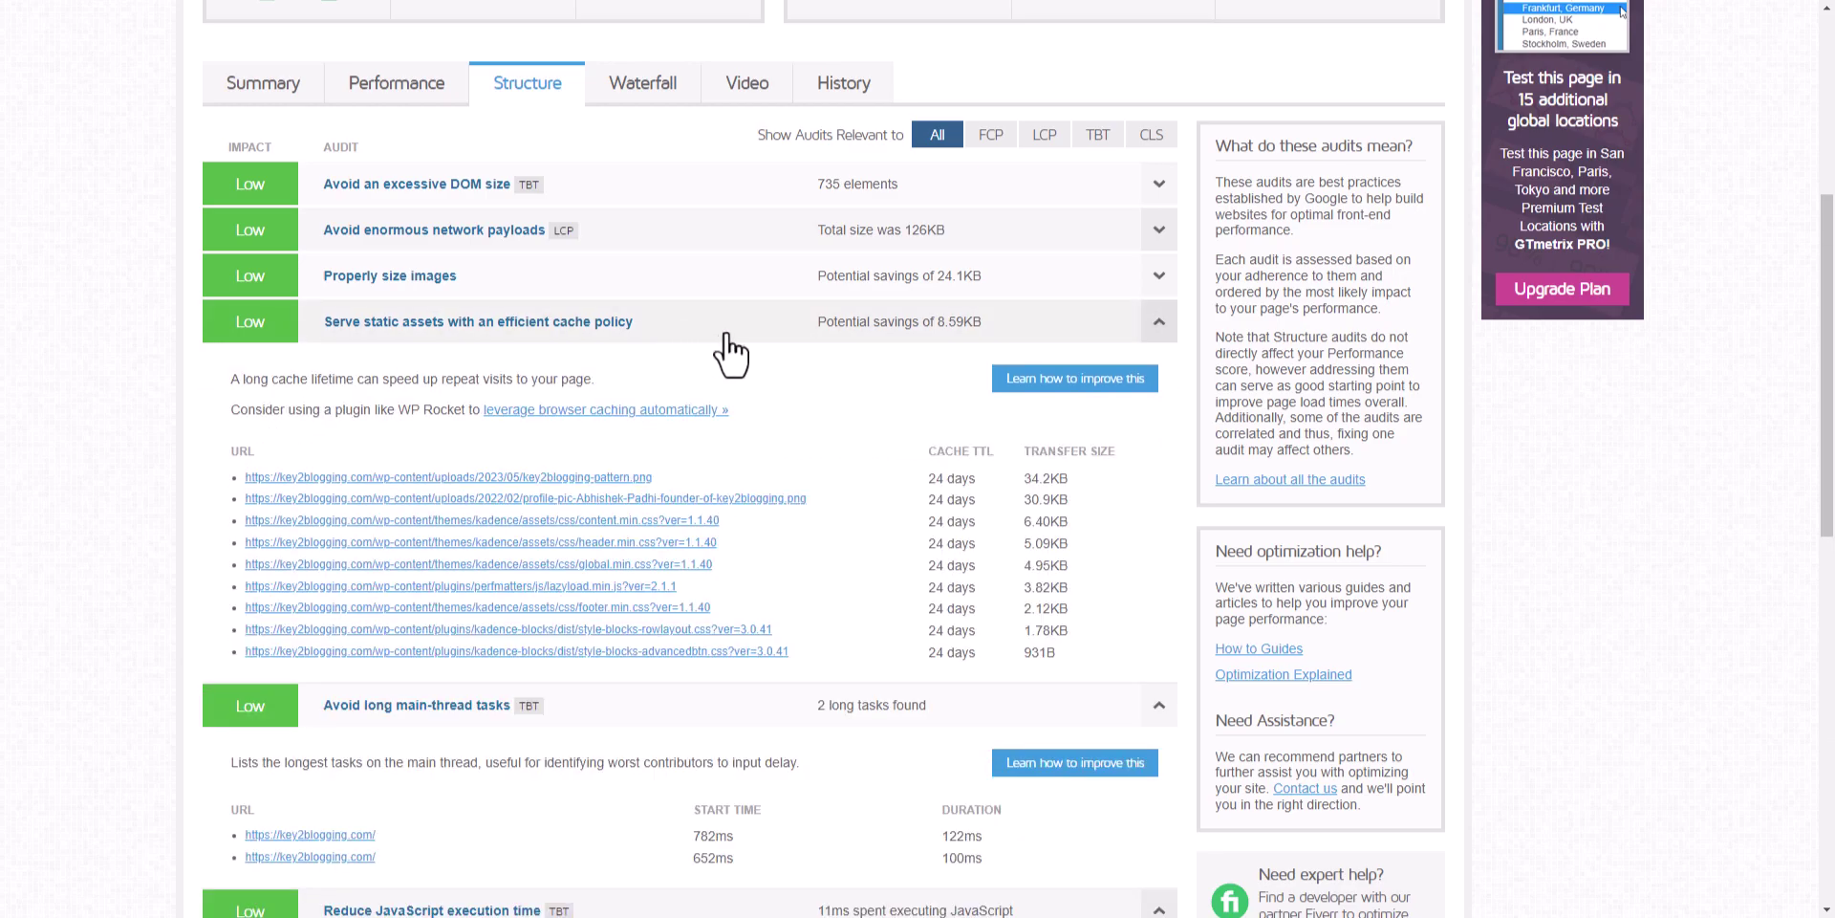
Expand and read the Properly size images and Avoid enormous network payloads audits, then collapse the network payloads audit.
{"action": "left_click", "coordinate": [564, 279]}
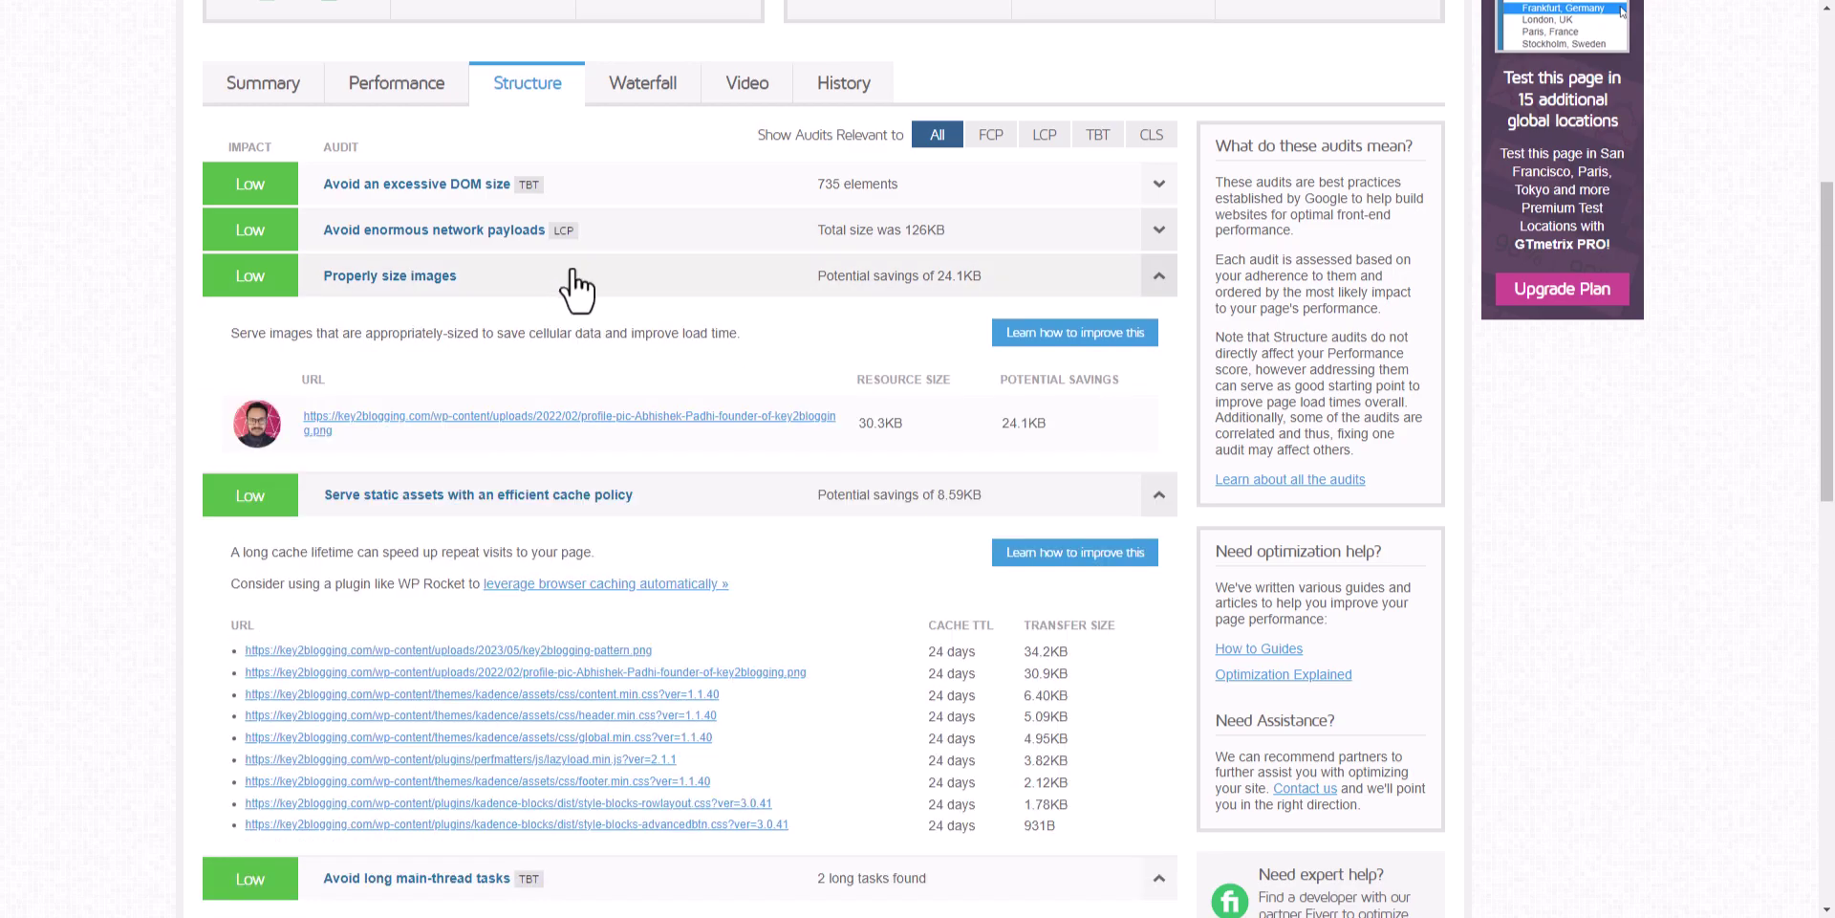
{"action": "left_click", "coordinate": [586, 239]}
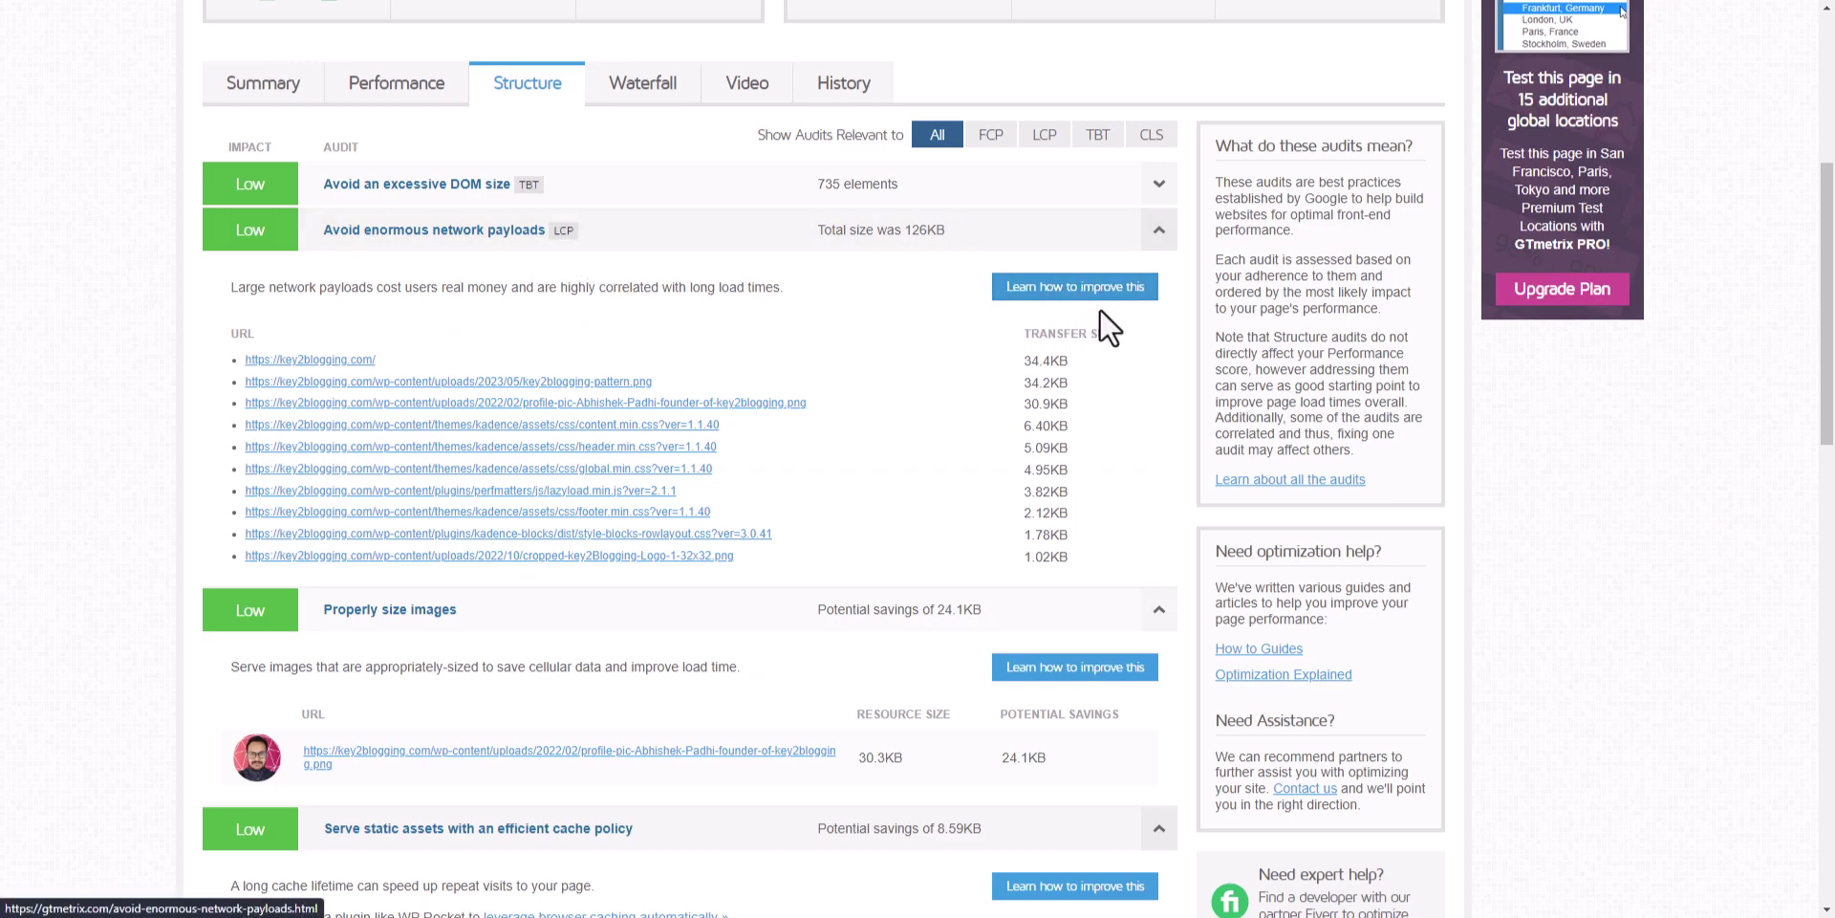
{"action": "scroll", "coordinate": [1042, 679], "scroll_direction": "down", "scroll_amount": 3}
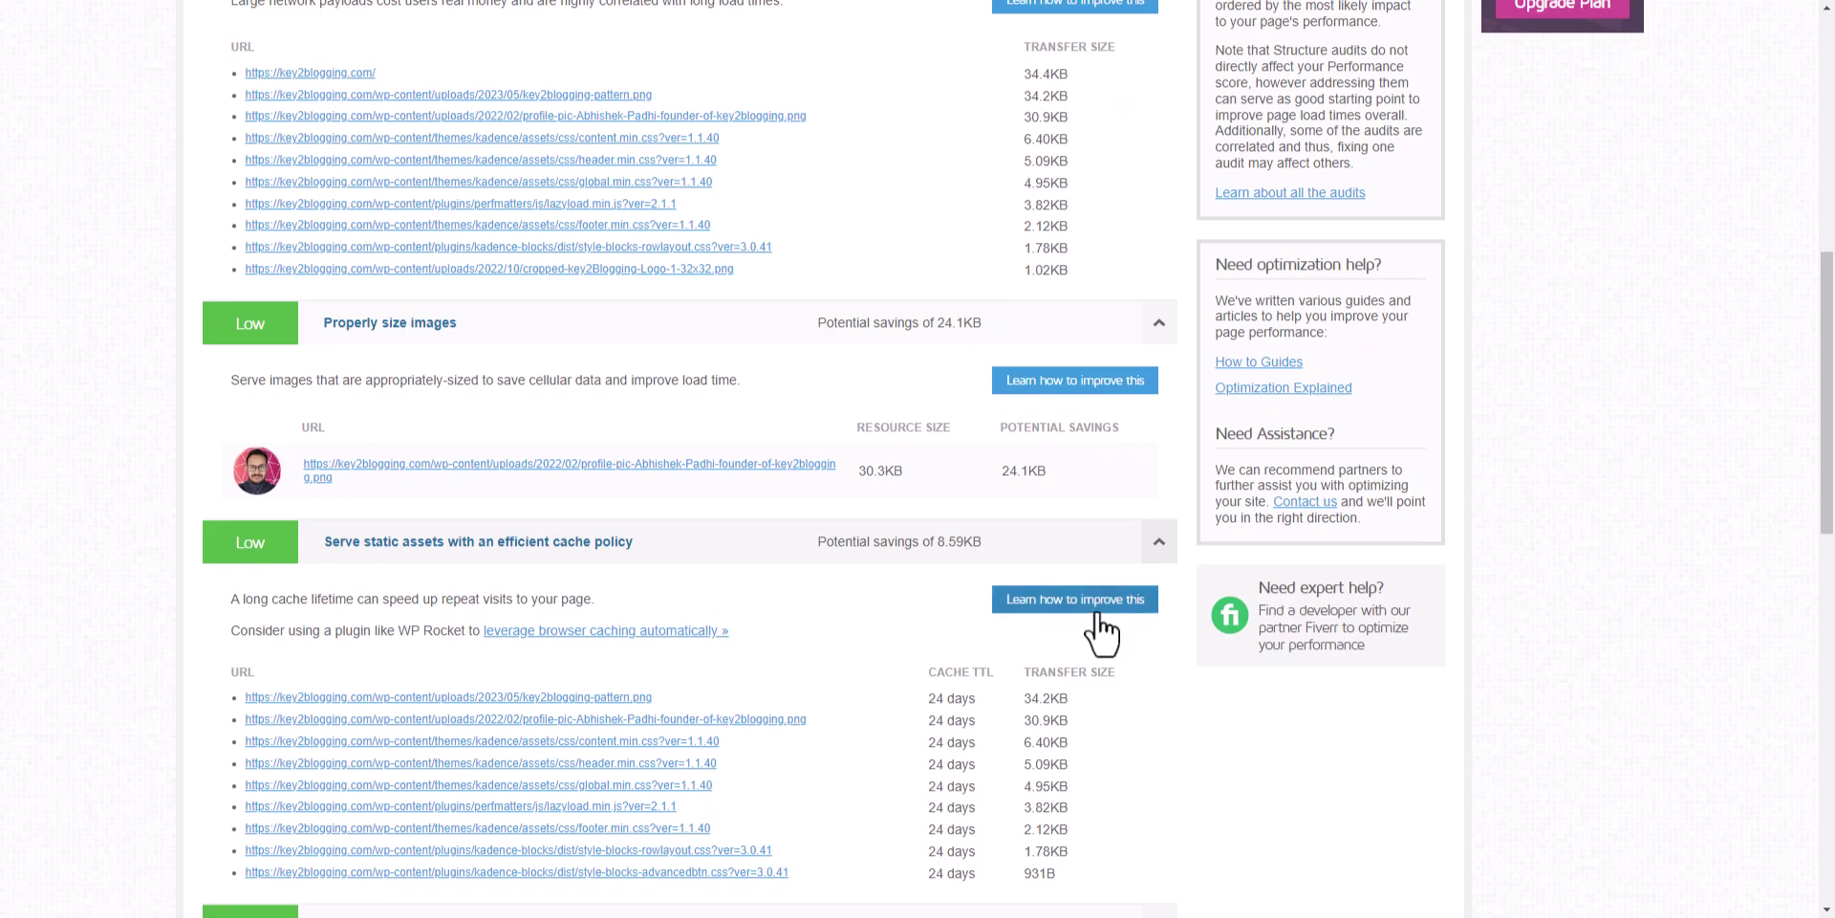
{"action": "scroll", "coordinate": [996, 574], "scroll_direction": "up", "scroll_amount": 4}
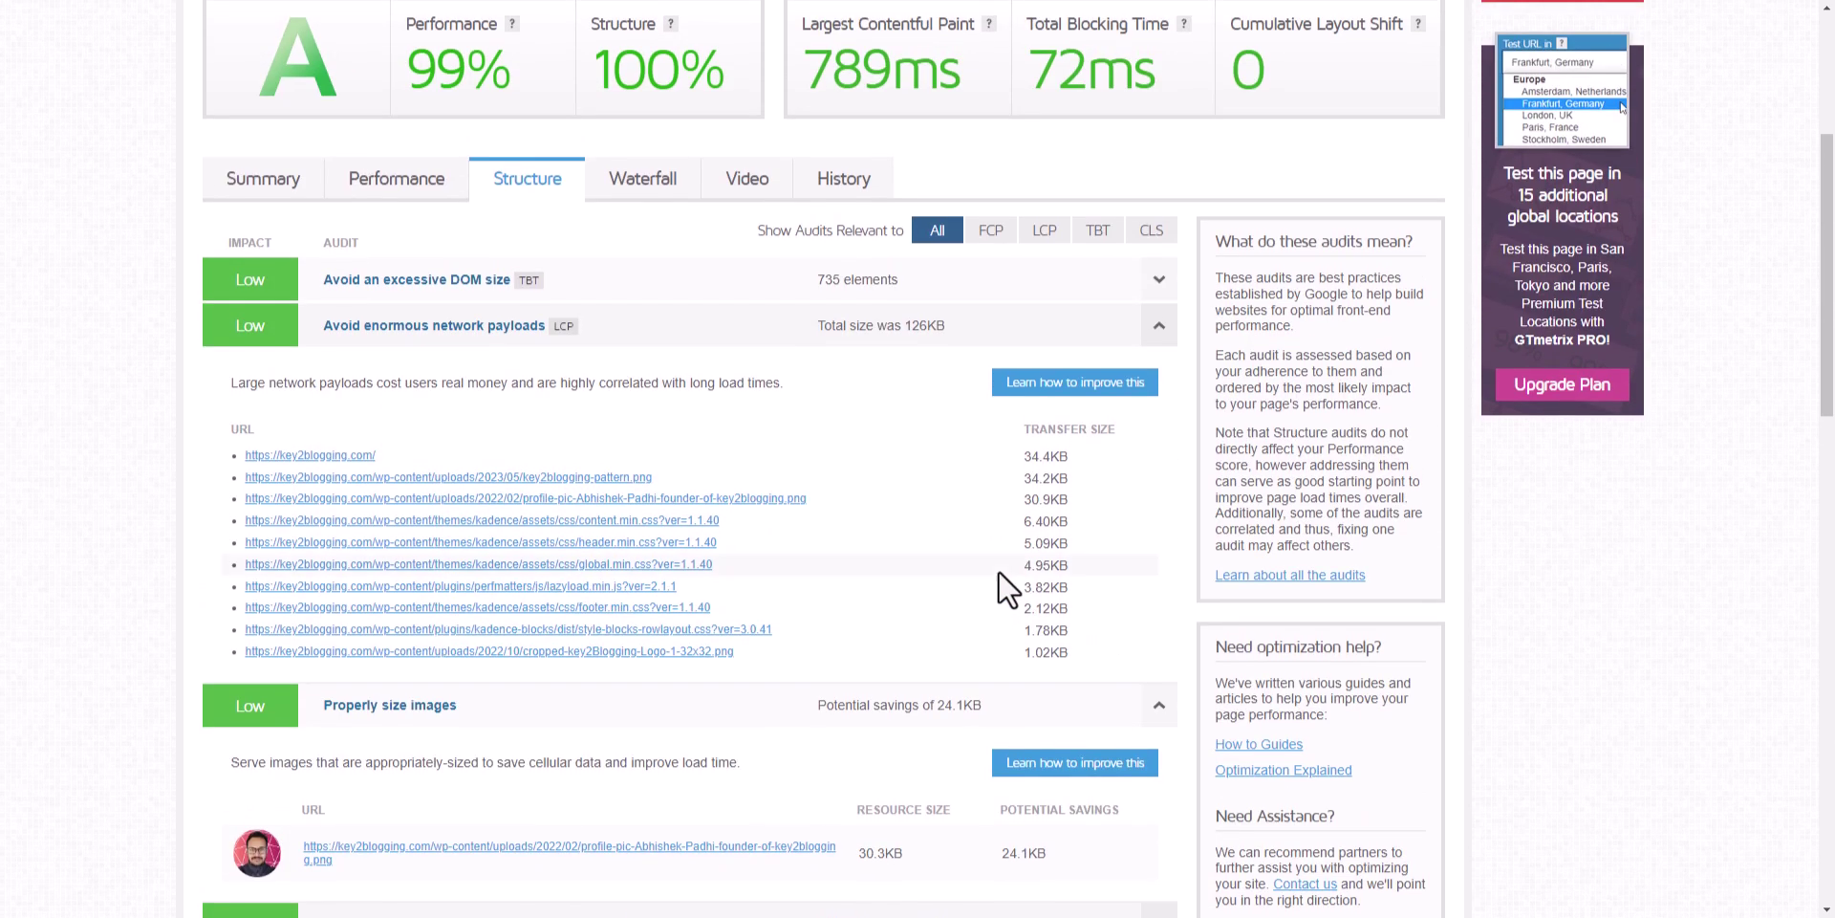
{"action": "left_click", "coordinate": [1157, 324]}
Open the Waterfall report, inspect the main document's request timing and filter the requests by HTML, CSS, JS, XHR, Fonts and Images.
{"action": "left_click", "coordinate": [643, 180]}
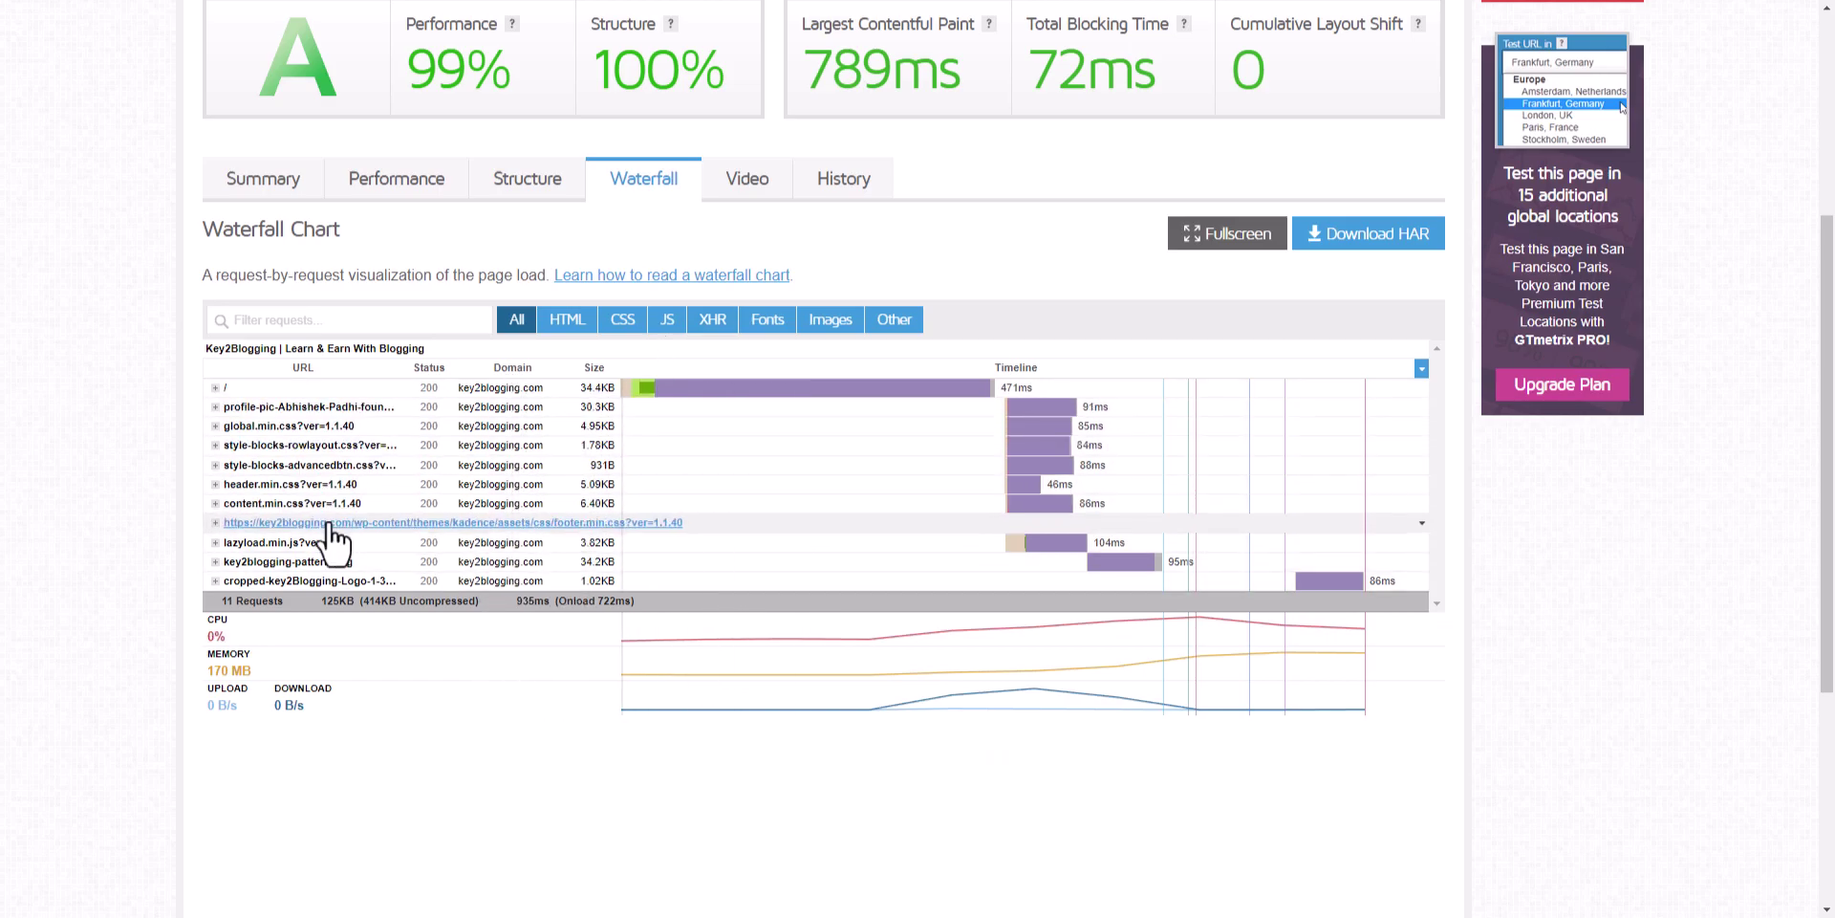
{"action": "mouse_move", "coordinate": [853, 394]}
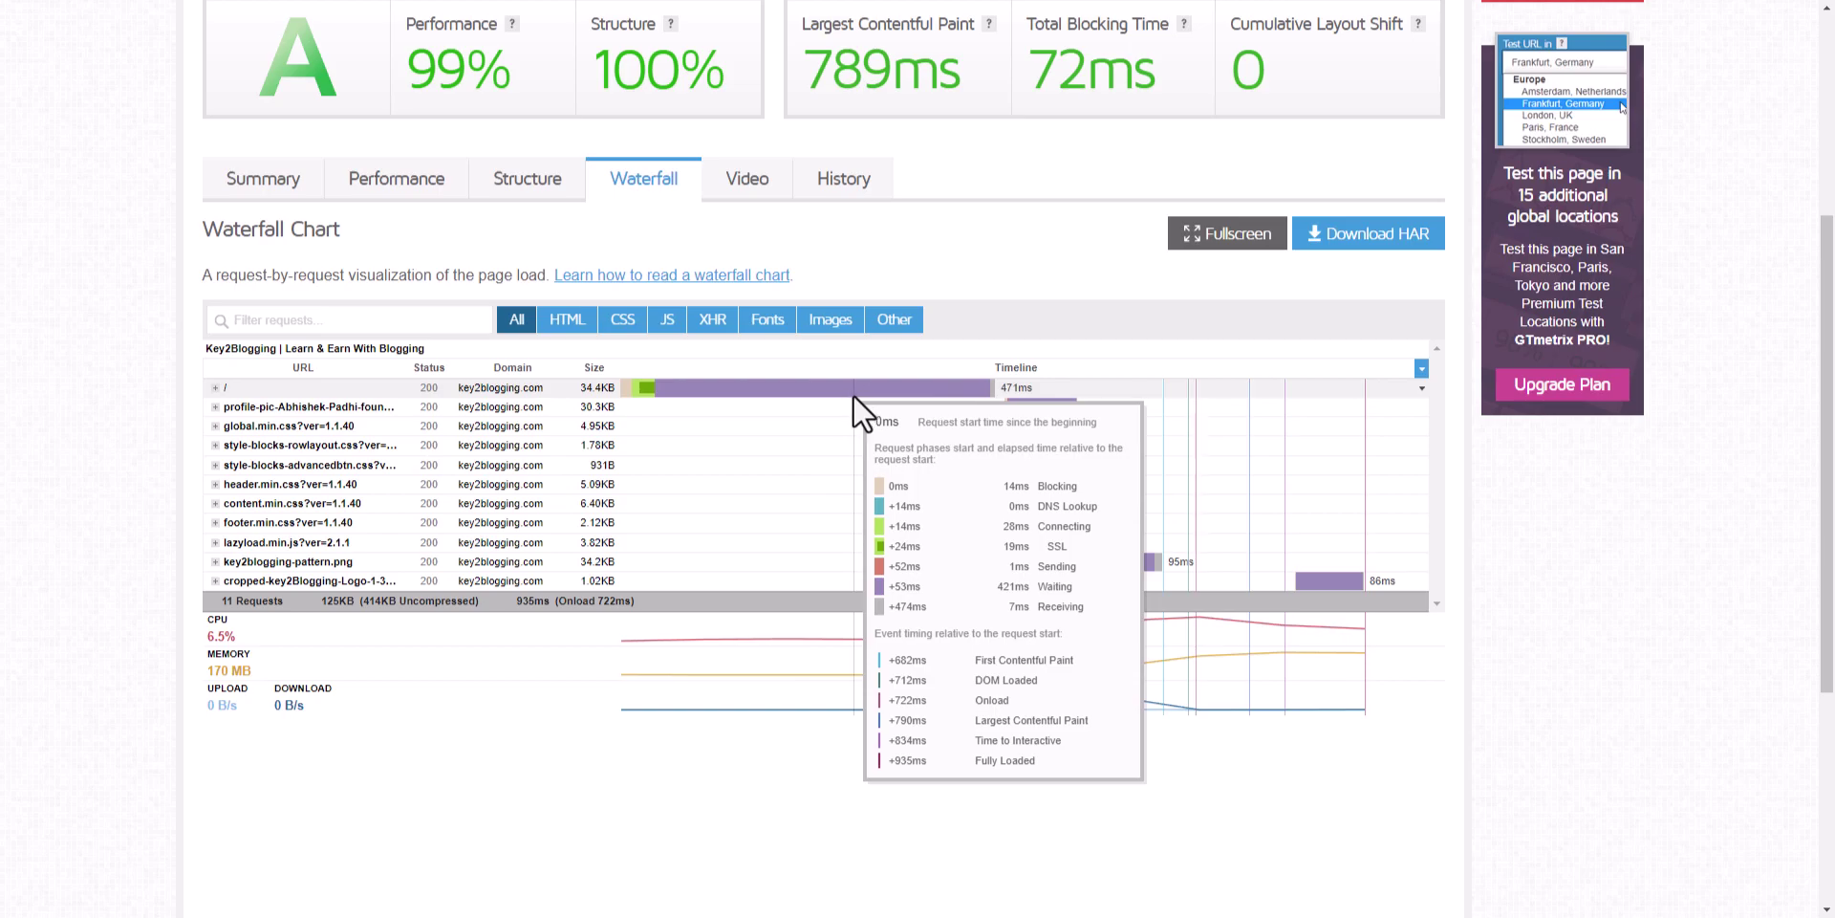
{"action": "left_click", "coordinate": [545, 325]}
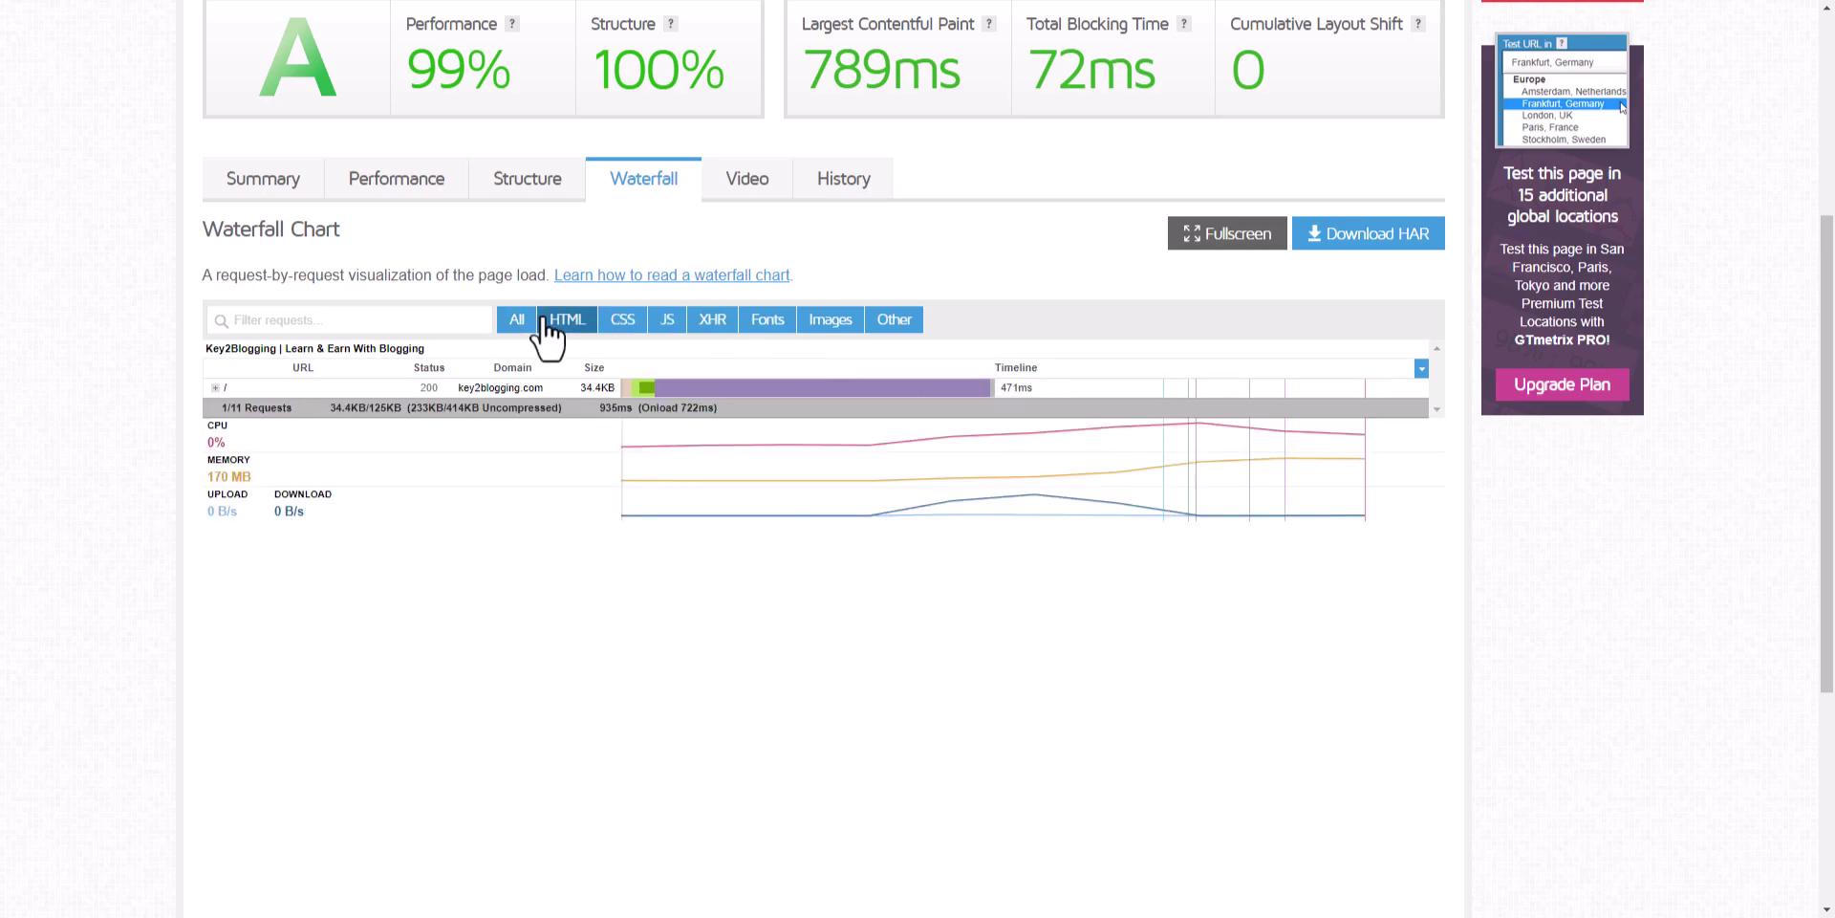
{"action": "left_click", "coordinate": [591, 330]}
{"action": "left_click", "coordinate": [619, 330]}
{"action": "left_click", "coordinate": [666, 327]}
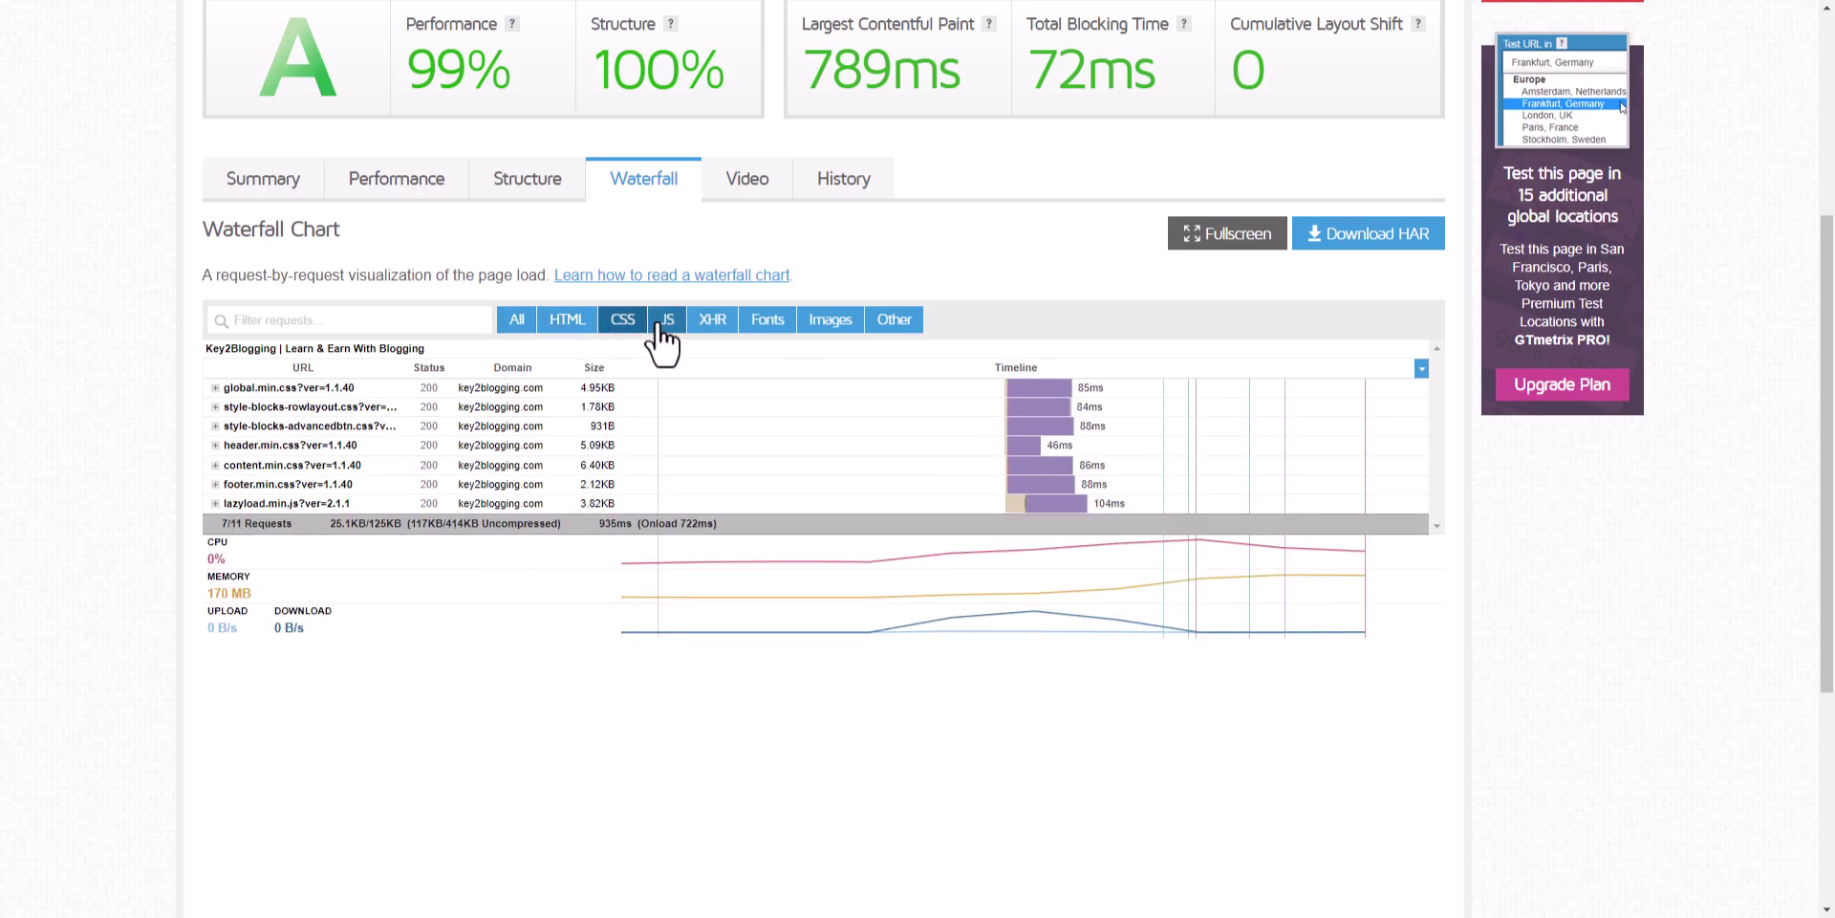
{"action": "left_click", "coordinate": [713, 325]}
{"action": "left_click", "coordinate": [767, 327]}
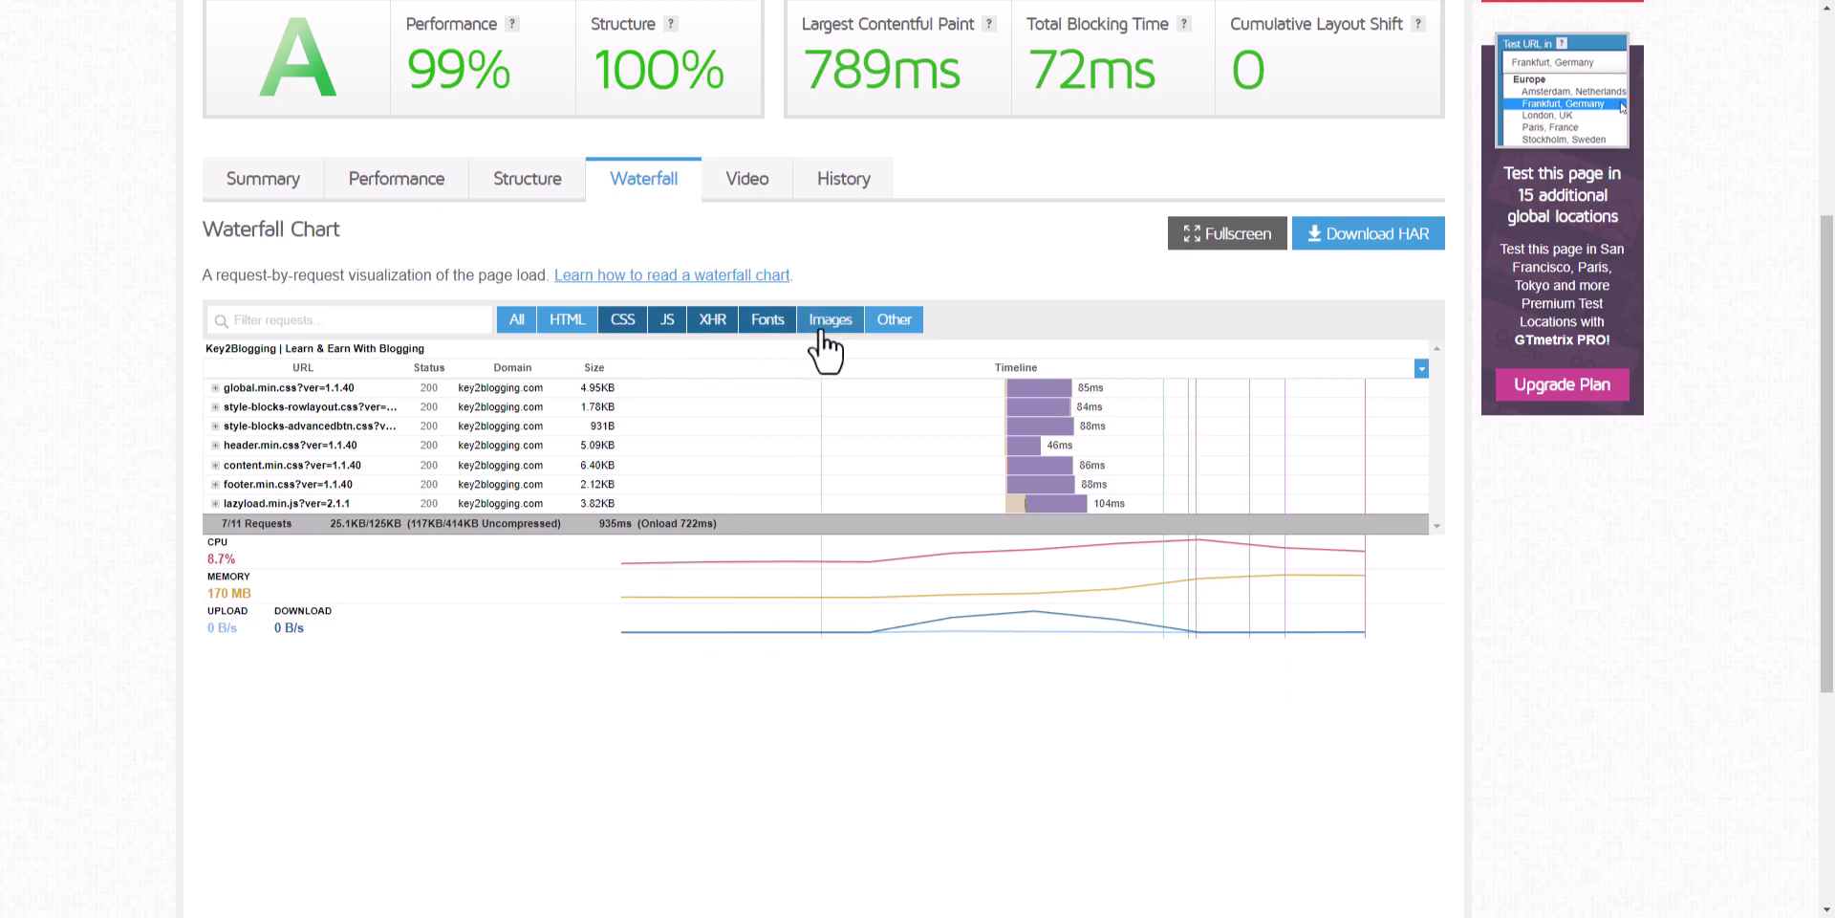
{"action": "left_click", "coordinate": [828, 325]}
Open the GTmetrix Video and History reports, return to Video and look over the report summary.
{"action": "left_click", "coordinate": [766, 202]}
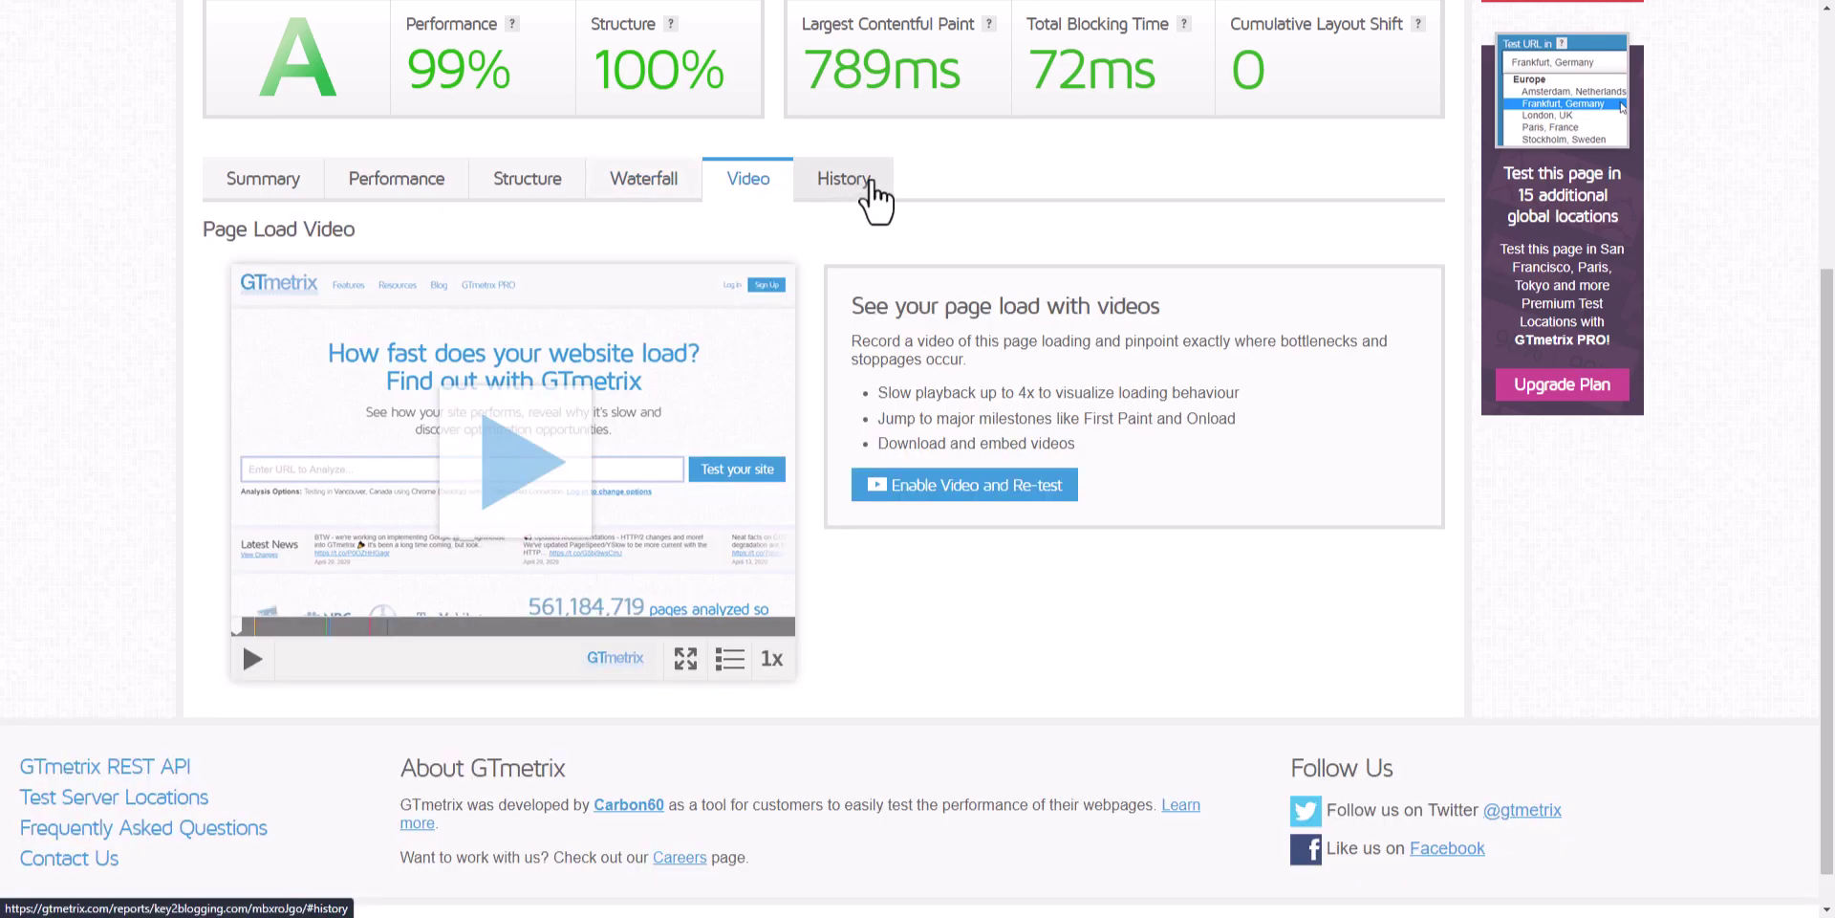
{"action": "left_click", "coordinate": [870, 199]}
{"action": "left_click", "coordinate": [755, 203]}
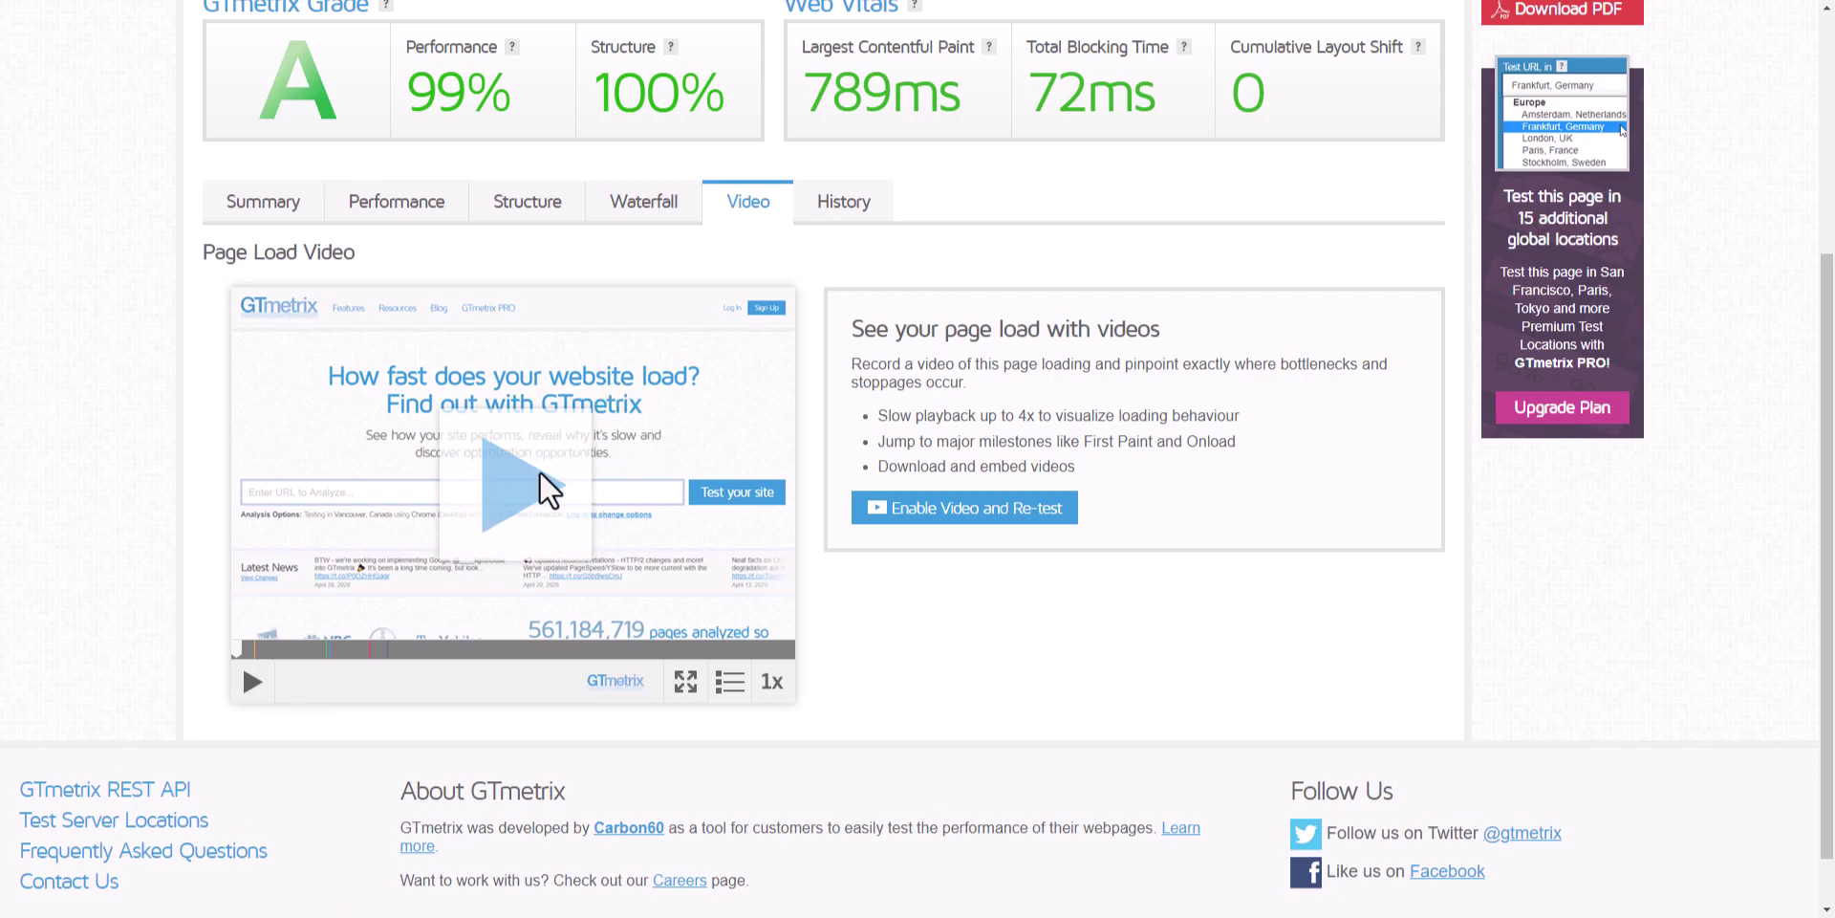
{"action": "scroll", "coordinate": [541, 470], "scroll_direction": "up", "scroll_amount": 4}
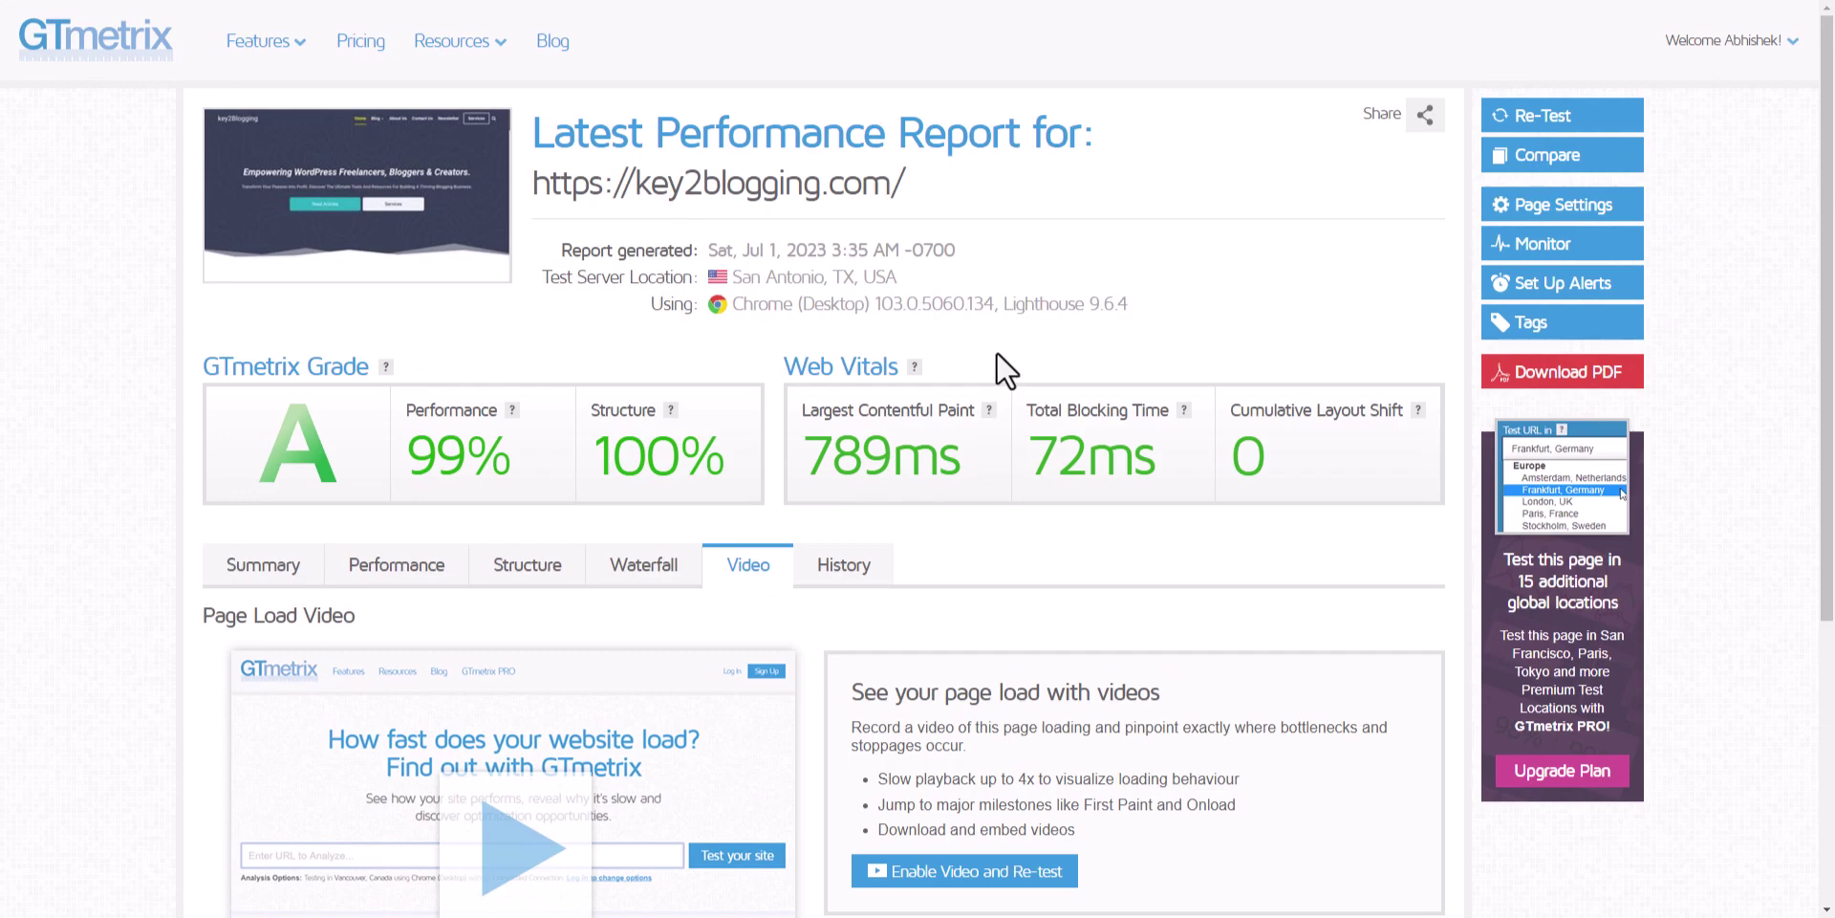
Switch to the KeyCDN Tools page and look through the HTTP Header Checker, HTTP/2 Test, Brotli Test, Network and Other tools.
{"action": "key", "text": "ctrl+Tab"}
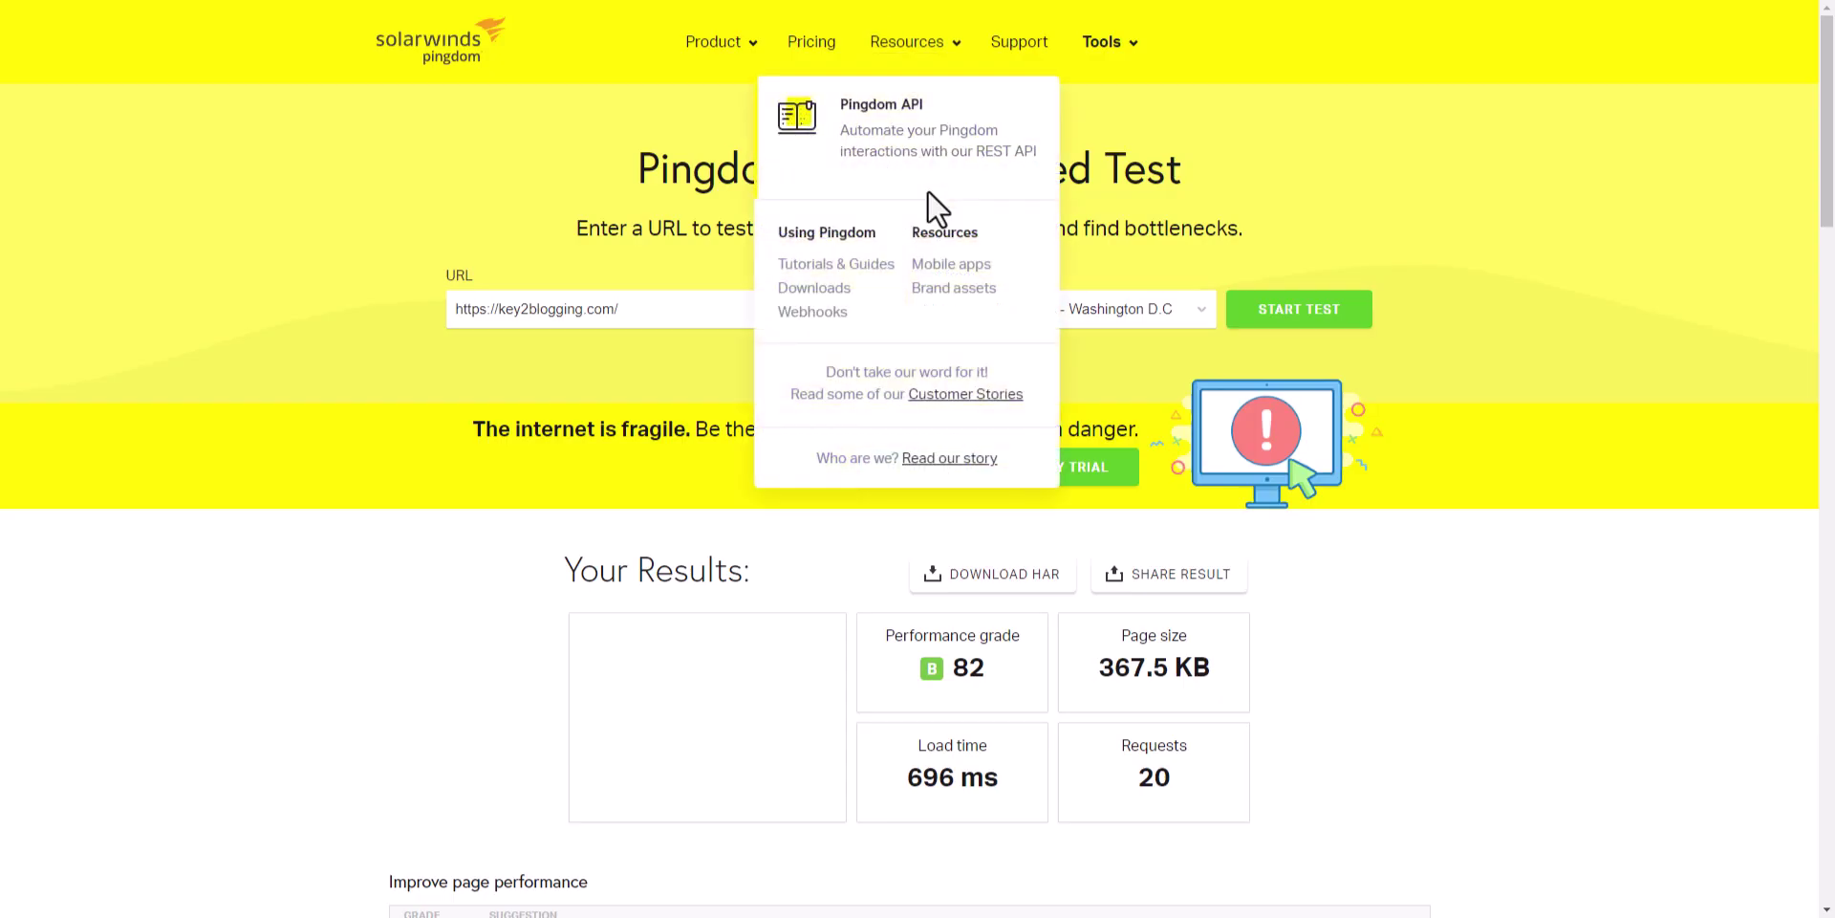
{"action": "key", "text": "ctrl+Tab"}
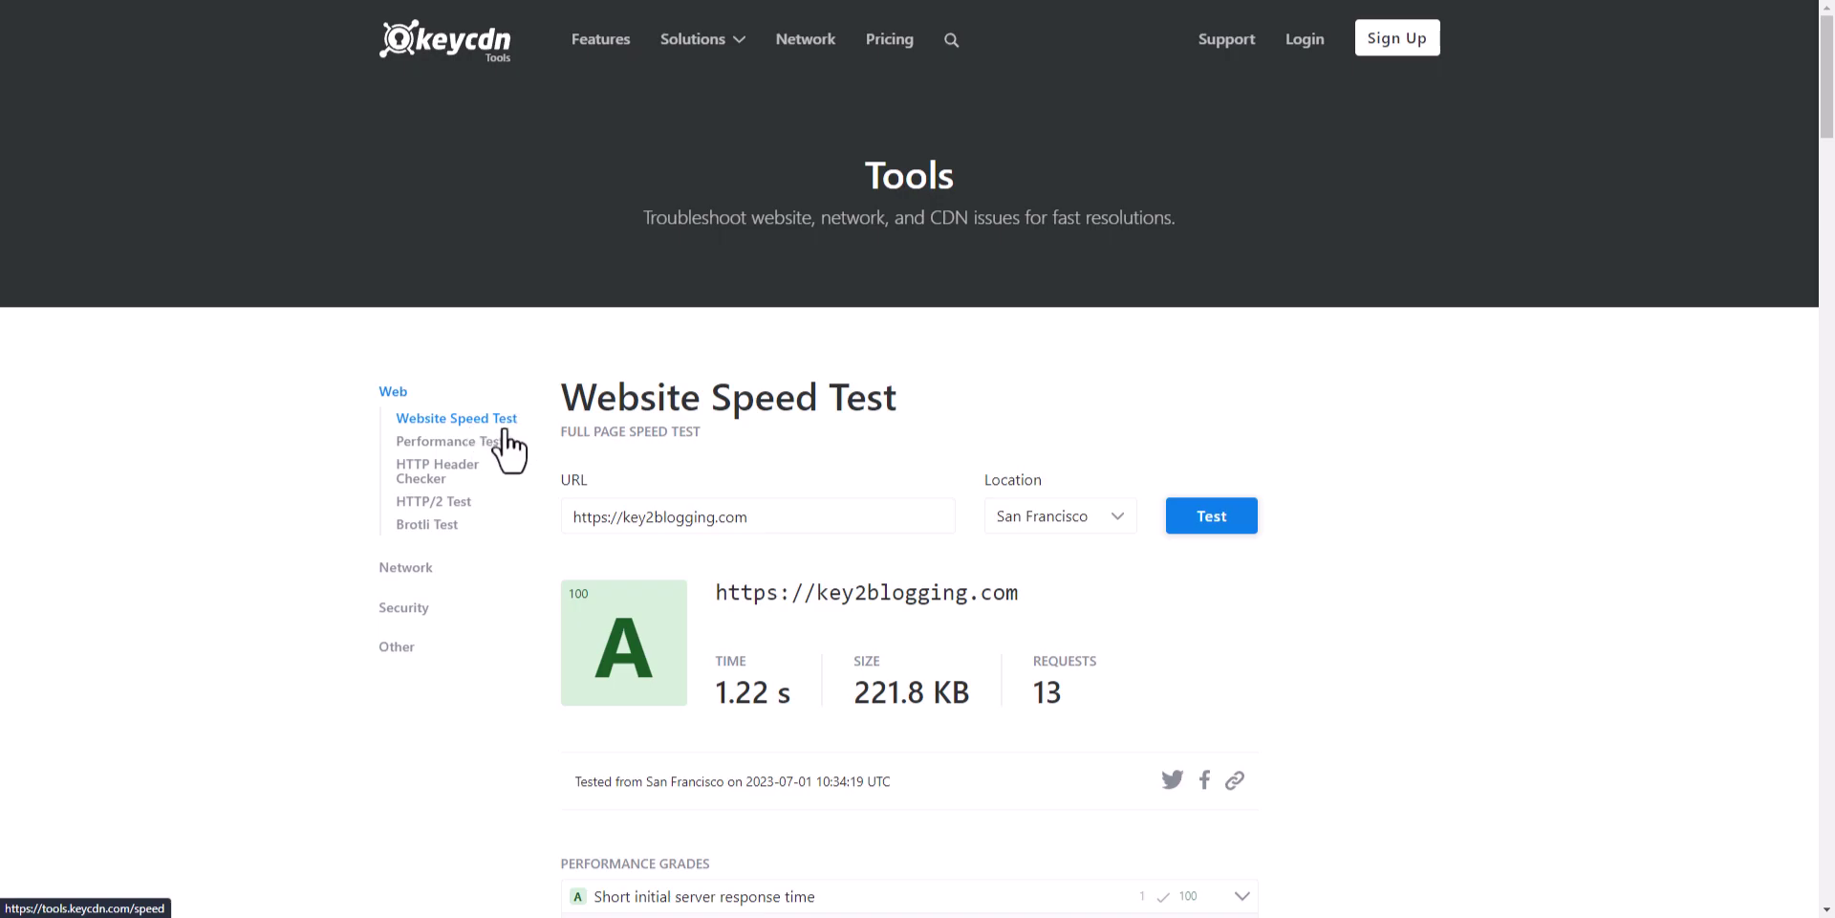
{"action": "left_click", "coordinate": [448, 471]}
{"action": "left_click", "coordinate": [446, 504]}
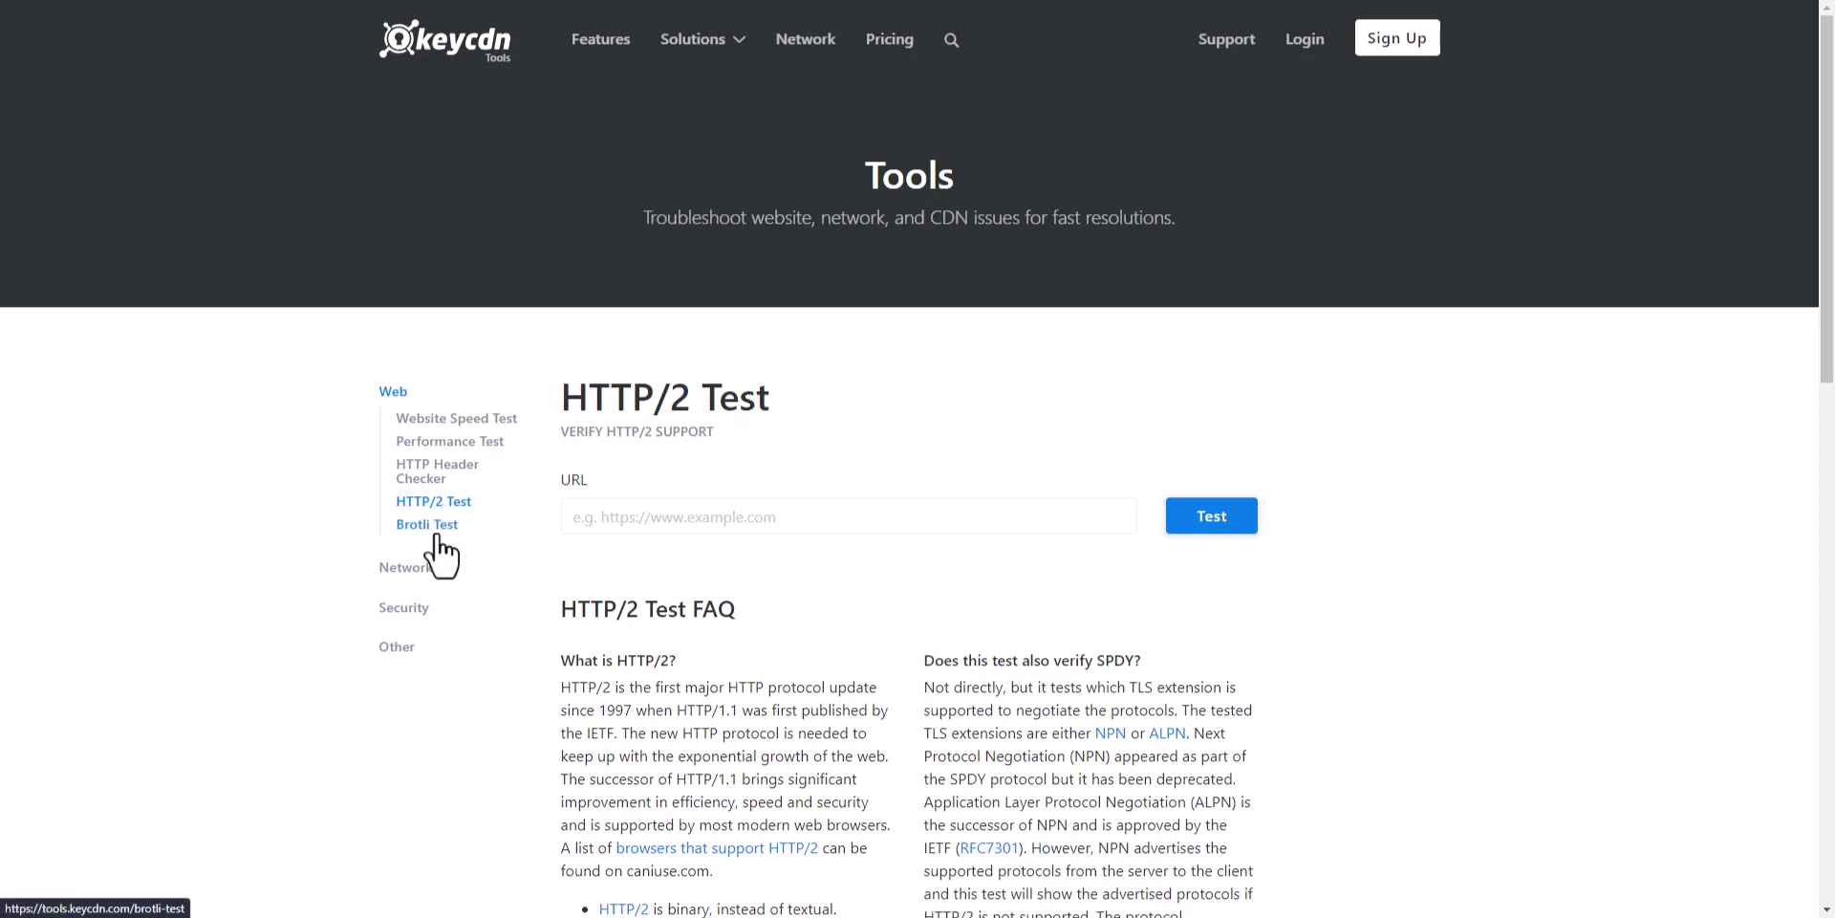
{"action": "left_click", "coordinate": [443, 526]}
{"action": "left_click", "coordinate": [421, 570]}
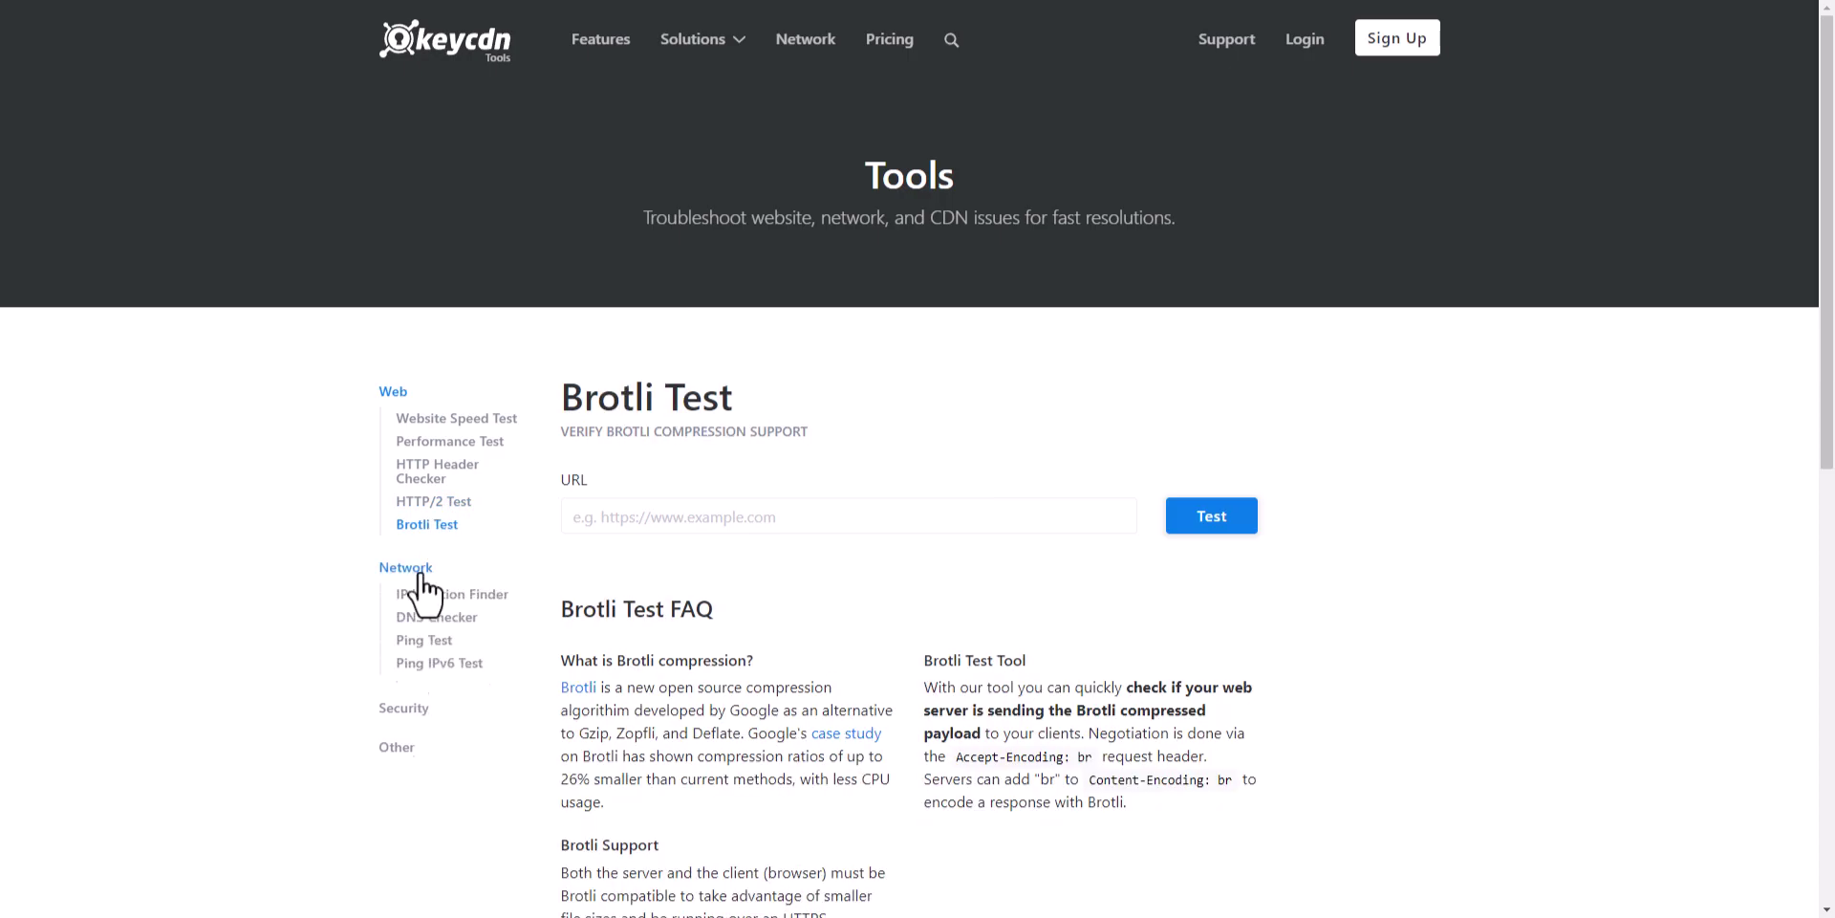
{"action": "left_click", "coordinate": [409, 751]}
{"action": "left_click", "coordinate": [394, 785]}
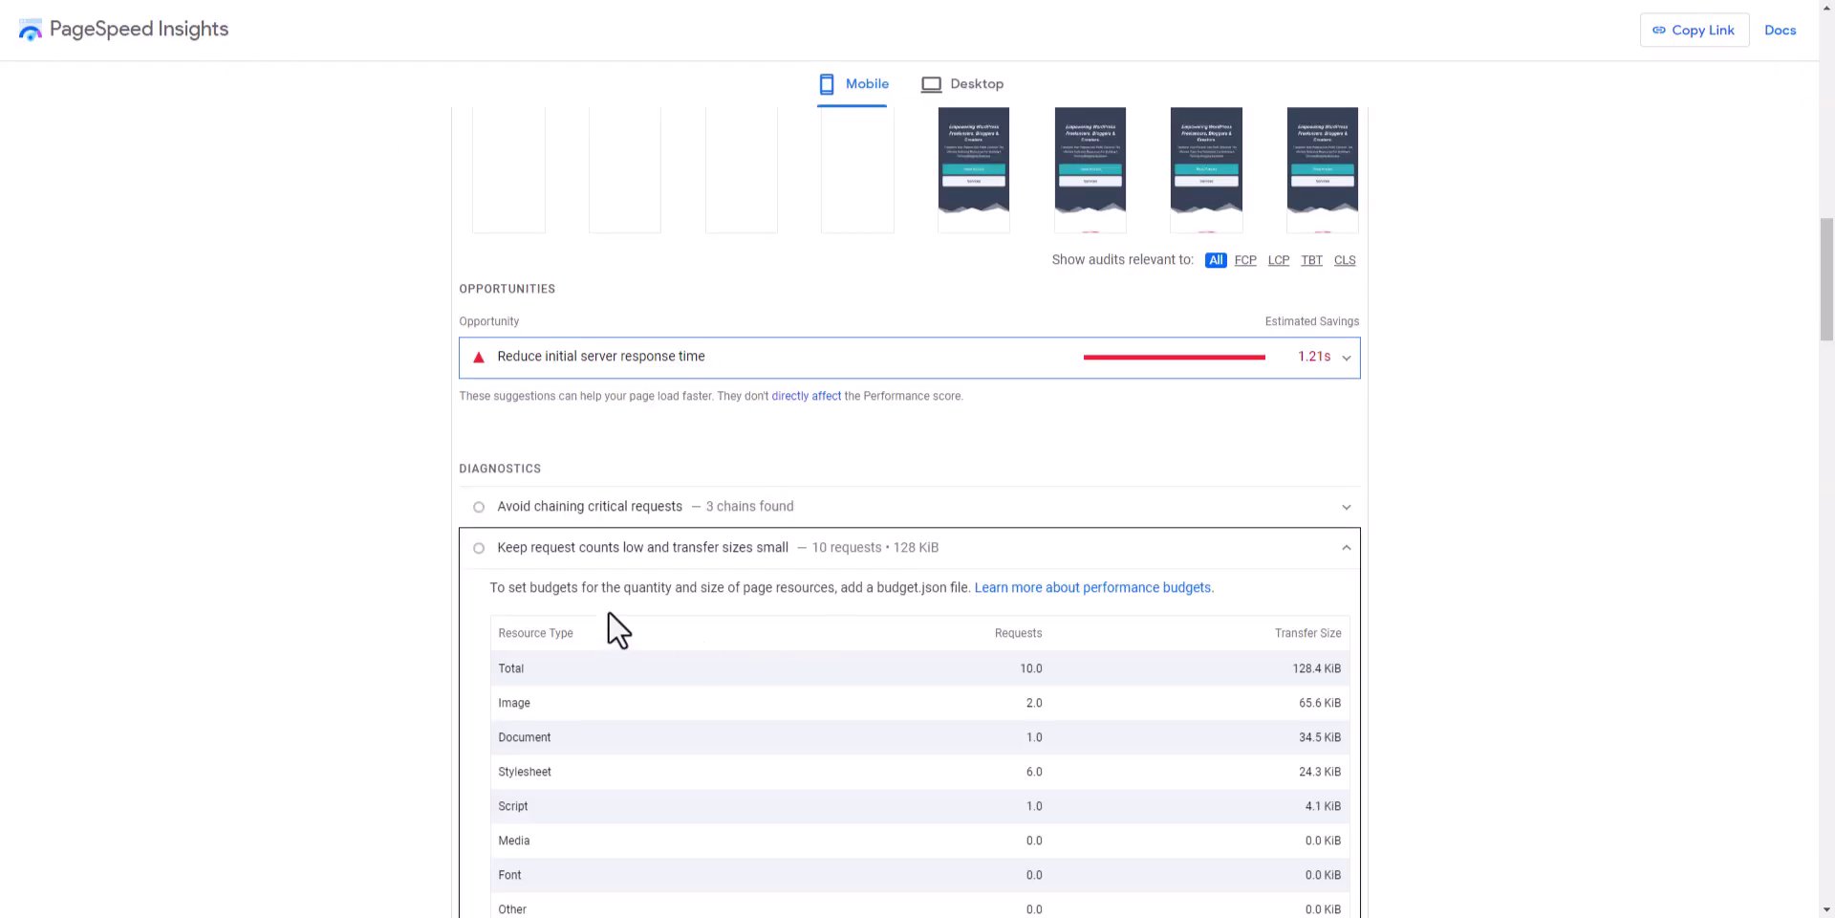
Open Lighthouse in the browser's developer tools for the article "What is Core Web Vitals & How to Improve them?" and analyze its page load.
{"action": "scroll", "coordinate": [1360, 468], "scroll_direction": "up", "scroll_amount": 12}
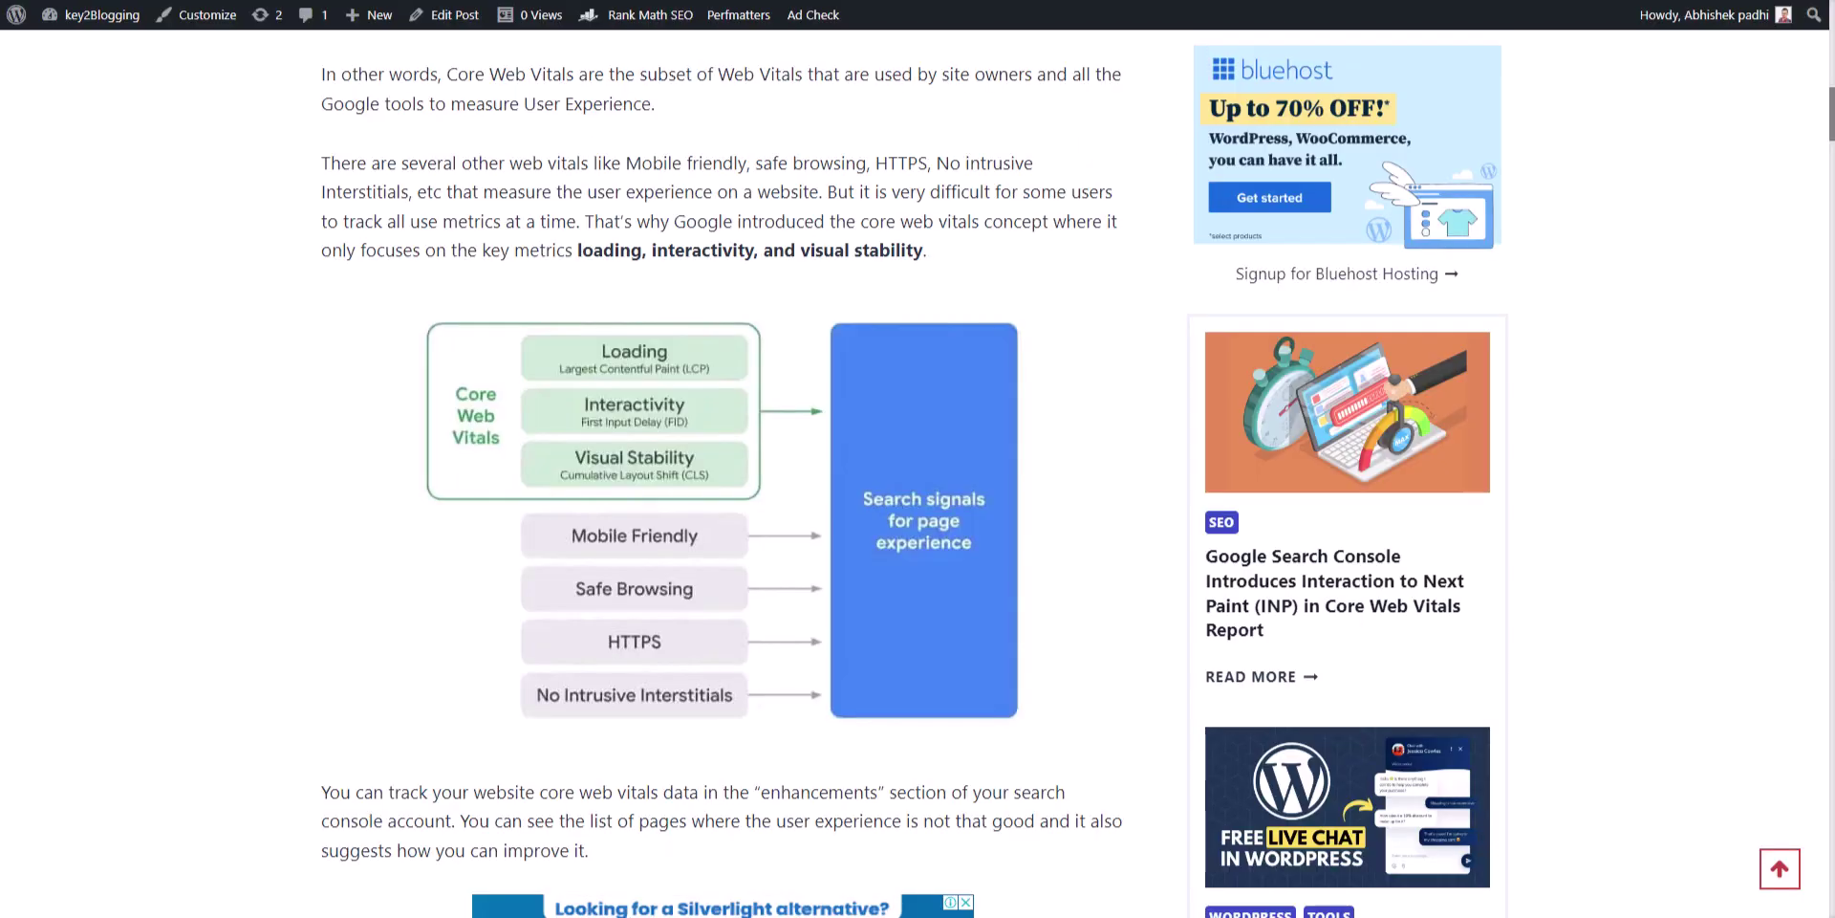
{"action": "scroll", "coordinate": [1396, 278], "scroll_direction": "up", "scroll_amount": 3}
{"action": "scroll", "coordinate": [1706, 285], "scroll_direction": "up", "scroll_amount": 10}
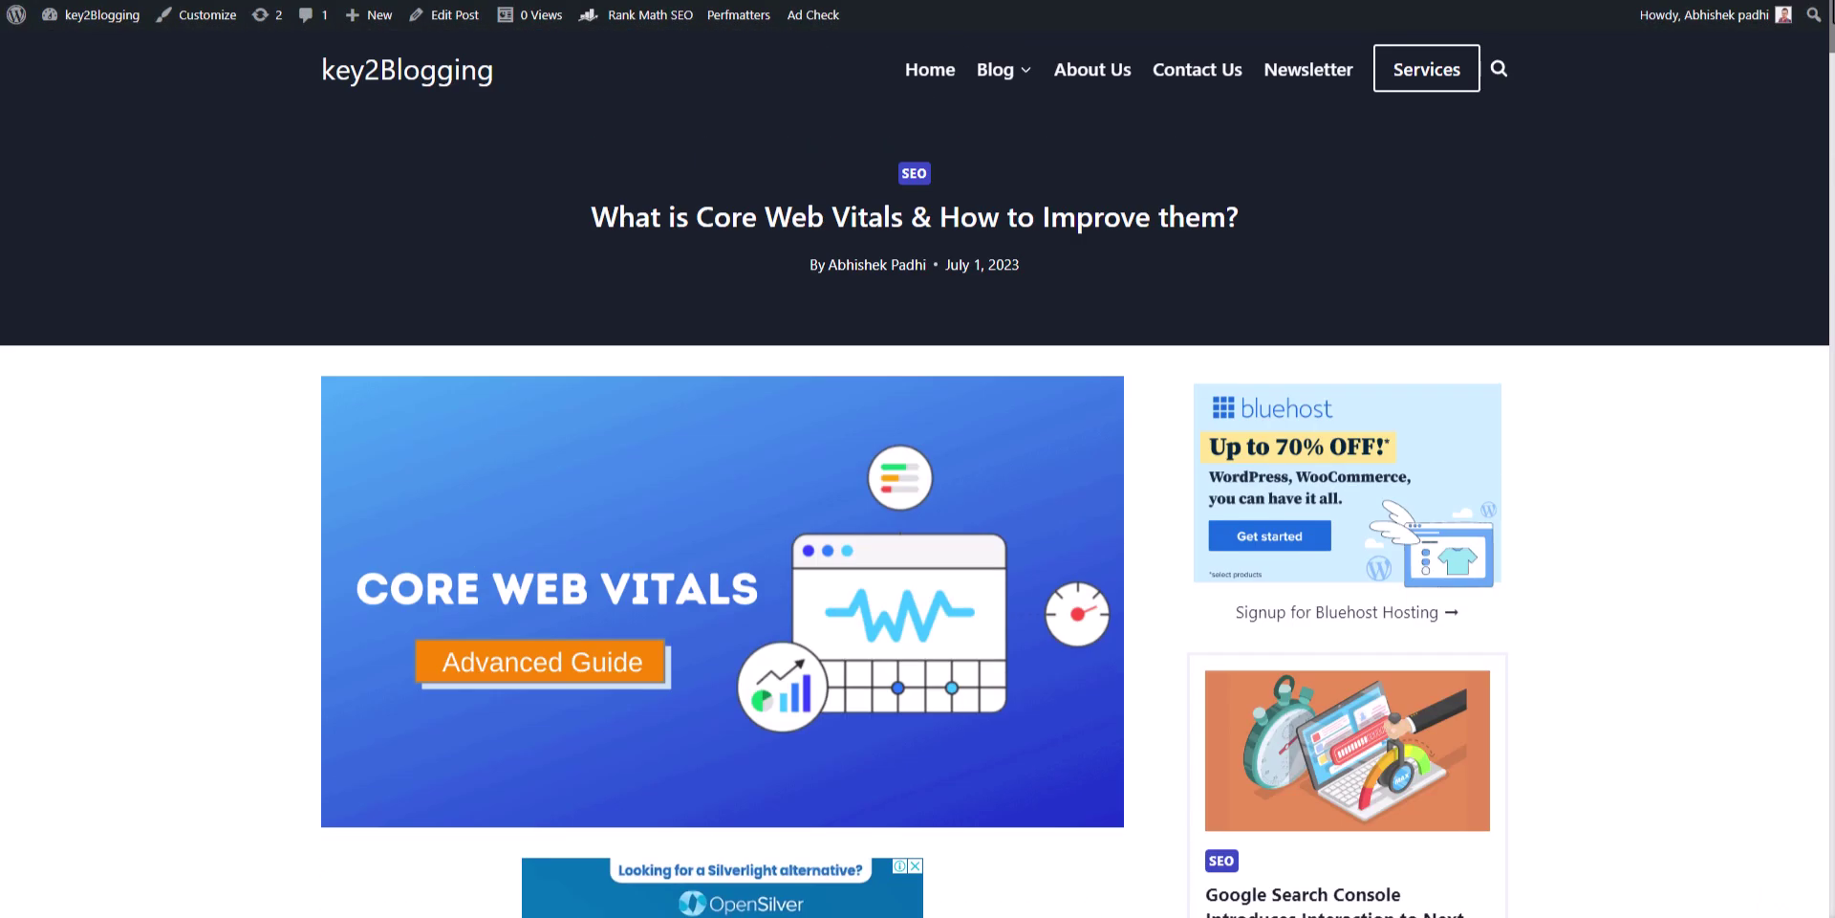
{"action": "right_click", "coordinate": [766, 462]}
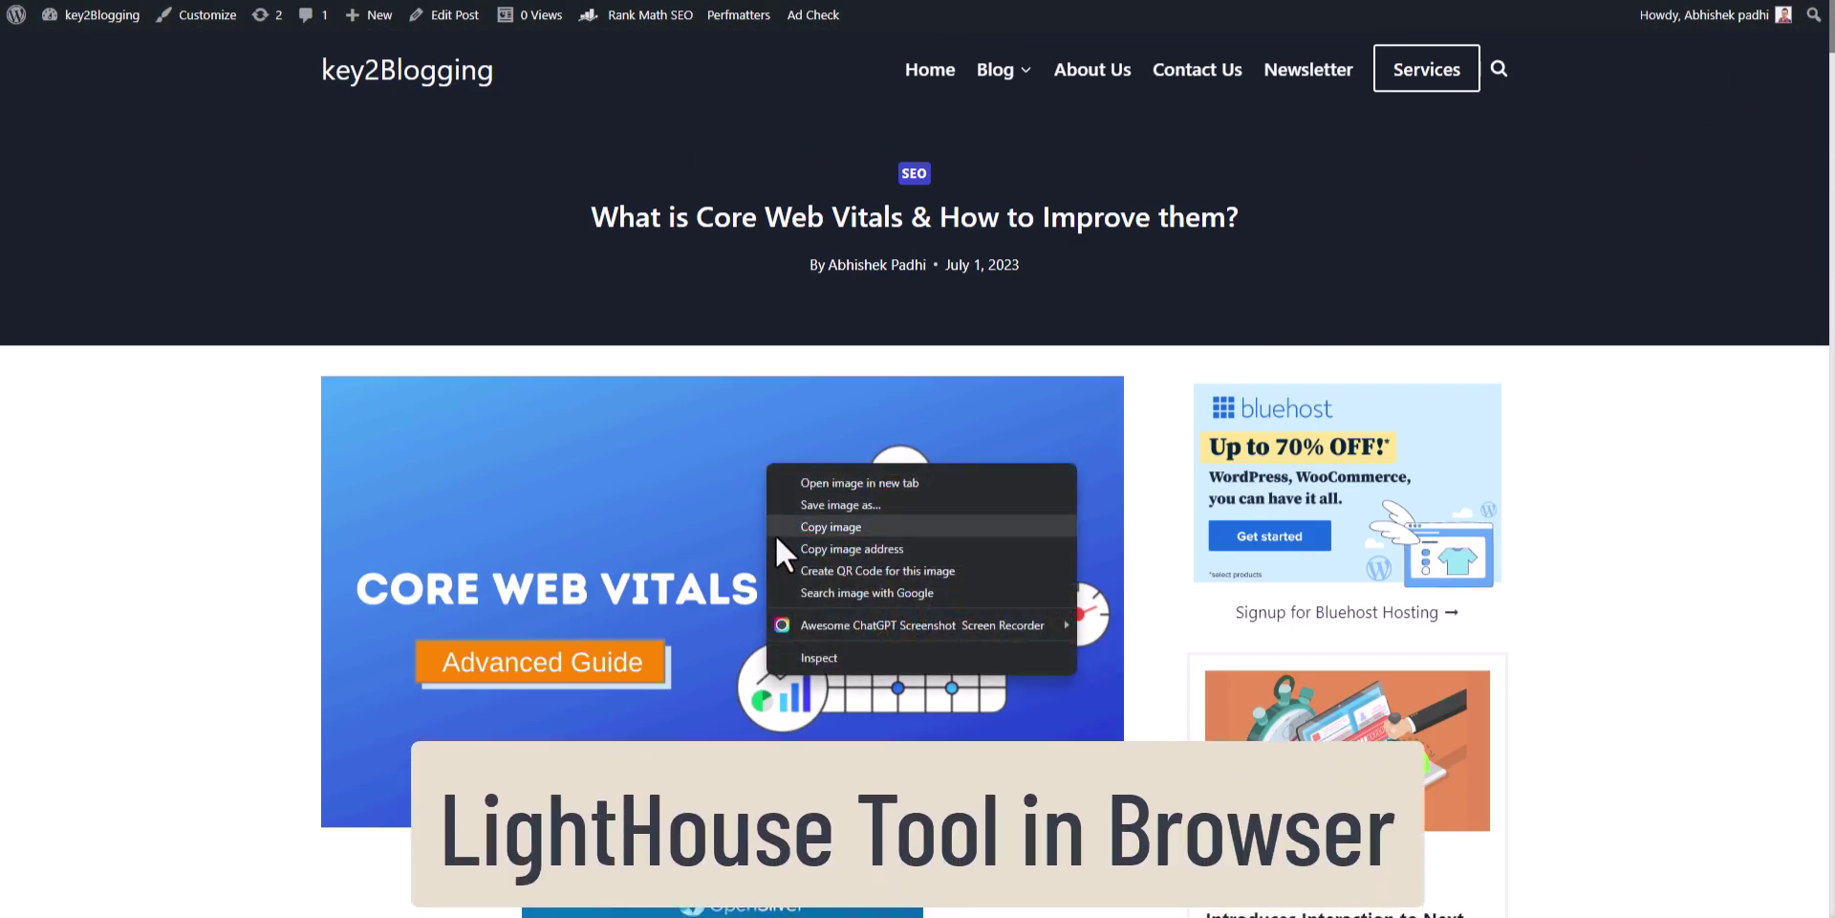
{"action": "left_click", "coordinate": [808, 656]}
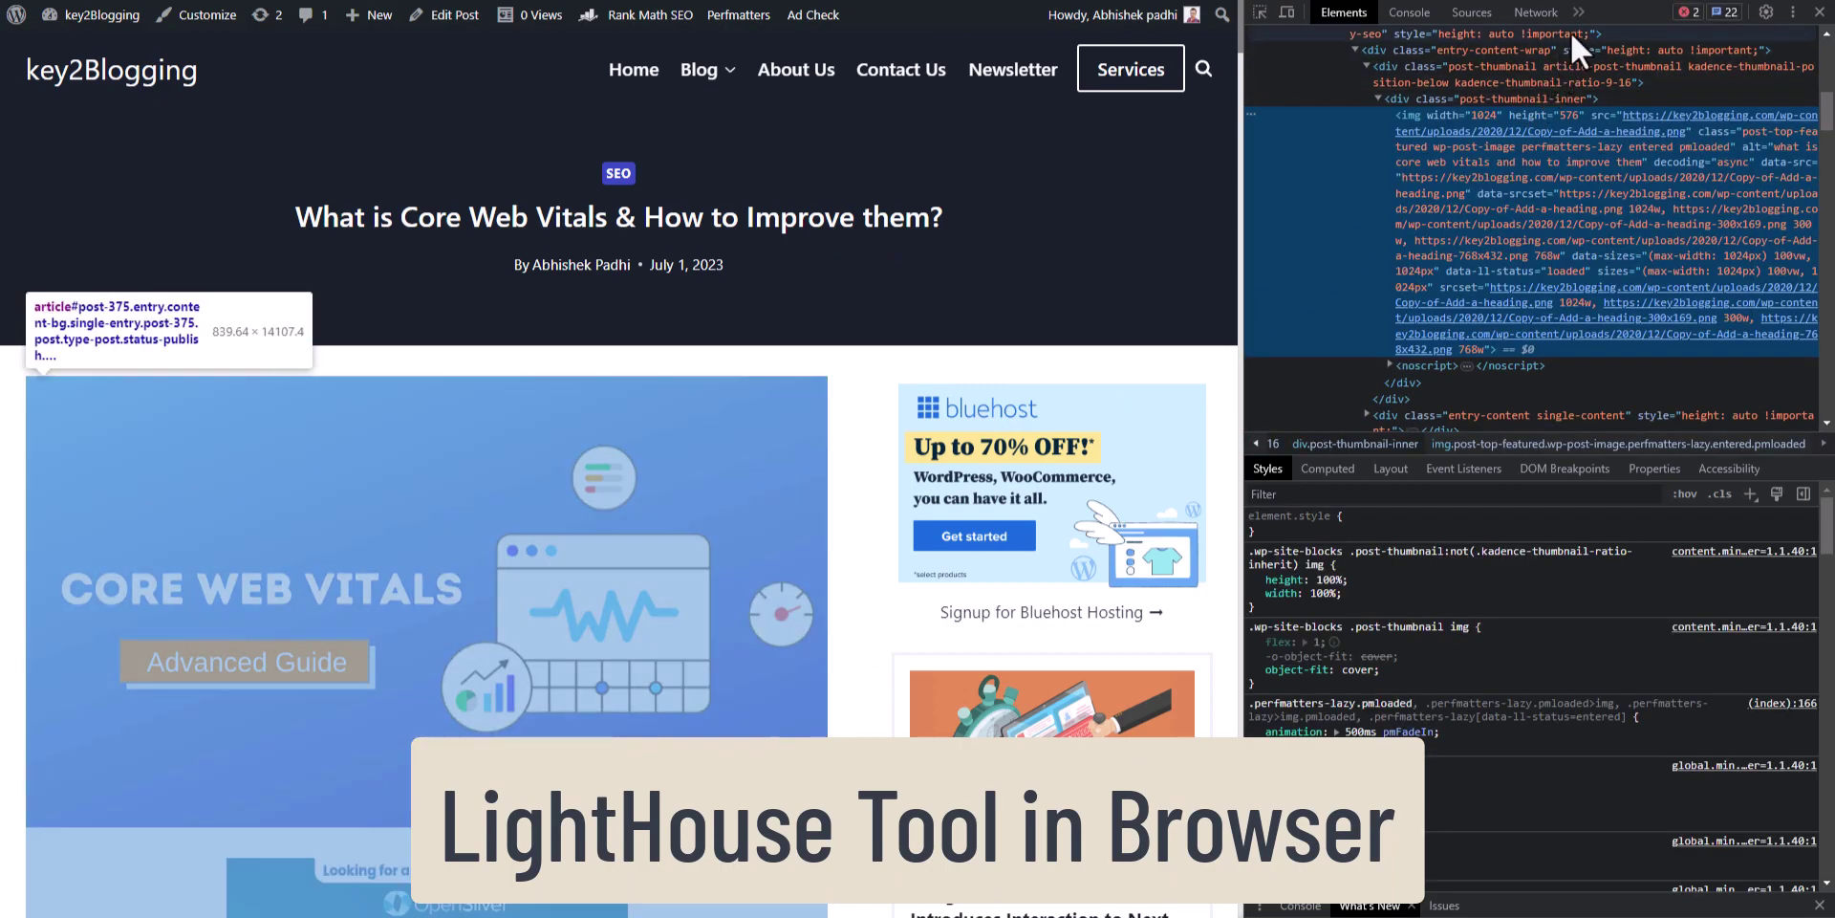
{"action": "left_click", "coordinate": [1578, 13]}
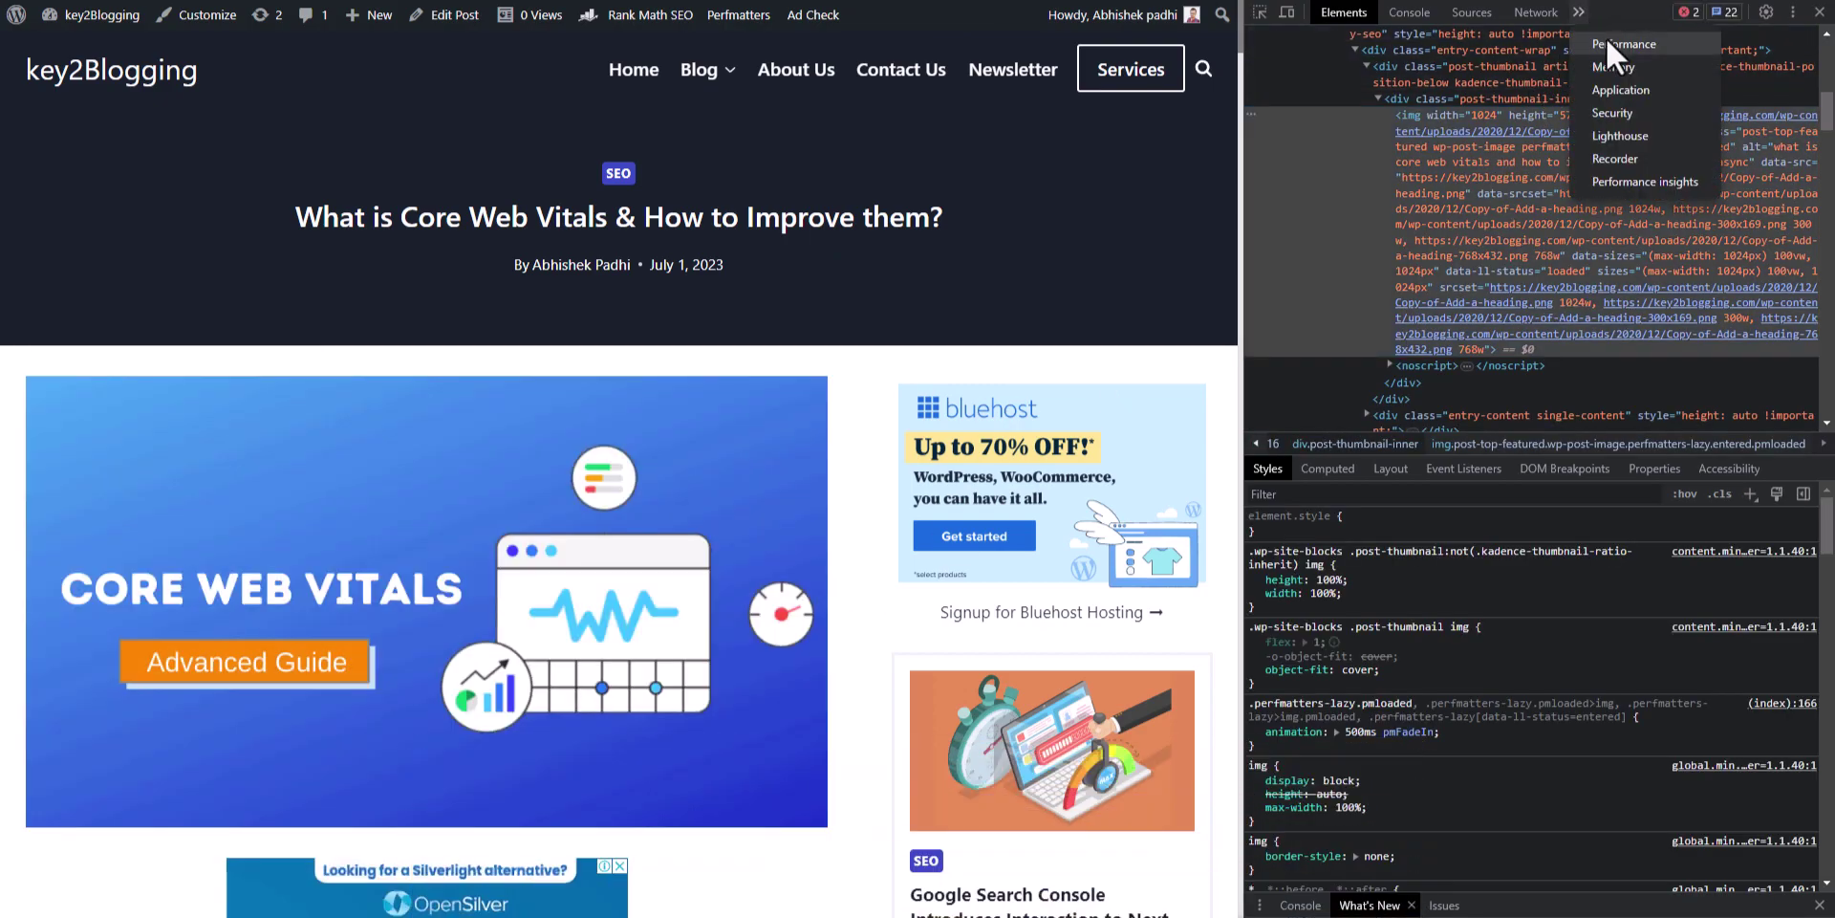
{"action": "left_click", "coordinate": [1623, 137]}
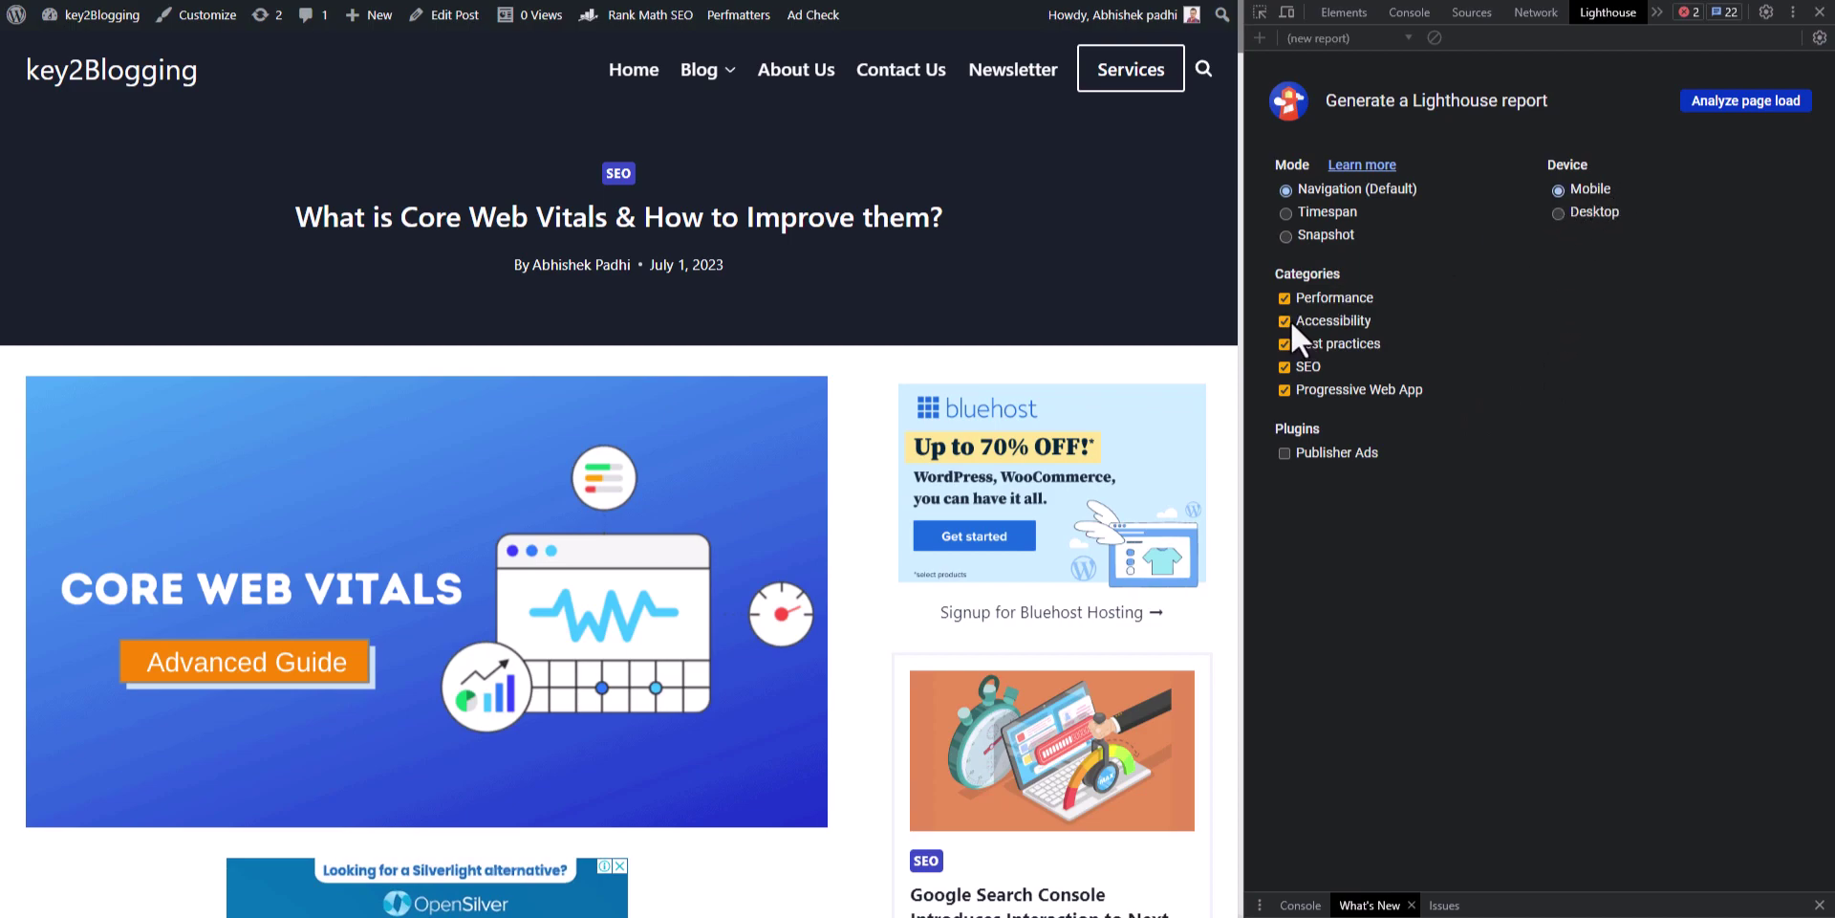
{"action": "left_click", "coordinate": [1740, 105]}
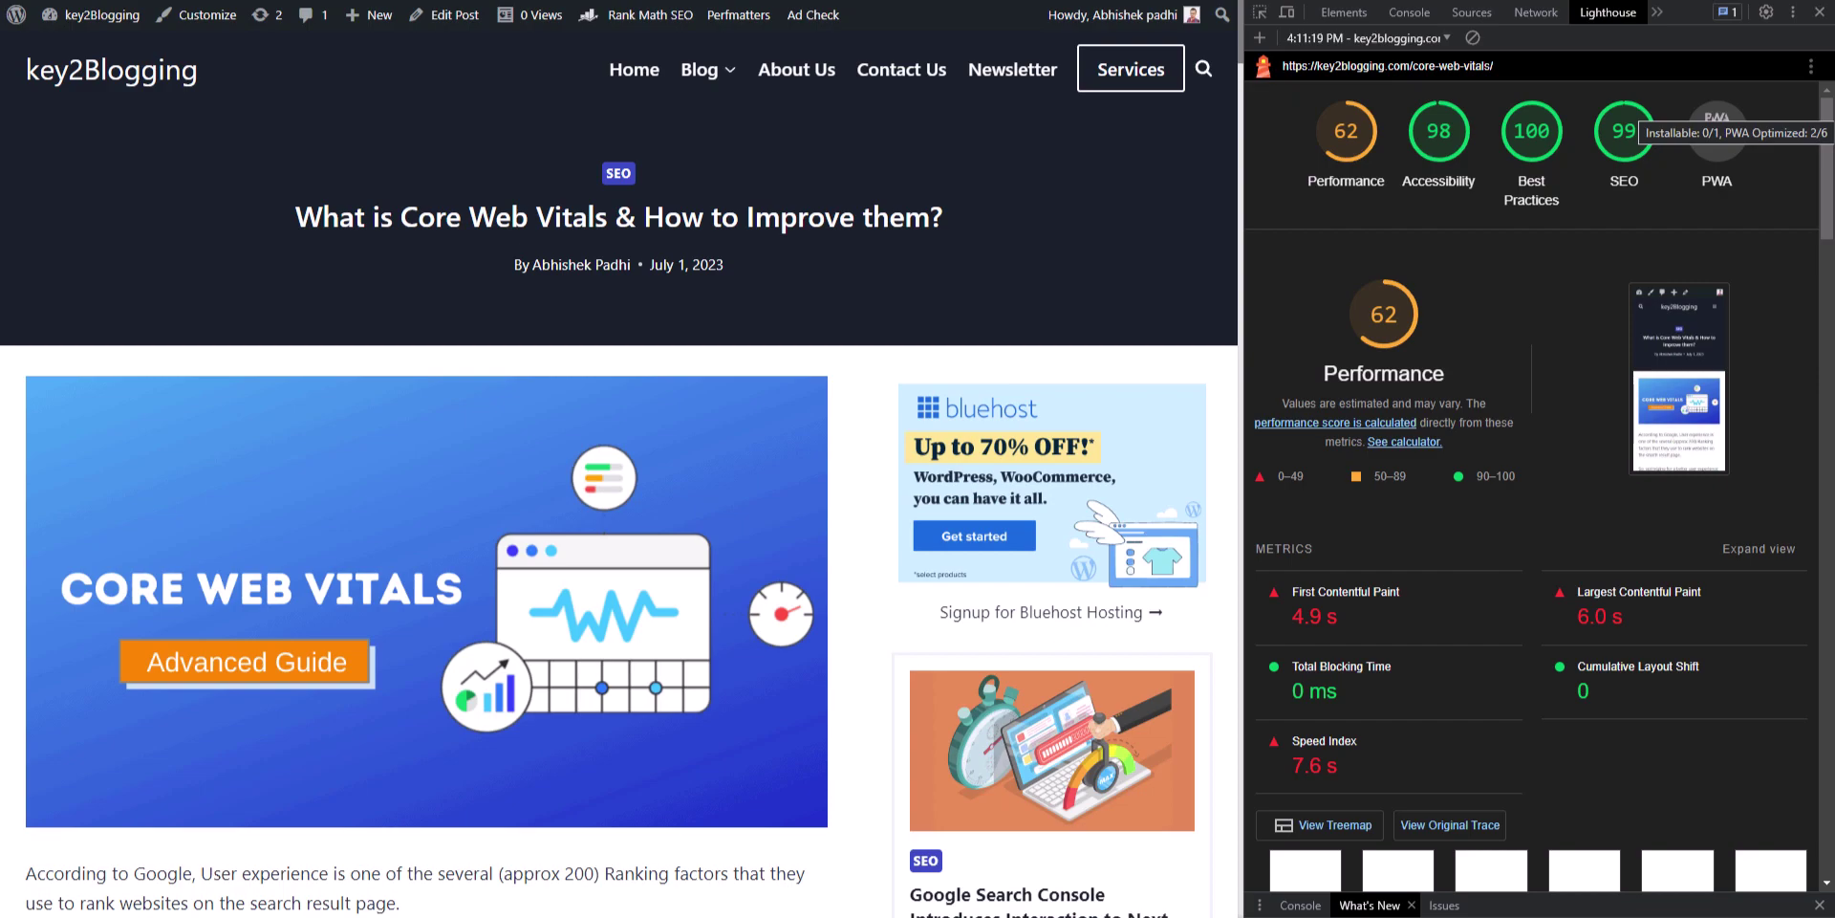
{"action": "key", "text": "ctrl+shift+n"}
{"action": "type", "text": "https://key2blogging.com/"}
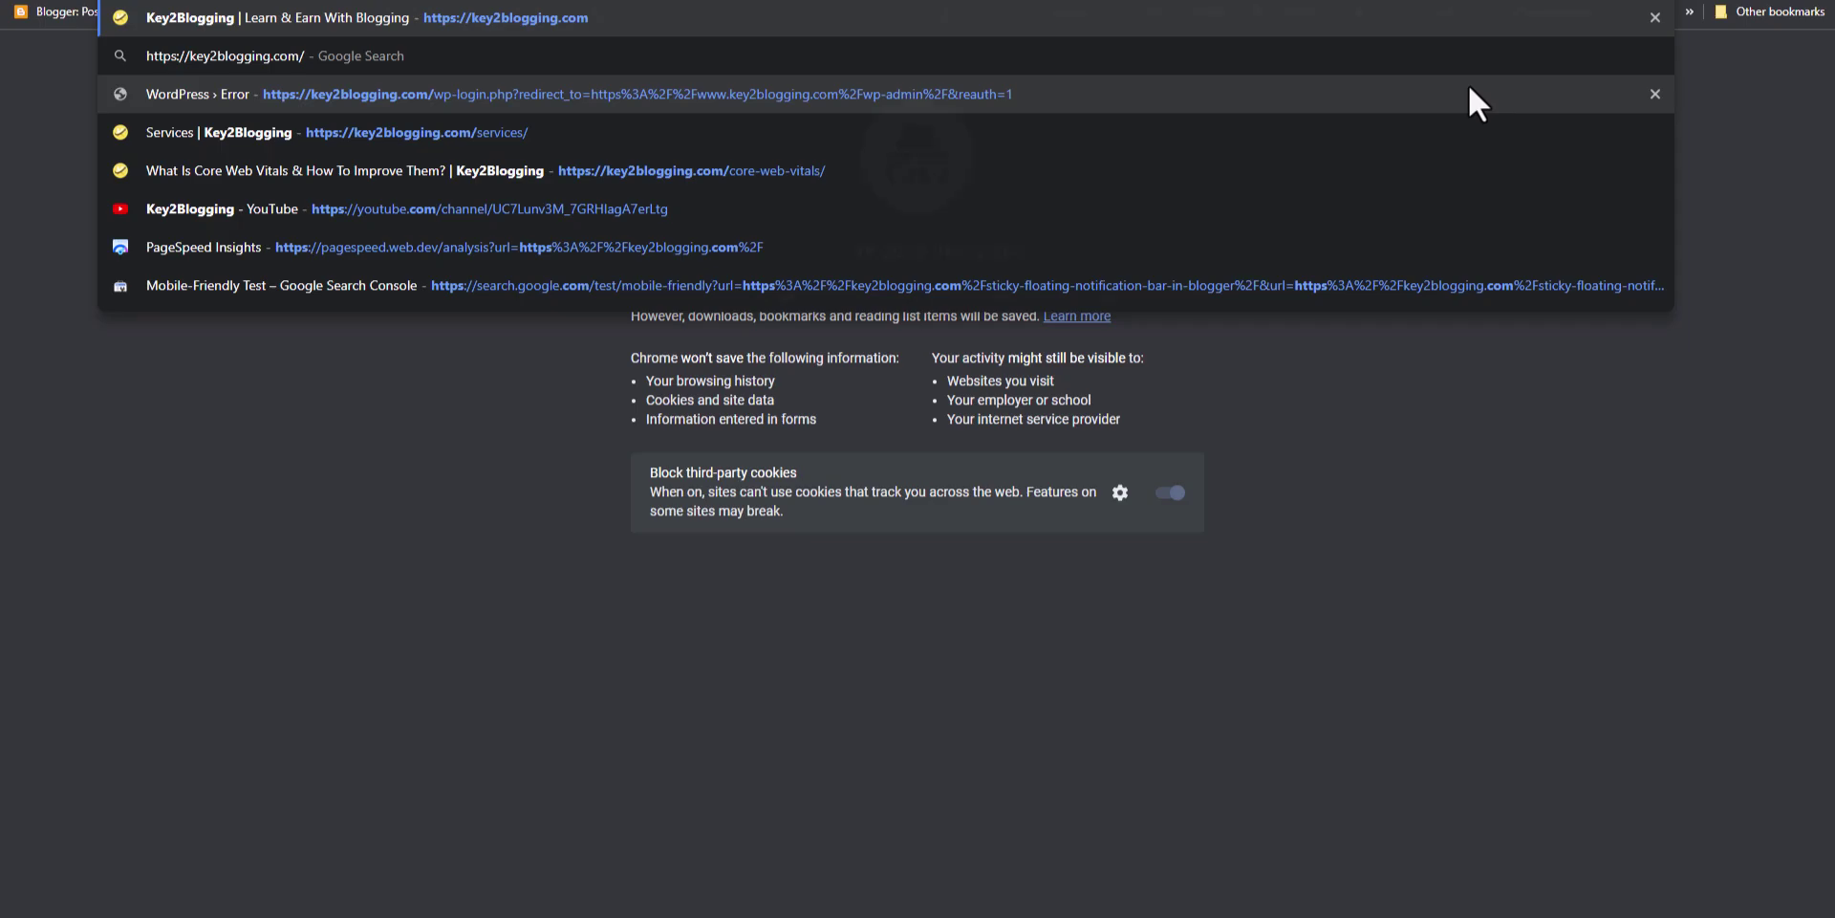
{"action": "key", "text": "Return"}
Open Lighthouse in the developer tools for the key2blogging.com home page and generate a page load report.
{"action": "right_click", "coordinate": [1208, 244]}
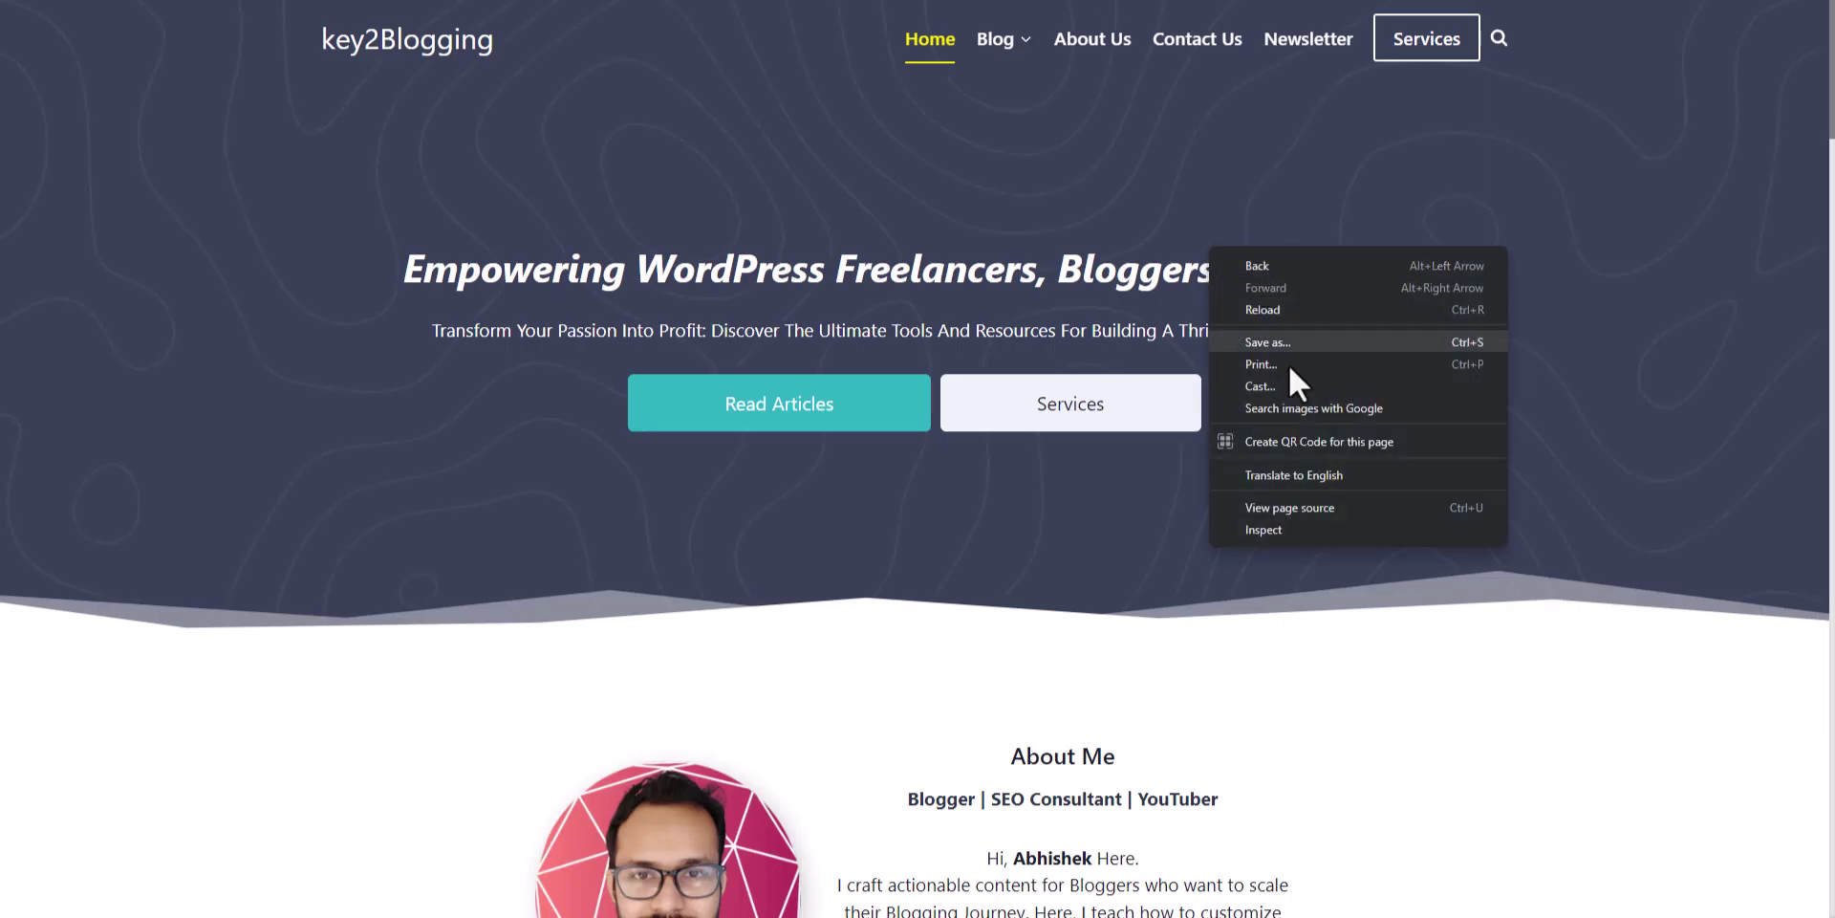
{"action": "left_click", "coordinate": [1299, 528]}
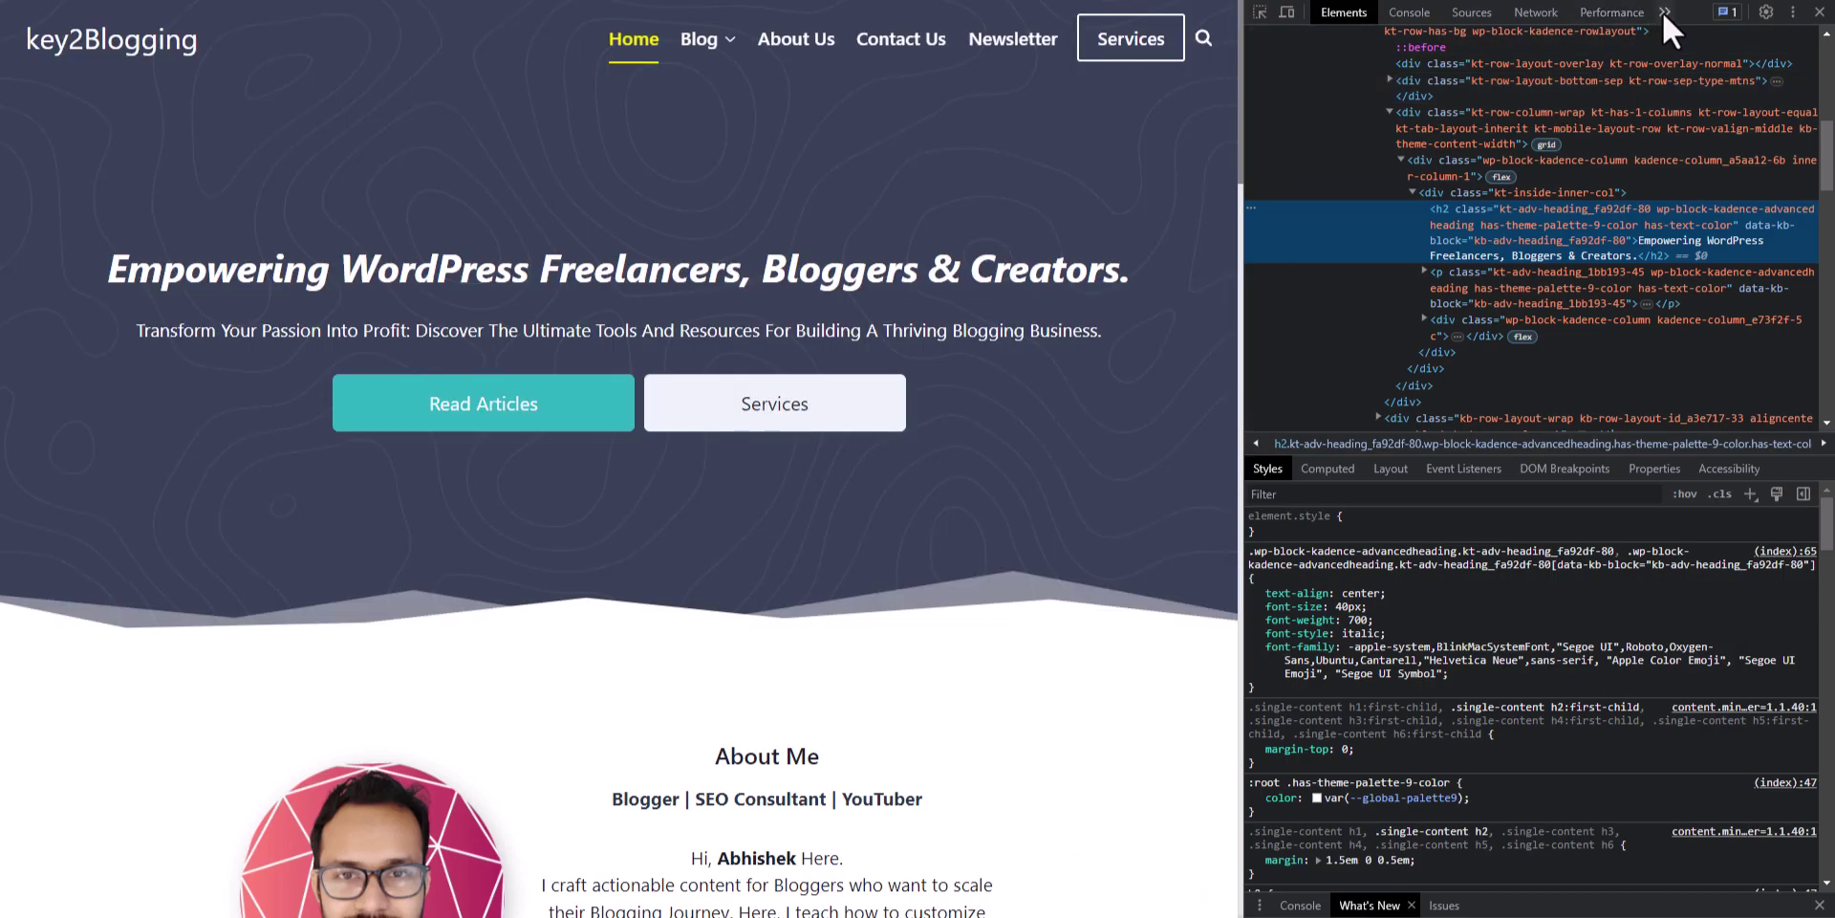
{"action": "left_click", "coordinate": [1664, 11]}
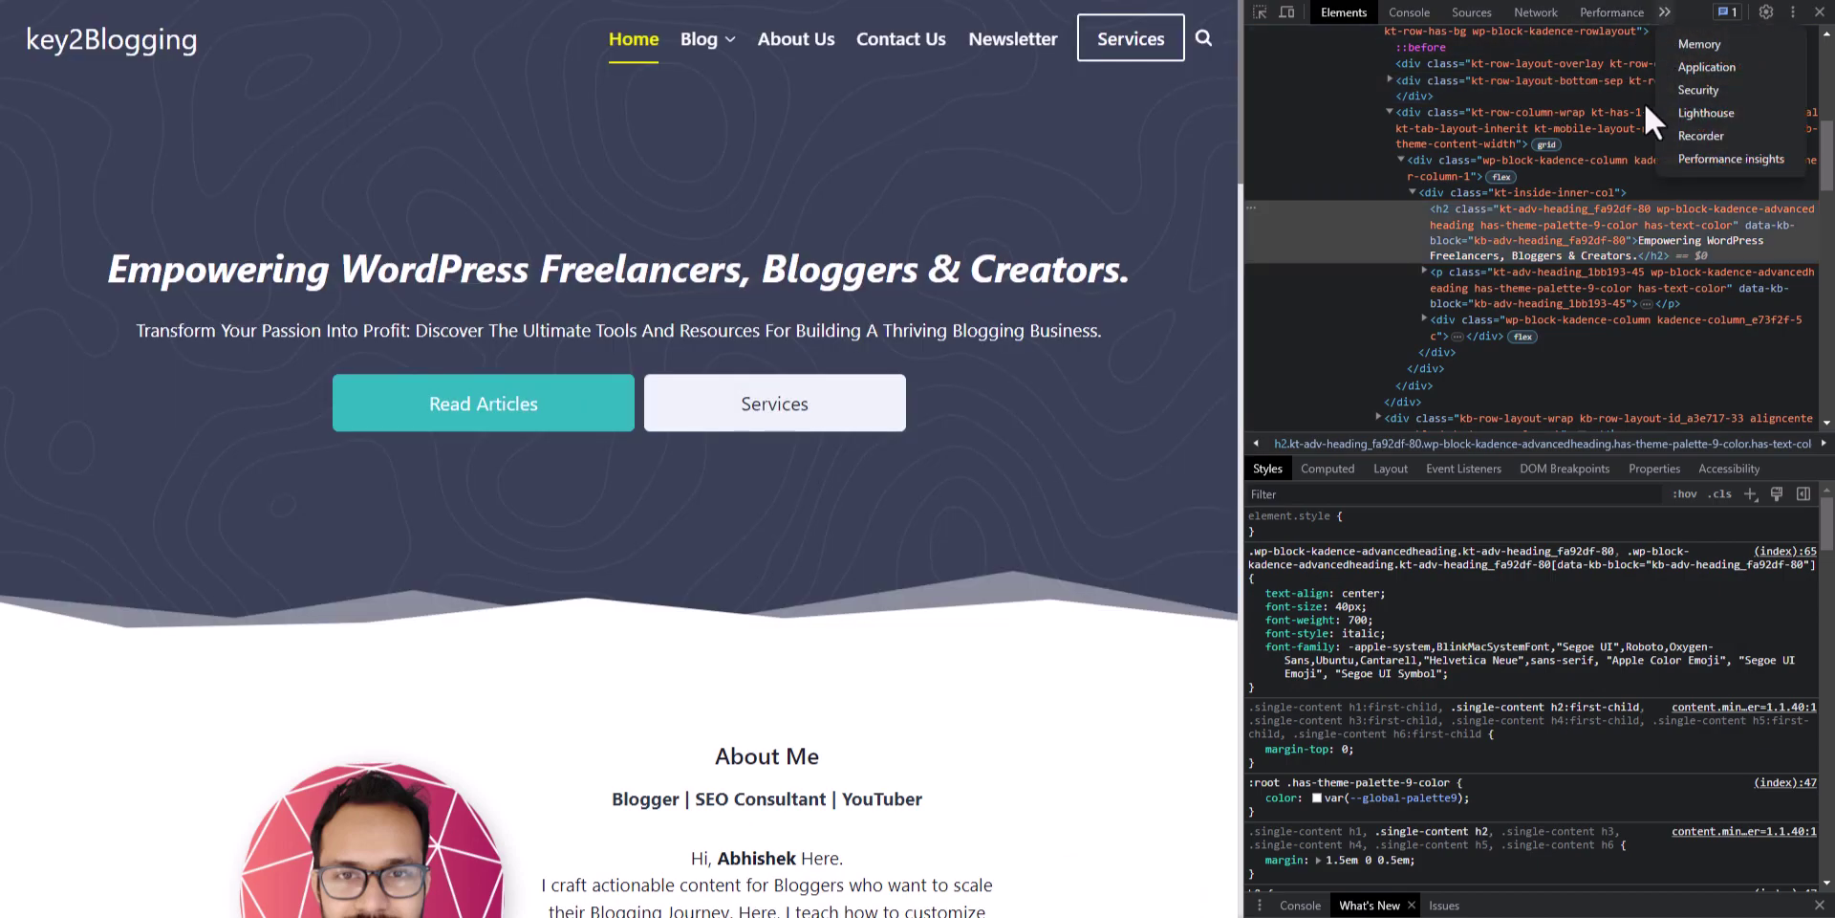
{"action": "left_click", "coordinate": [1705, 113]}
{"action": "left_click", "coordinate": [1743, 104]}
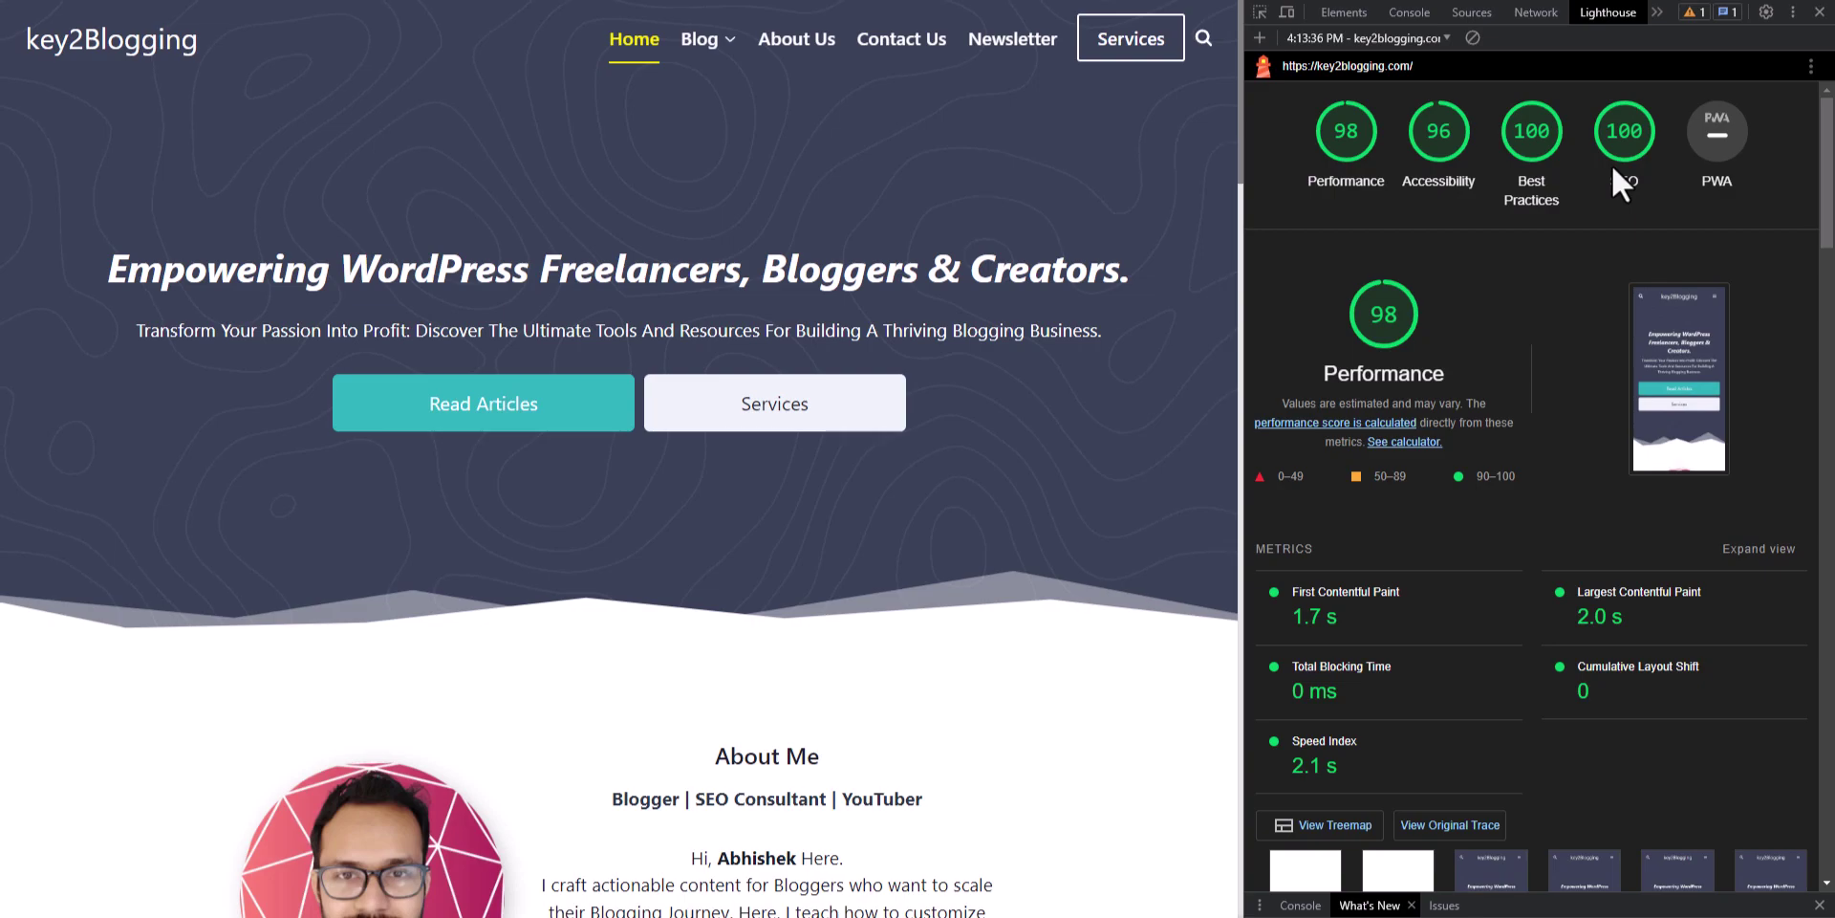
Review the home page's Lighthouse metrics, opportunities and diagnostics.
{"action": "scroll", "coordinate": [1625, 574], "scroll_direction": "down", "scroll_amount": 8}
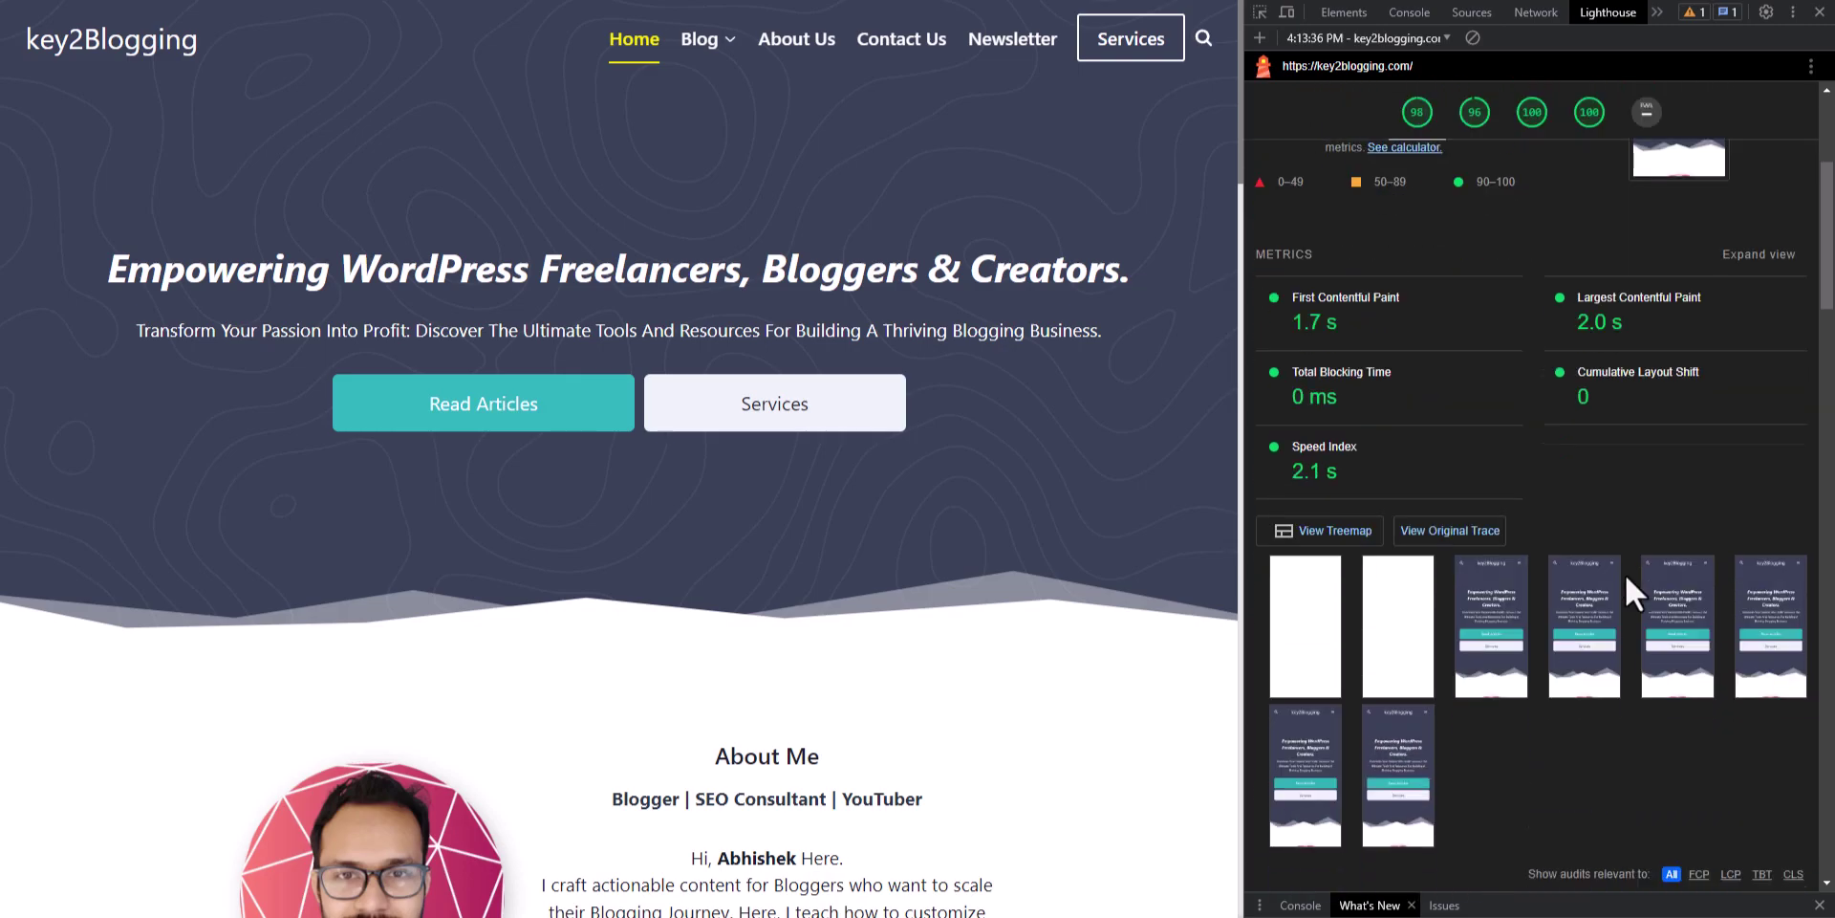
{"action": "scroll", "coordinate": [1534, 612], "scroll_direction": "down", "scroll_amount": 3}
{"action": "scroll", "coordinate": [1529, 595], "scroll_direction": "up", "scroll_amount": 4}
Search the key2blogging.com site for "core web vitals" and open the article "What is Core Web Vitals & How to Improve them?".
{"action": "left_click", "coordinate": [1203, 40]}
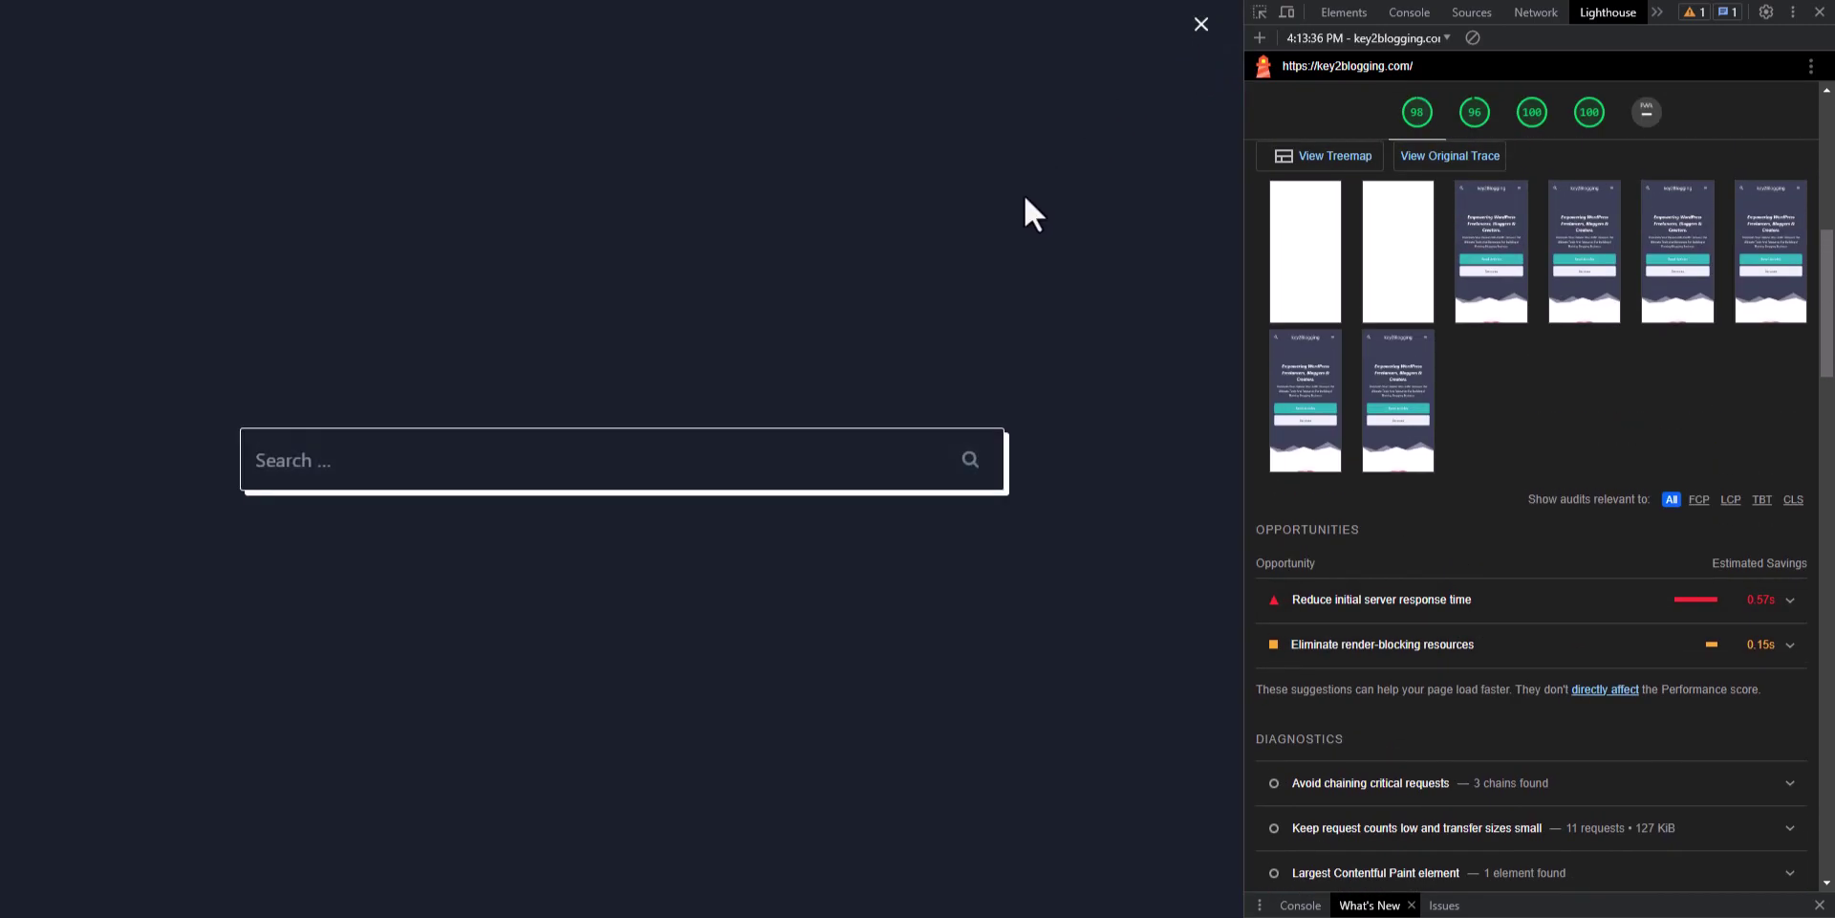
{"action": "type", "text": "core "}
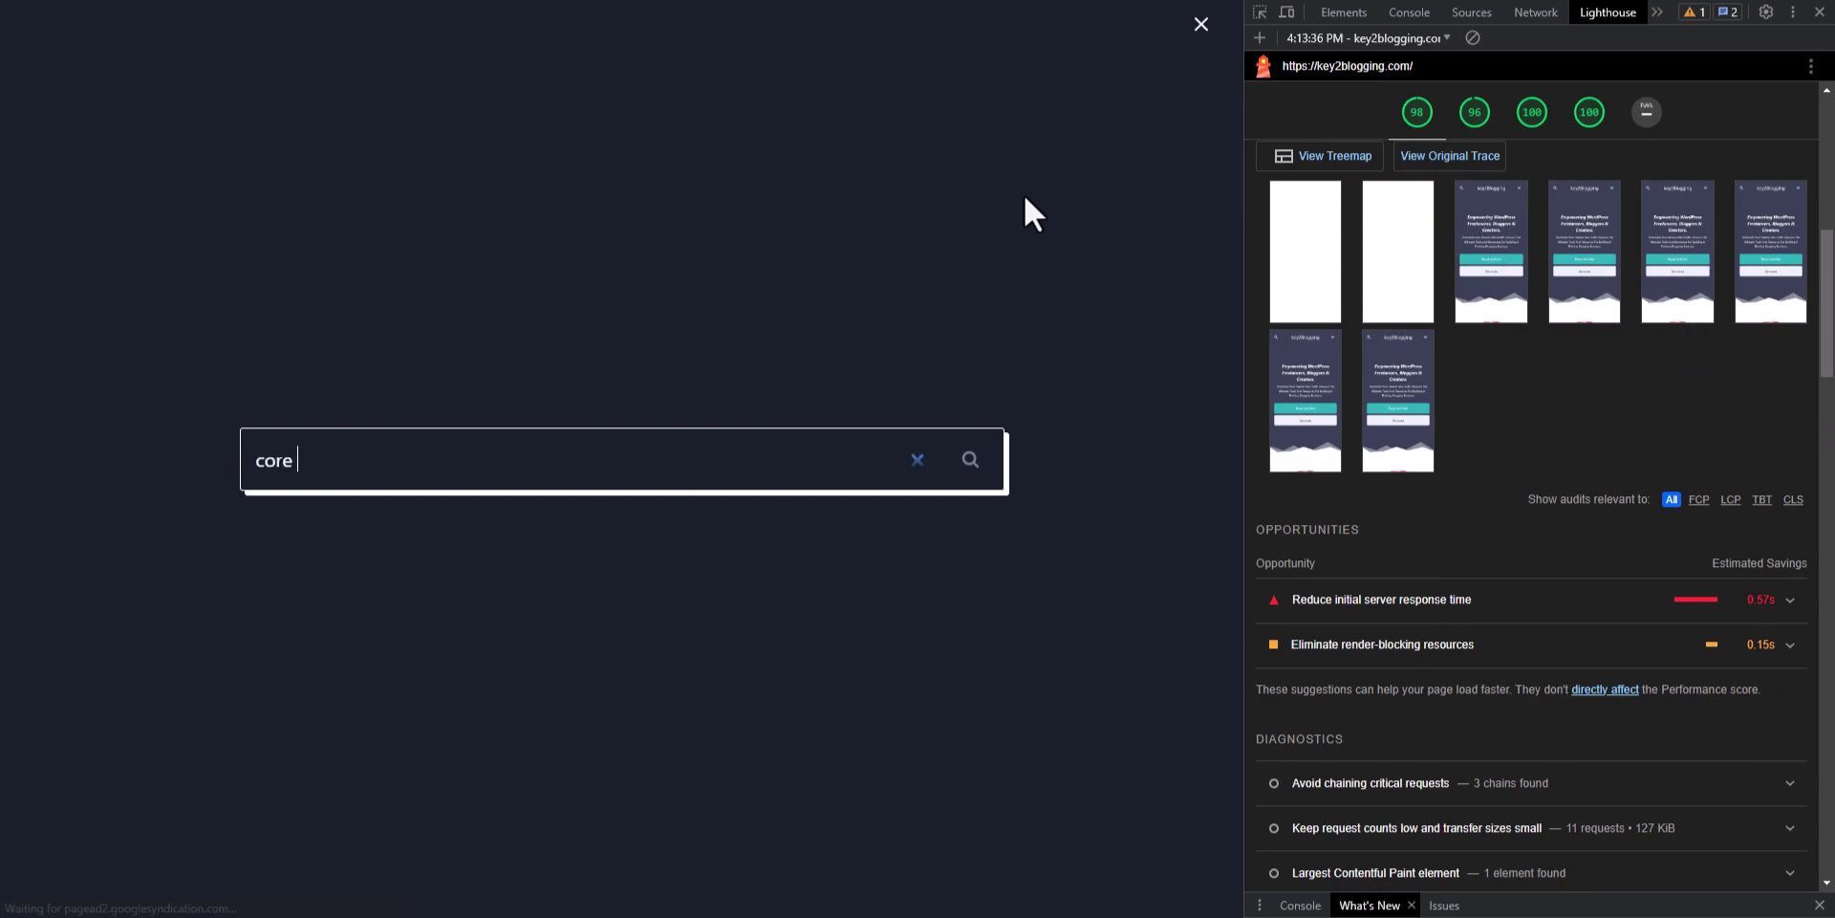
{"action": "type", "text": "web vitals"}
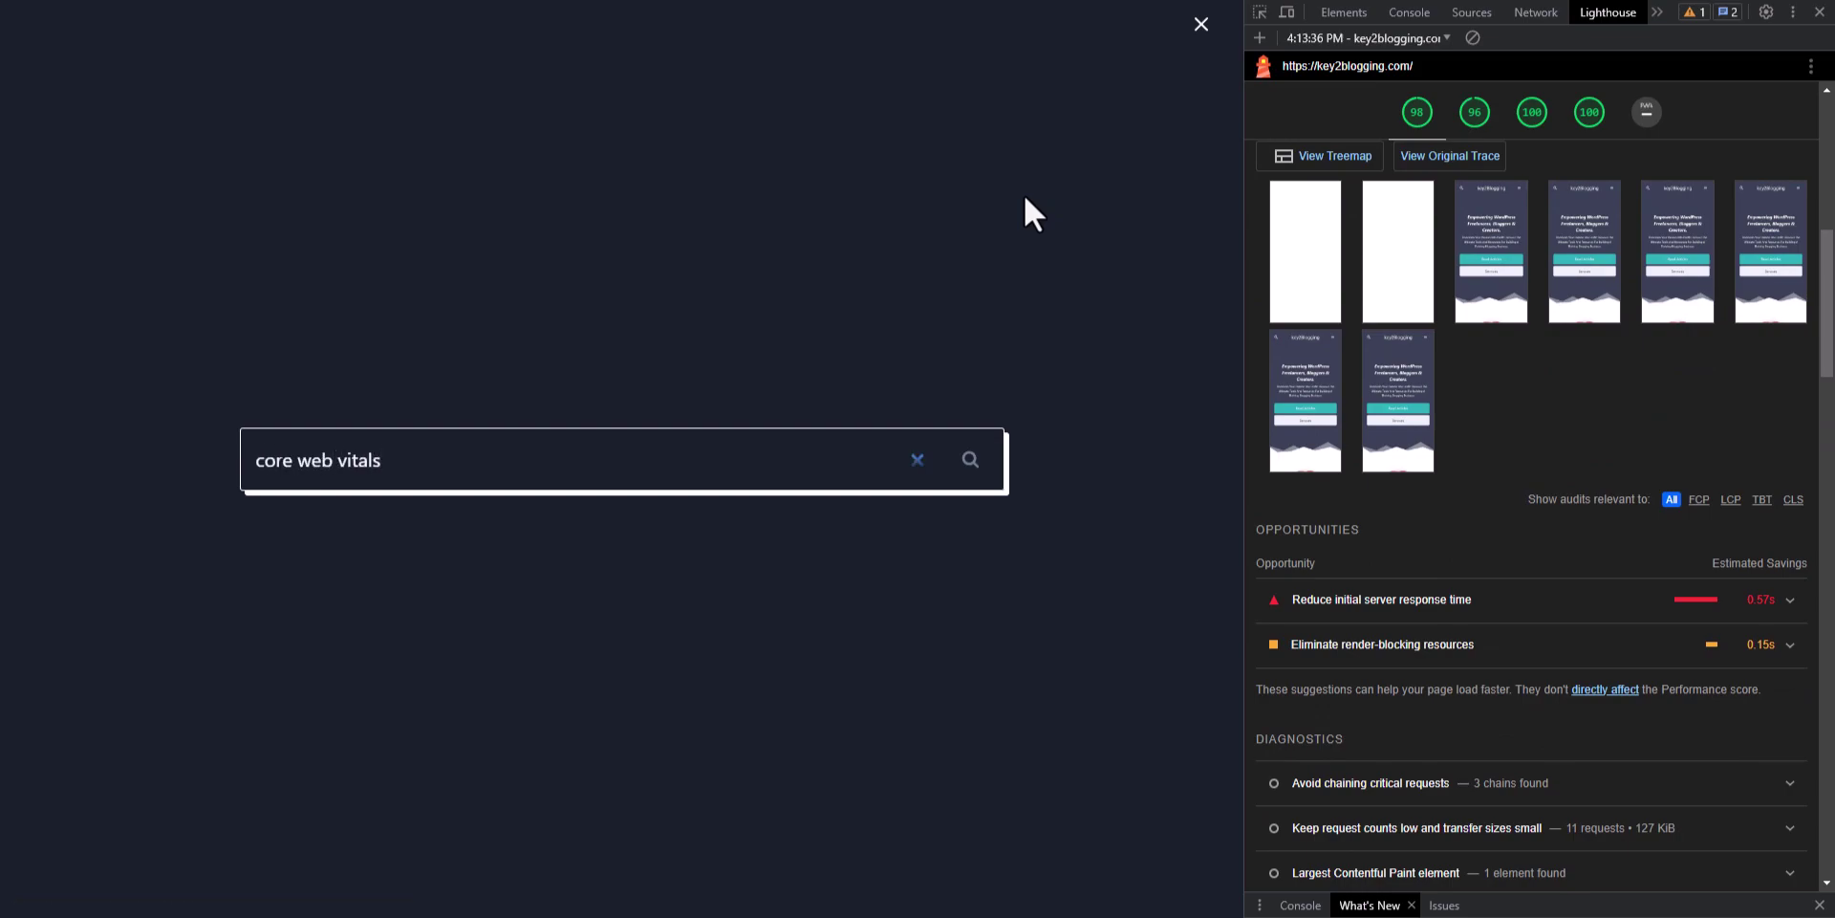
{"action": "key", "text": "Return"}
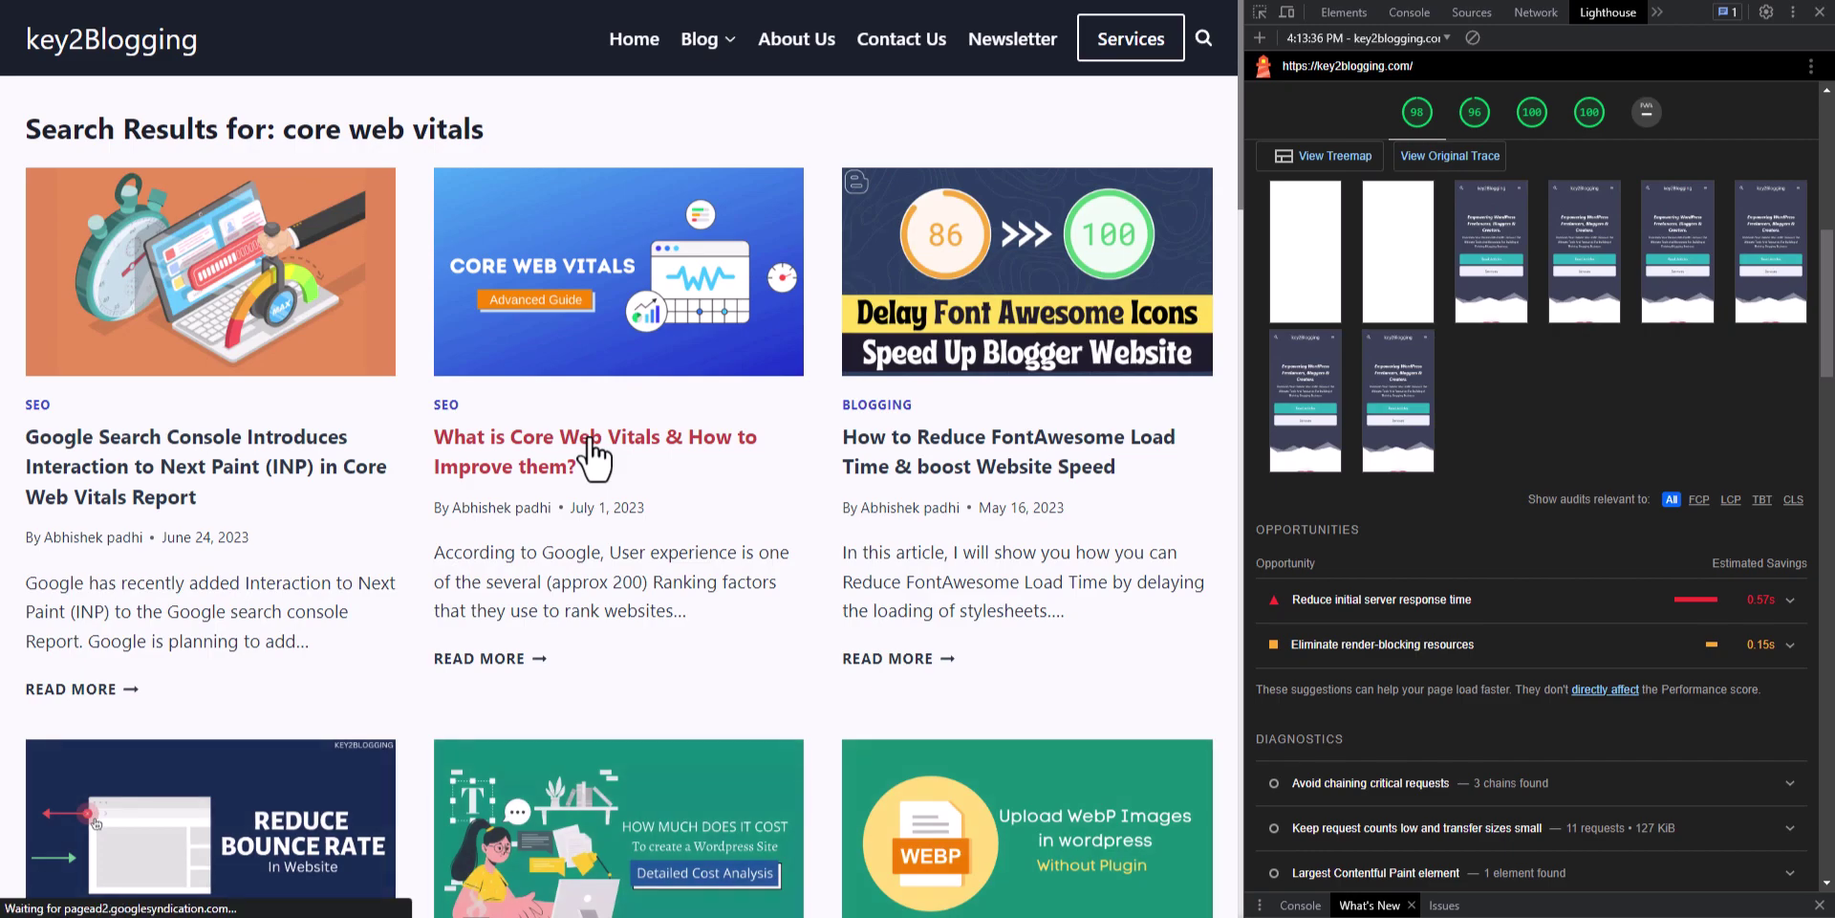
{"action": "left_click", "coordinate": [592, 438]}
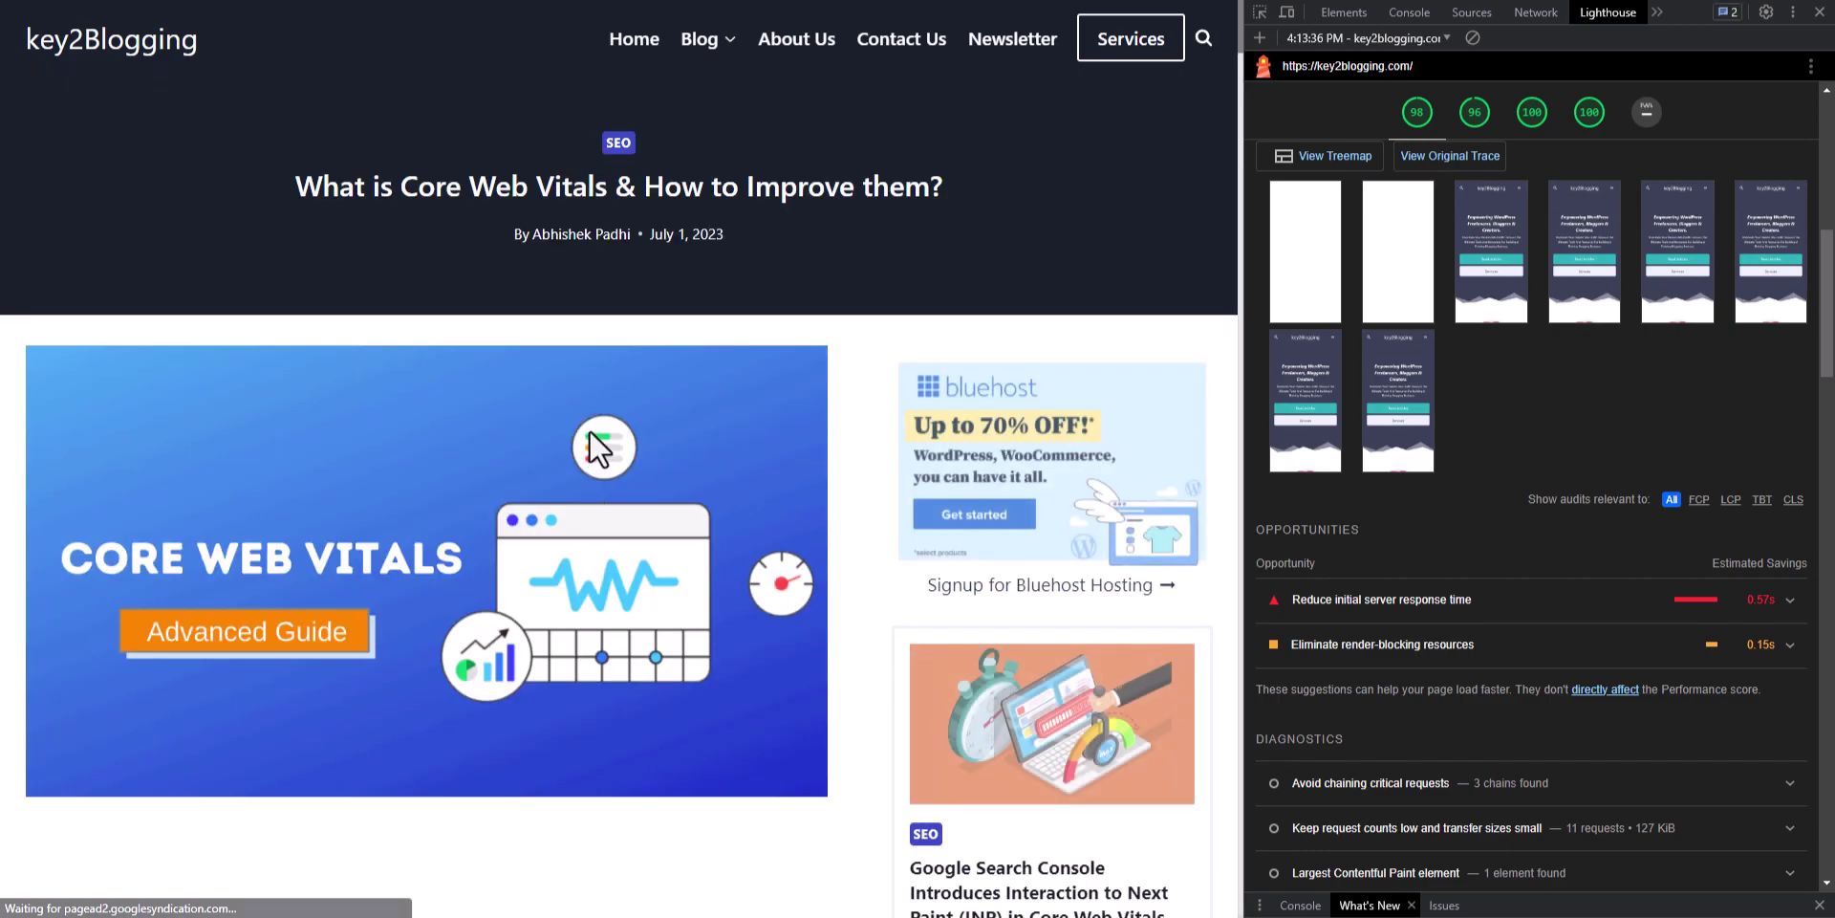
Reopen the developer tools on the Core Web Vitals article and generate a mobile Lighthouse page load report.
{"action": "left_click", "coordinate": [1818, 13]}
{"action": "right_click", "coordinate": [792, 507]}
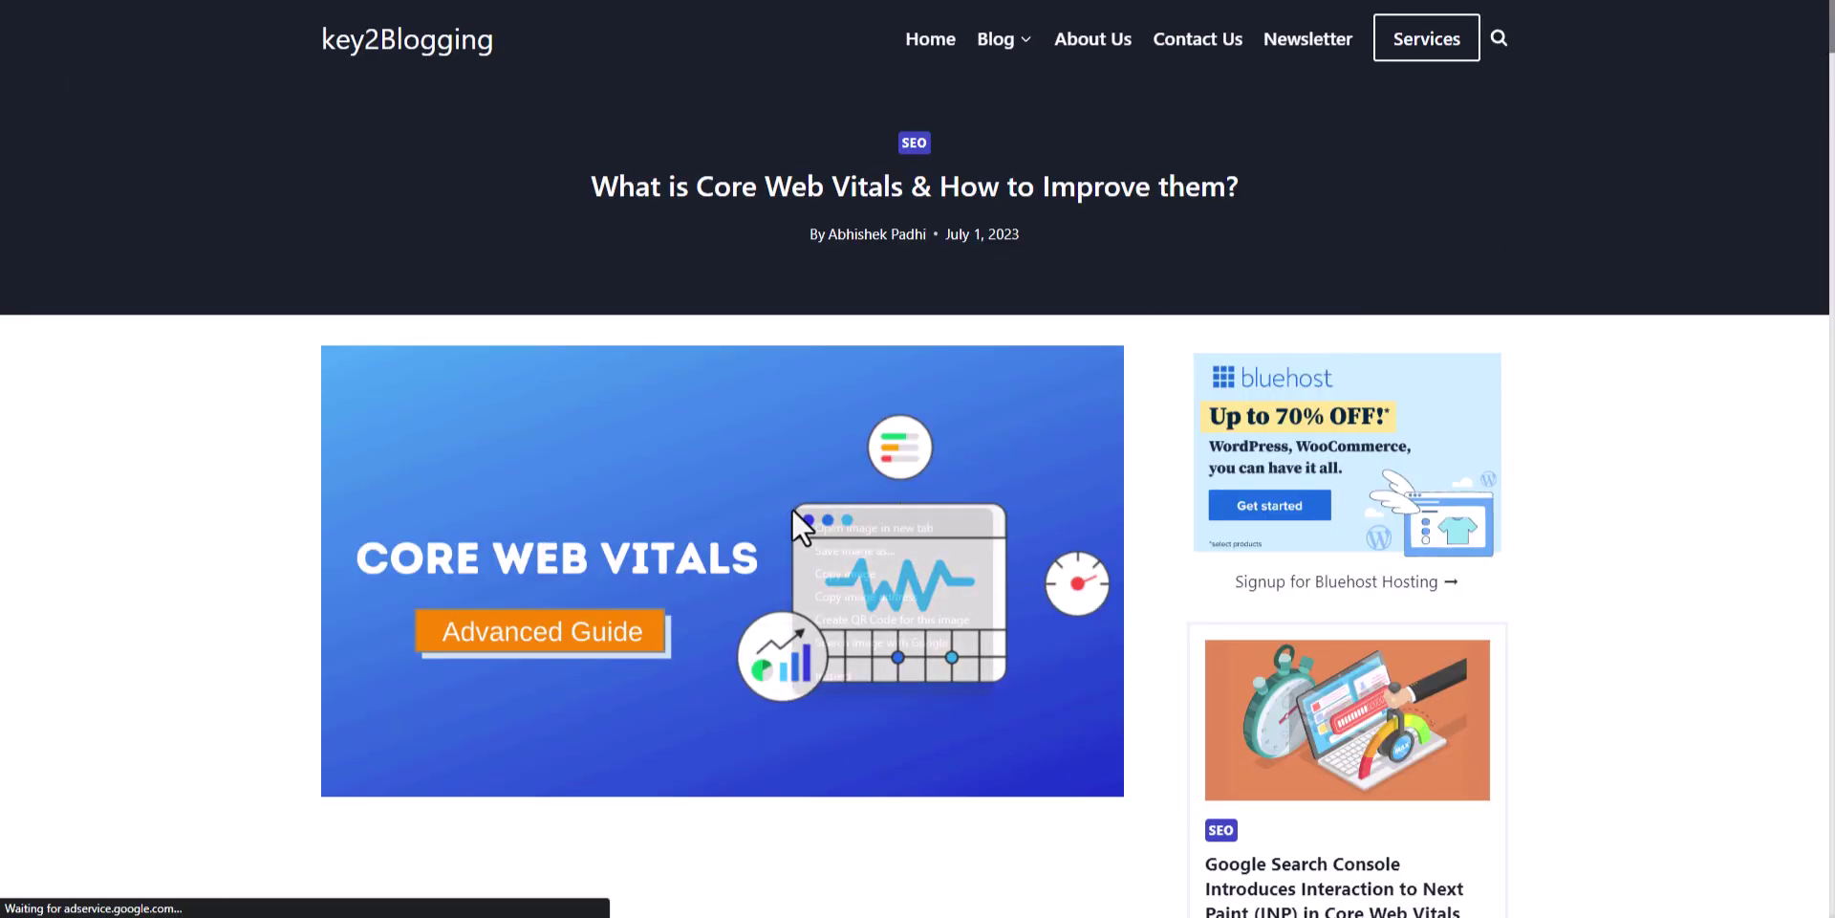
{"action": "left_click", "coordinate": [830, 674]}
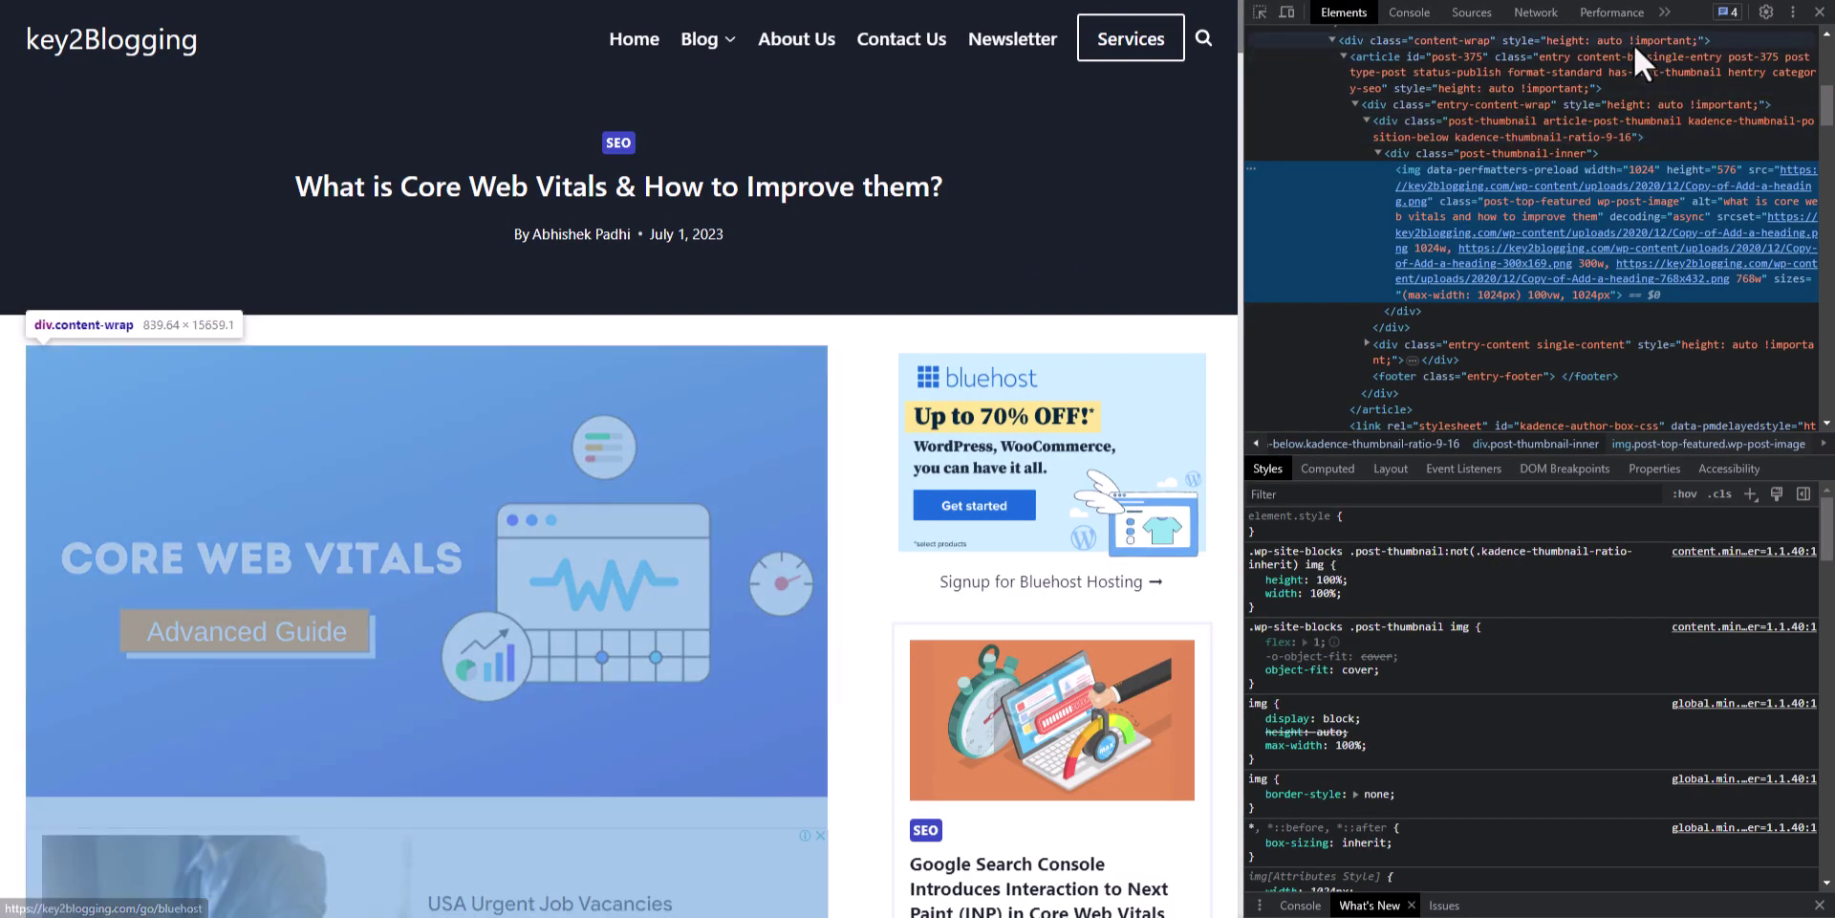
{"action": "left_click", "coordinate": [1665, 12]}
{"action": "left_click", "coordinate": [1694, 113]}
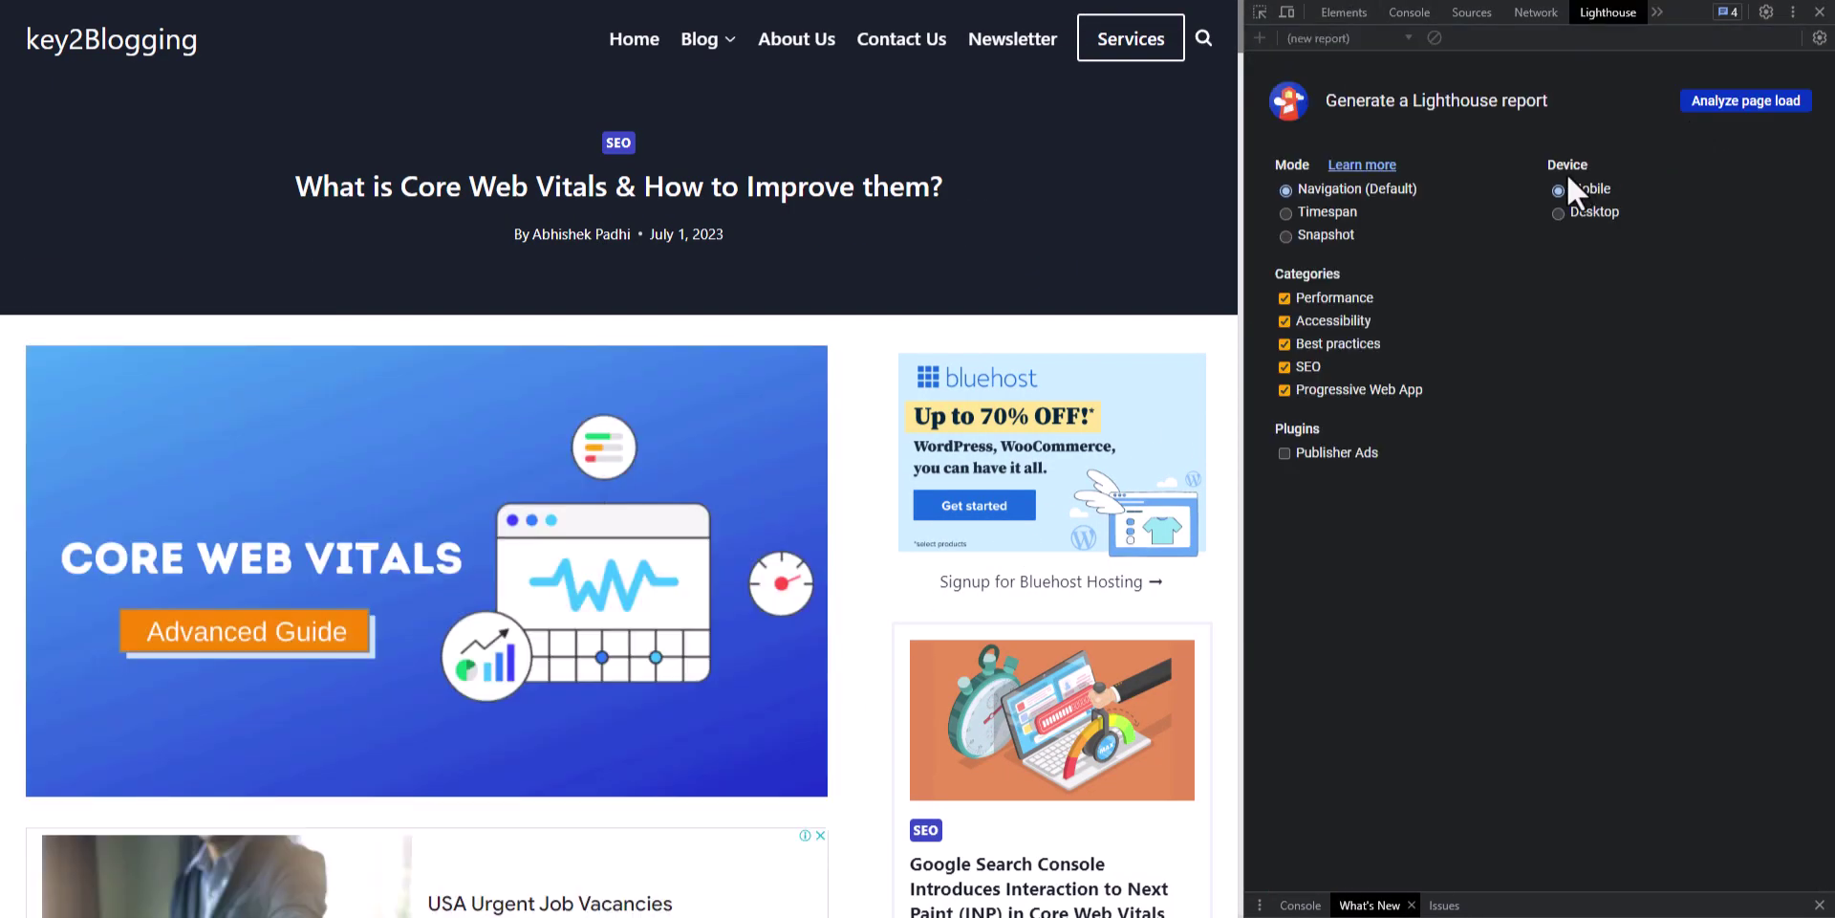
{"action": "left_click", "coordinate": [1728, 102]}
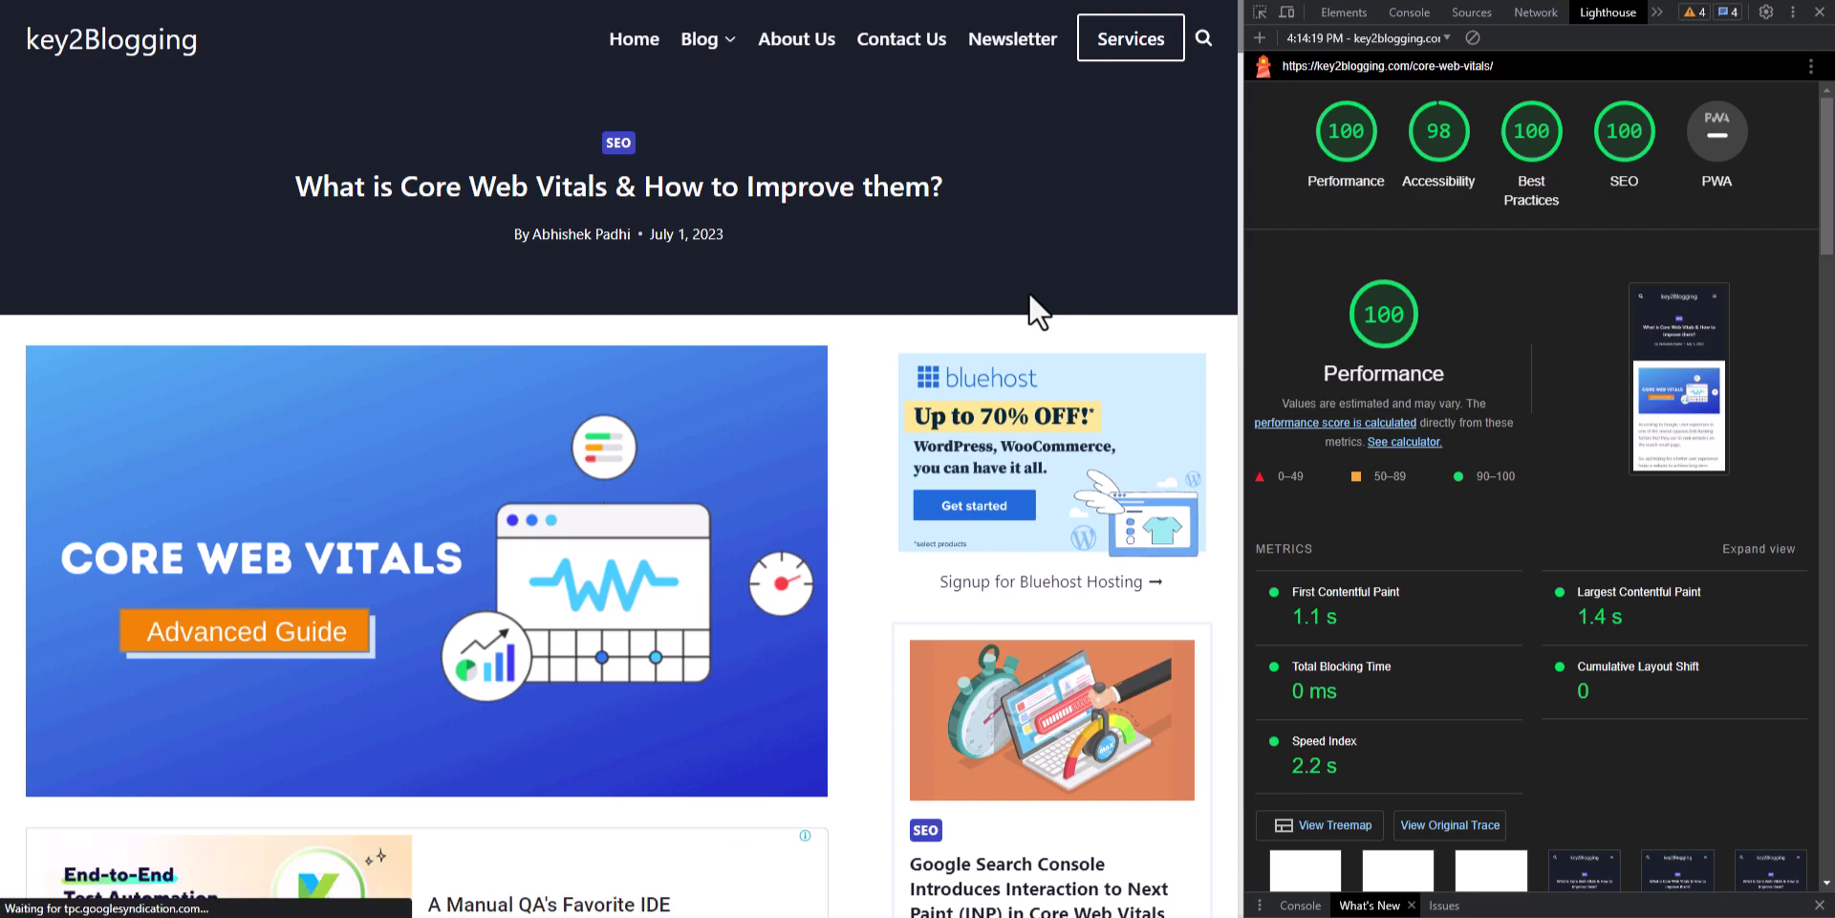
Review the article's Lighthouse report and close the developer tools in the logged-in home page window.
{"action": "scroll", "coordinate": [1032, 311], "scroll_direction": "down", "scroll_amount": 3}
{"action": "scroll", "coordinate": [1000, 344], "scroll_direction": "up", "scroll_amount": 3}
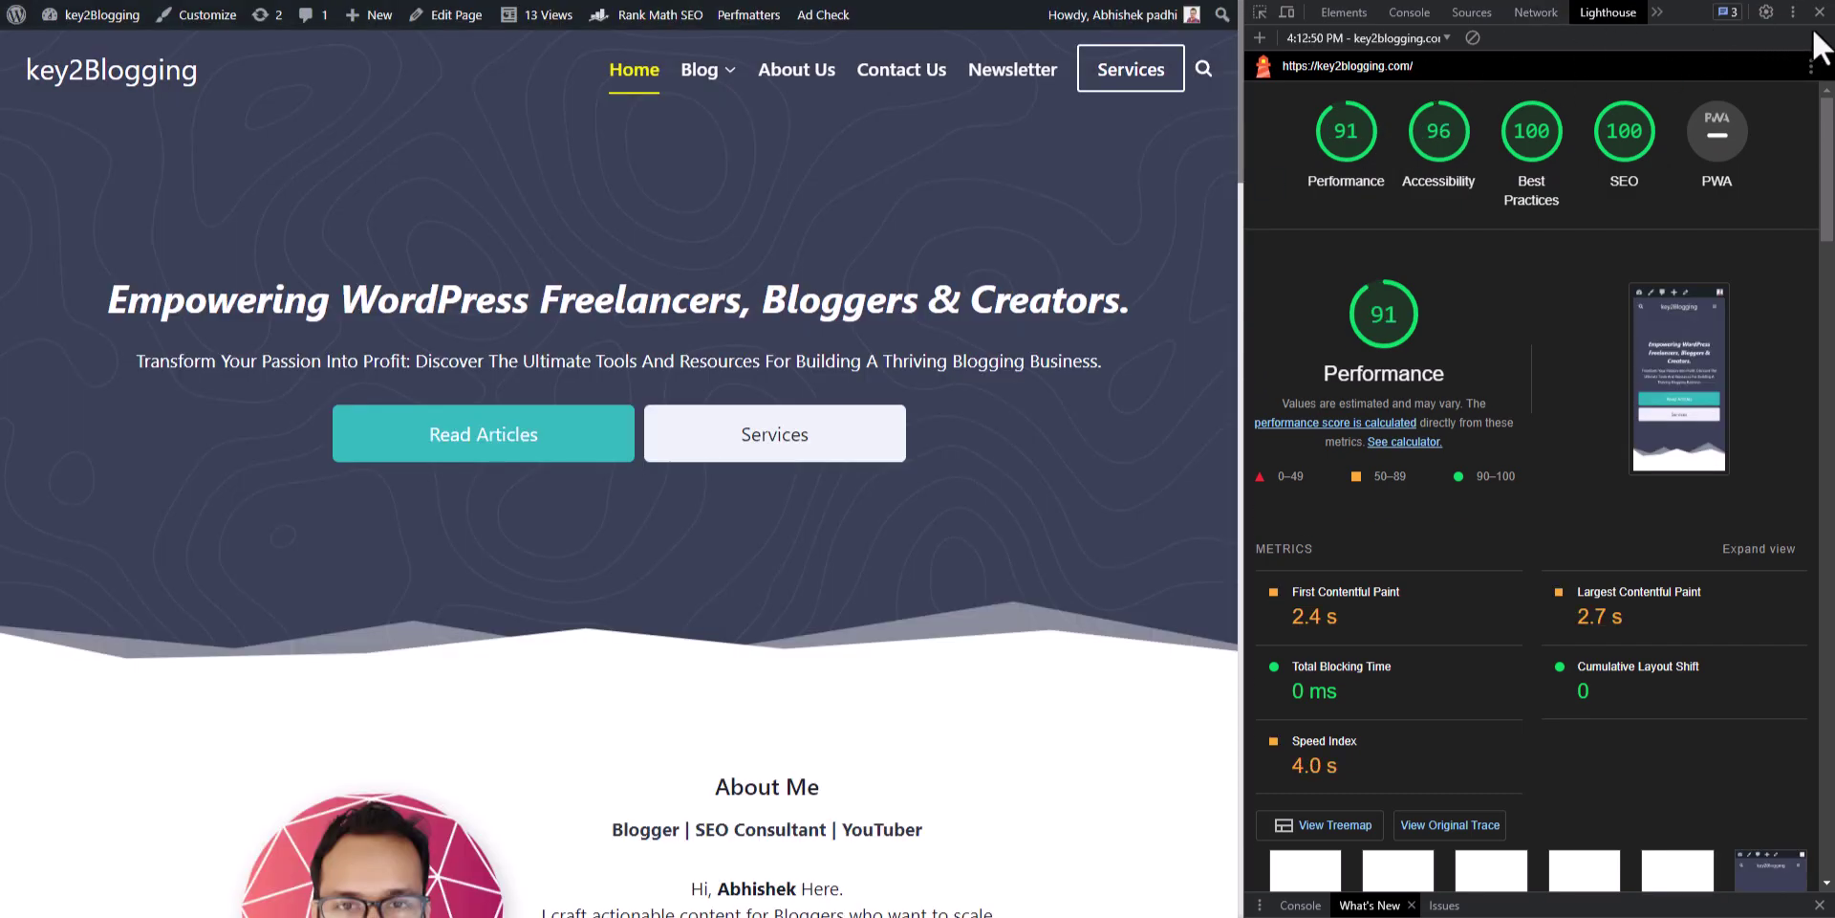
{"action": "left_click", "coordinate": [1819, 13]}
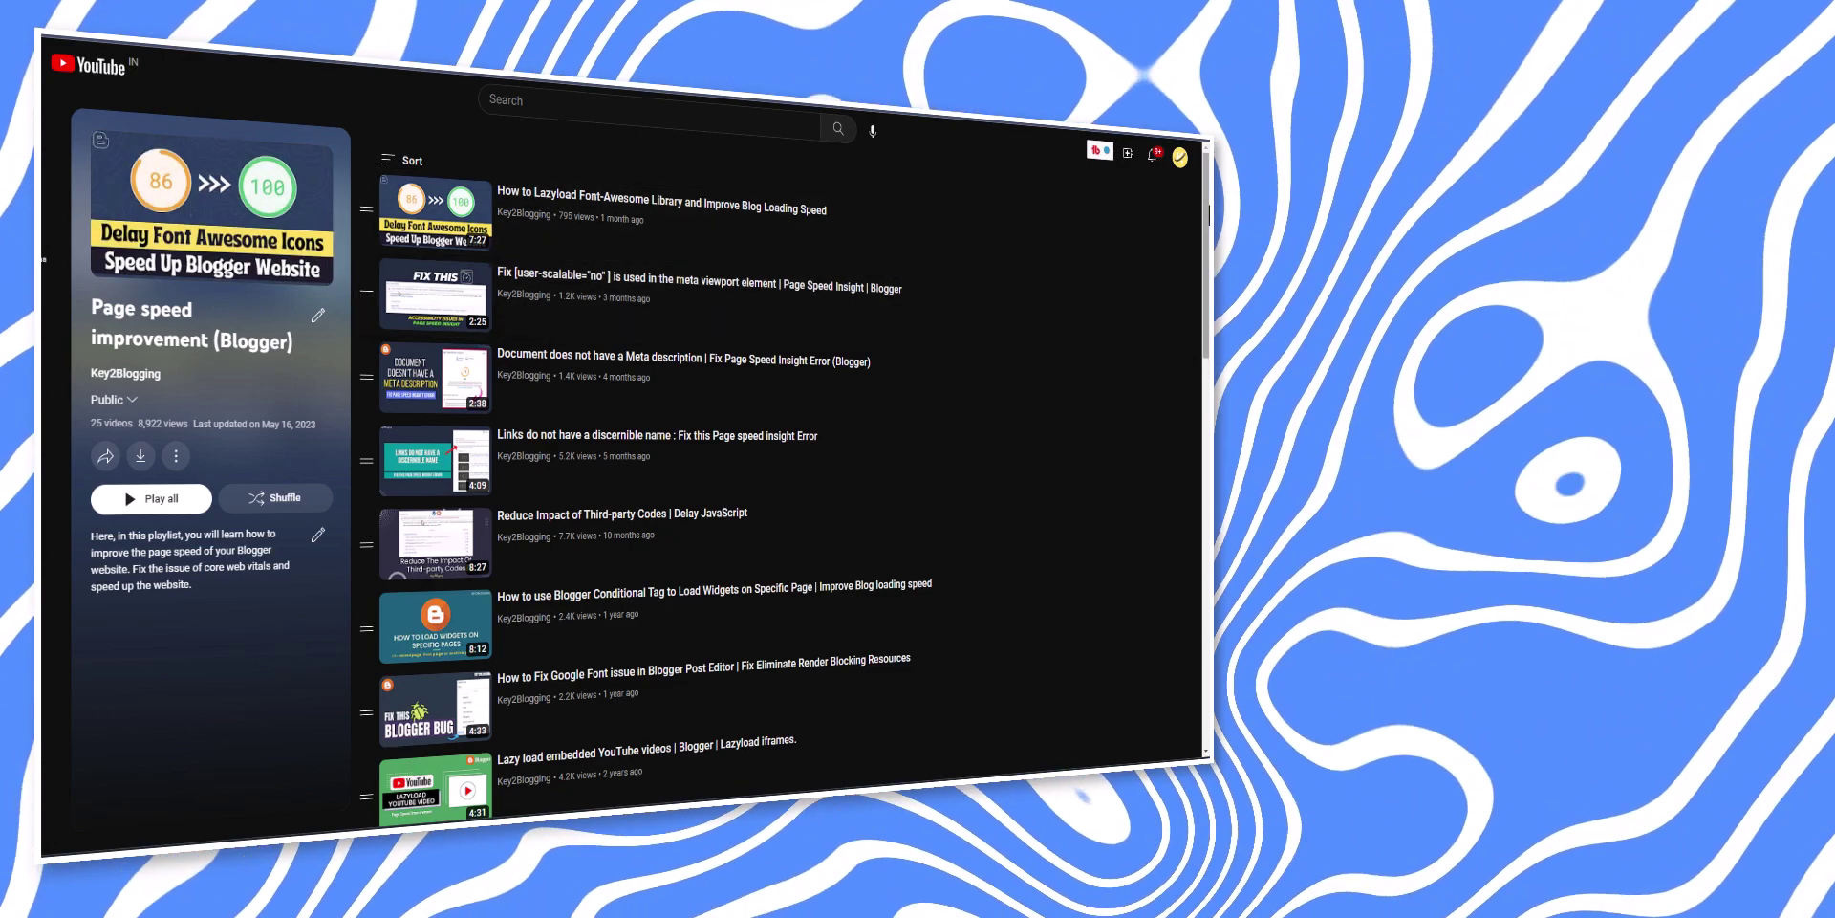
Browse the videos in the "Page speed improvement (Blogger)" playlist on YouTube and return to the start of the list.
{"action": "scroll", "coordinate": [659, 478], "scroll_direction": "down", "scroll_amount": 1}
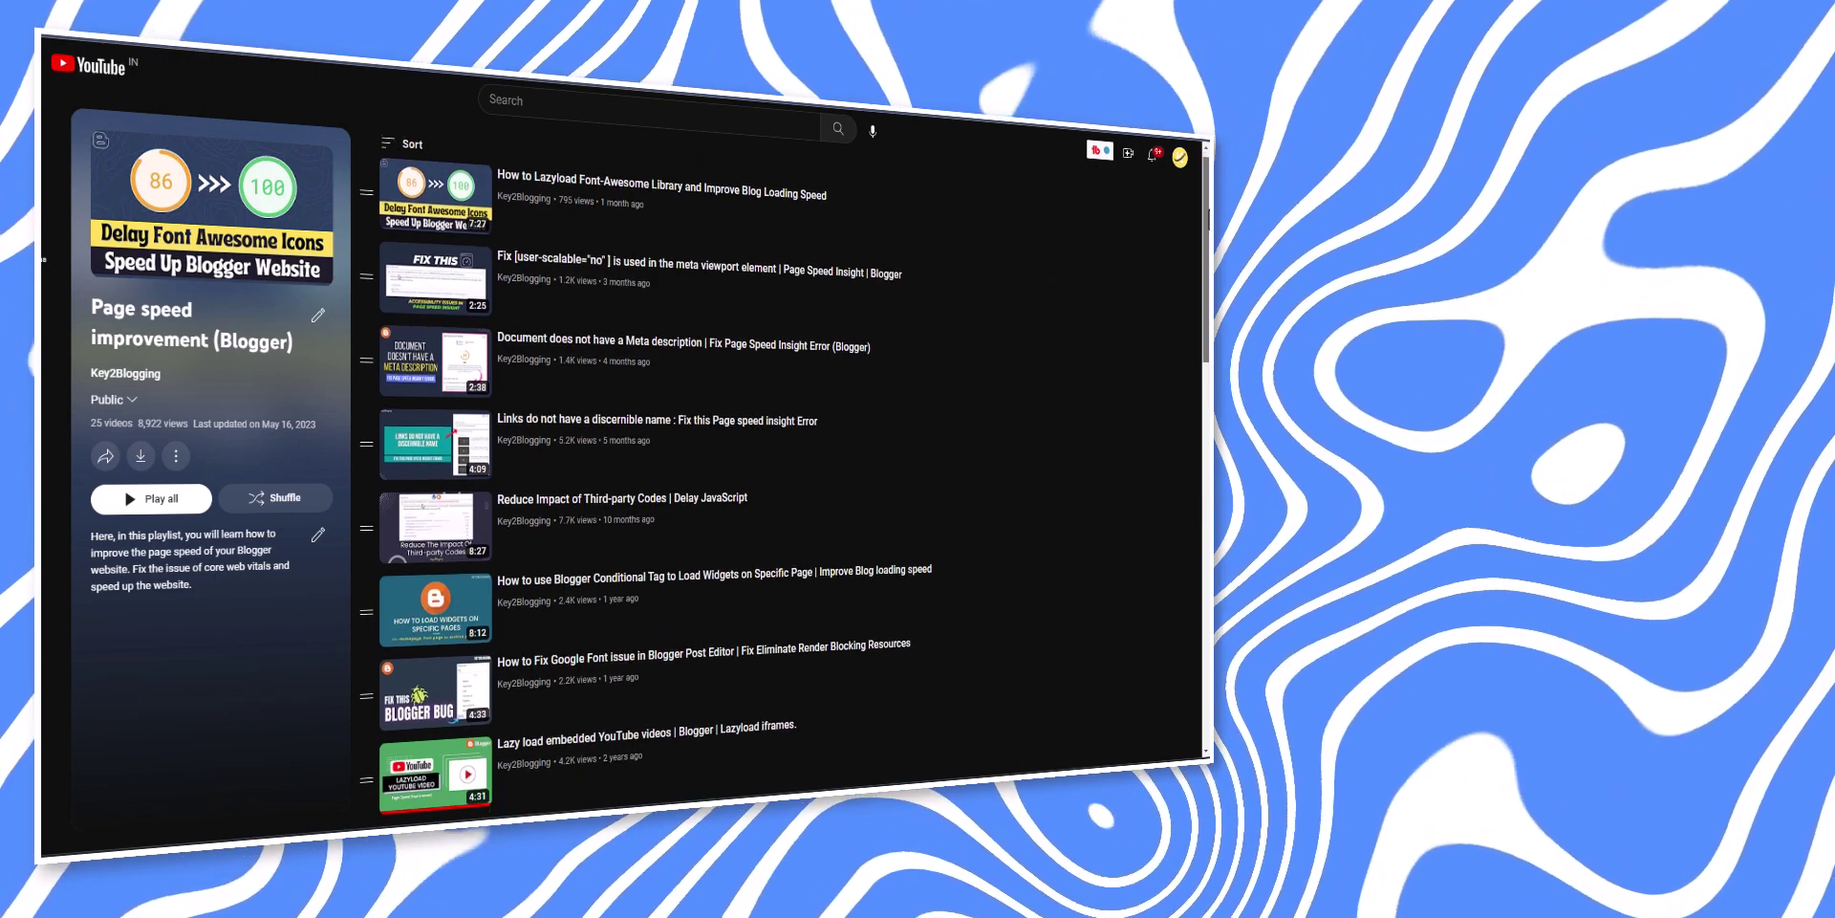
{"action": "scroll", "coordinate": [1202, 250], "scroll_direction": "down", "scroll_amount": 2}
{"action": "left_click_drag", "start_coordinate": [1200, 242], "coordinate": [1154, 590]}
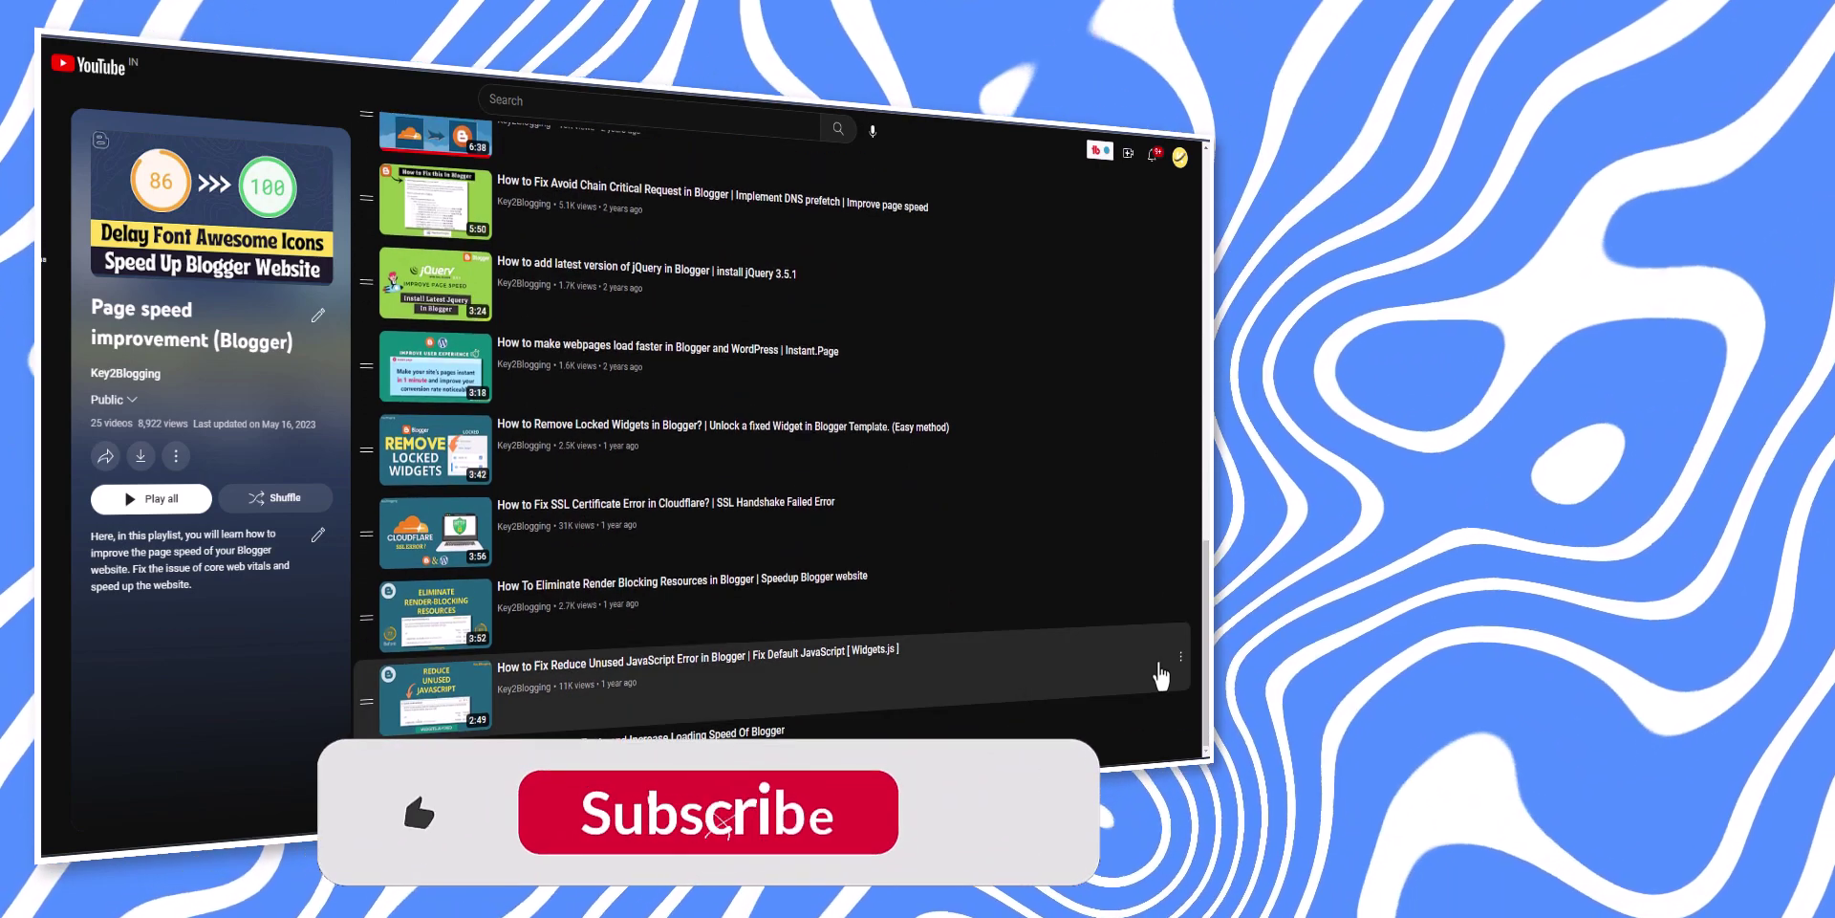
{"action": "scroll", "coordinate": [1160, 674], "scroll_direction": "up", "scroll_amount": 9}
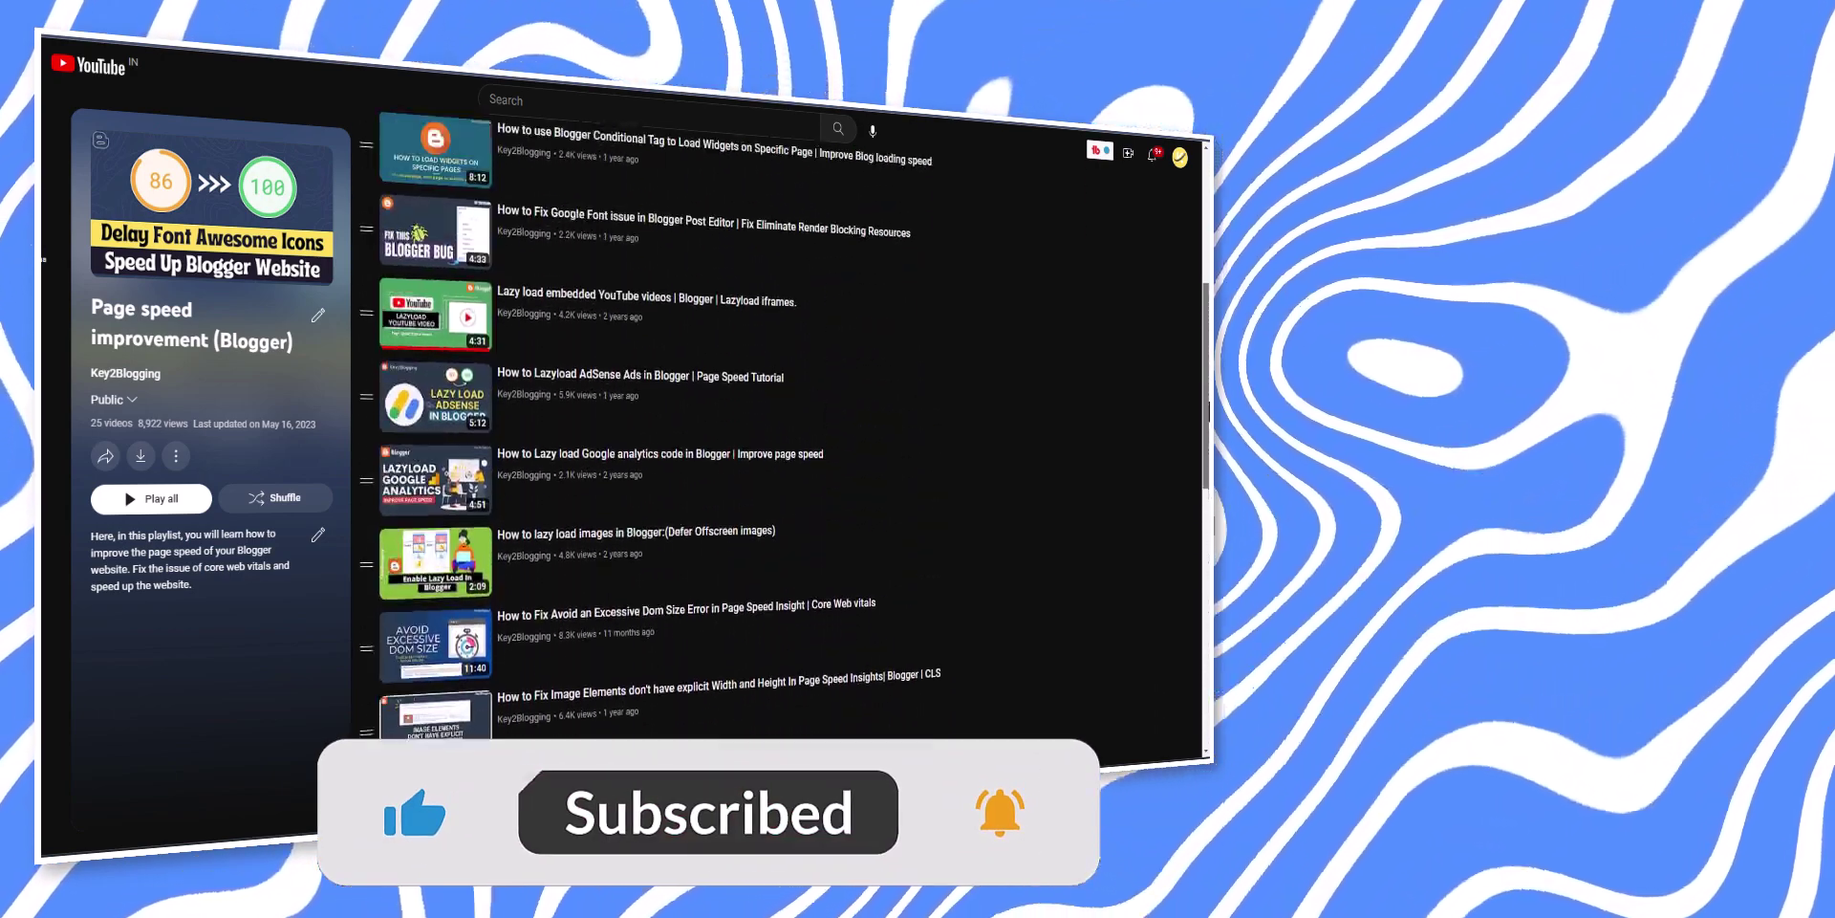
{"action": "scroll", "coordinate": [1182, 351], "scroll_direction": "up", "scroll_amount": 6}
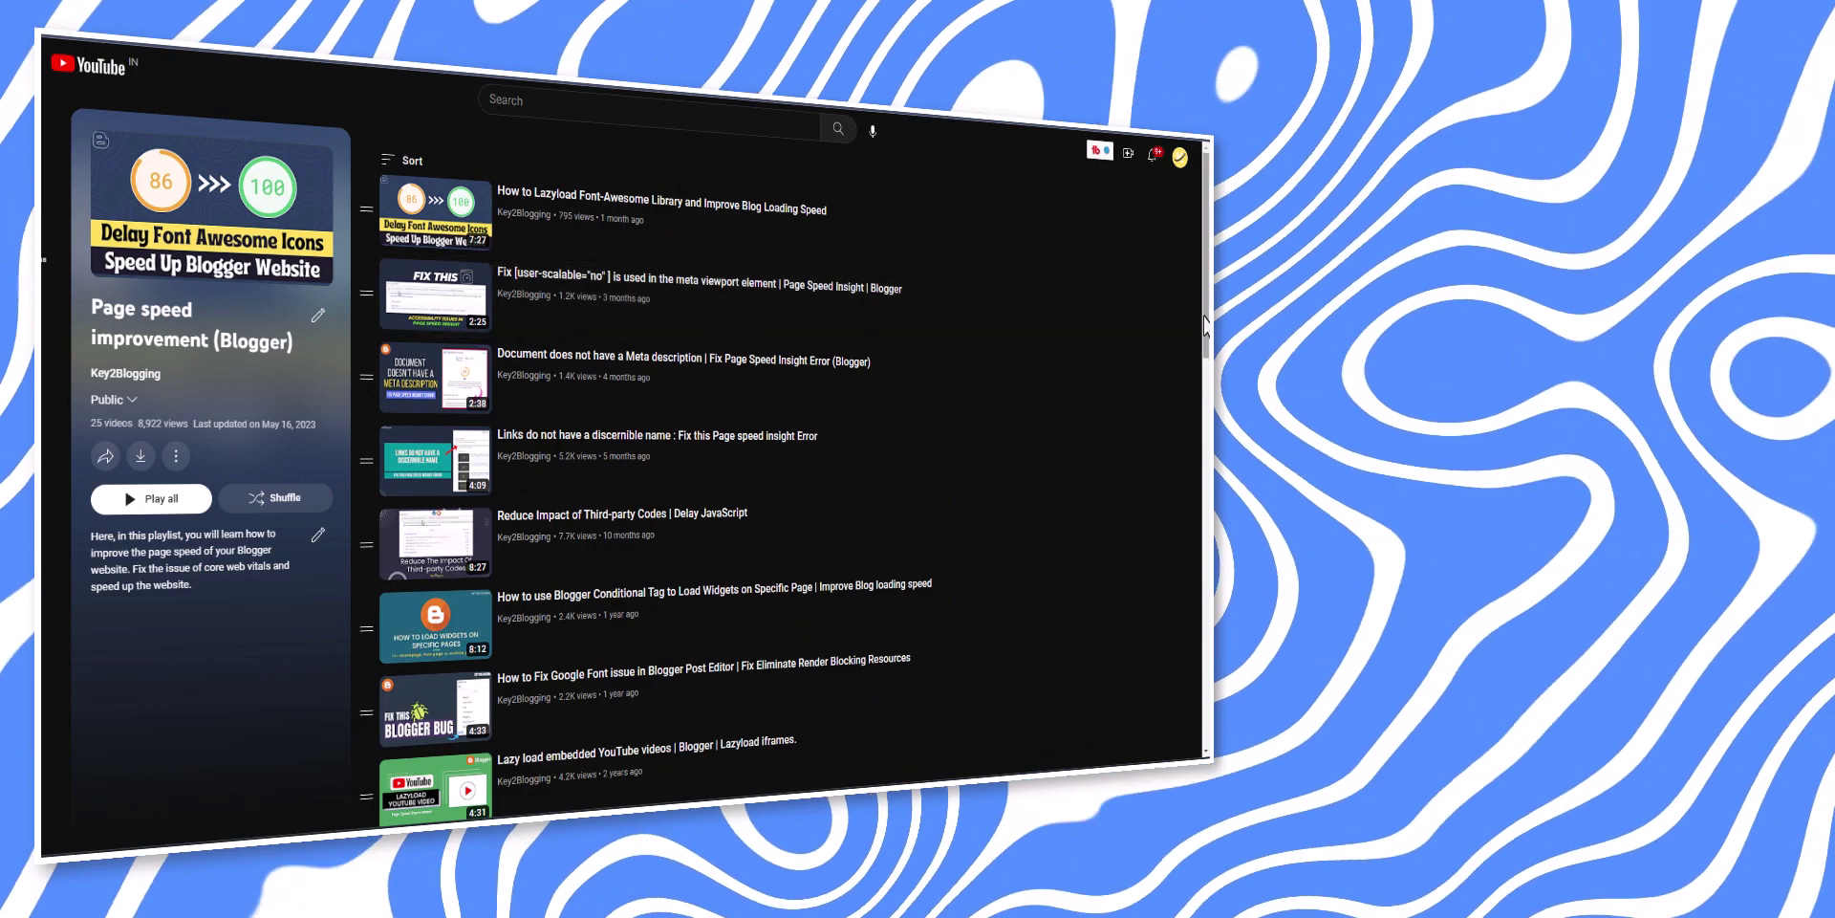